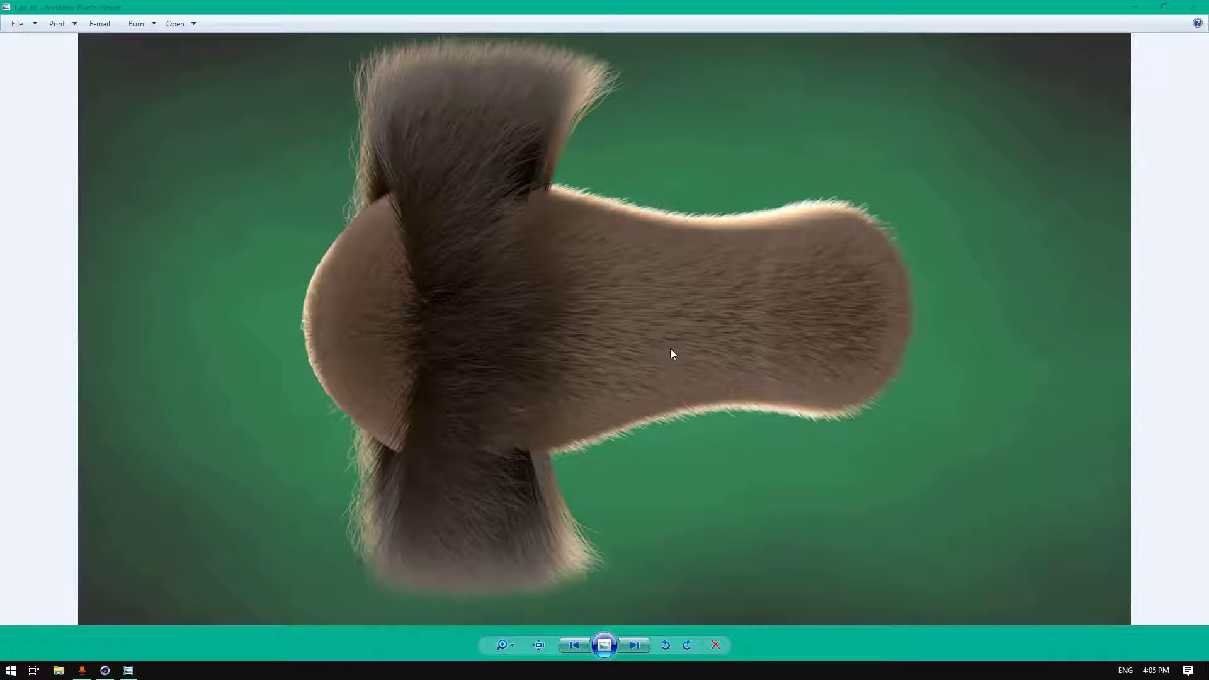
# - Examine the front and side fur renders of the simple lion, including a closer look at the mane in the side view
pyautogui.click(634, 645)
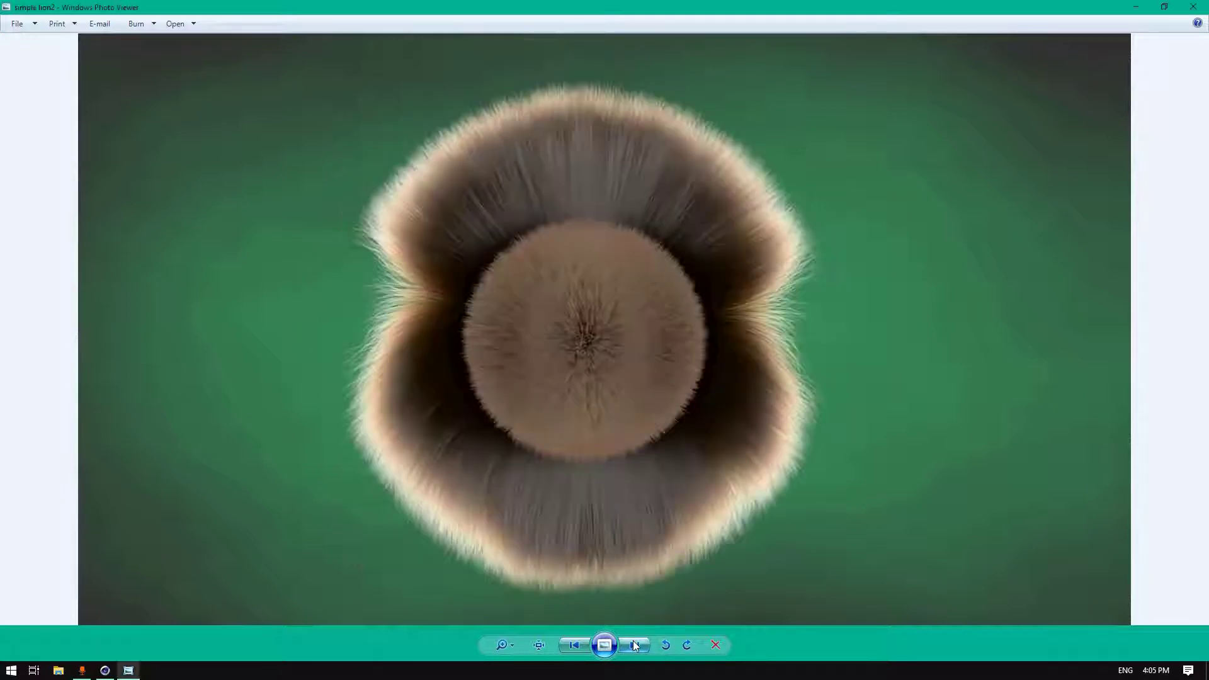
pyautogui.click(632, 641)
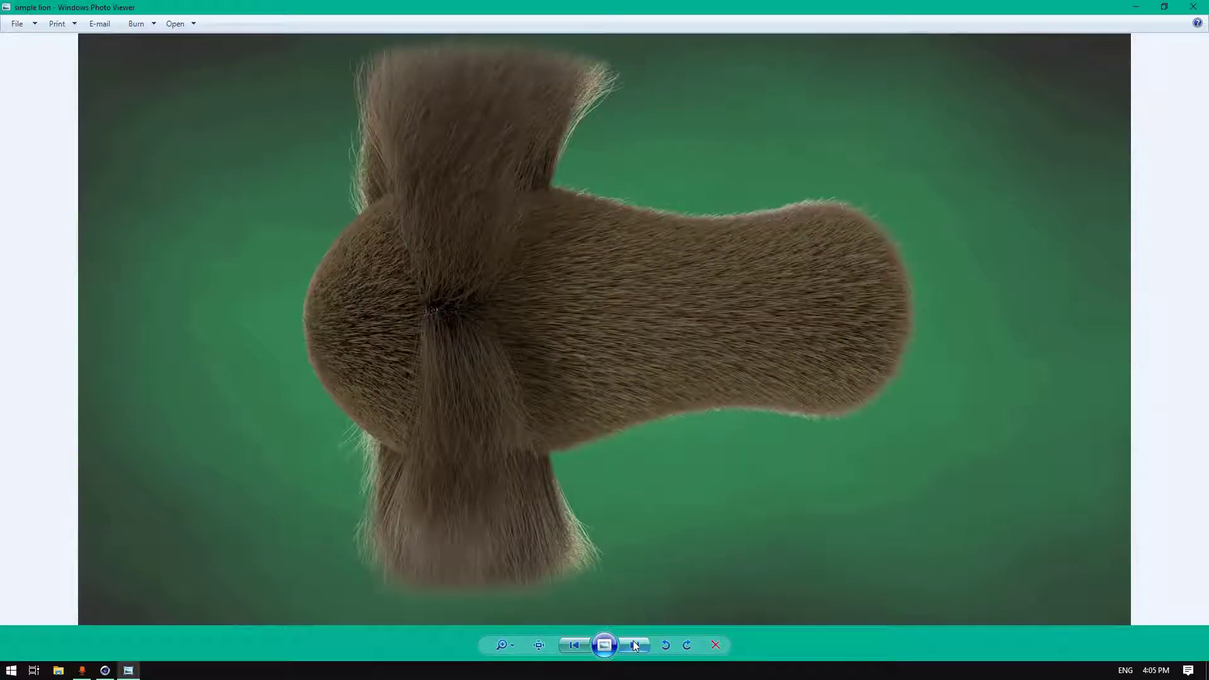
pyautogui.click(567, 645)
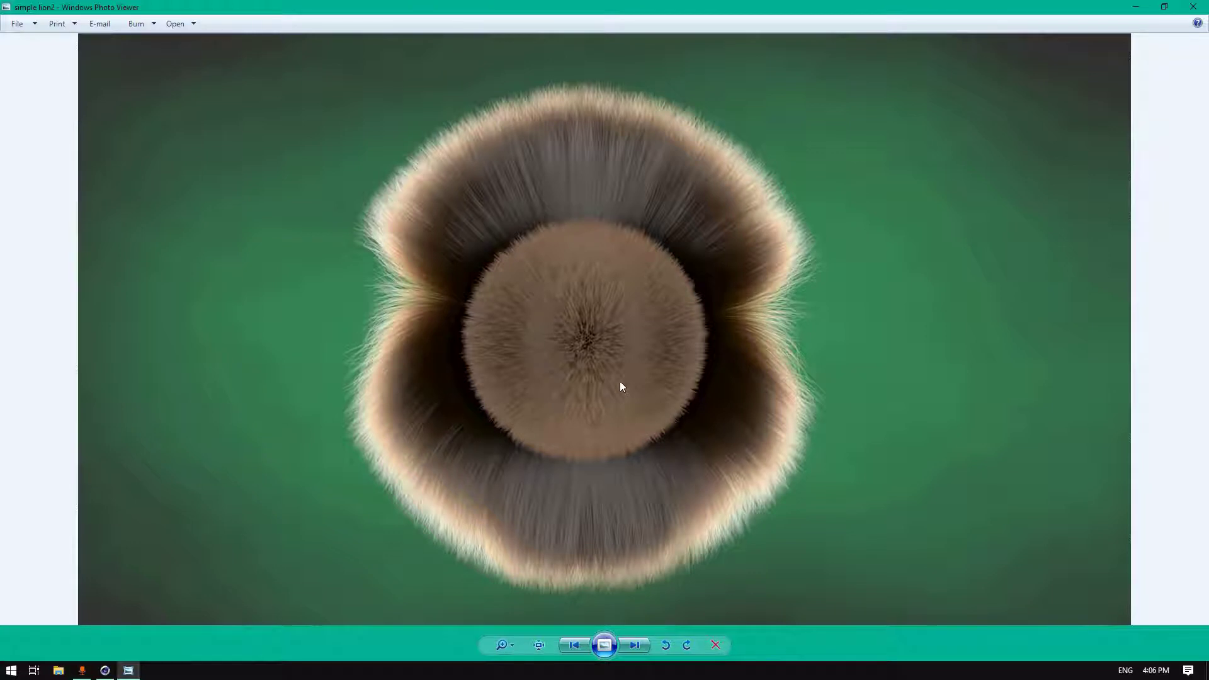
pyautogui.click(634, 644)
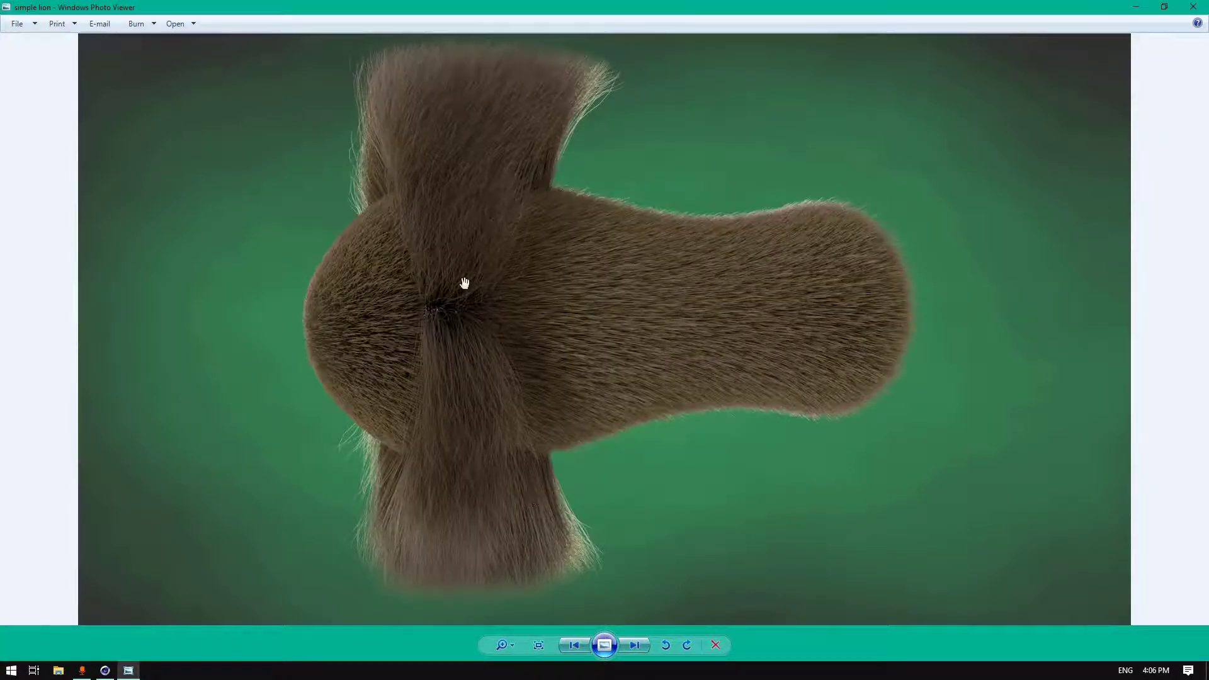
pyautogui.scroll(4, 465, 283)
pyautogui.moveTo(470, 273); pyautogui.dragTo(499, 492)
pyautogui.scroll(-3, 498, 465)
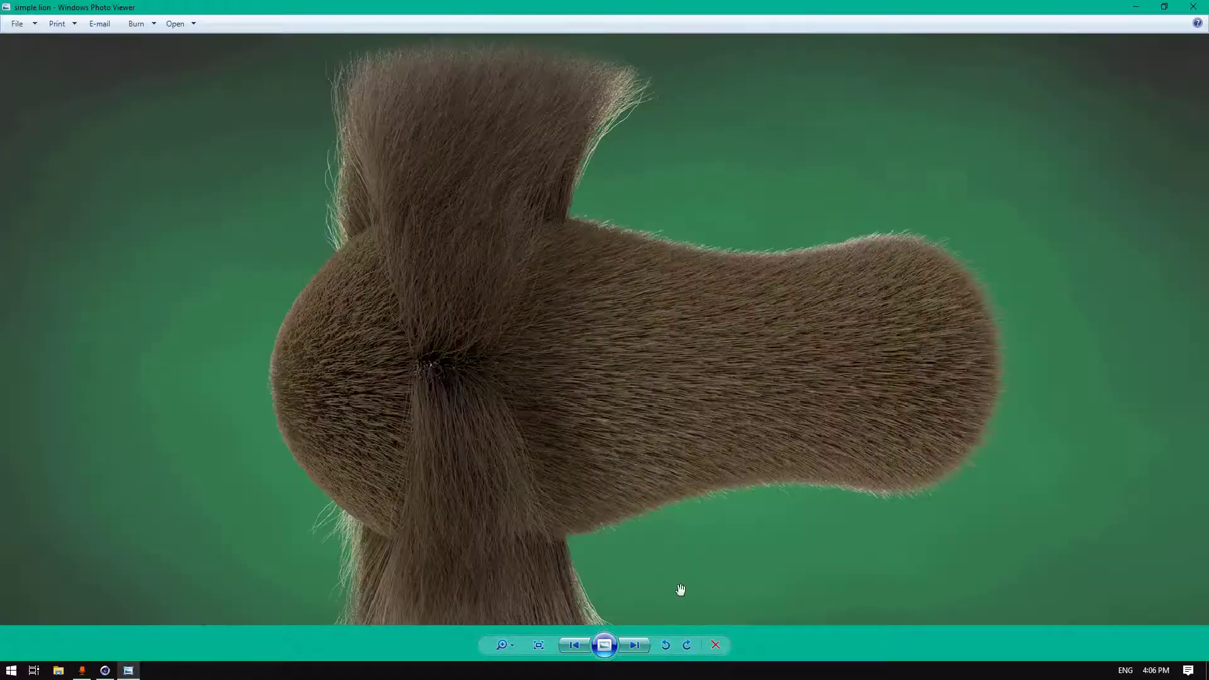
pyautogui.click(539, 644)
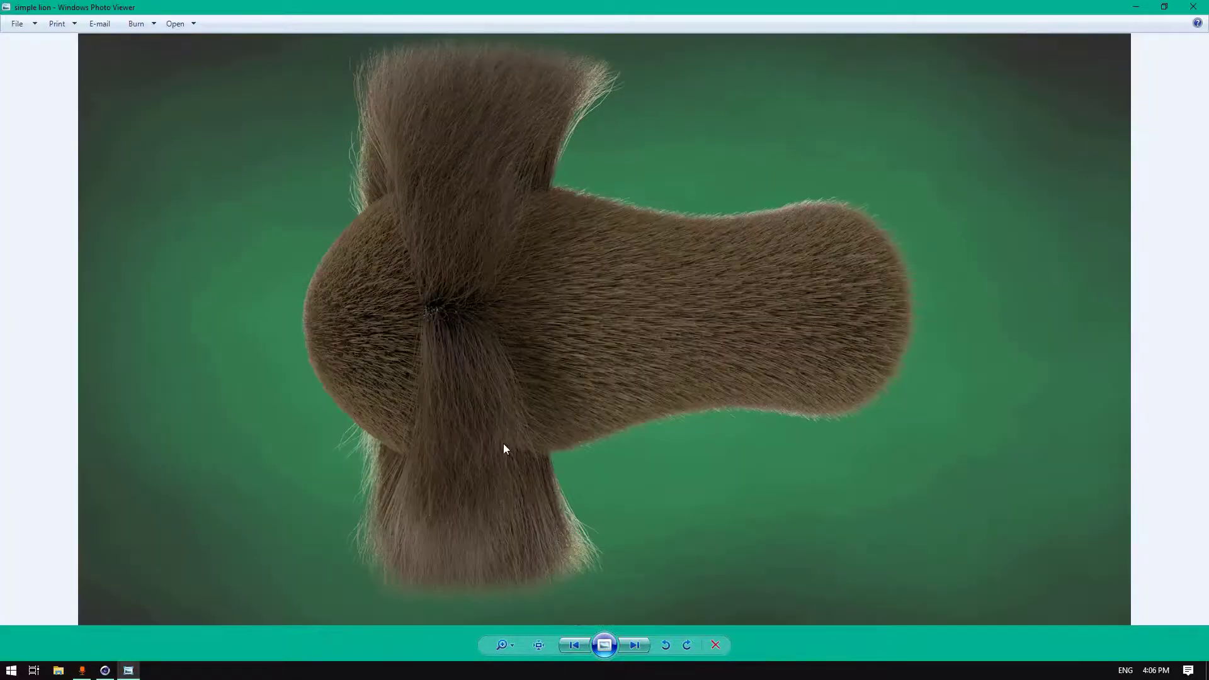
pyautogui.click(574, 645)
# - Switch to Cinema 4D and add a capsule oriented along the X axis, stretched to a height of about 570 cm
pyautogui.click(104, 671)
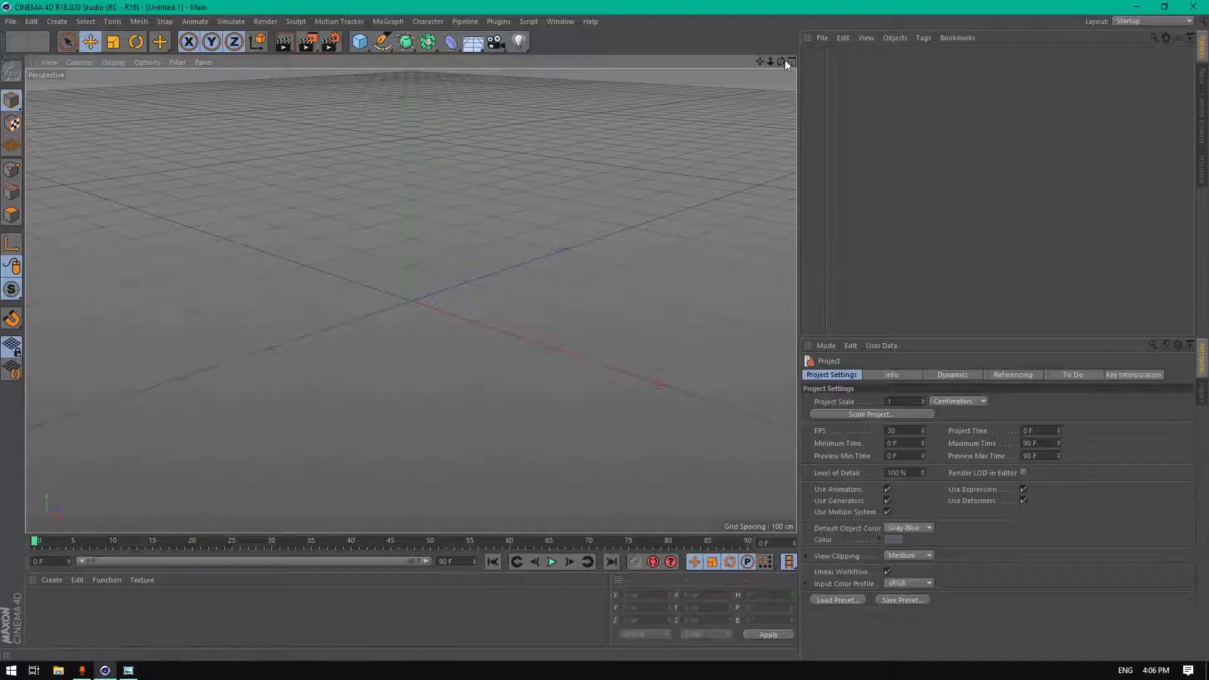
pyautogui.moveTo(781, 62); pyautogui.dragTo(866, 85)
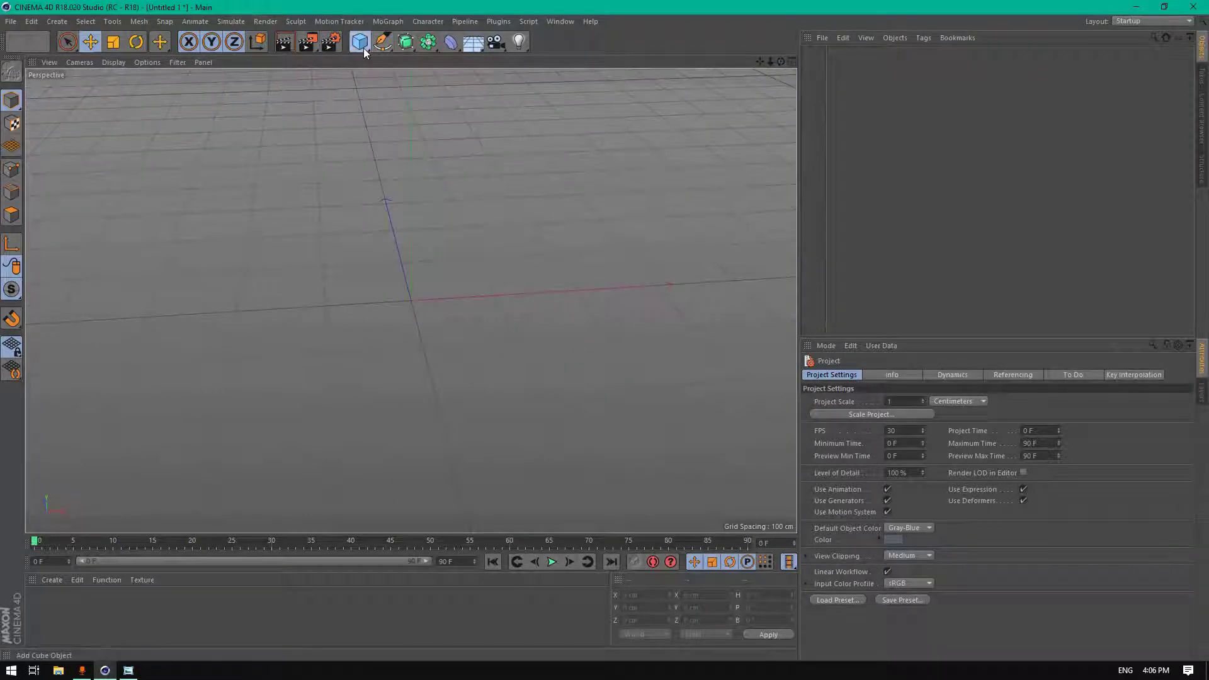
pyautogui.click(364, 48)
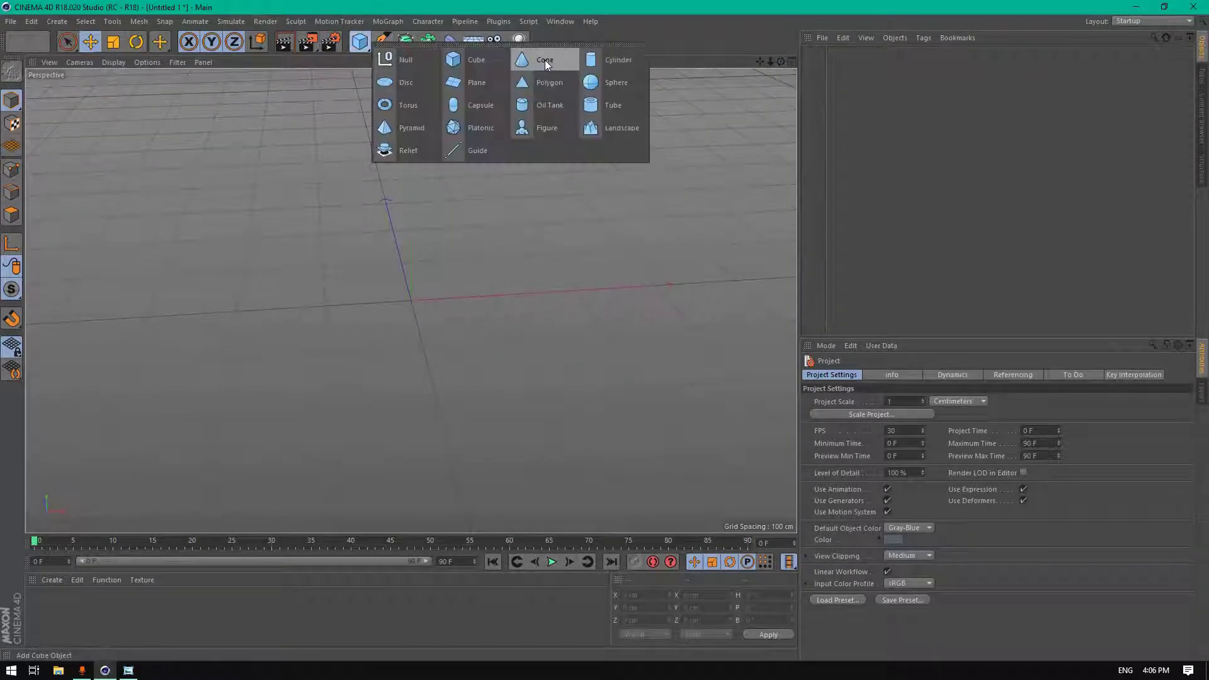
pyautogui.click(491, 102)
pyautogui.click(906, 464)
pyautogui.click(908, 466)
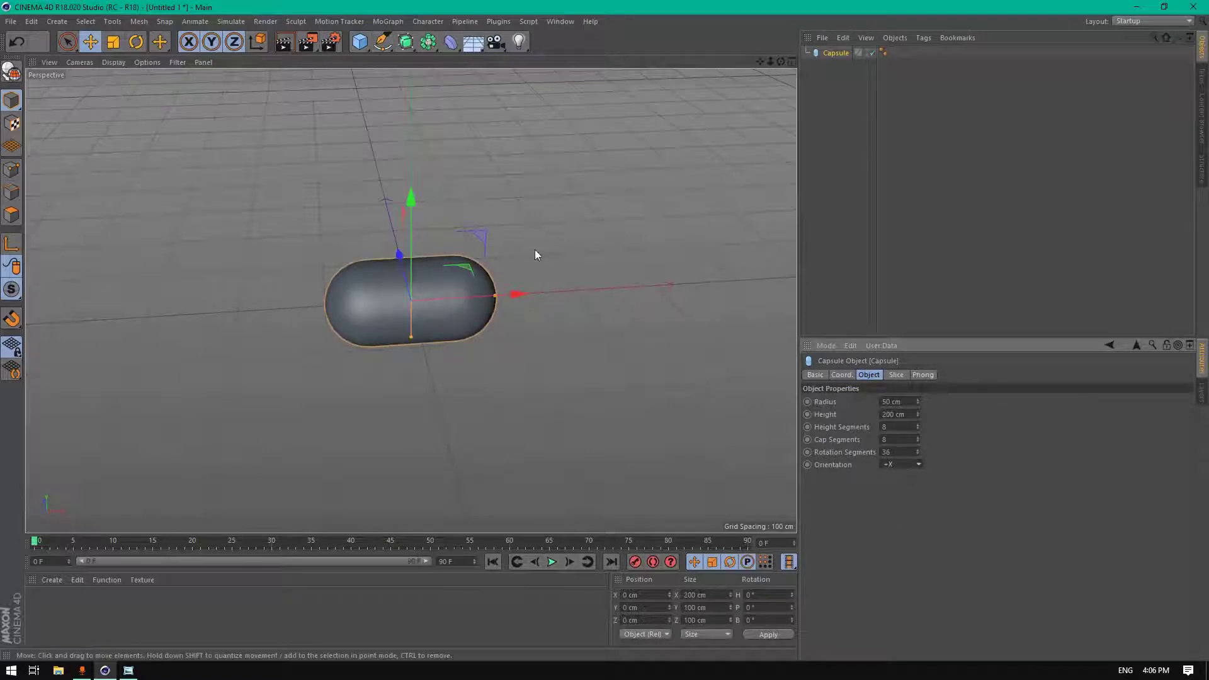
pyautogui.moveTo(497, 294); pyautogui.dragTo(644, 285)
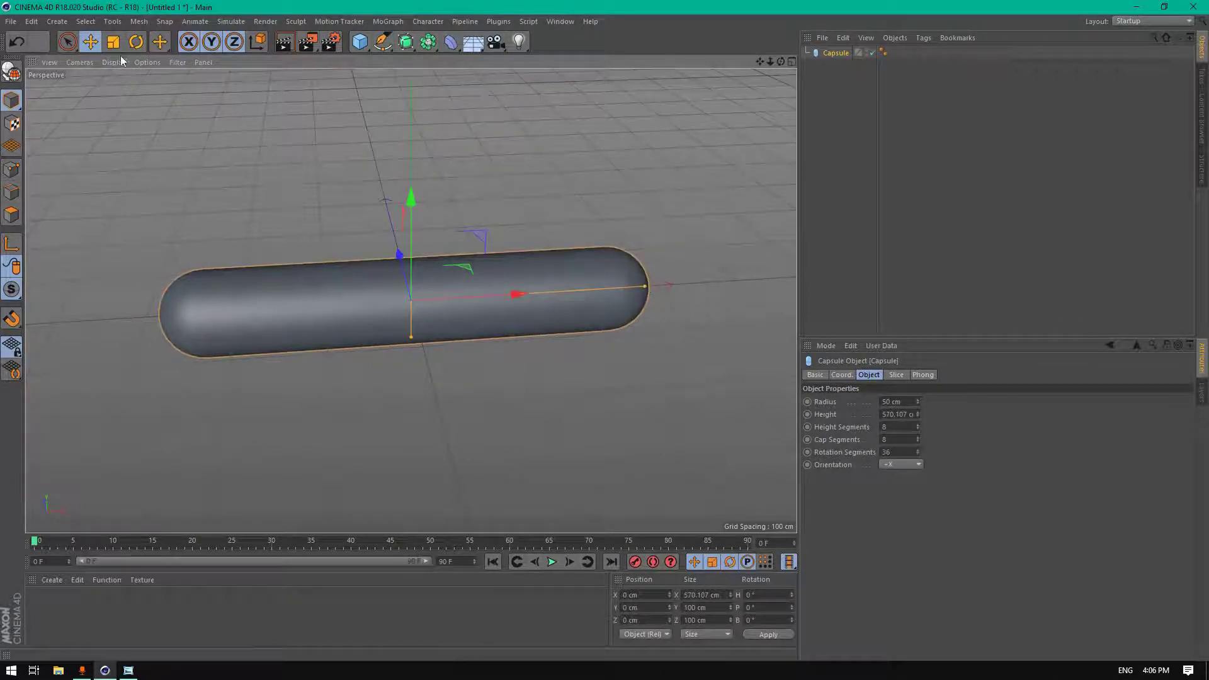
# - Display the perspective view in Gouraud Shading (Lines)
pyautogui.click(91, 59)
pyautogui.moveTo(109, 63)
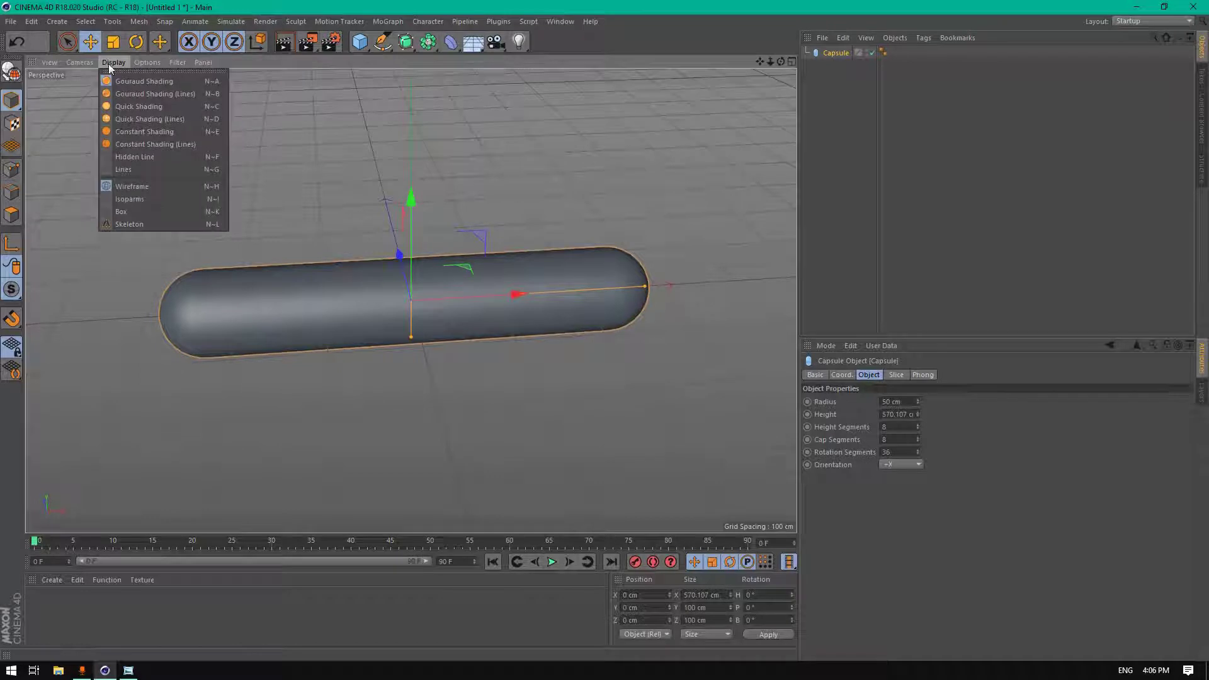
pyautogui.click(132, 93)
# - Set the capsule's height segments to 16 and shorten the capsule to about 497 cm
pyautogui.doubleClick(902, 428)
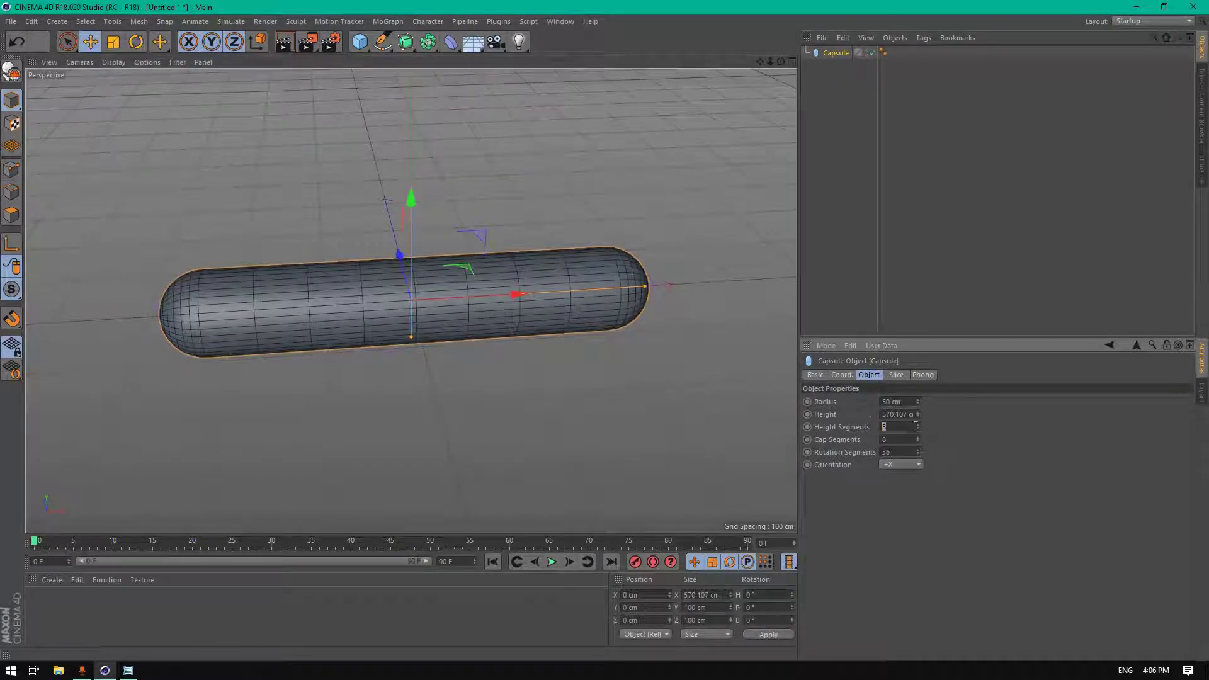
pyautogui.moveTo(919, 426); pyautogui.dragTo(808, 426)
pyautogui.write('16')
pyautogui.click(967, 466)
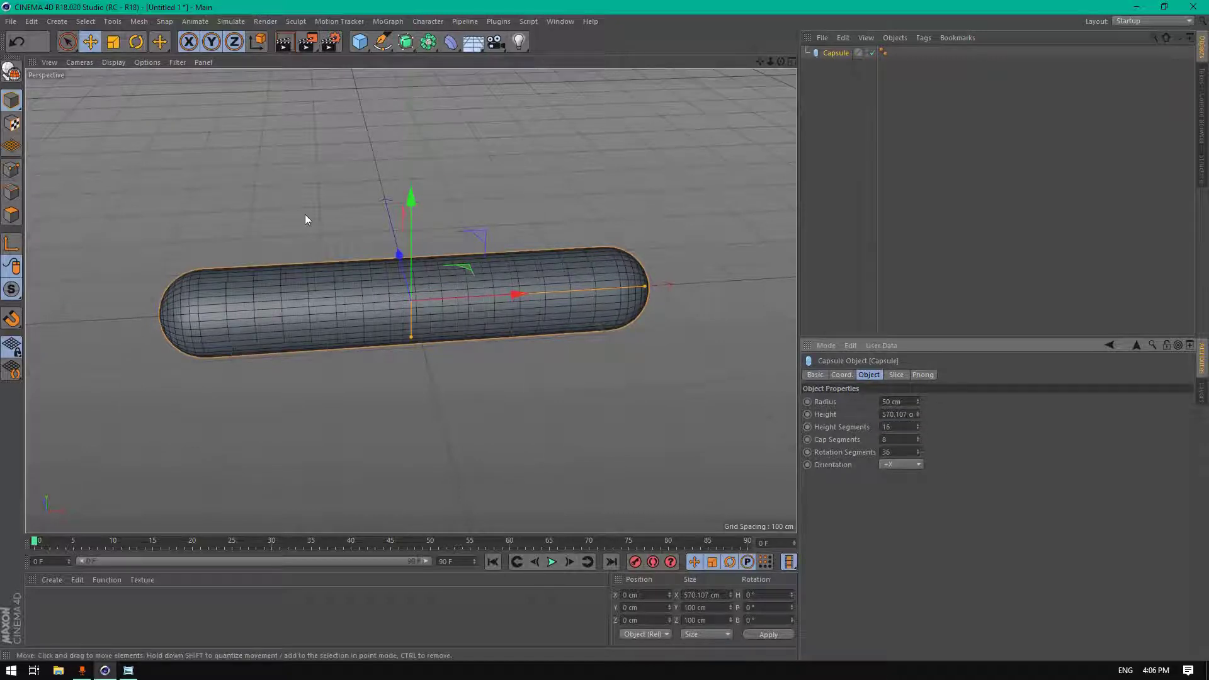
pyautogui.moveTo(670, 293); pyautogui.dragTo(642, 290)
# - Add an FFD deformer as a child of the capsule and fit its cage to the parent
pyautogui.moveTo(780, 62); pyautogui.dragTo(749, 63)
pyautogui.click(451, 41)
pyautogui.click(576, 84)
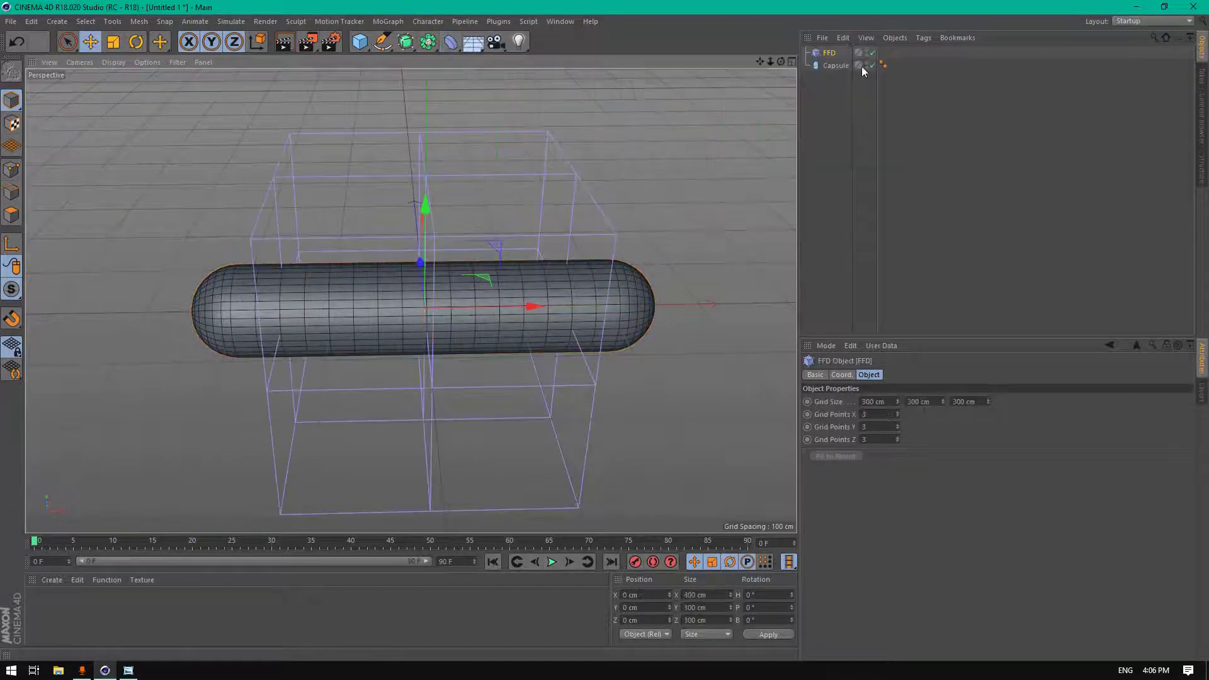
pyautogui.moveTo(826, 54); pyautogui.dragTo(838, 65)
pyautogui.doubleClick(887, 419)
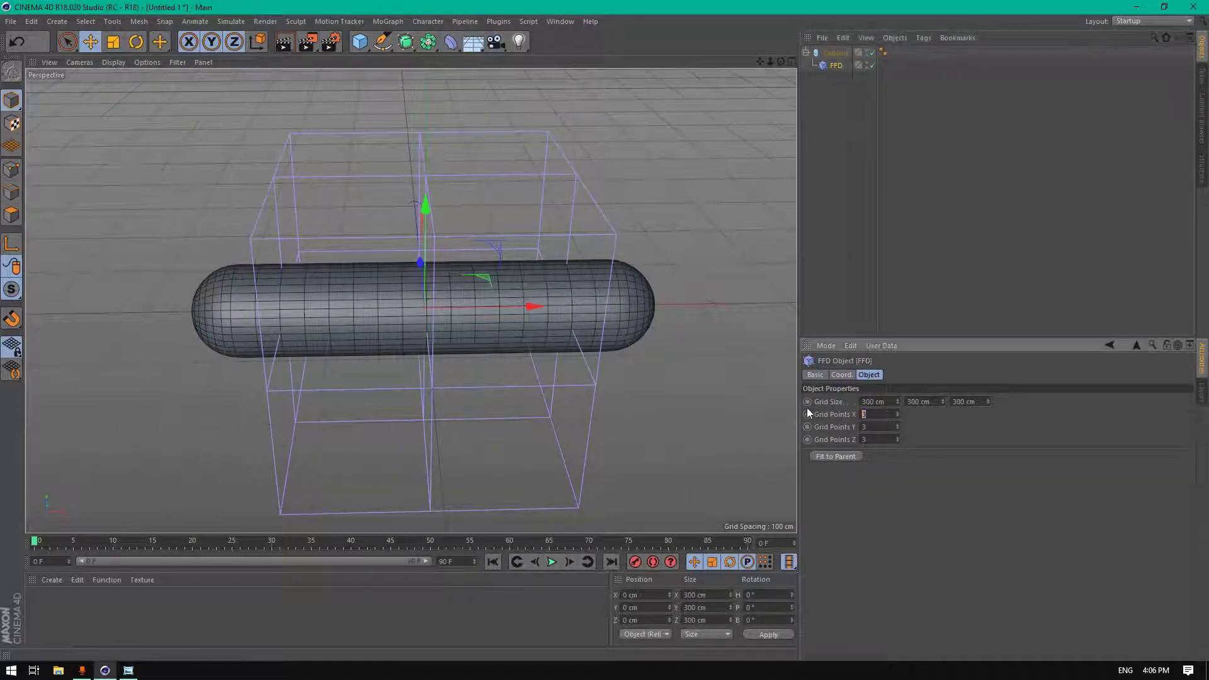
pyautogui.click(850, 456)
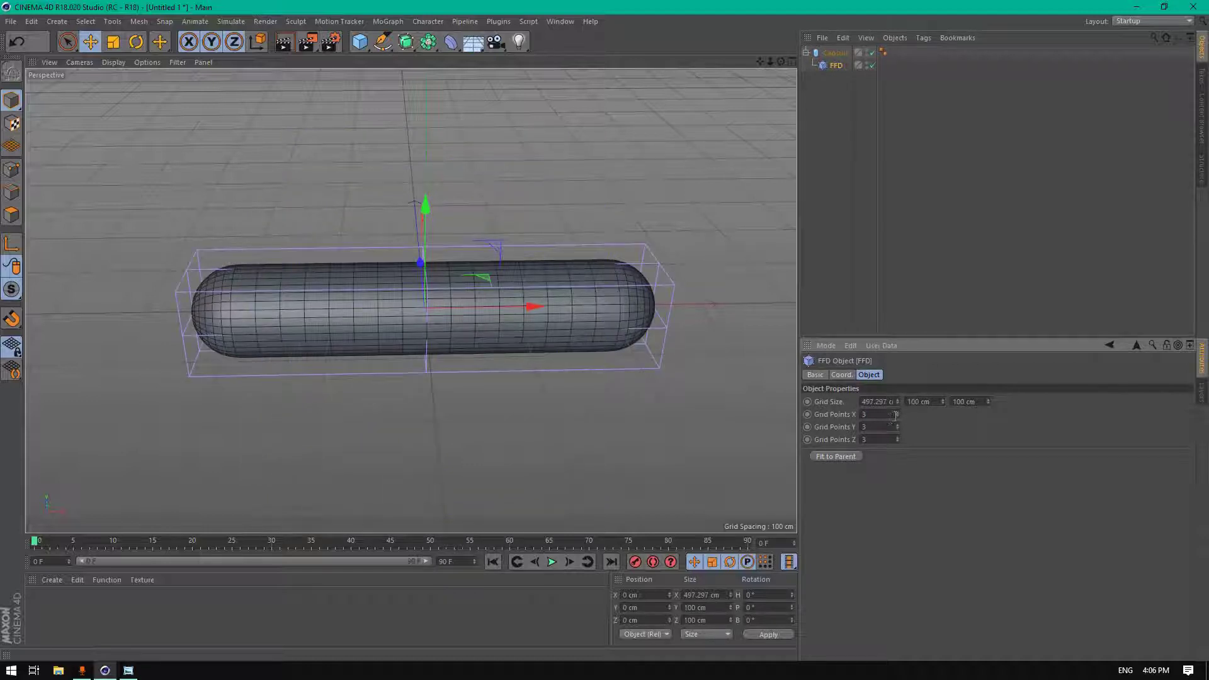
# - Set the FFD grid points to 12 in X, Y and Z
pyautogui.moveTo(897, 414); pyautogui.dragTo(764, 421)
pyautogui.press('Tab')
pyautogui.write('1')
pyautogui.write('12')
pyautogui.click(932, 468)
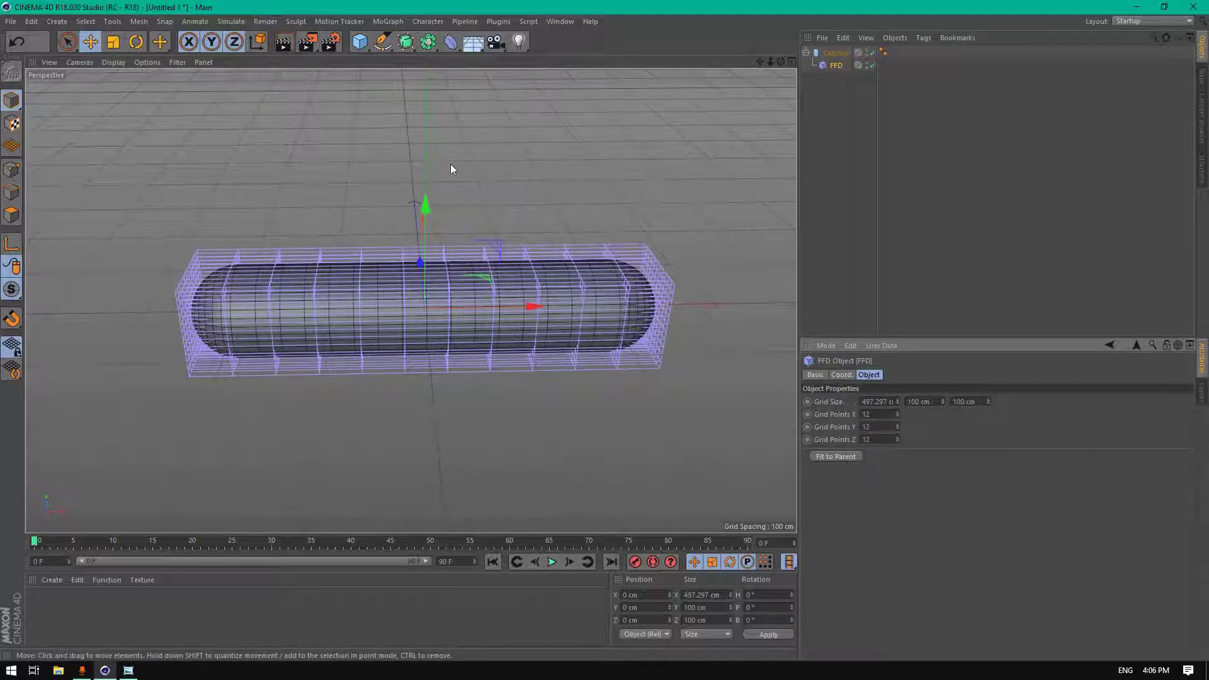
# - Make the capsule editable, then select its FFD deformer and activate point mode
pyautogui.click(837, 53)
pyautogui.click(12, 73)
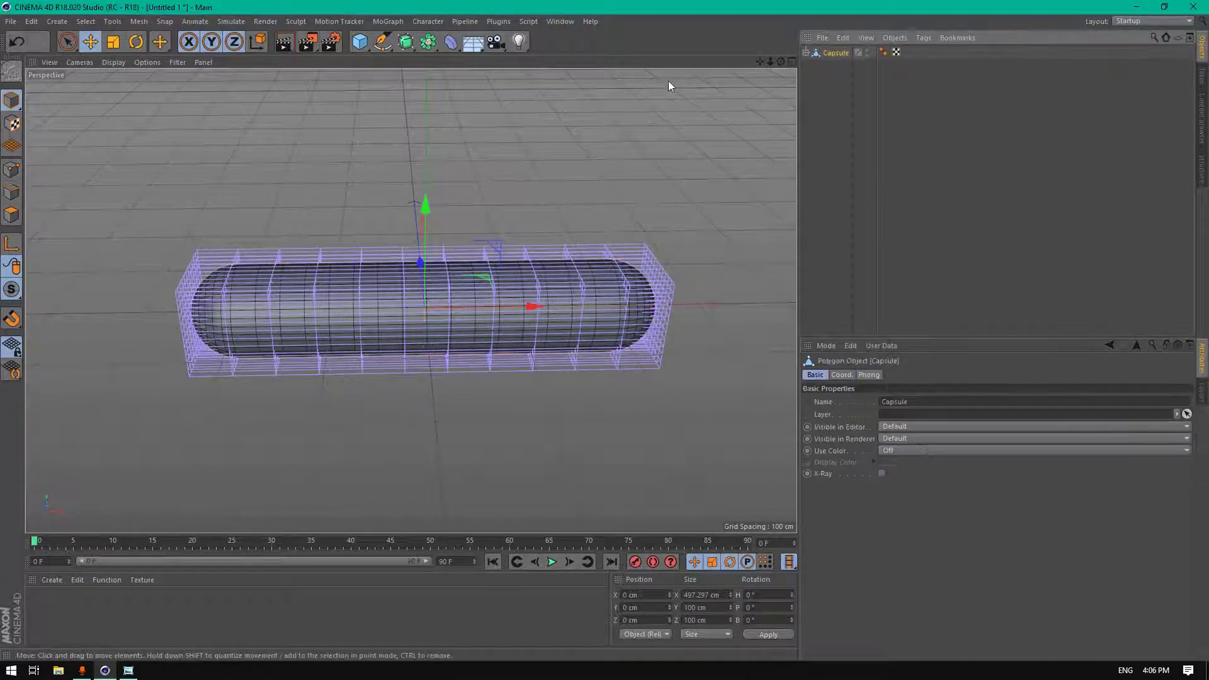
pyautogui.click(806, 53)
pyautogui.click(836, 66)
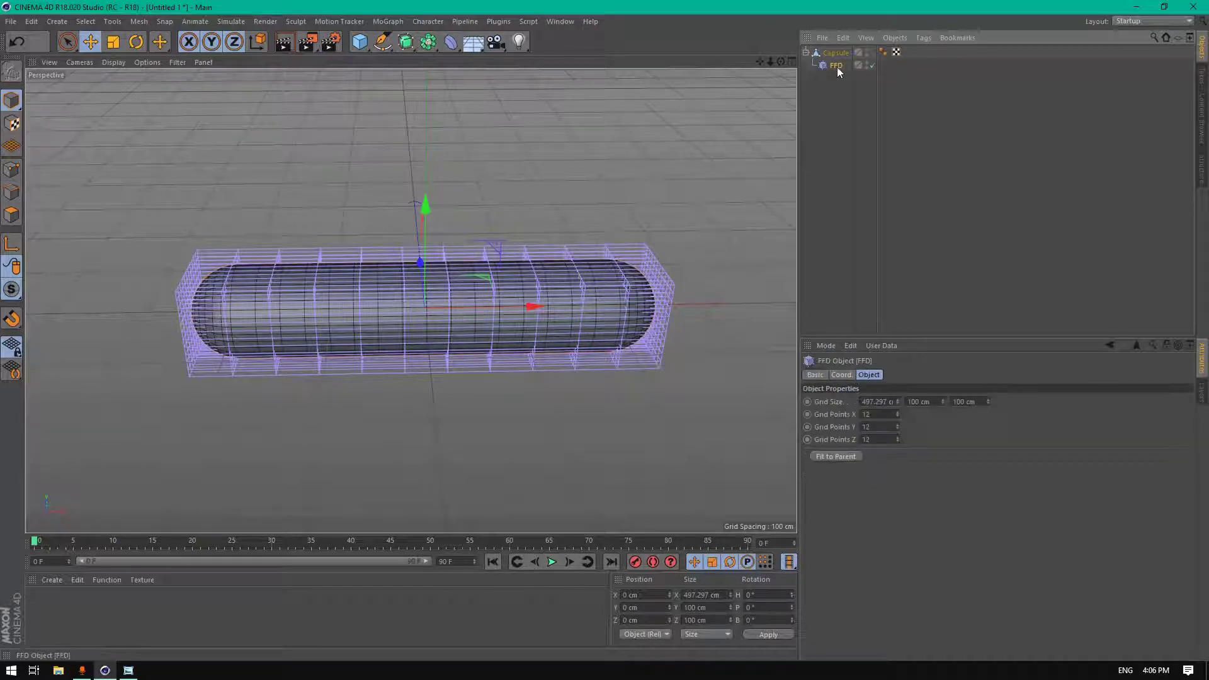
pyautogui.click(21, 171)
# - In the front view, scale the two leftmost FFD point columns down to about 91 cm in Y and Z
pyautogui.middleClick(399, 210)
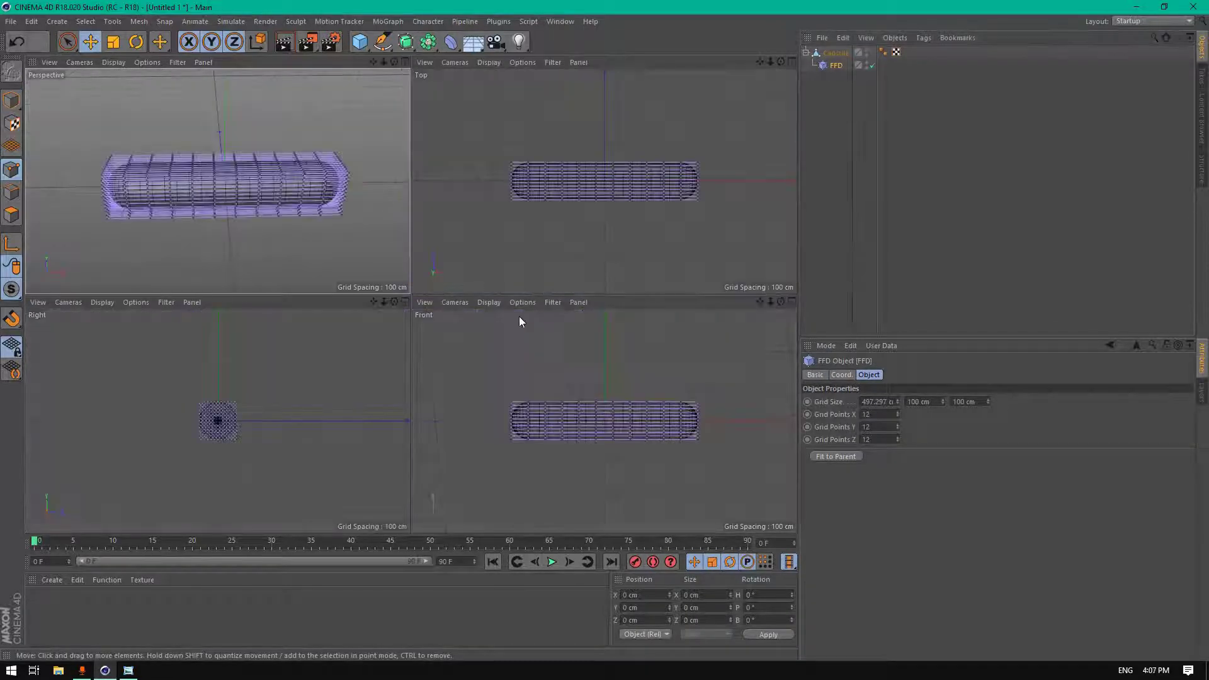
pyautogui.middleClick(460, 400)
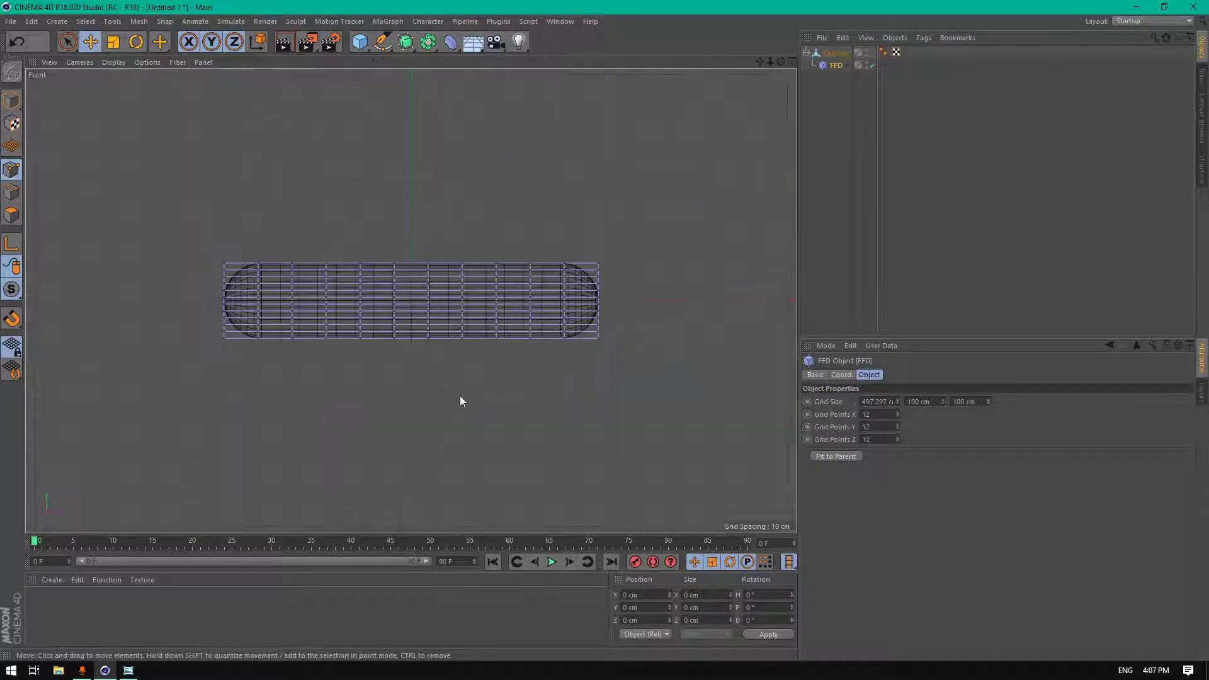
pyautogui.scroll(2, 281, 299)
pyautogui.scroll(3, 263, 259)
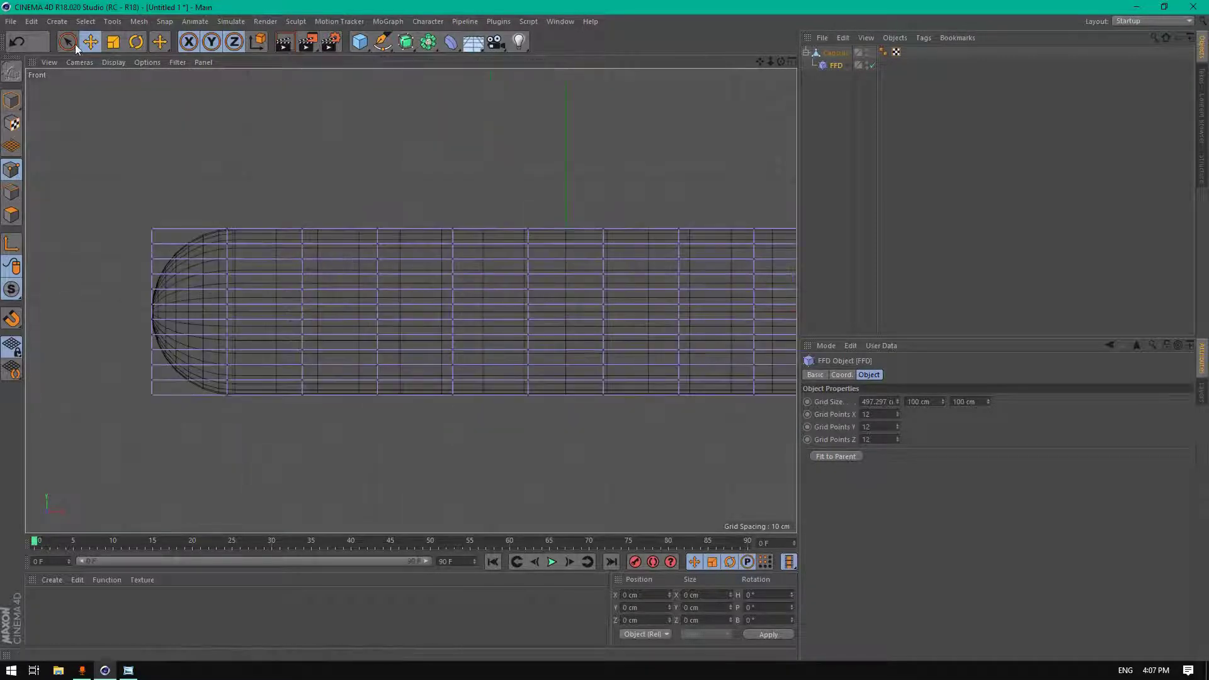
pyautogui.moveTo(74, 44); pyautogui.dragTo(132, 82)
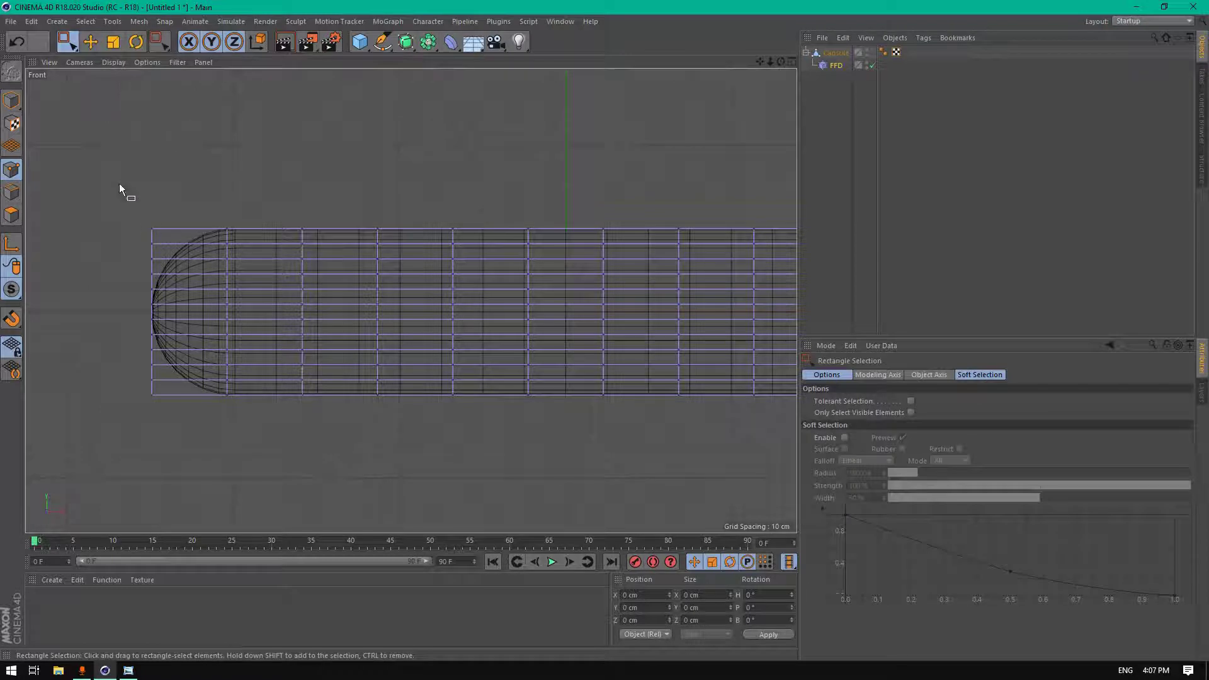
pyautogui.moveTo(119, 186); pyautogui.dragTo(270, 437)
pyautogui.click(113, 42)
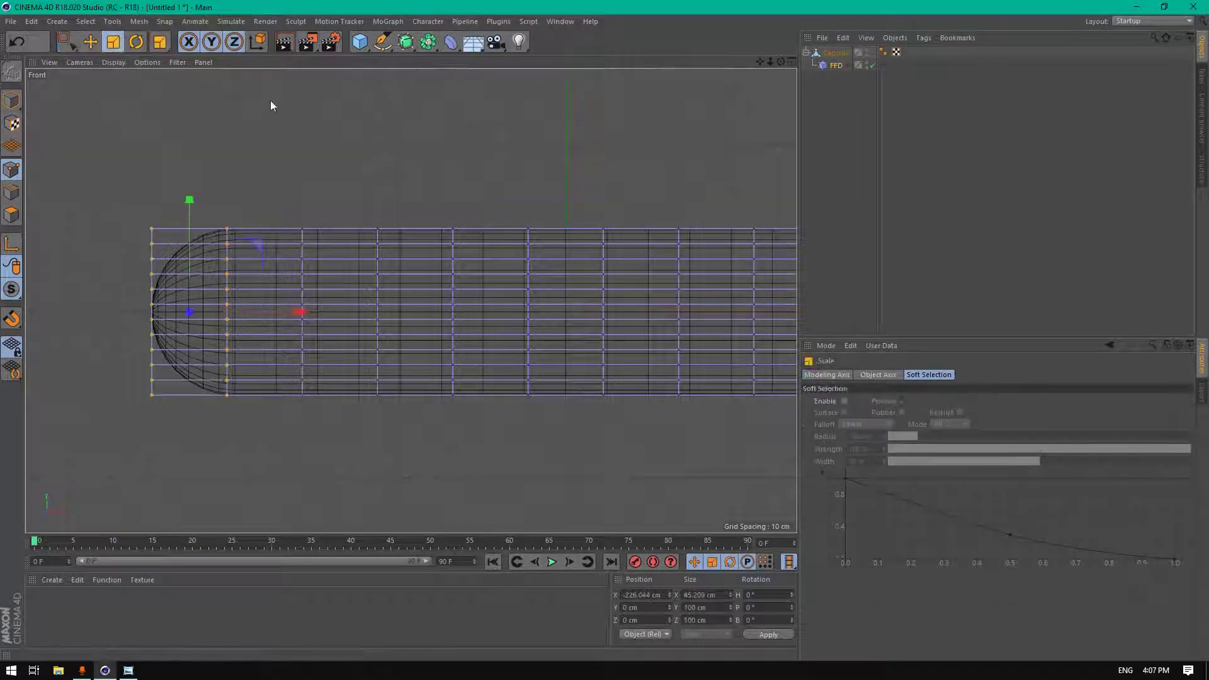
pyautogui.moveTo(271, 105); pyautogui.dragTo(319, 155)
pyautogui.click(66, 41)
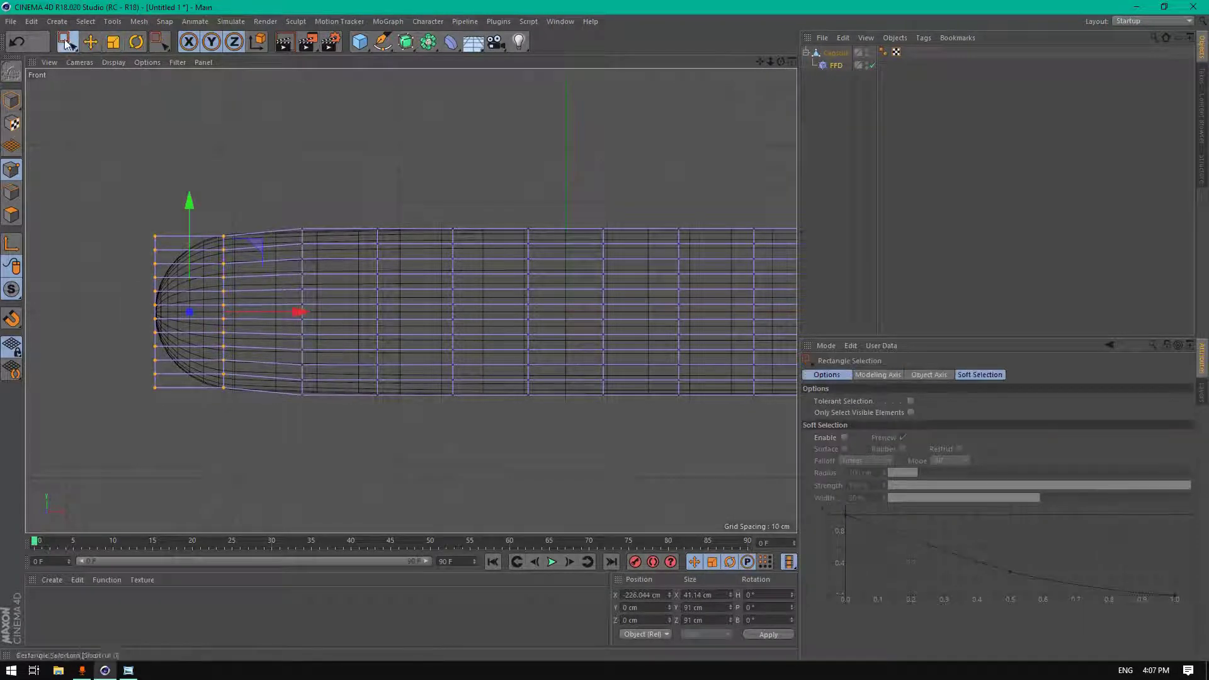
pyautogui.moveTo(419, 416); pyautogui.dragTo(293, 204)
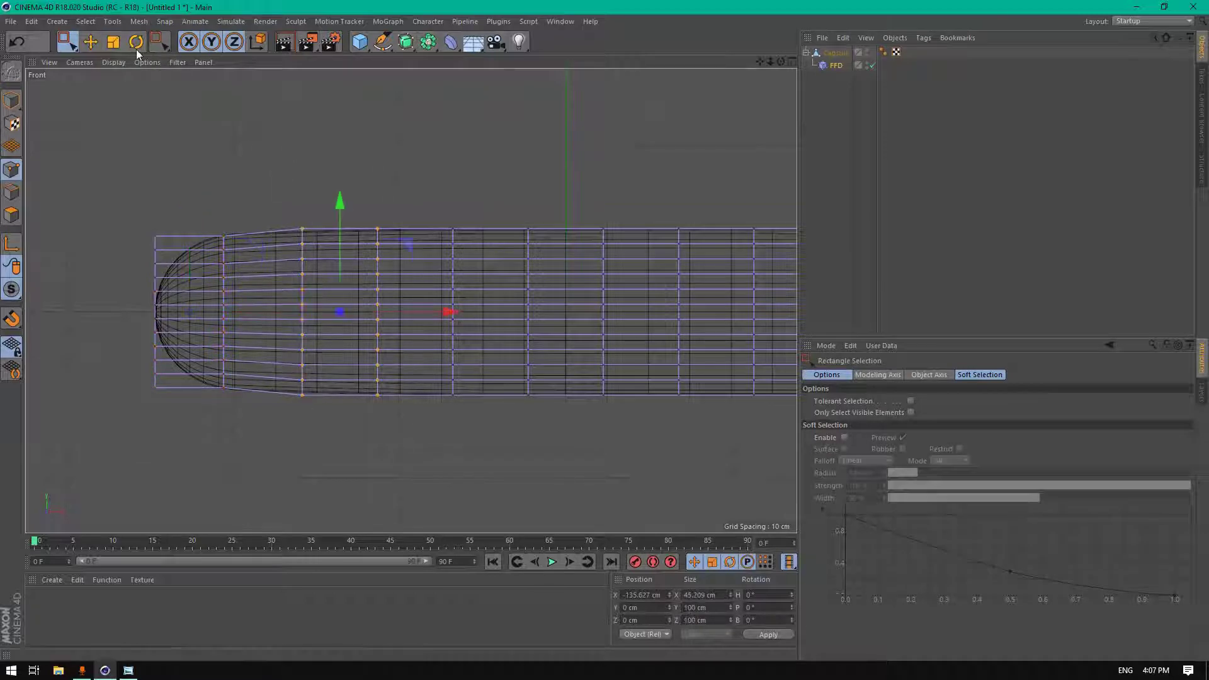
pyautogui.click(114, 42)
pyautogui.moveTo(190, 94); pyautogui.dragTo(327, 54)
pyautogui.hotkey('ctrl', 'z')
# - Scale the third to fifth FFD point columns from the left end up to about 195 cm in Y and Z
pyautogui.press('0')
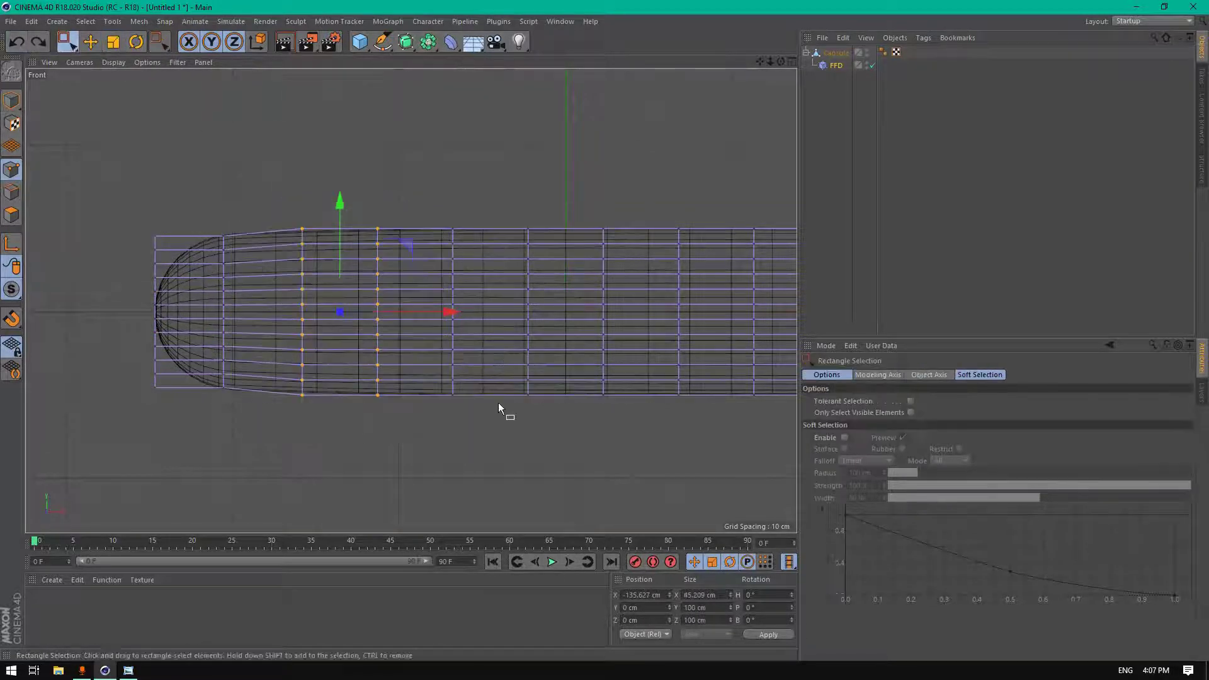
pyautogui.moveTo(497, 431); pyautogui.dragTo(264, 135)
pyautogui.press('t')
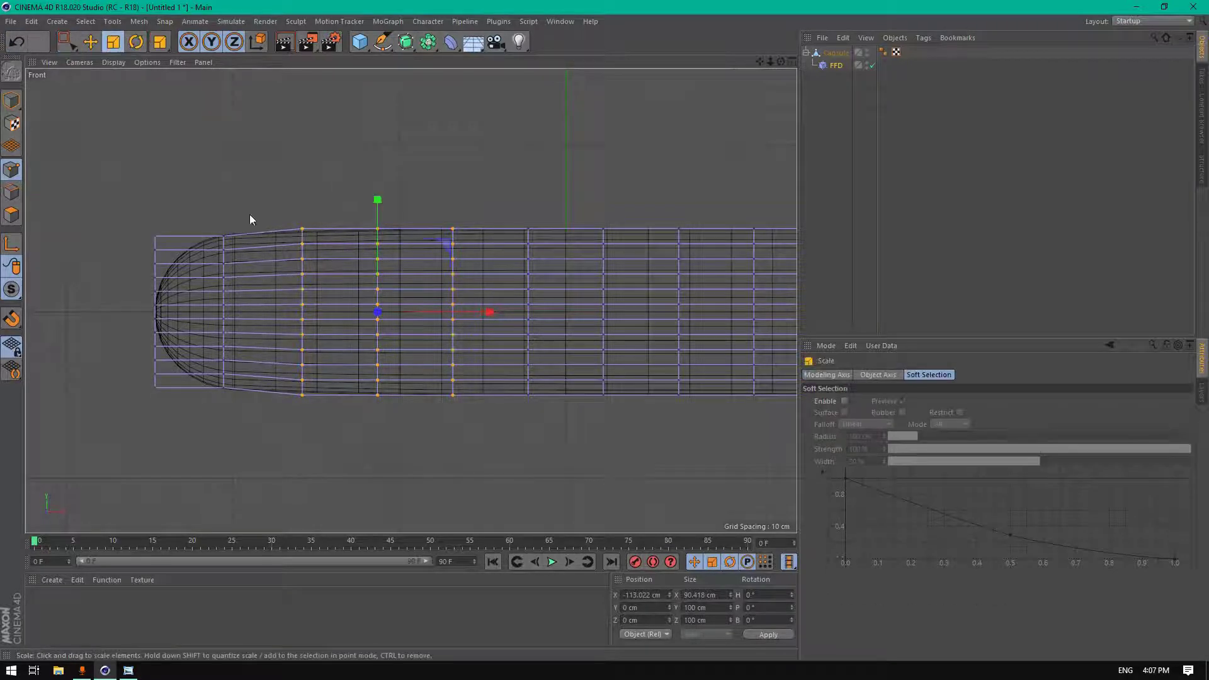
pyautogui.moveTo(250, 219); pyautogui.dragTo(445, 77)
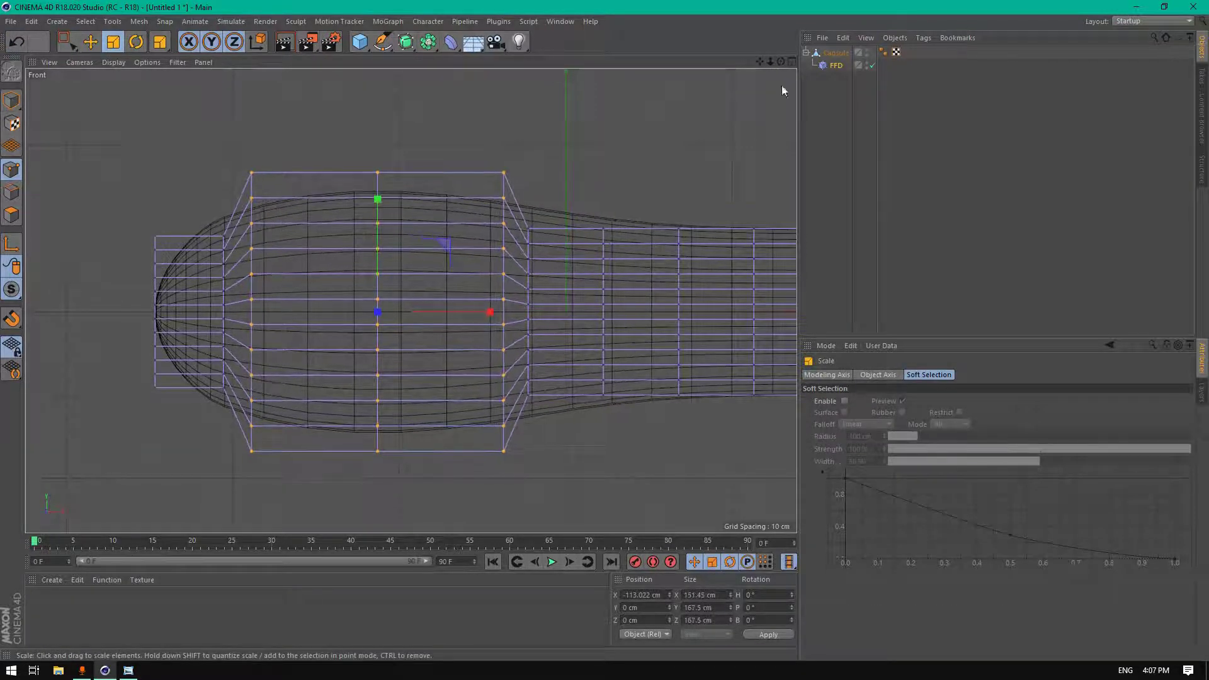
pyautogui.moveTo(781, 62); pyautogui.dragTo(756, 62)
pyautogui.scroll(-1, 411, 301)
pyautogui.moveTo(351, 148); pyautogui.dragTo(409, 94)
# - Scale the two FFD point columns just right of the enlarged body section up to about 122%
pyautogui.press('0')
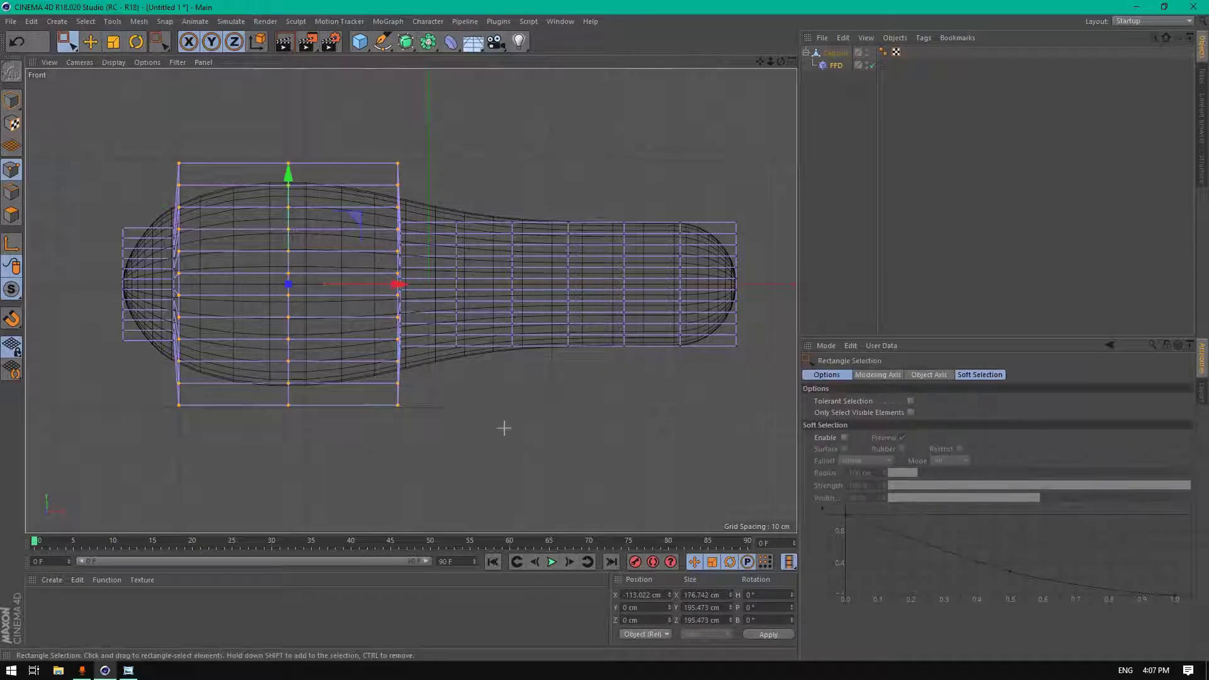
pyautogui.moveTo(503, 429); pyautogui.dragTo(404, 183)
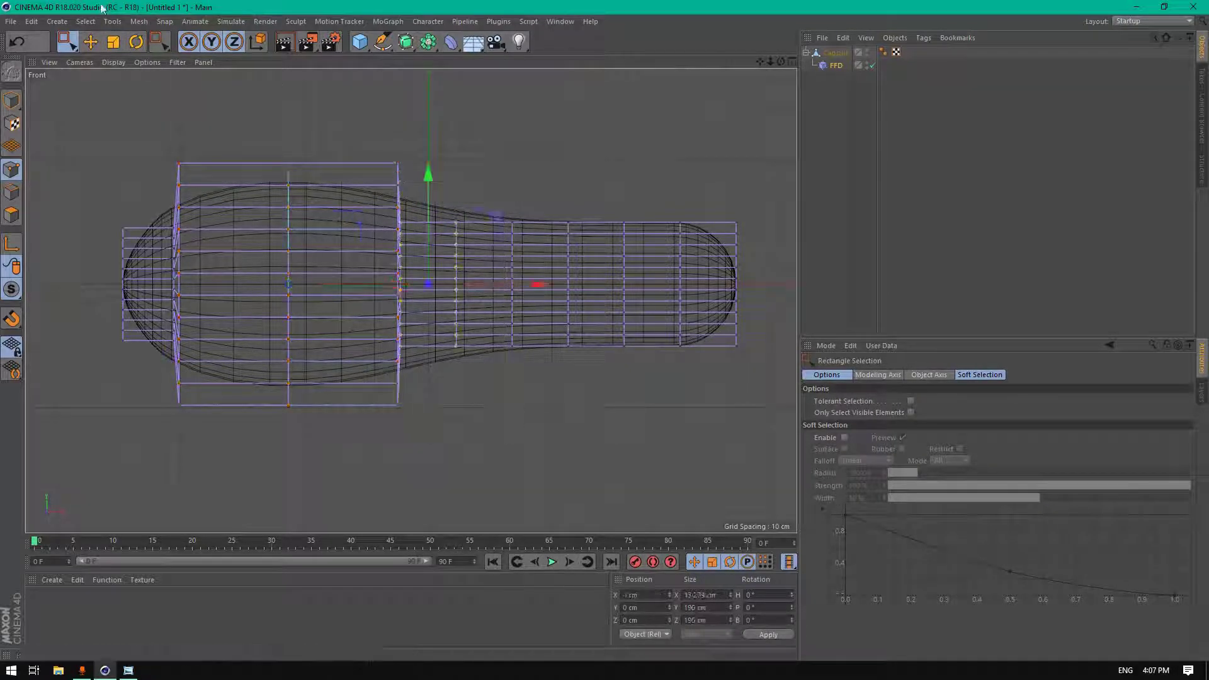
pyautogui.click(114, 43)
pyautogui.moveTo(289, 76); pyautogui.dragTo(323, 76)
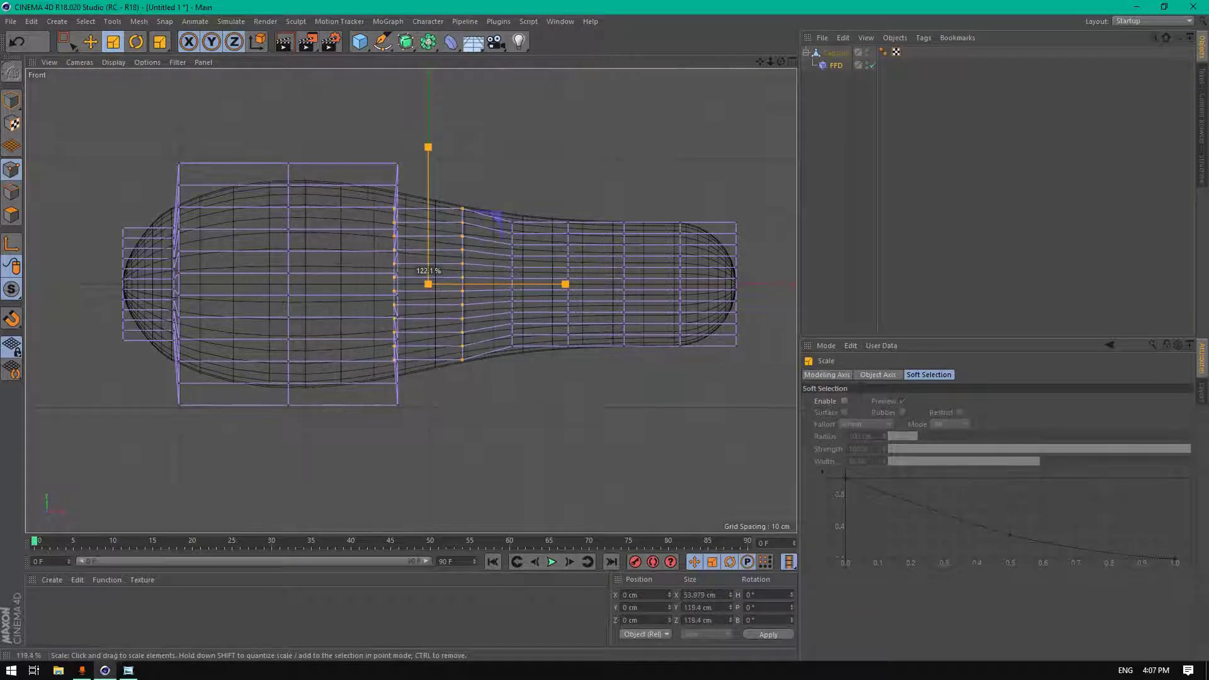
# - Scale the eighth and ninth FFD point columns from the left down to about 93 cm in Y and Z
pyautogui.press('0')
pyautogui.moveTo(608, 385); pyautogui.dragTo(493, 167)
pyautogui.click(117, 47)
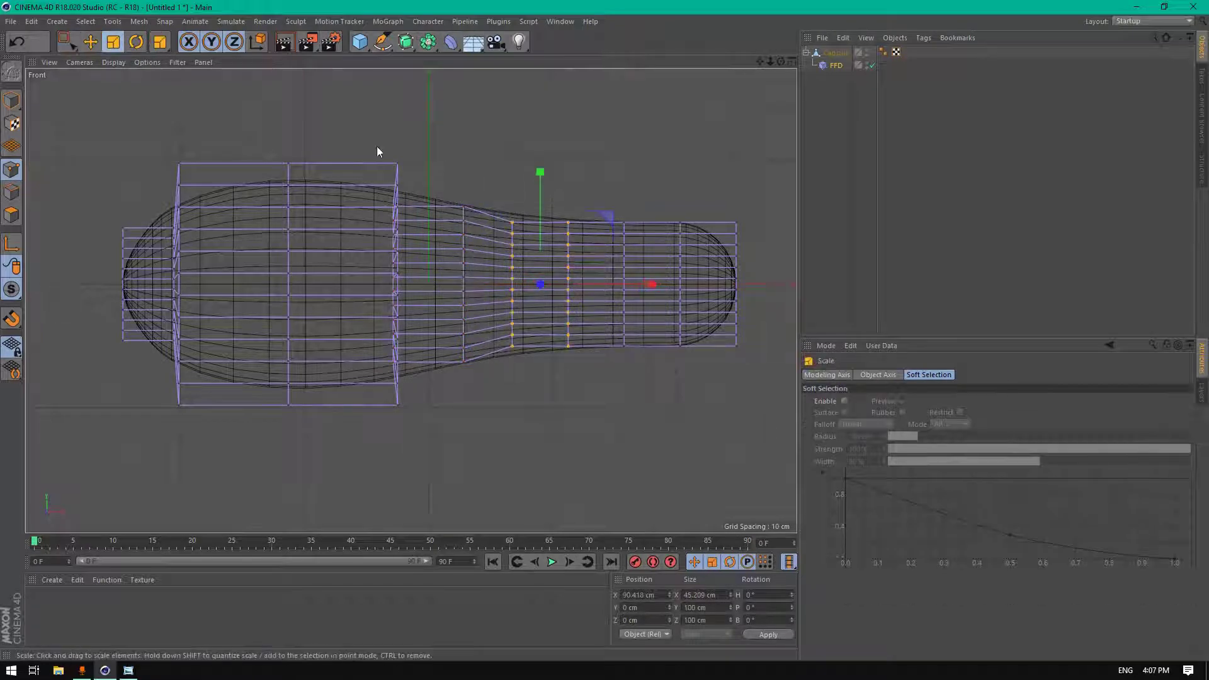
pyautogui.moveTo(376, 146); pyautogui.dragTo(342, 159)
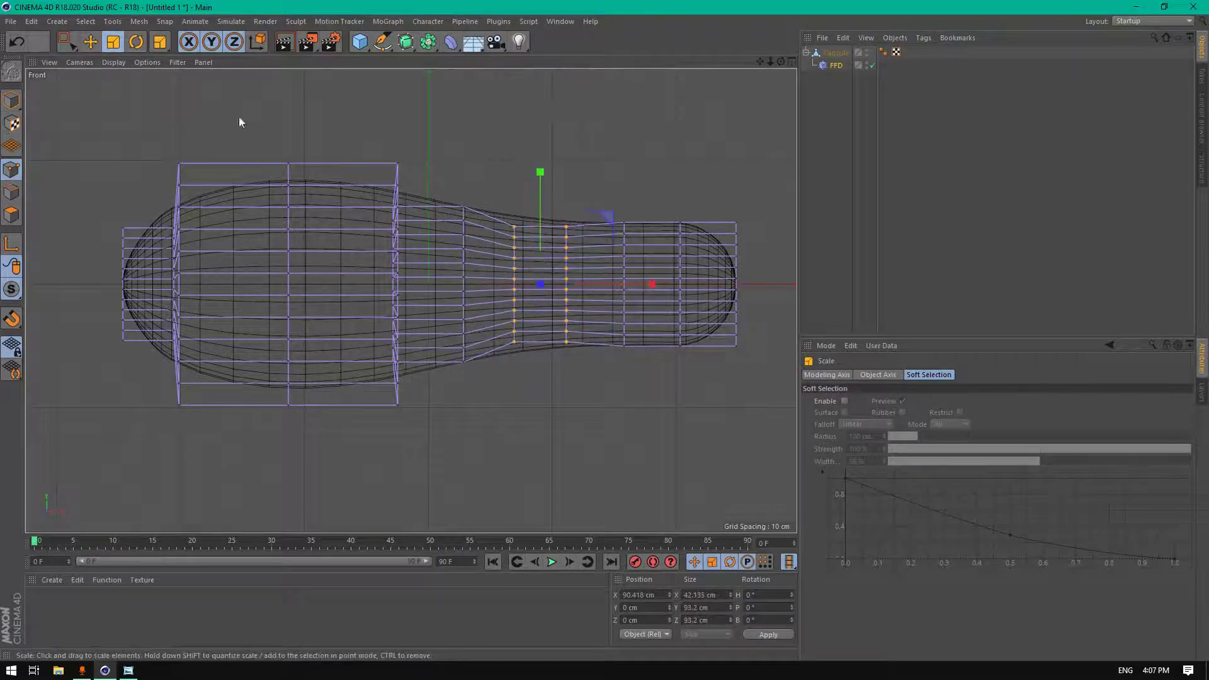
# - Scale the three rightmost FFD point columns up to about 116 cm in Y and Z
pyautogui.click(61, 44)
pyautogui.moveTo(724, 378); pyautogui.dragTo(589, 159)
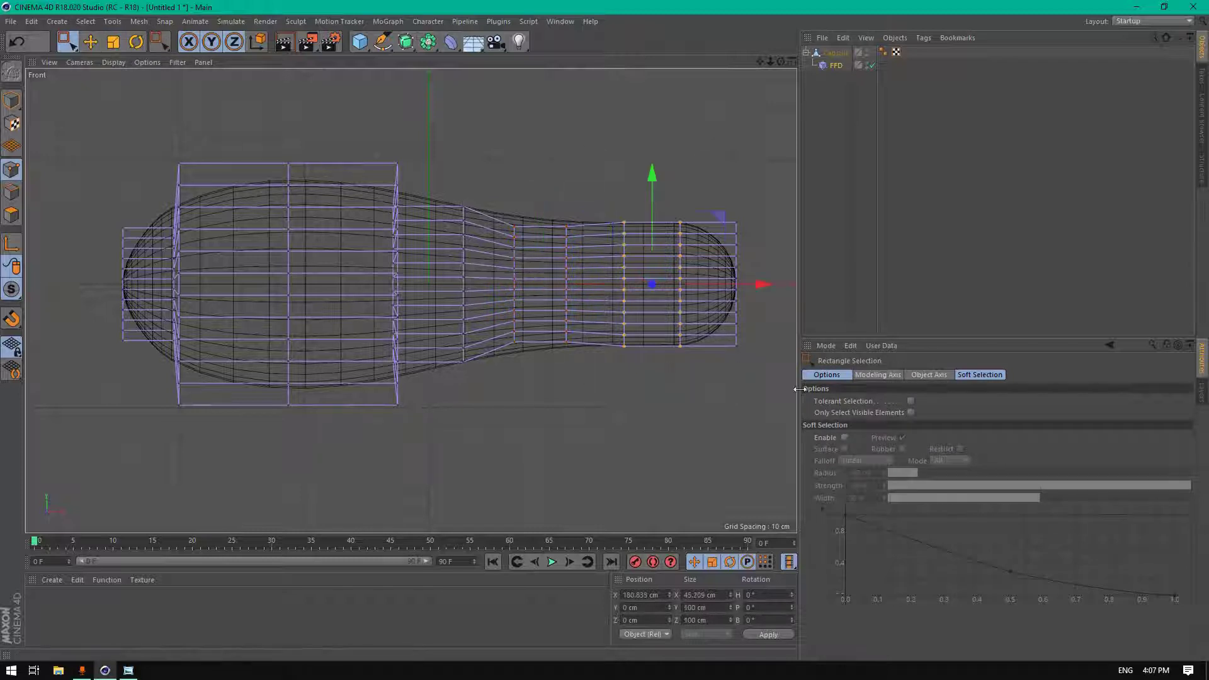
pyautogui.moveTo(781, 396); pyautogui.dragTo(608, 137)
pyautogui.click(114, 41)
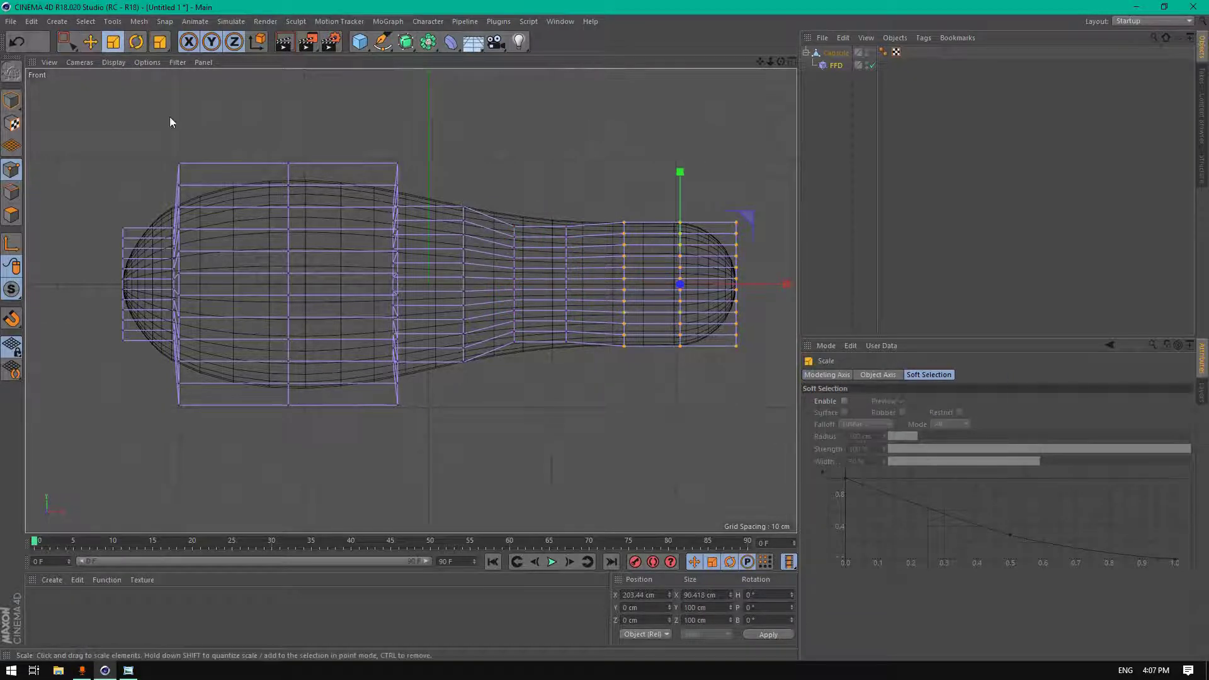
pyautogui.moveTo(169, 116); pyautogui.dragTo(234, 78)
pyautogui.scroll(-2, 484, 172)
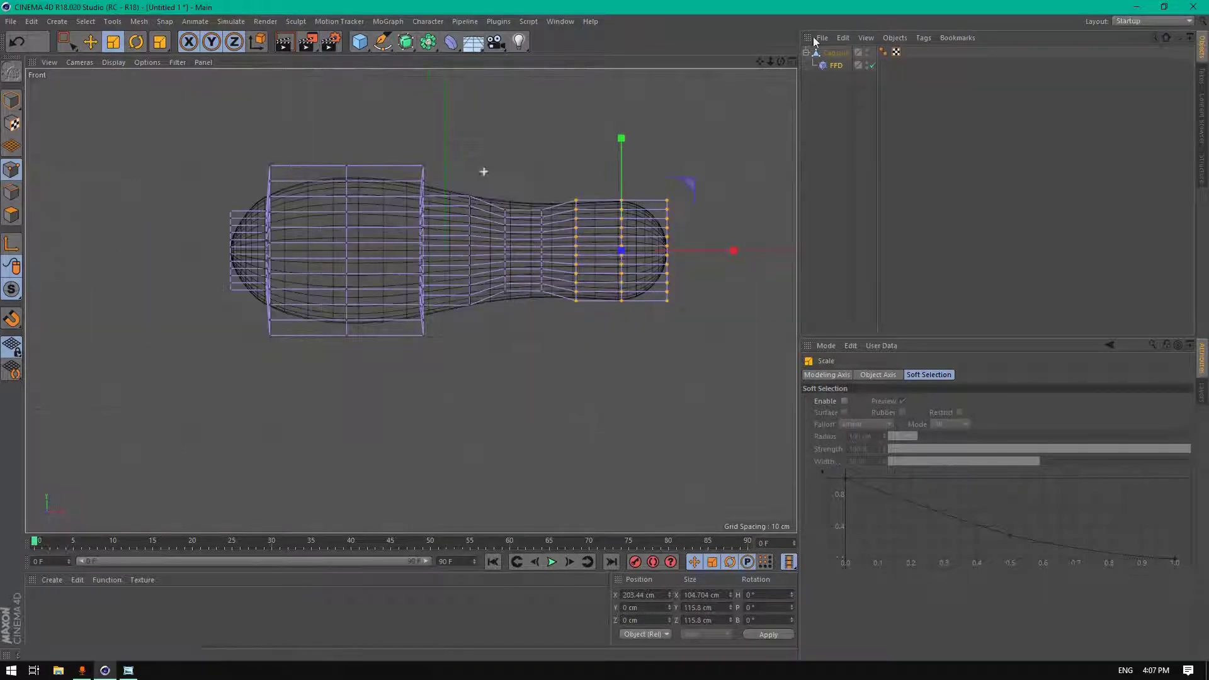
# - Bake the FFD-deformed capsule into a new polygon object with Current State to Object
pyautogui.middleClick(308, 94)
pyautogui.middleClick(191, 127)
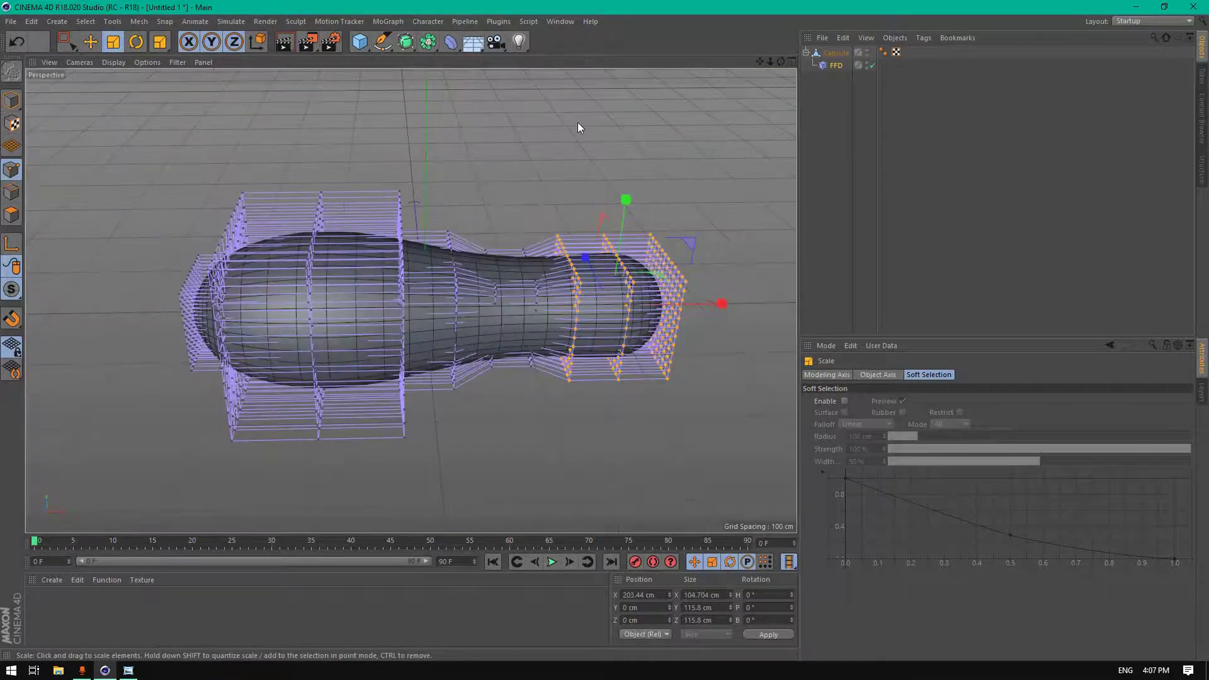
pyautogui.click(836, 53)
pyautogui.rightClick(837, 53)
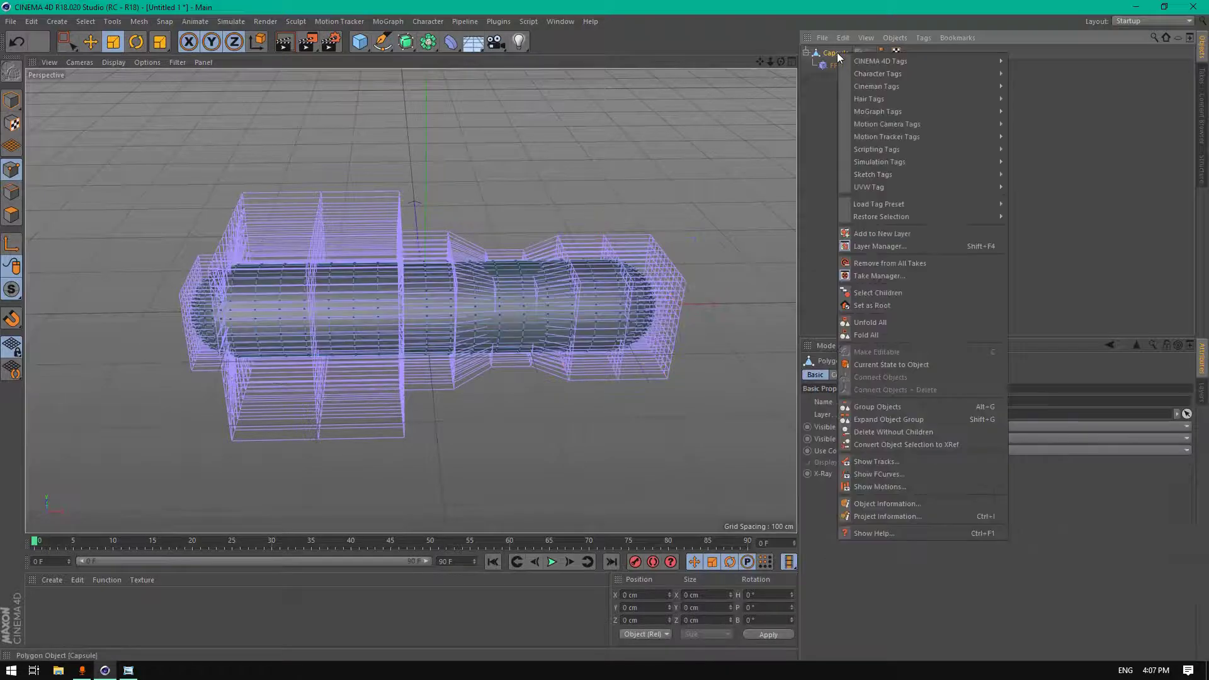
pyautogui.click(886, 364)
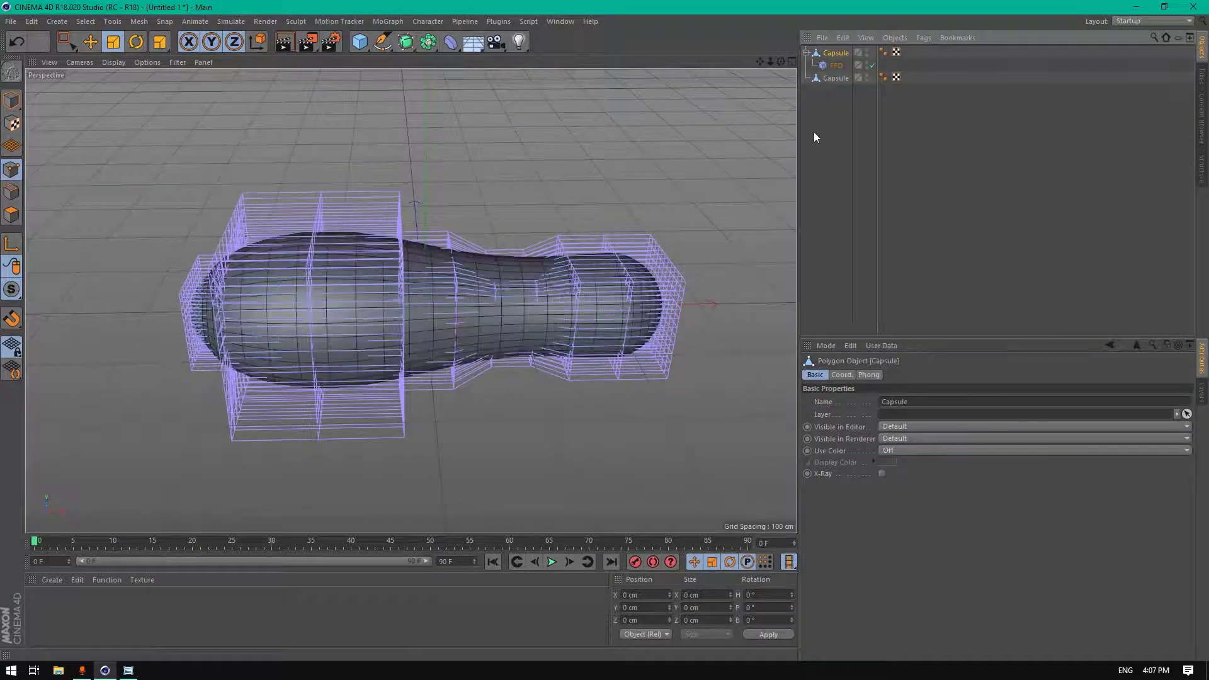
# - Hide the original capsule in the editor and renderer, collapse its hierarchy and select the baked capsule
pyautogui.click(868, 51)
pyautogui.click(868, 55)
pyautogui.click(806, 52)
pyautogui.click(833, 66)
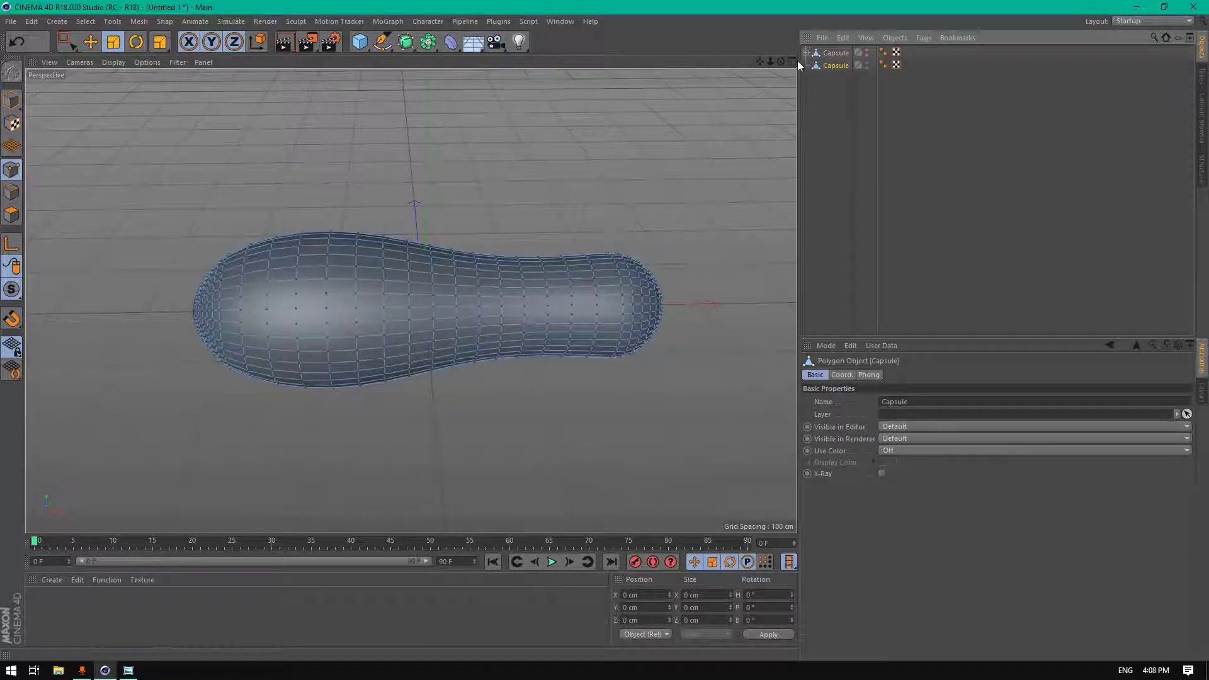
# - Subdivide all polygons of the baked capsule once
pyautogui.moveTo(781, 62); pyautogui.dragTo(718, 64)
pyautogui.click(12, 215)
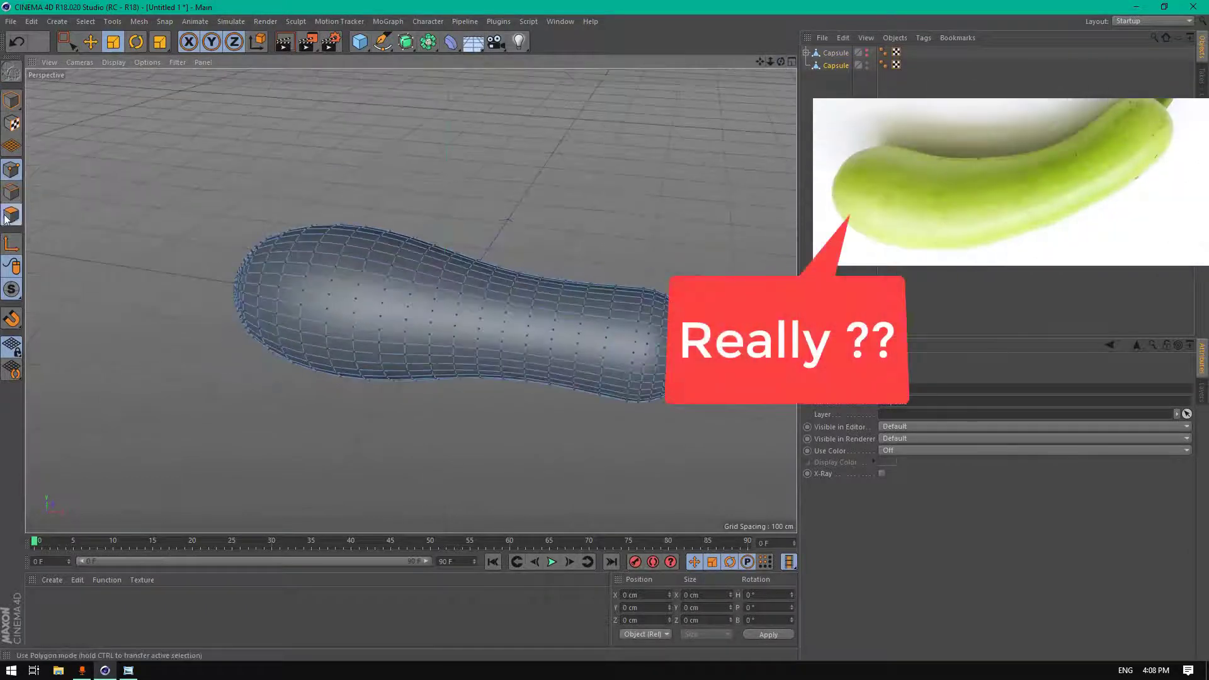
pyautogui.rightClick(448, 232)
pyautogui.rightClick(573, 200)
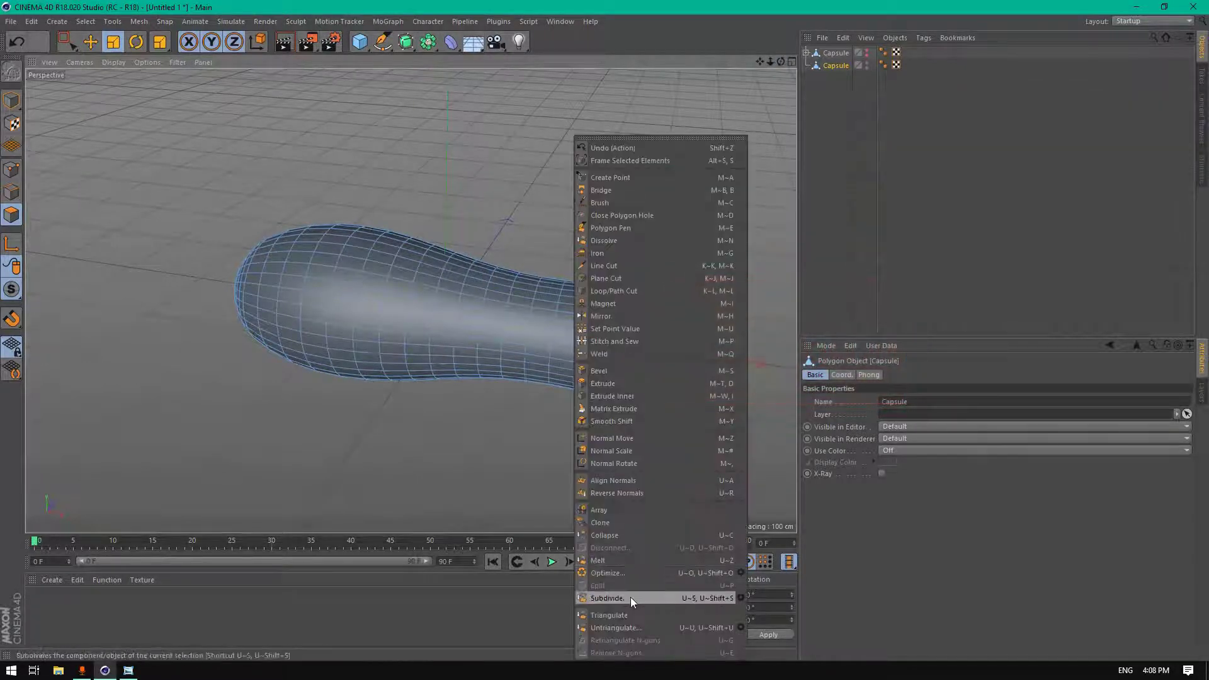
pyautogui.click(630, 597)
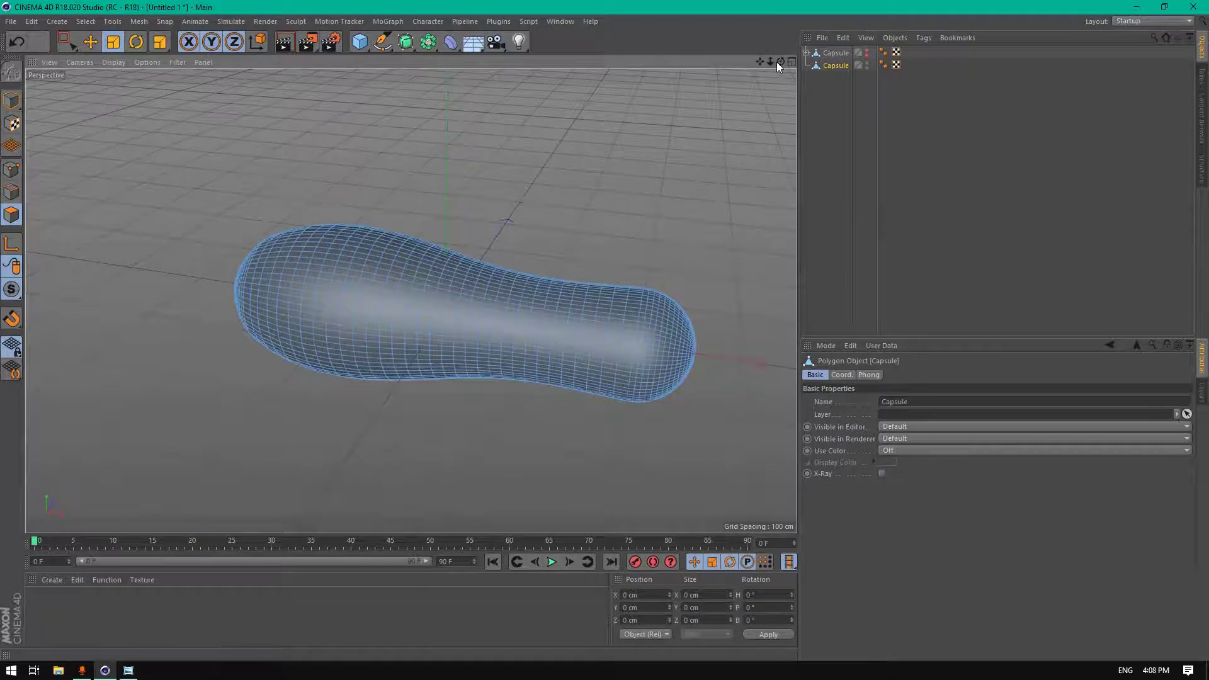
# - In the top view, select a two-polygon-wide band across the capsule's upper surface near its thick end with Live Selection
pyautogui.moveTo(778, 65); pyautogui.dragTo(611, 163)
pyautogui.middleClick(460, 217)
pyautogui.middleClick(558, 218)
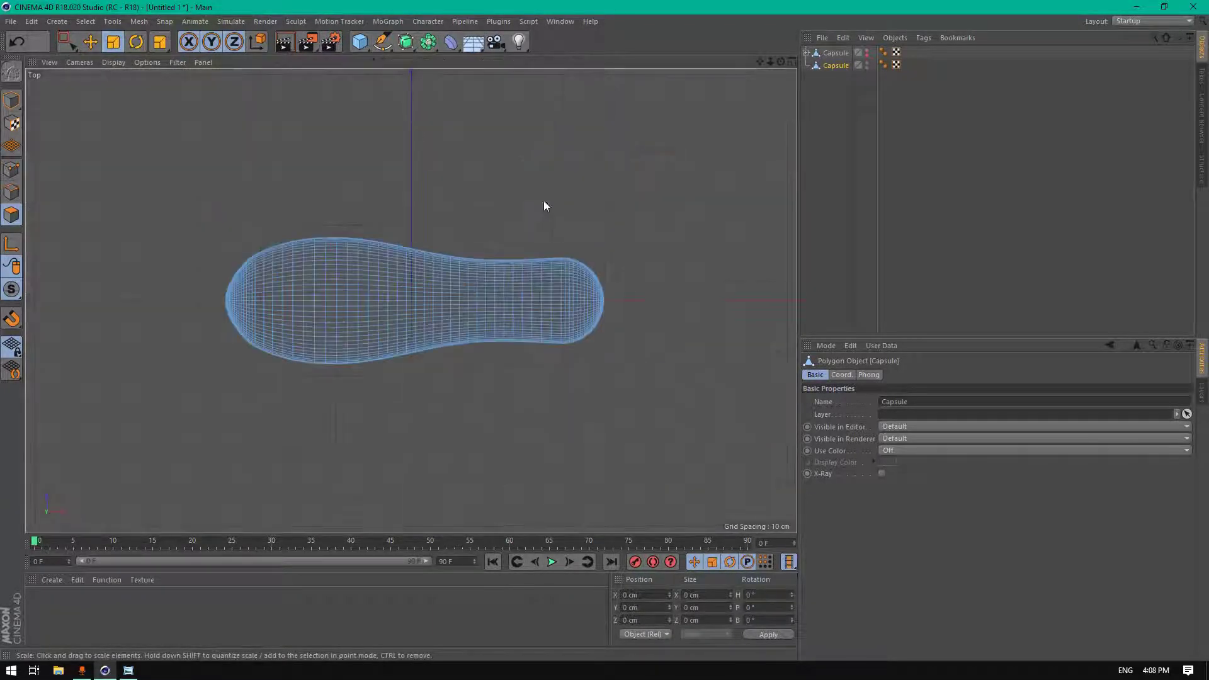
pyautogui.middleClick(442, 207)
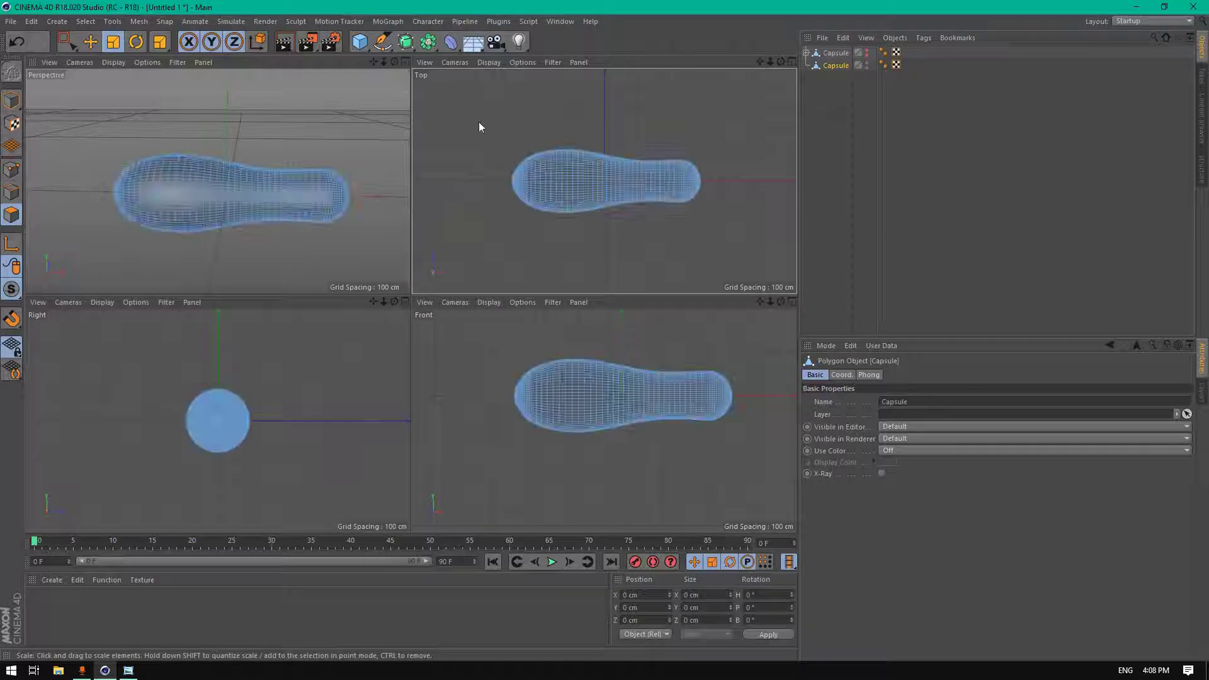
pyautogui.middleClick(557, 135)
pyautogui.scroll(5, 296, 297)
pyautogui.moveTo(67, 41); pyautogui.dragTo(100, 59)
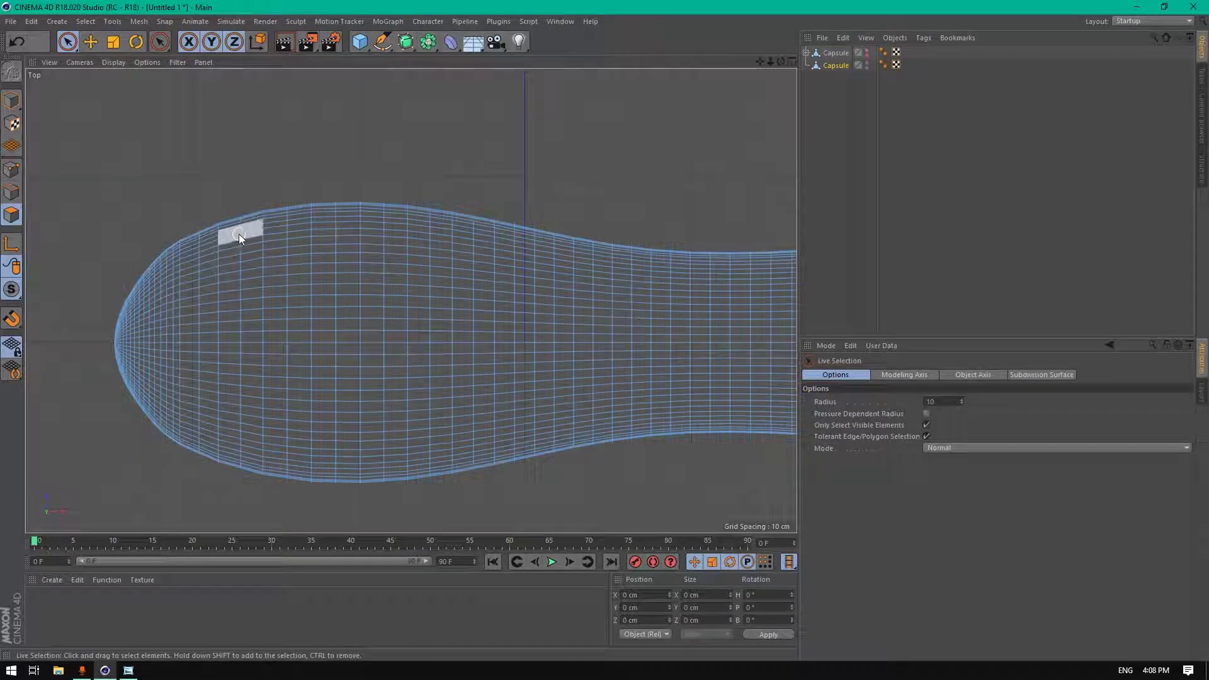
pyautogui.moveTo(240, 236); pyautogui.dragTo(240, 255)
pyautogui.moveTo(238, 403); pyautogui.dragTo(236, 425)
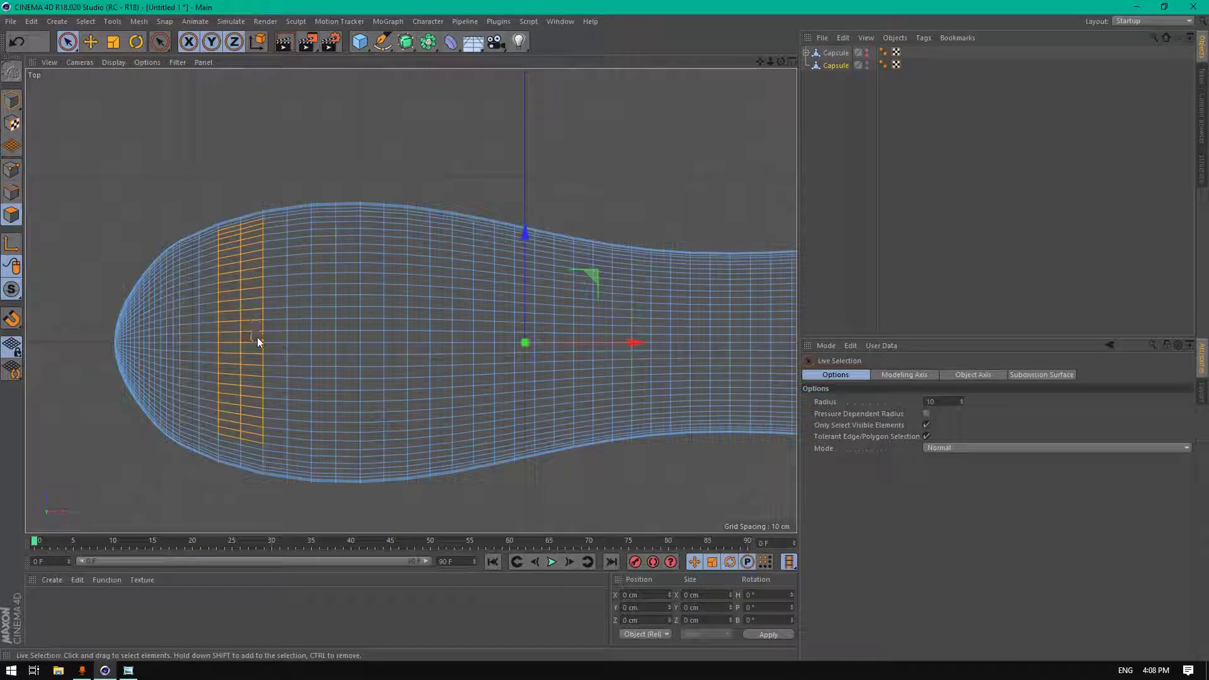
# - Extend the top-side polygon selection five columns toward the body's middle, narrowing it step by step into a rounded taper
pyautogui.moveTo(288, 322)
pyautogui.mouseDown()
pyautogui.moveTo(280, 234)
pyautogui.moveTo(277, 380)
pyautogui.mouseUp()
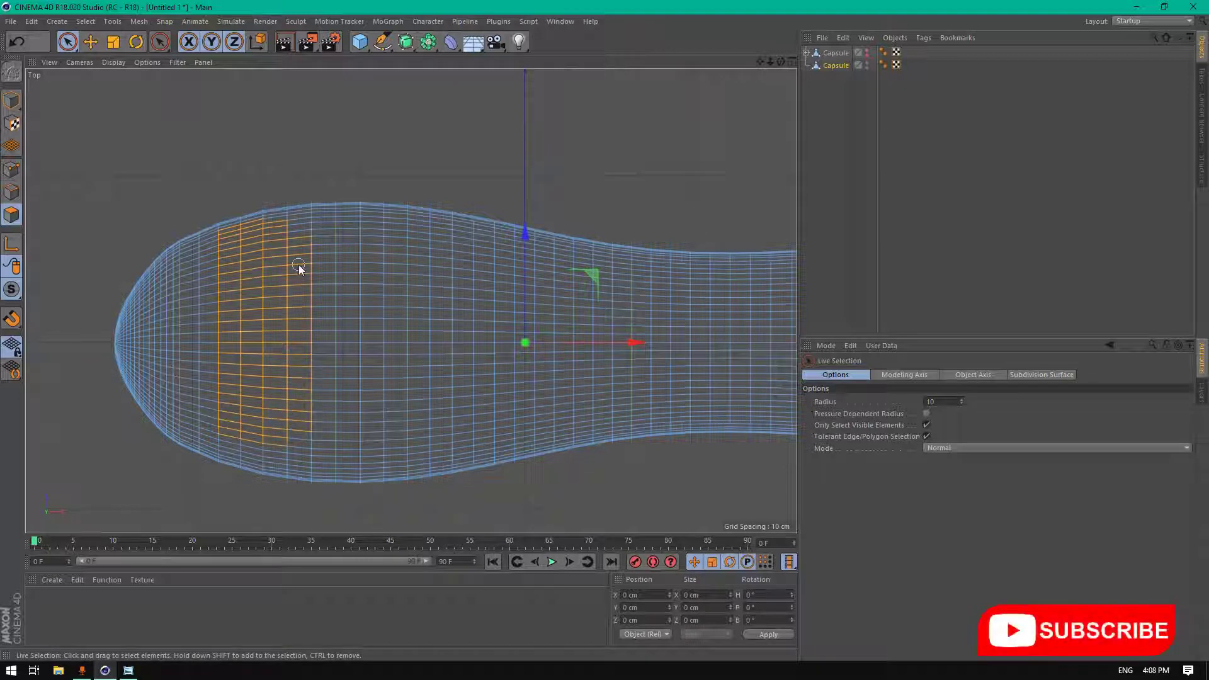
pyautogui.keyDown('shift'); pyautogui.moveTo(296, 237); pyautogui.dragTo(298, 231); pyautogui.keyUp('shift')
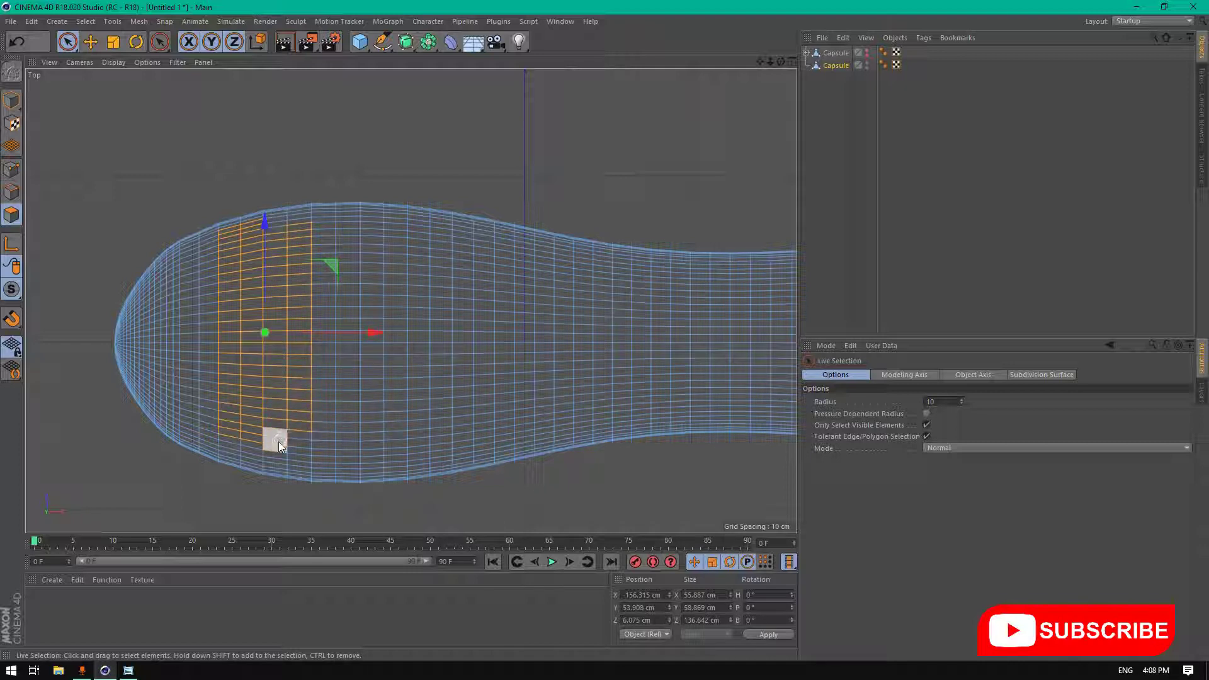
pyautogui.keyDown('ctrl'); pyautogui.moveTo(338, 442); pyautogui.dragTo(342, 411); pyautogui.keyUp('ctrl')
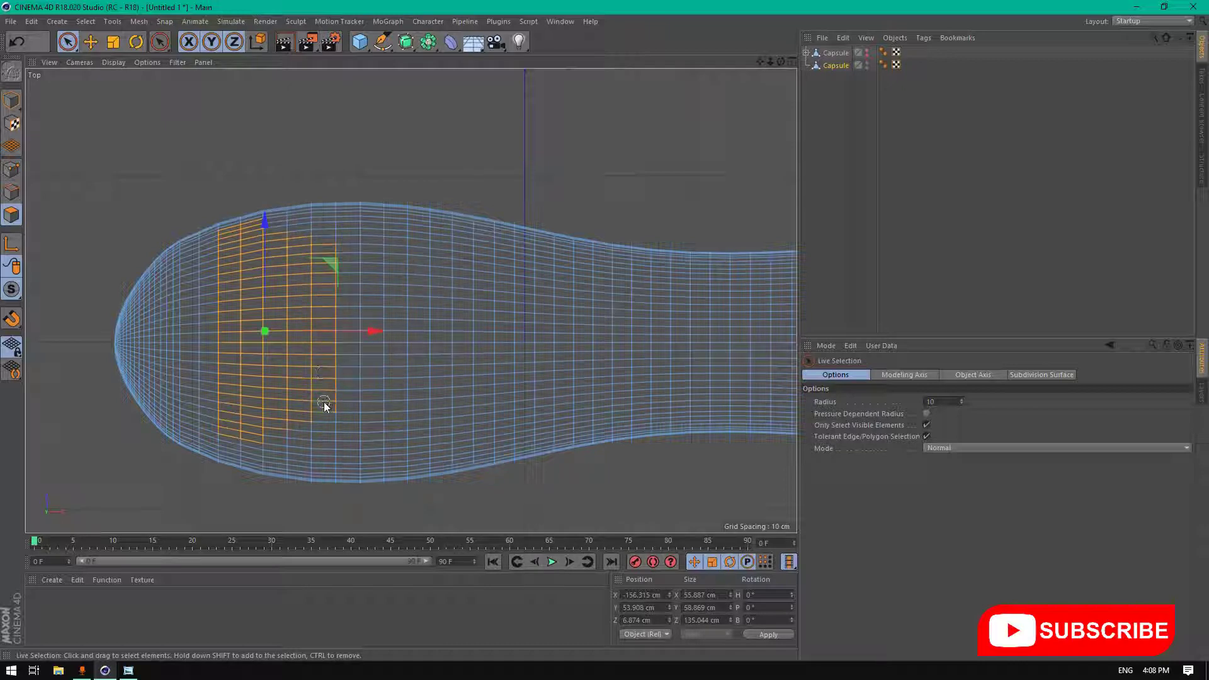
pyautogui.moveTo(323, 402)
pyautogui.keyDown('shift'); pyautogui.mouseDown()
pyautogui.moveTo(347, 367)
pyautogui.moveTo(343, 312)
pyautogui.moveTo(366, 303)
pyautogui.mouseUp(); pyautogui.keyUp('shift')
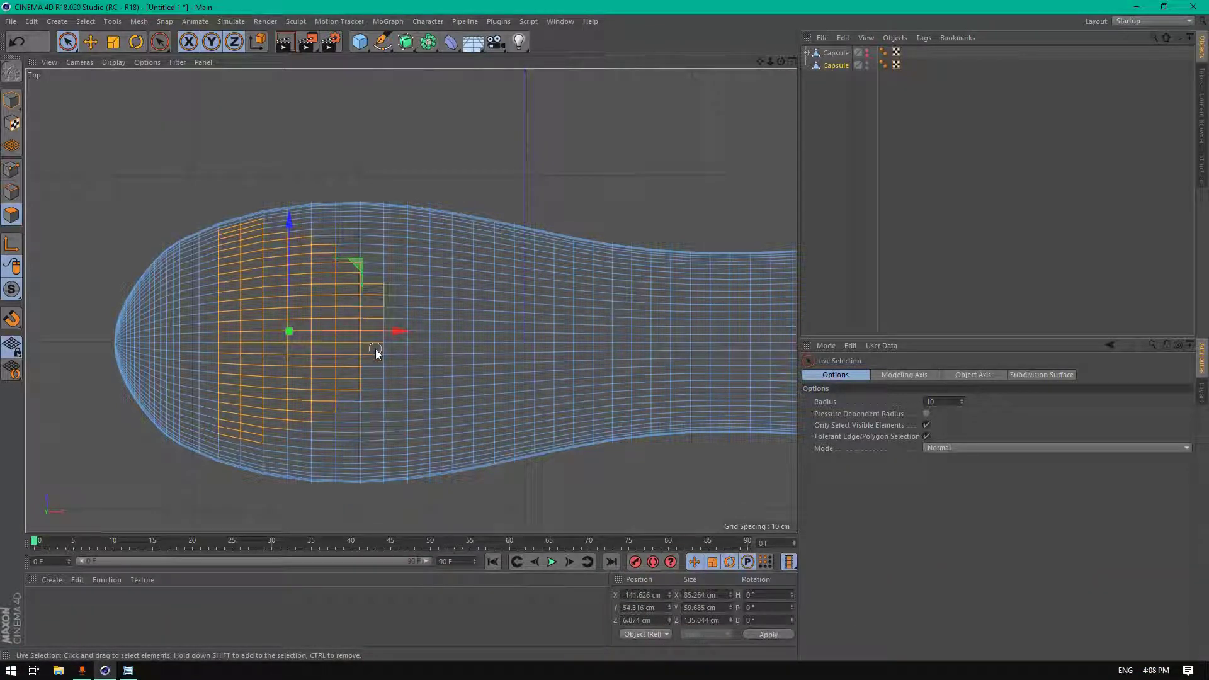
pyautogui.keyDown('shift'); pyautogui.moveTo(376, 359); pyautogui.dragTo(392, 325); pyautogui.keyUp('shift')
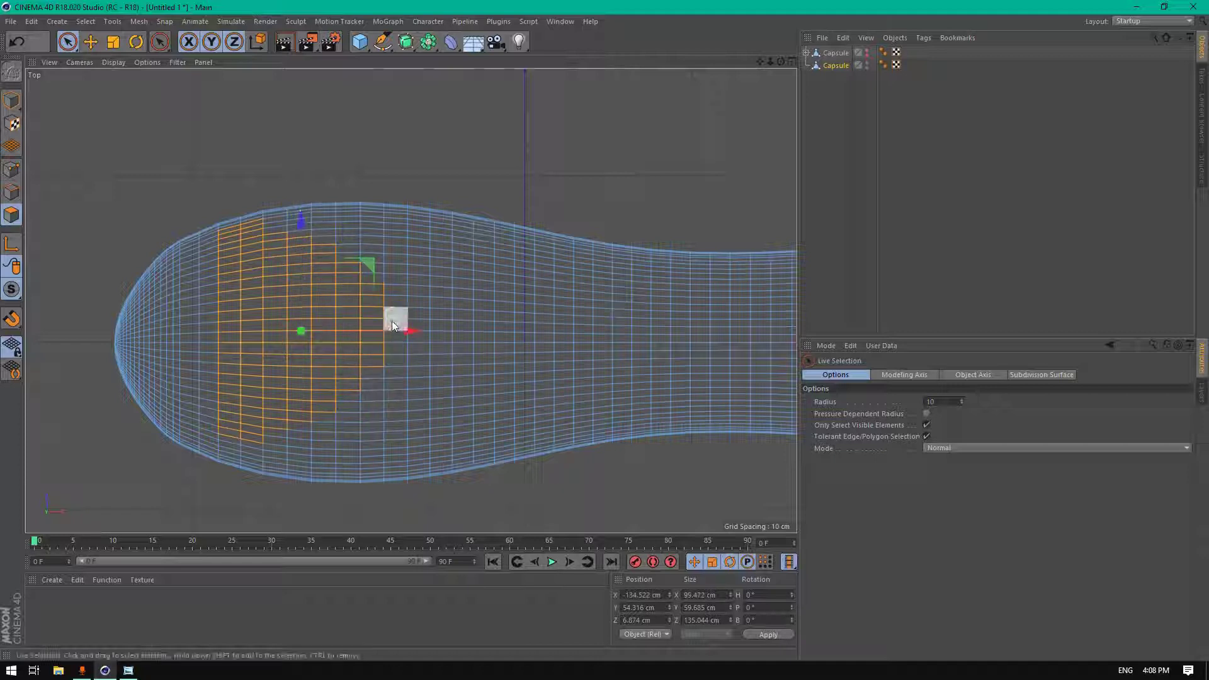
# - Add the two polygon loops nearest the thick end to the selection so the band runs fully around the body
pyautogui.click(88, 23)
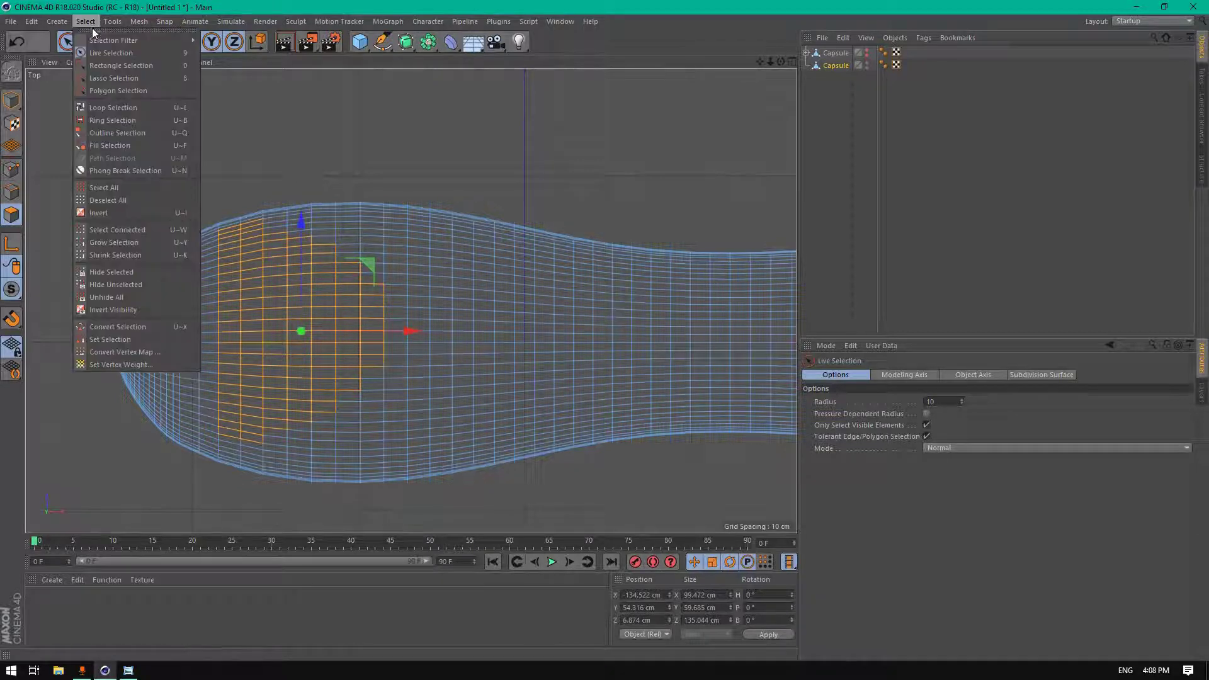
pyautogui.click(121, 108)
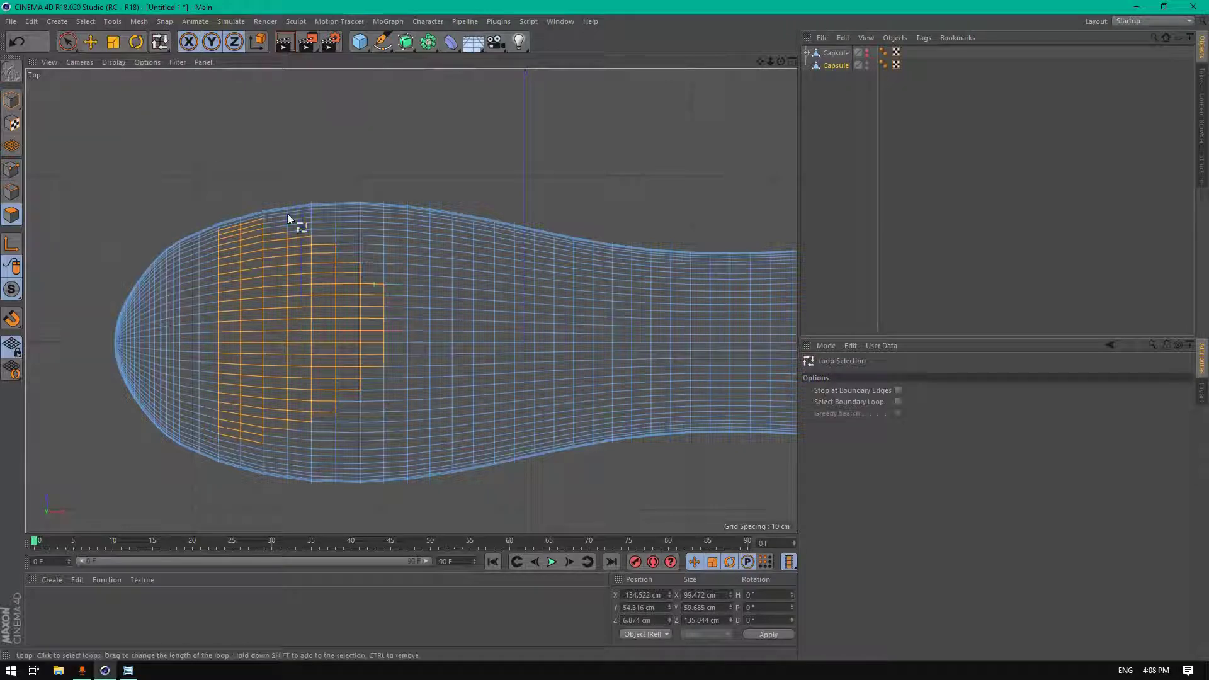
pyautogui.keyDown('shift'); pyautogui.click(224, 252); pyautogui.keyUp('shift')
pyautogui.keyDown('shift'); pyautogui.click(250, 235); pyautogui.keyUp('shift')
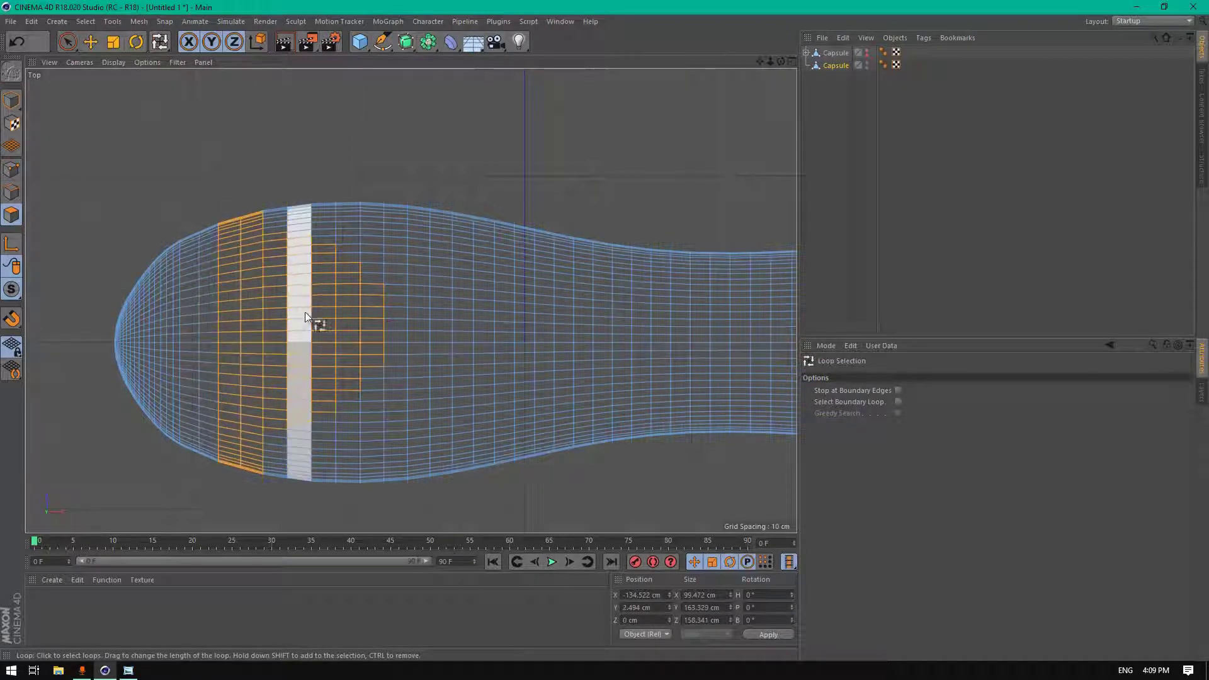
# - In the bottom view, extend the selected band on the underside toward the body's middle in the same rounded taper
pyautogui.click(79, 61)
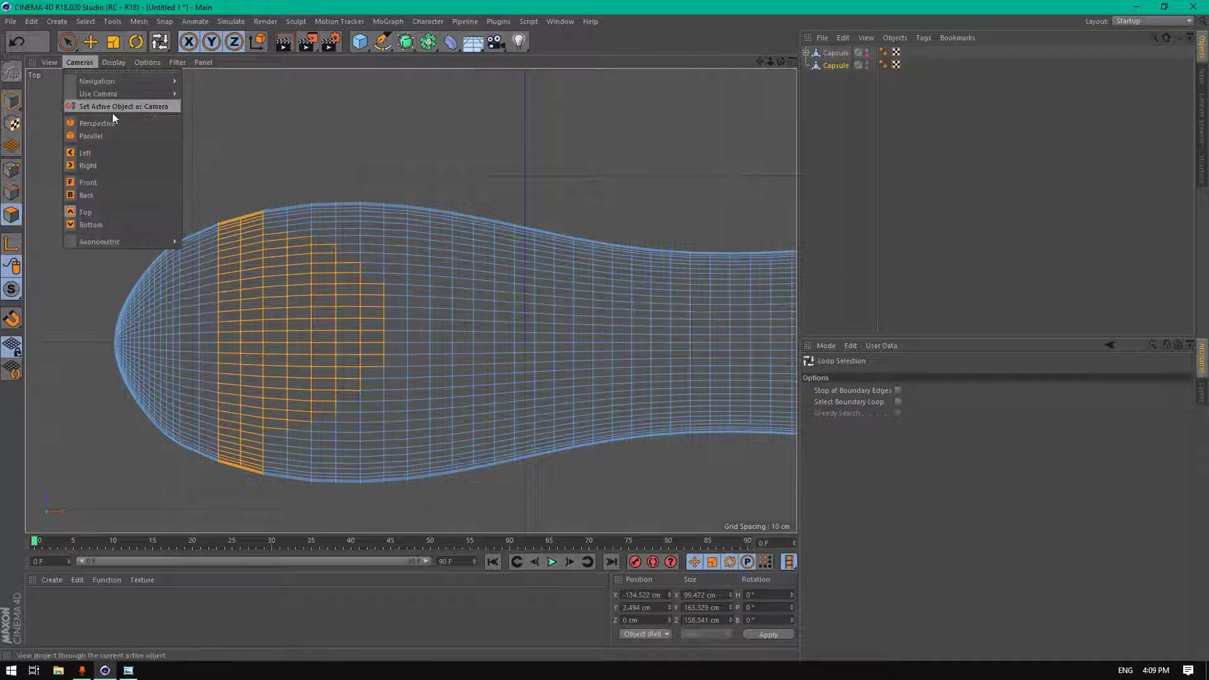
pyautogui.click(92, 225)
pyautogui.scroll(5, 287, 280)
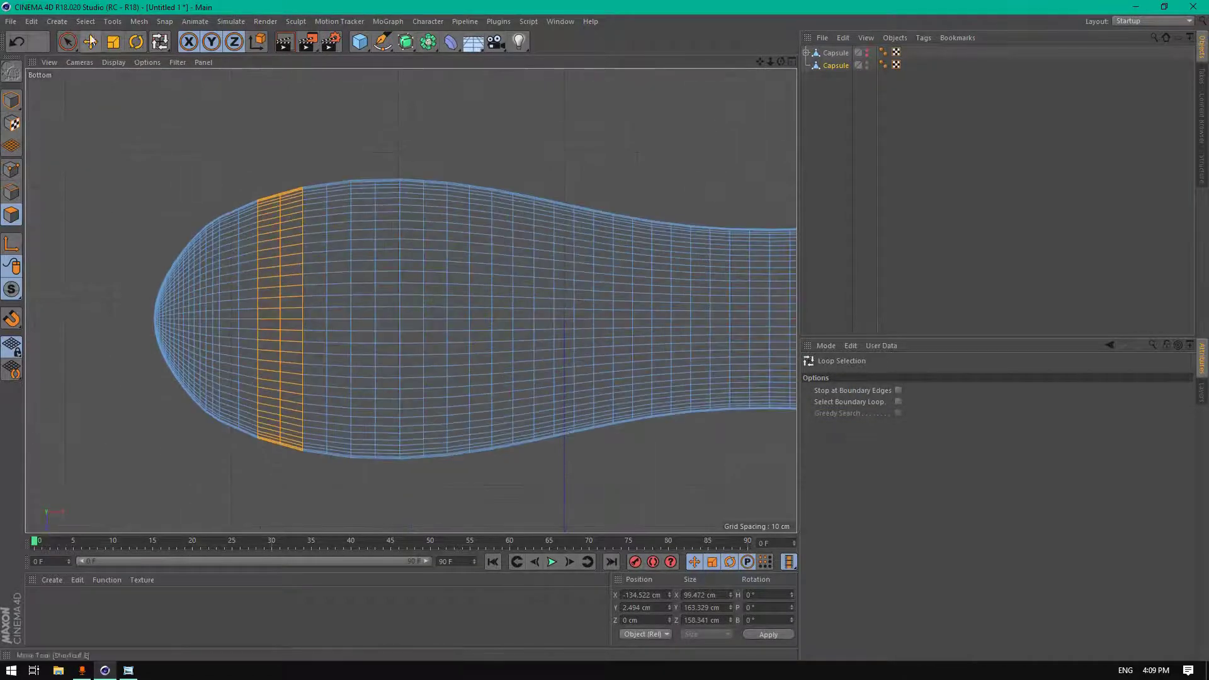
pyautogui.click(68, 42)
pyautogui.scroll(1, 313, 209)
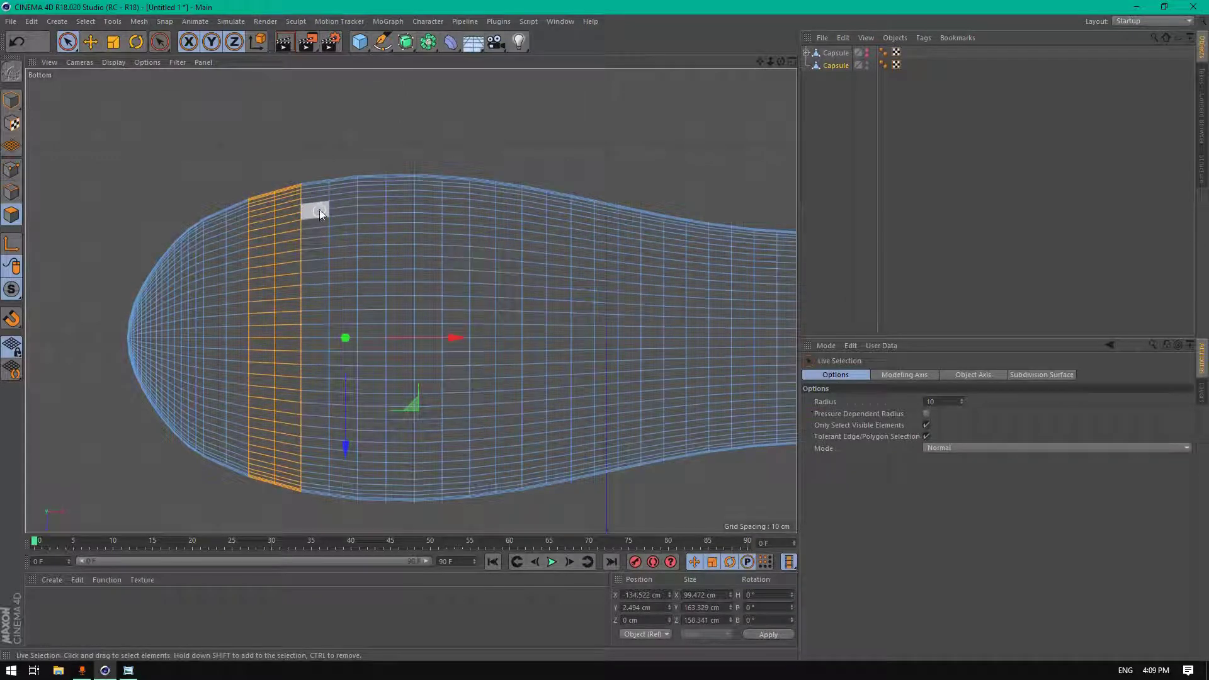
pyautogui.moveTo(319, 211)
pyautogui.mouseDown()
pyautogui.moveTo(334, 432)
pyautogui.moveTo(345, 217)
pyautogui.mouseUp()
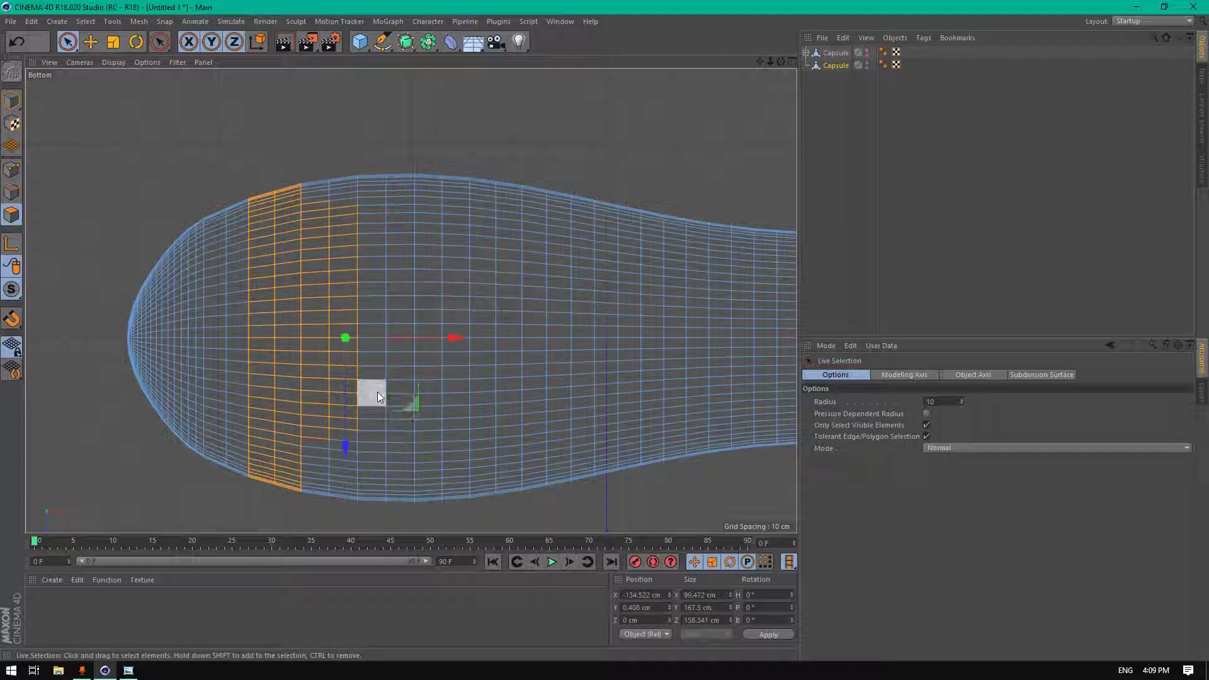
pyautogui.moveTo(376, 393)
pyautogui.keyDown('shift'); pyautogui.mouseDown()
pyautogui.moveTo(369, 239)
pyautogui.moveTo(400, 289)
pyautogui.moveTo(404, 336)
pyautogui.mouseUp(); pyautogui.keyUp('shift')
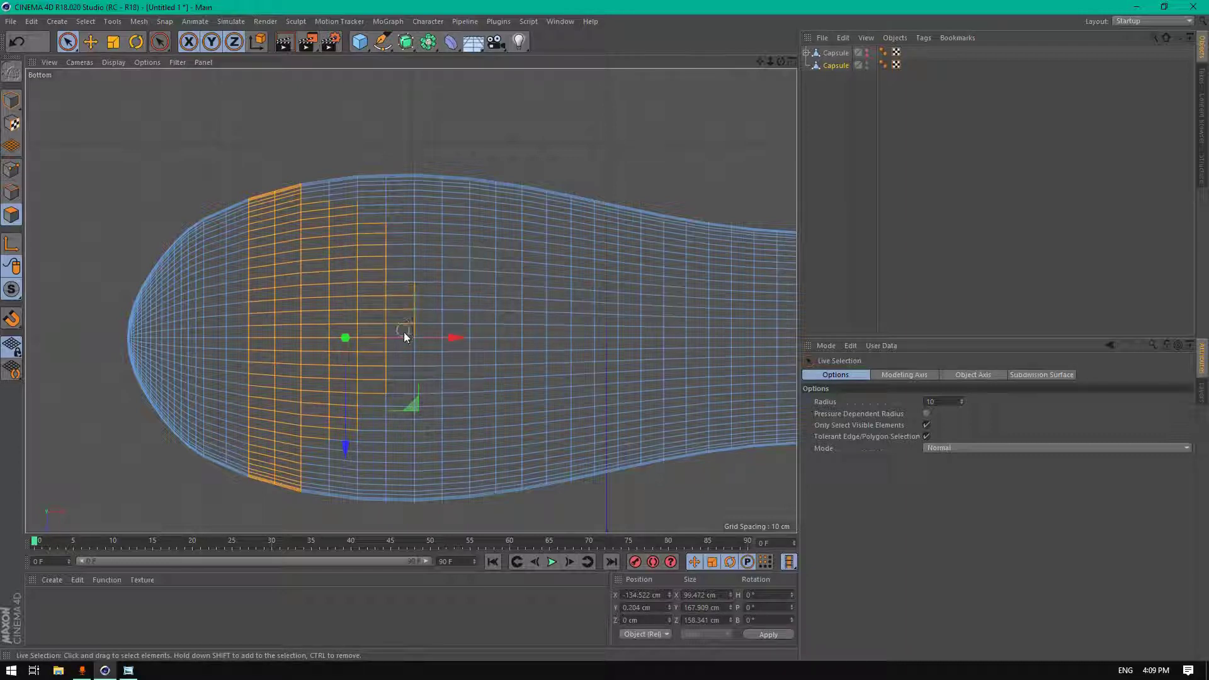
# - Add one more full polygon loop to the selection on the side facing the capsule's thick end
pyautogui.middleClick(298, 225)
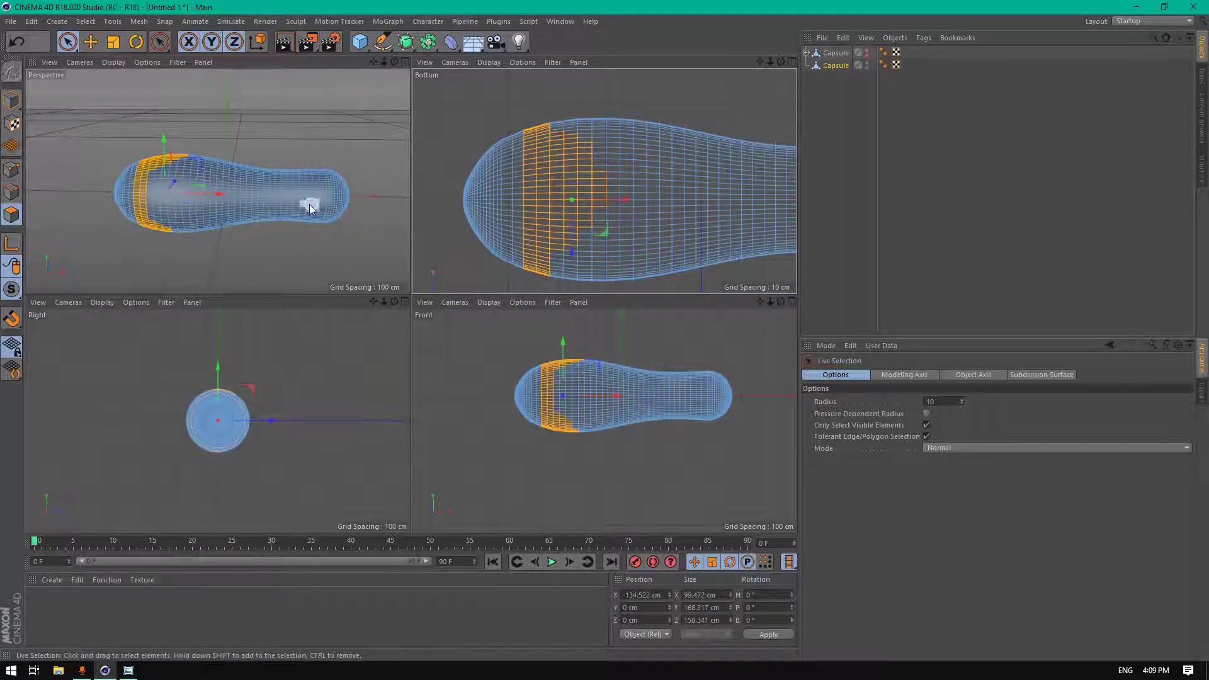
pyautogui.moveTo(160, 41); pyautogui.dragTo(207, 80)
pyautogui.keyDown('shift'); pyautogui.click(515, 176); pyautogui.keyUp('shift')
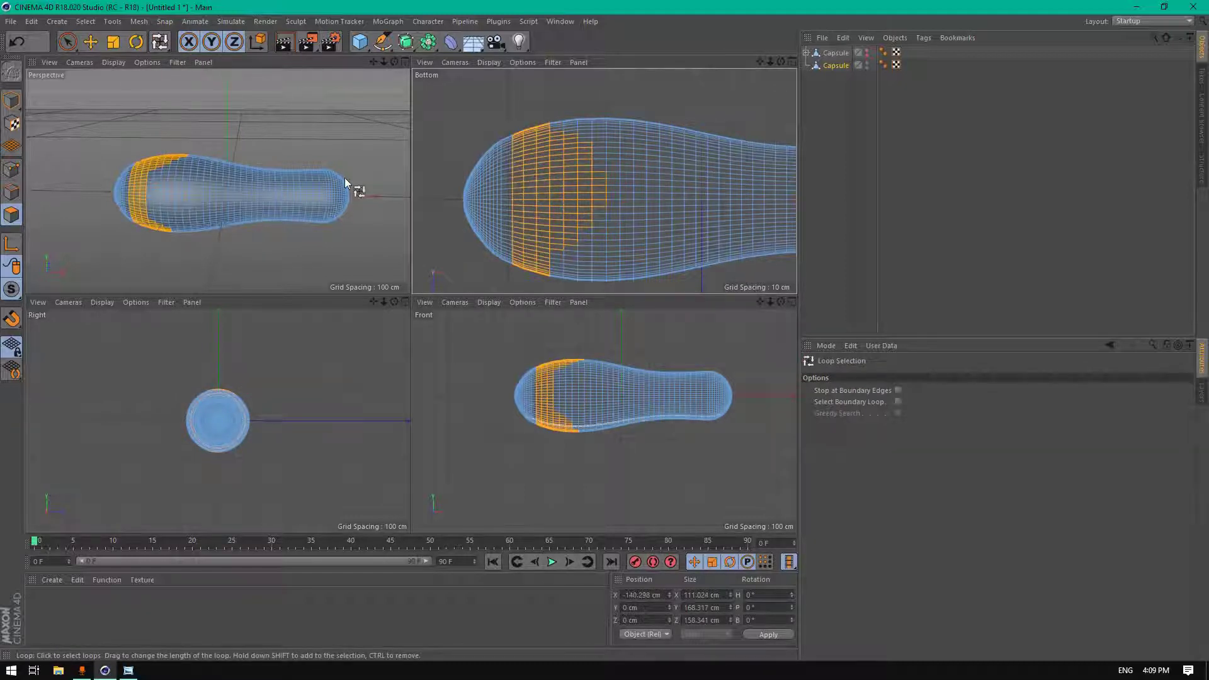
# - Add a hair object to the selected band of polygons around the body's thick end
pyautogui.middleClick(198, 183)
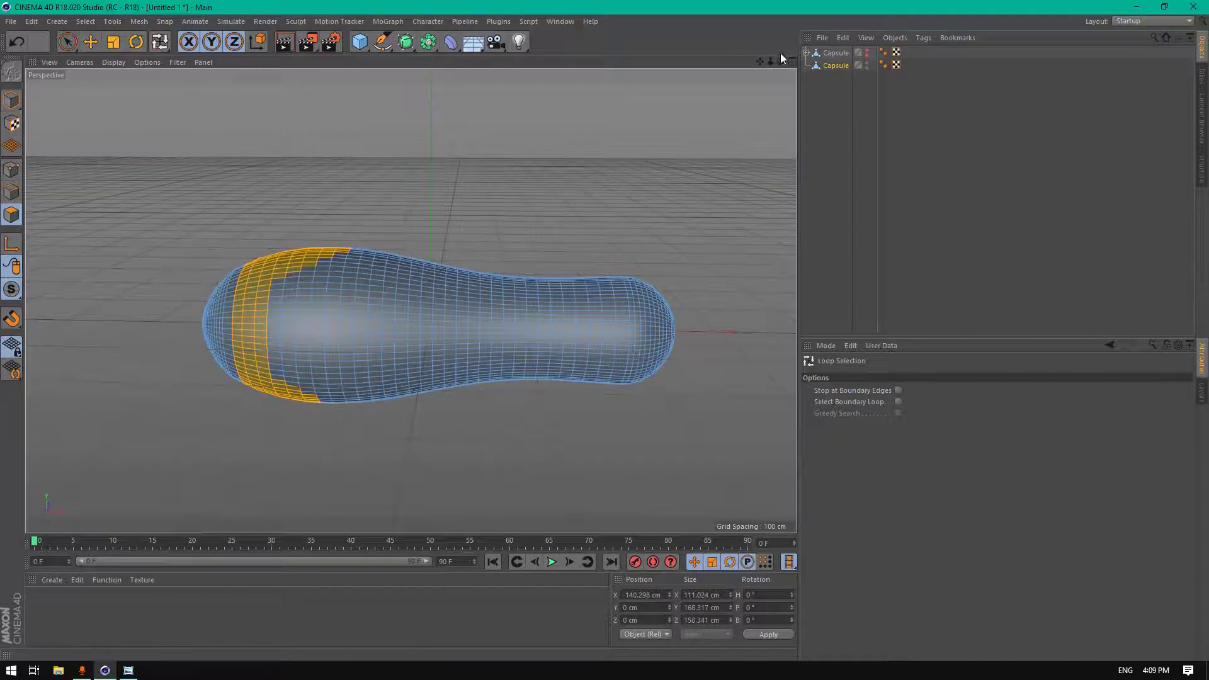
pyautogui.moveTo(781, 62); pyautogui.dragTo(755, 76)
pyautogui.keyDown('alt'); pyautogui.moveTo(411, 301); pyautogui.dragTo(410, 302); pyautogui.keyUp('alt')
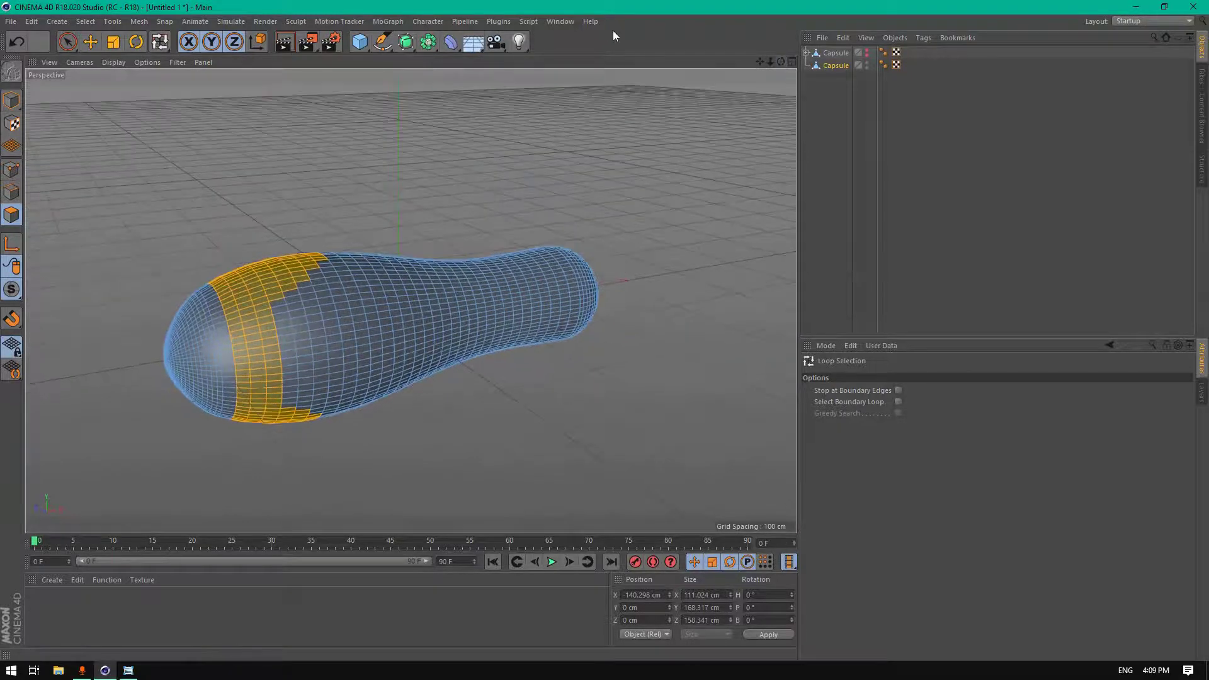
pyautogui.click(231, 21)
pyautogui.moveTo(257, 100)
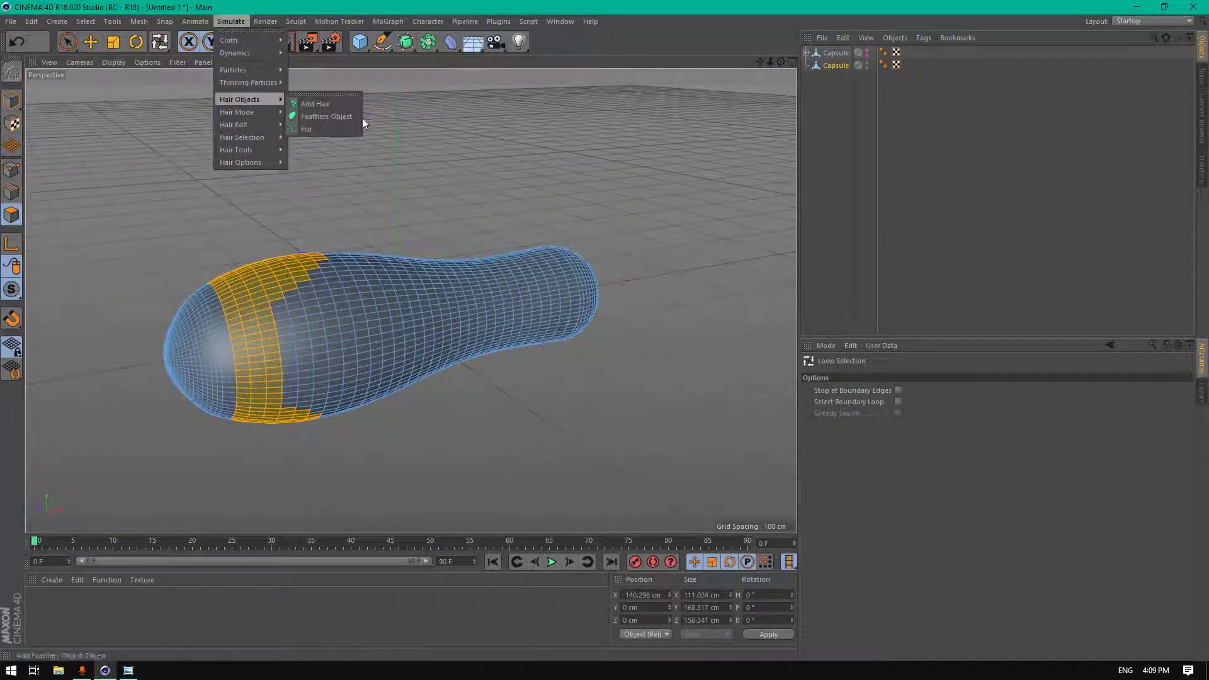
pyautogui.click(339, 106)
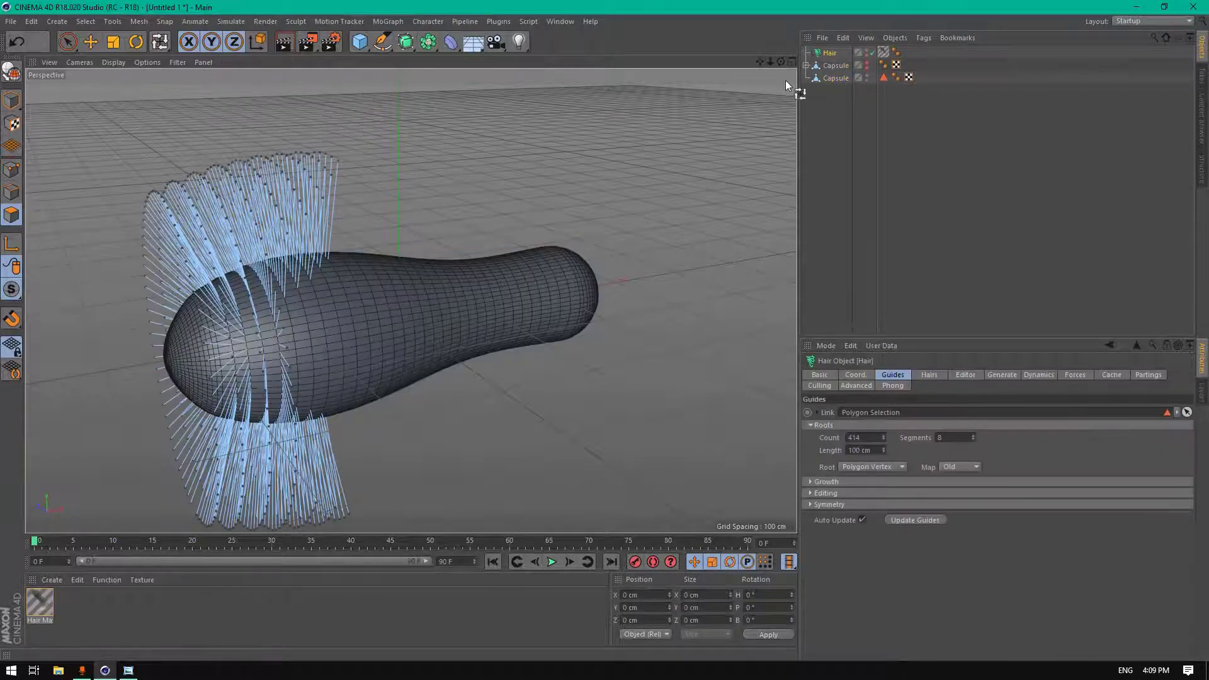
# - Rename the hair object as head and select the baked capsule again
pyautogui.doubleClick(831, 53)
pyautogui.write('head')
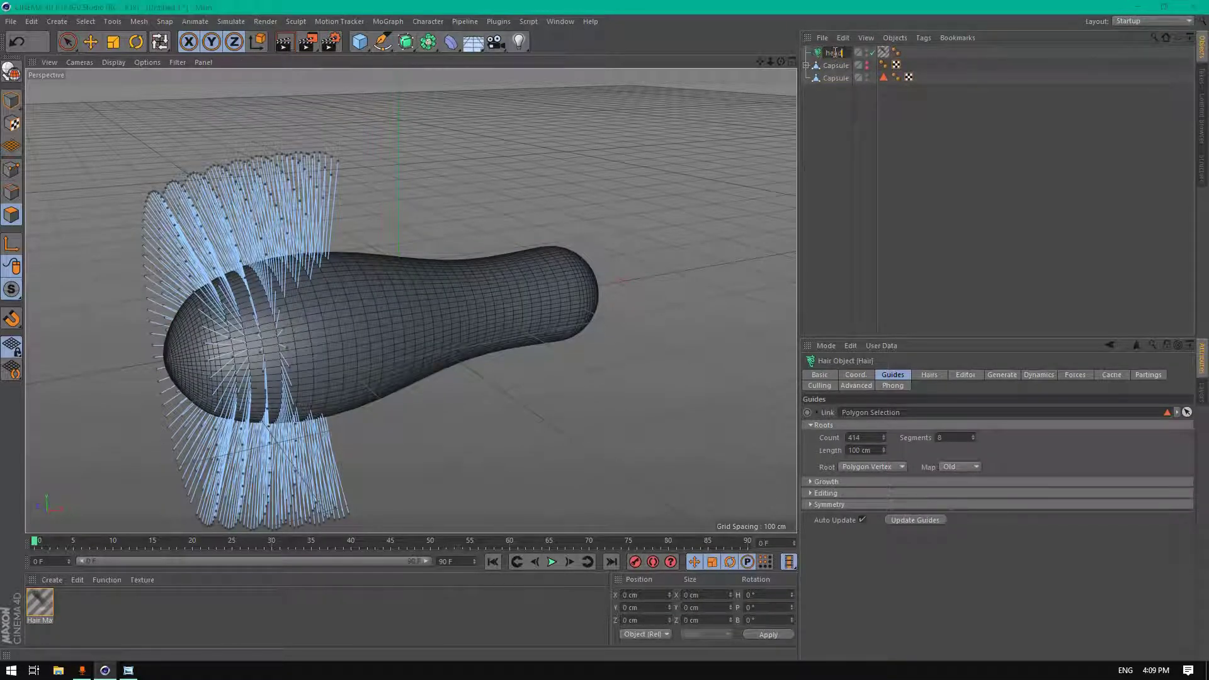
pyautogui.press('Return')
pyautogui.click(836, 77)
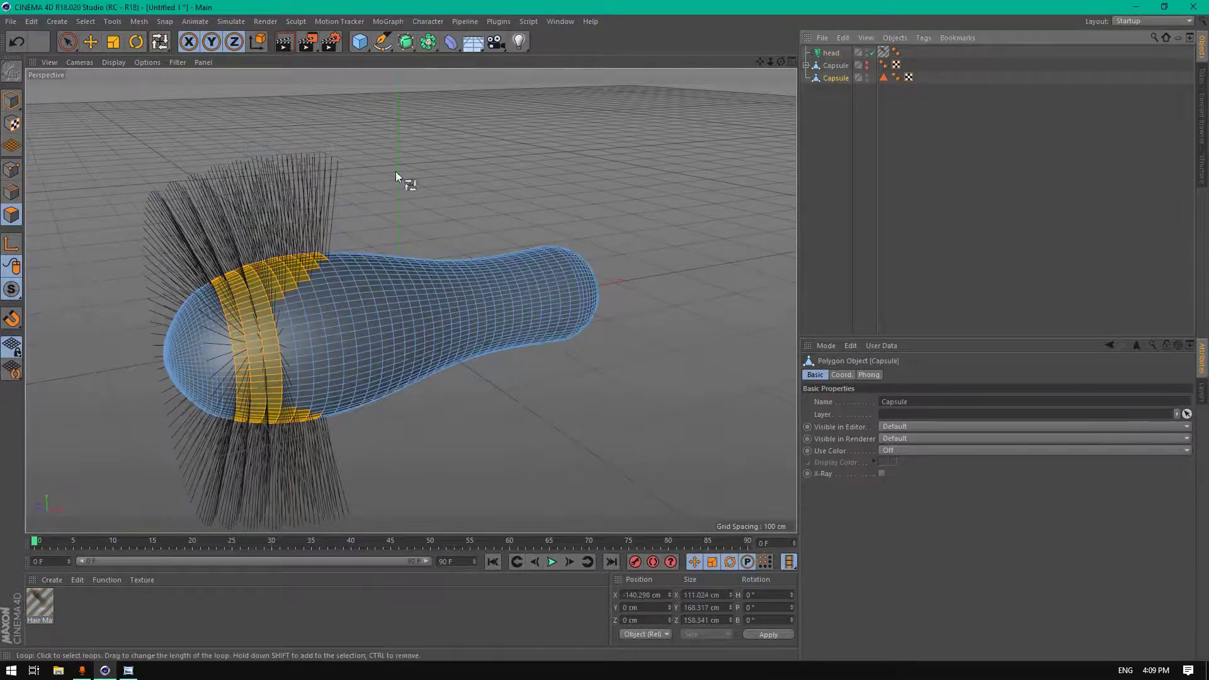
# - Clear the polygon selection on the baked capsule and add a second hair object covering its whole surface
pyautogui.click(90, 42)
pyautogui.click(486, 172)
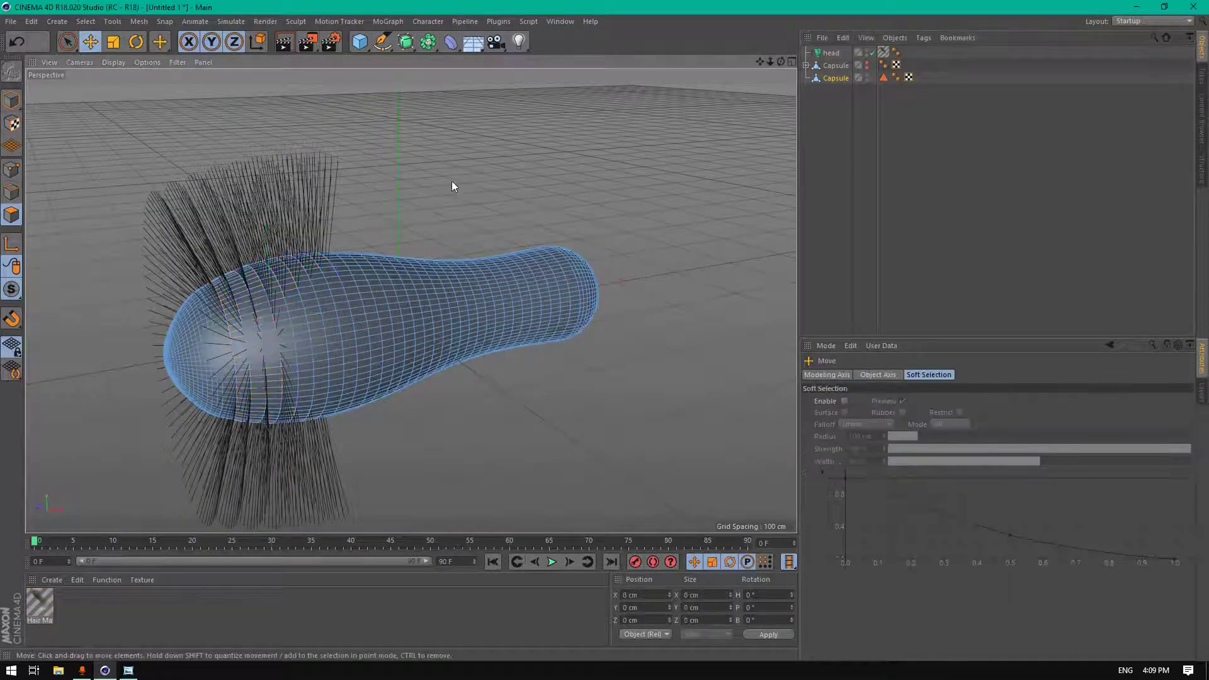
pyautogui.click(231, 21)
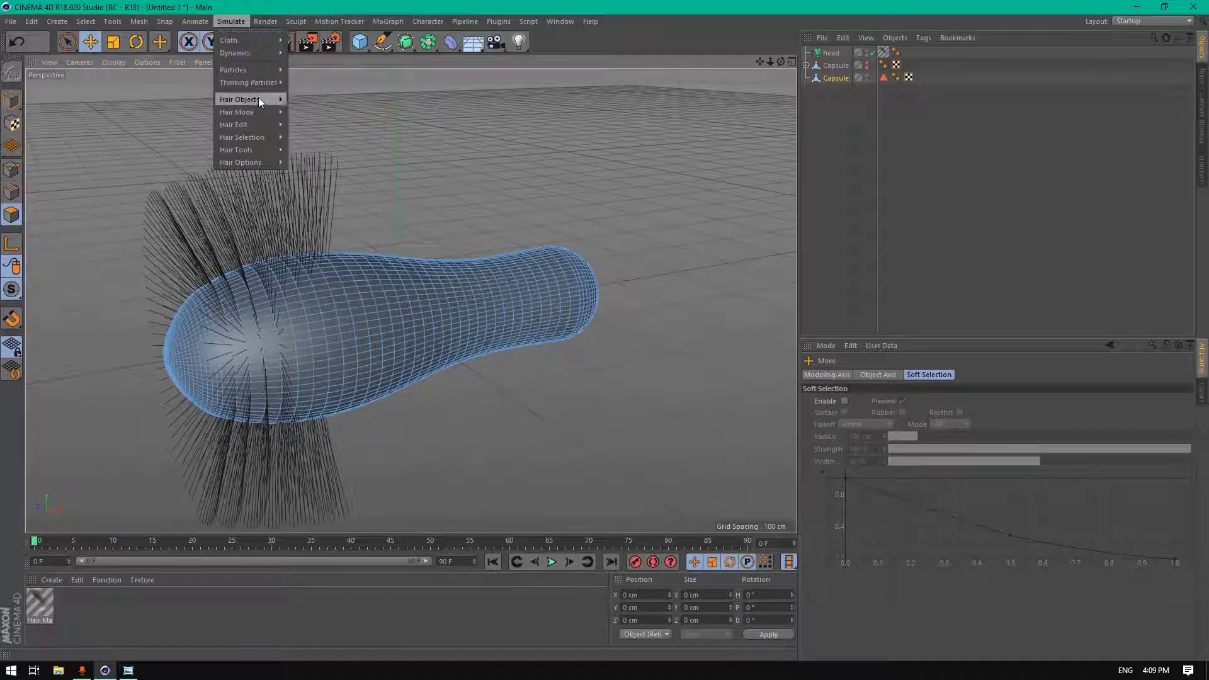
pyautogui.moveTo(258, 99)
pyautogui.click(315, 103)
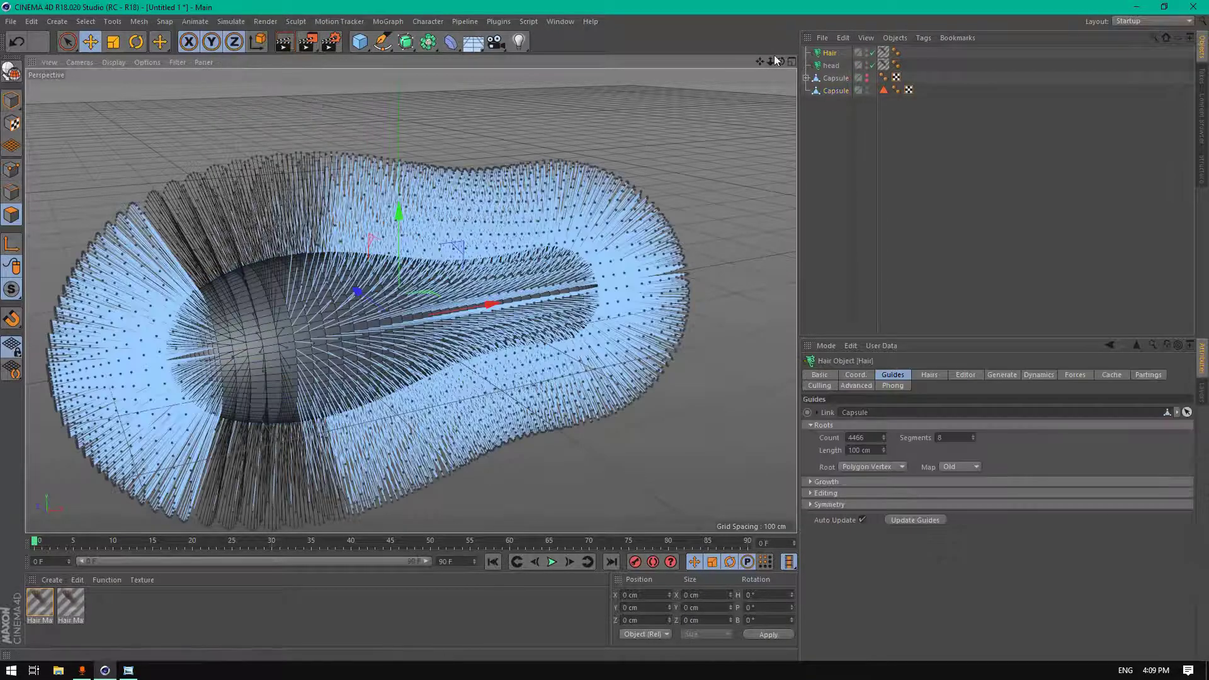
# - Rename the new full-surface hair object as body
pyautogui.moveTo(780, 61)
pyautogui.mouseDown()
pyautogui.moveTo(756, 39)
pyautogui.moveTo(769, 60)
pyautogui.mouseUp()
pyautogui.doubleClick(829, 52)
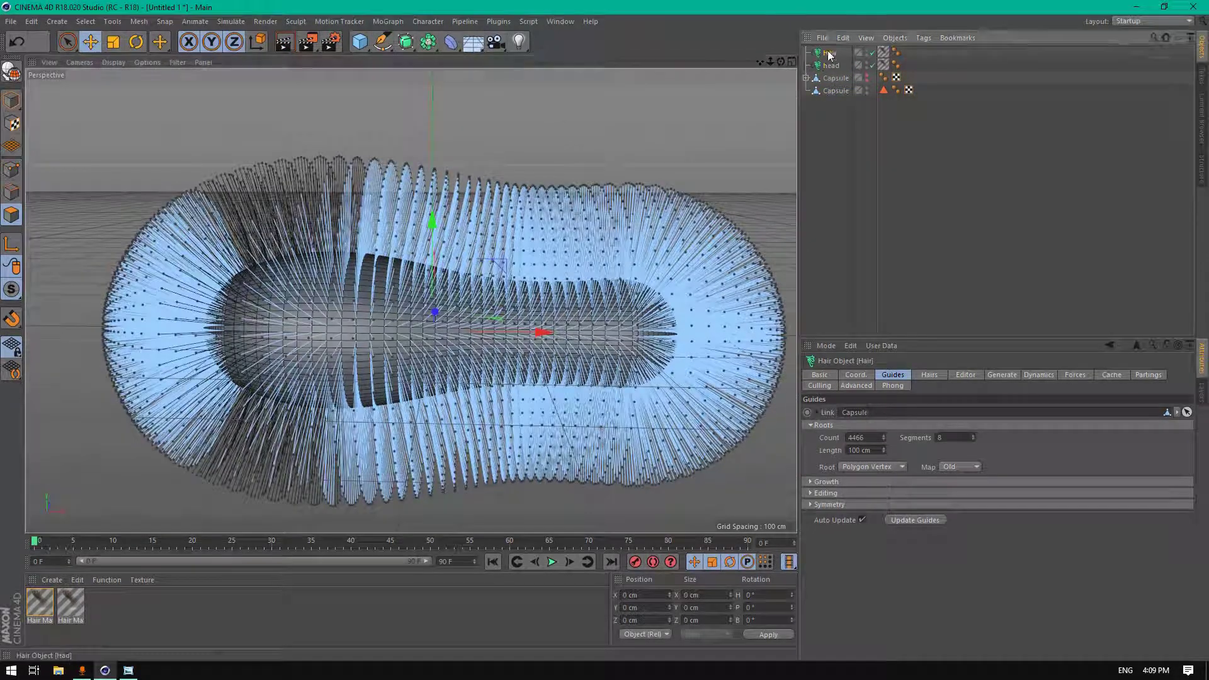
pyautogui.write('body')
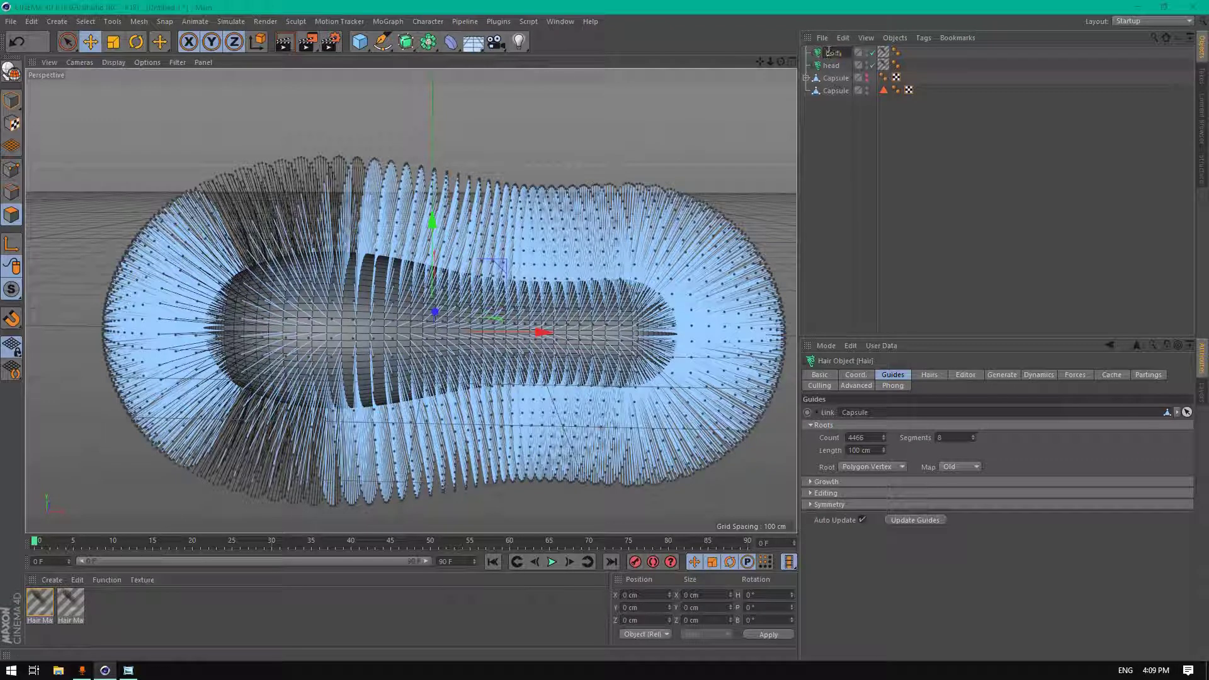
pyautogui.press('Return')
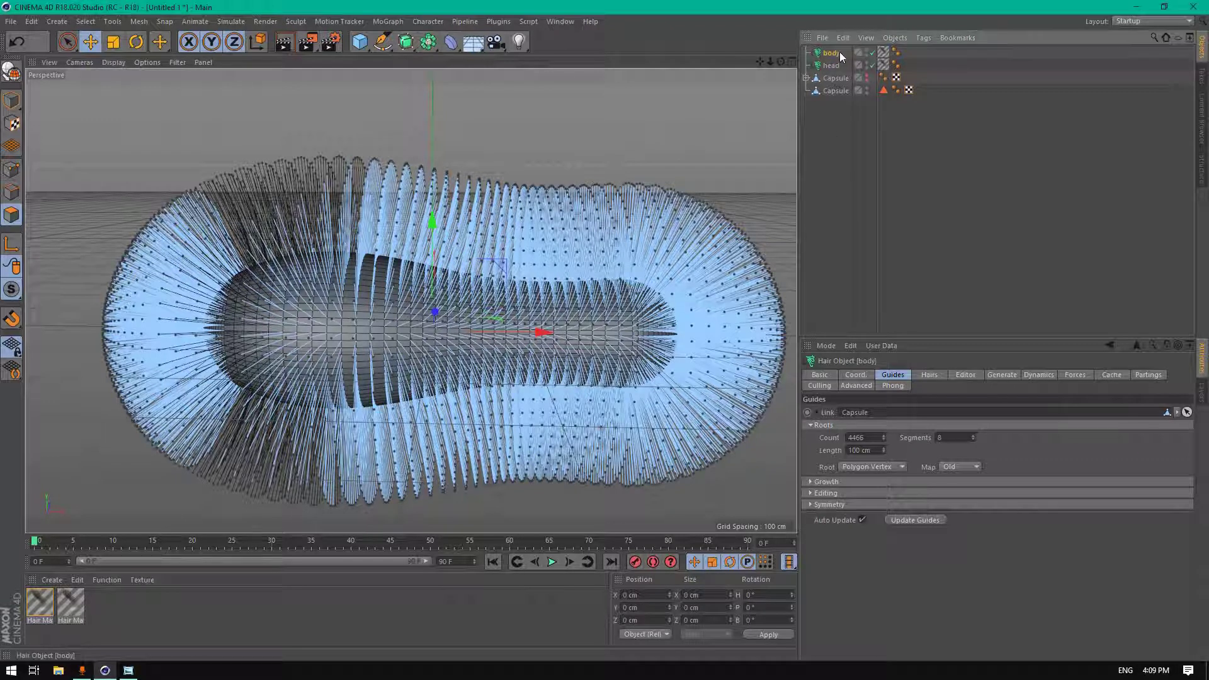
# - Set the body hair's guide root count to 3800 and expand its guide editing options
pyautogui.click(873, 438)
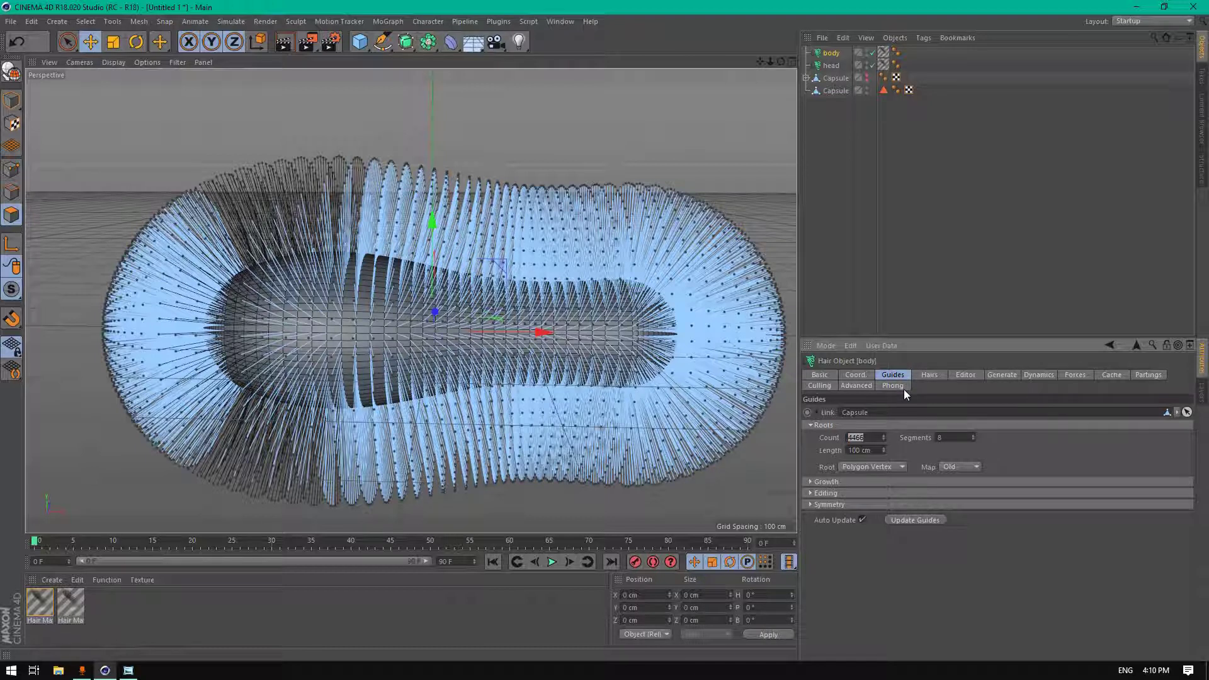
pyautogui.write('3800')
pyautogui.press('Return')
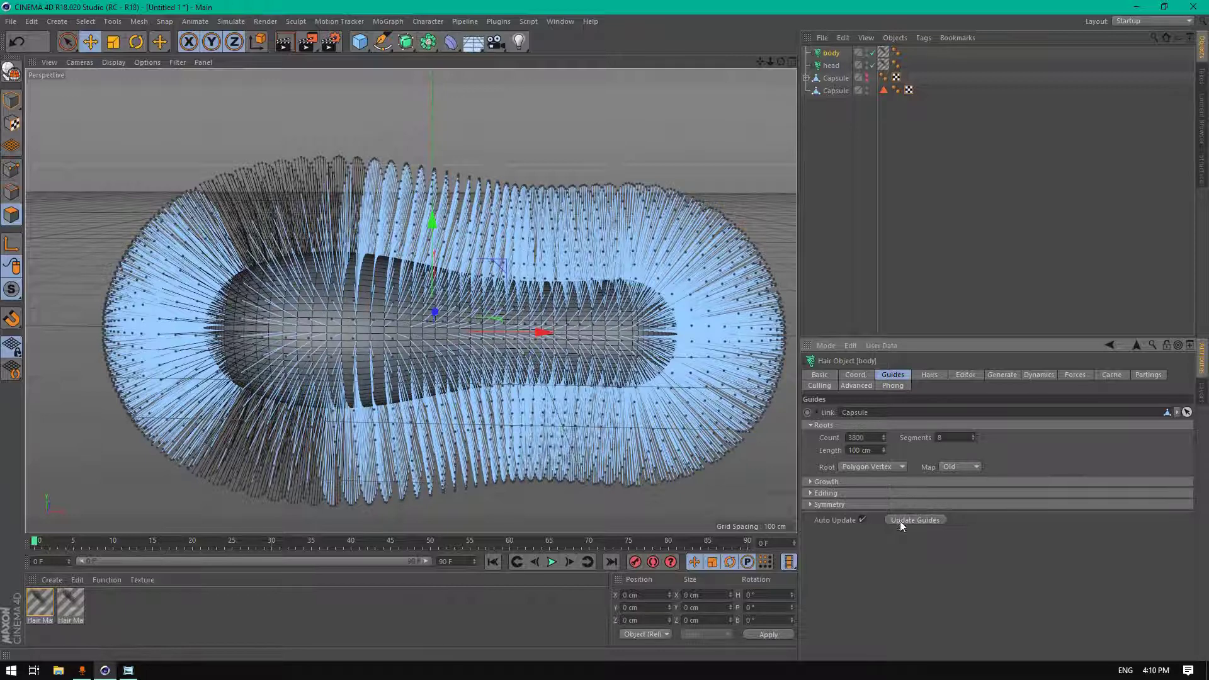
pyautogui.click(809, 493)
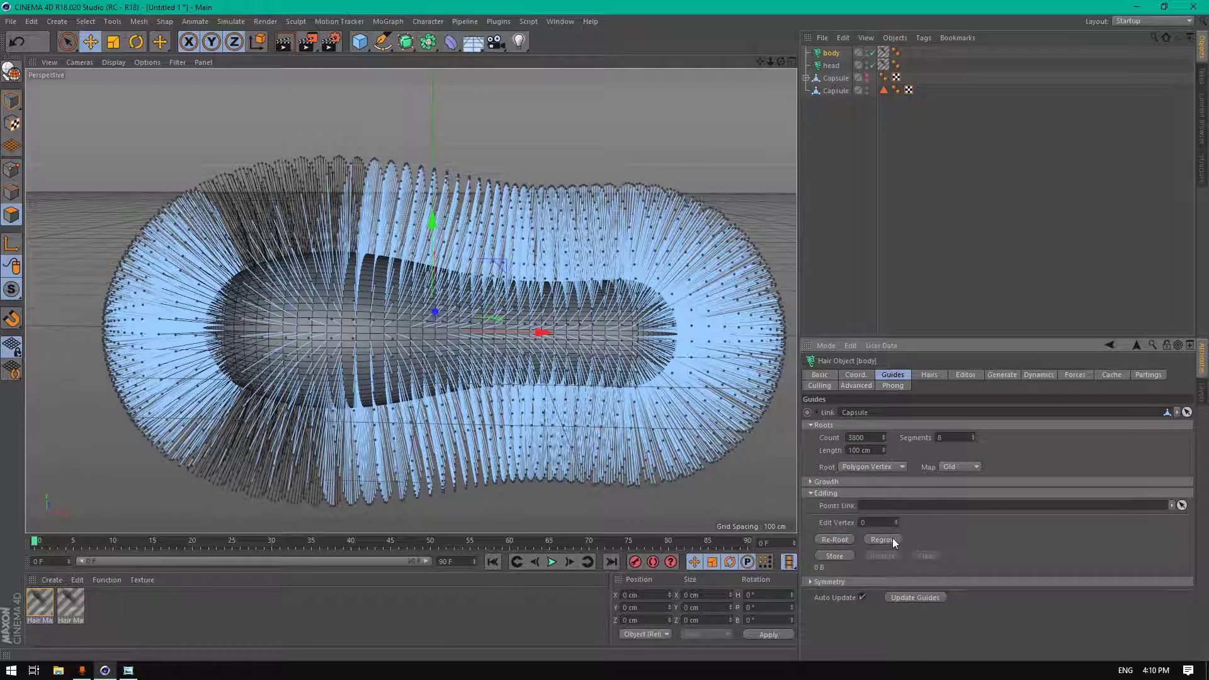
# - Set the body hair's rendered hair count to 300000
pyautogui.click(930, 375)
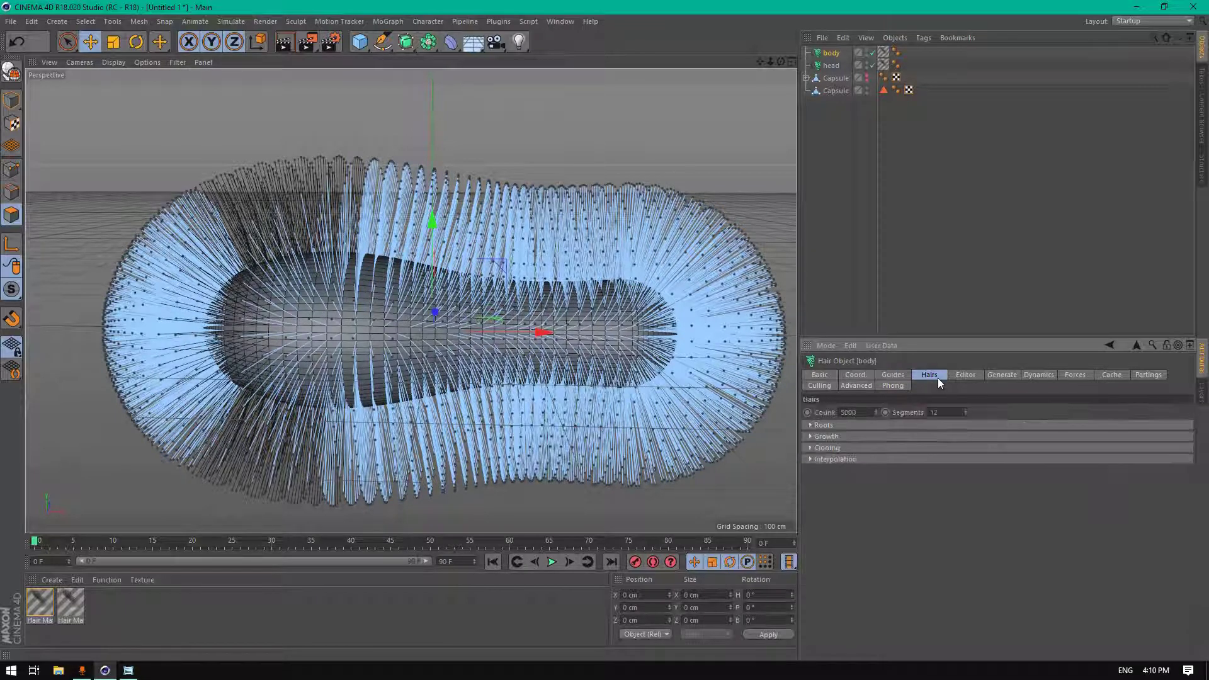
pyautogui.click(851, 413)
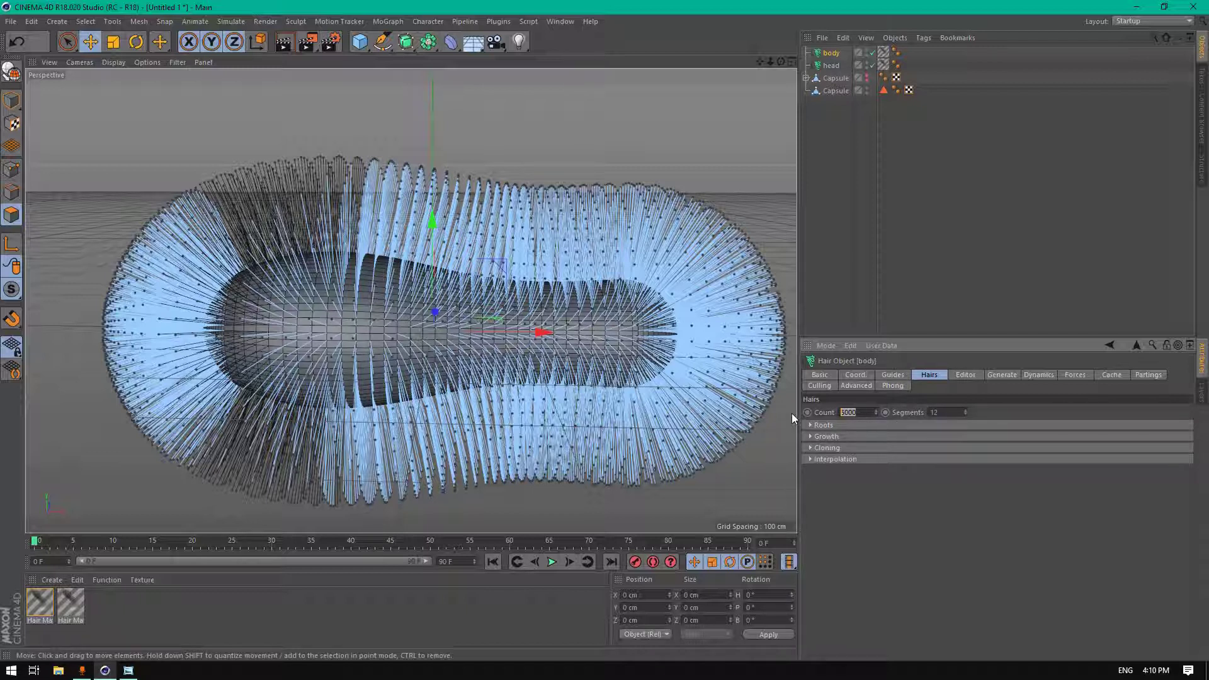
pyautogui.write('35')
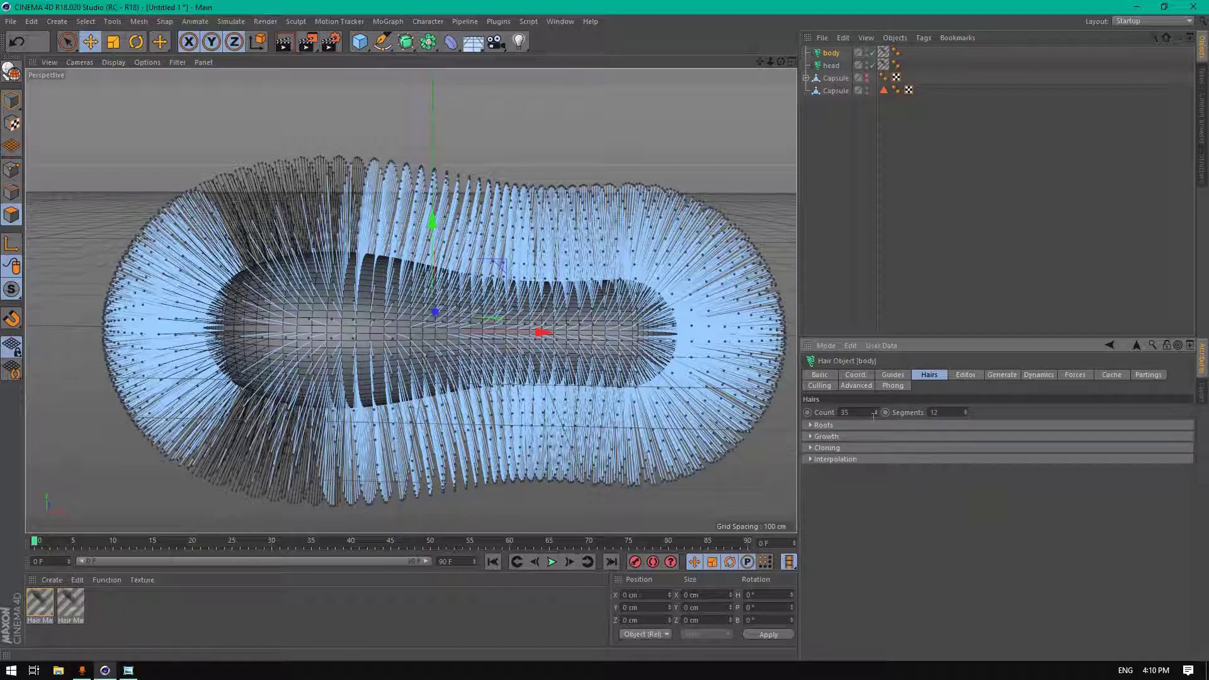
pyautogui.moveTo(850, 412); pyautogui.dragTo(766, 415)
pyautogui.write('15000')
# - Shorten the body hair guides to a length of 30 cm
pyautogui.click(899, 376)
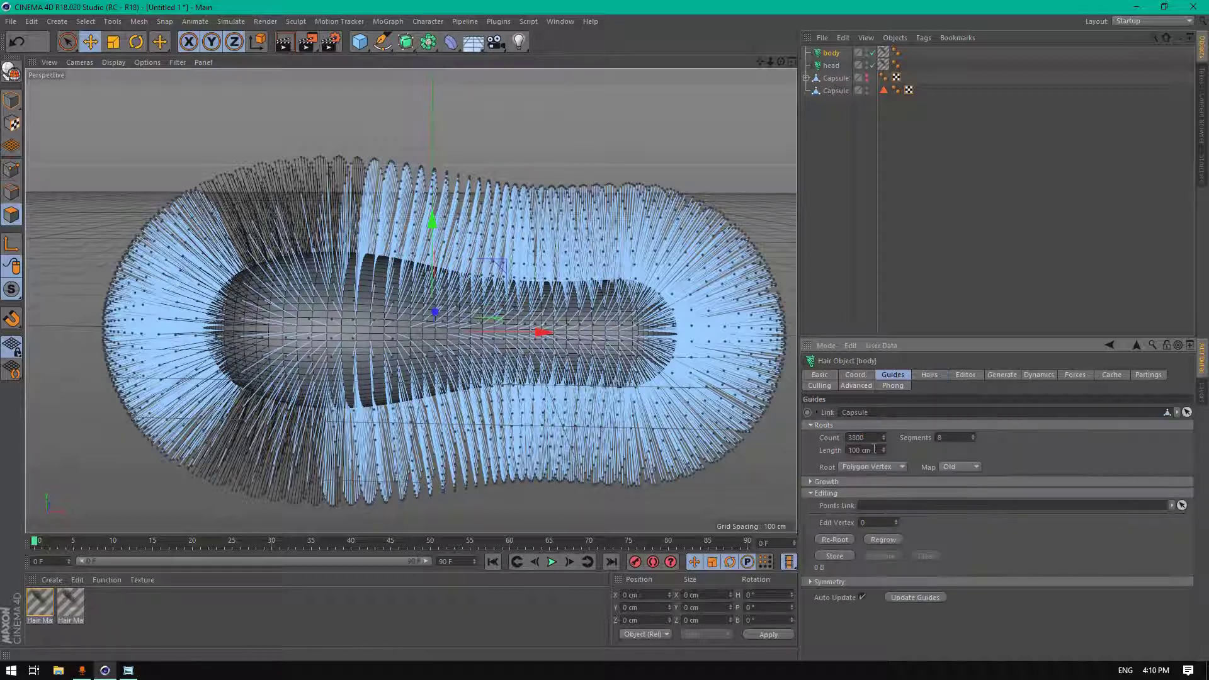
pyautogui.click(875, 450)
pyautogui.write('30')
pyautogui.press('Return')
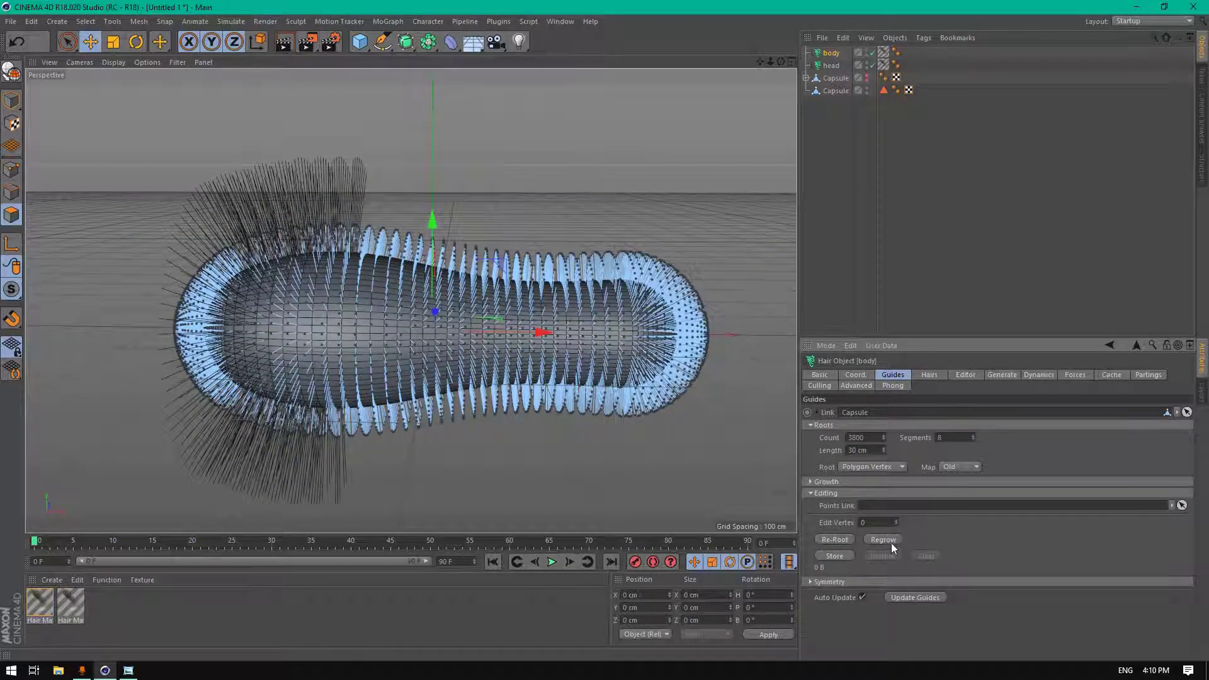
# - Nest the body hair under the baked capsule and rename that capsule as lion
pyautogui.moveTo(781, 61); pyautogui.dragTo(838, 92)
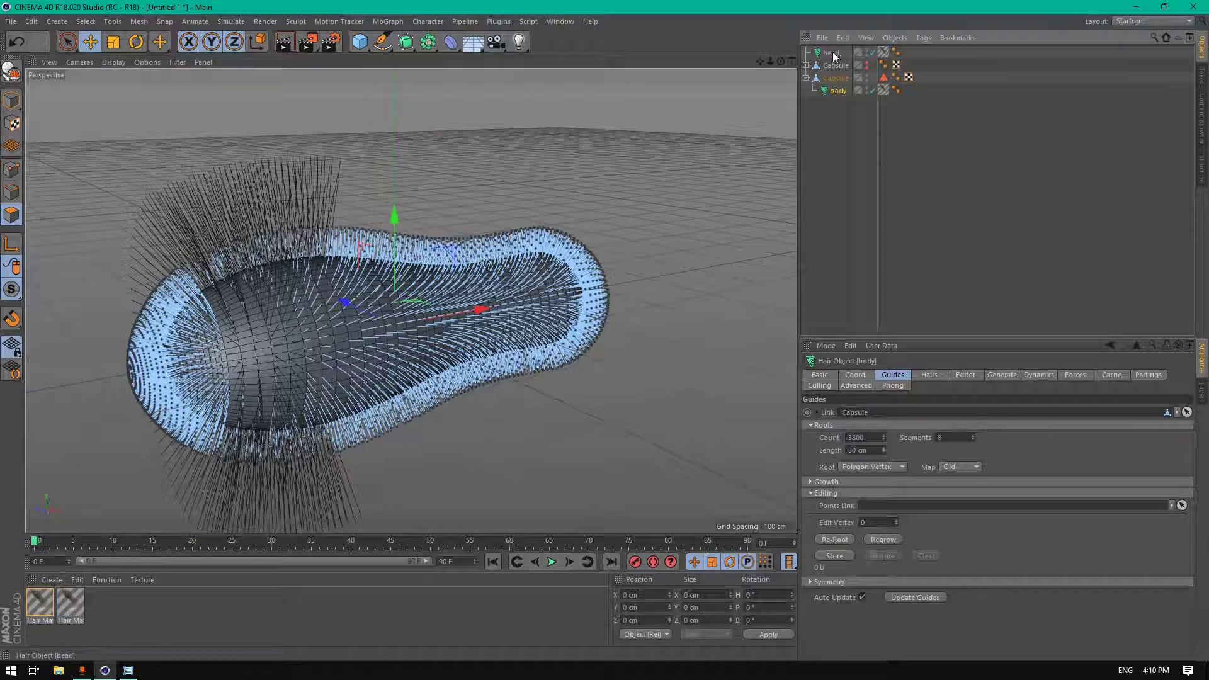
pyautogui.click(836, 78)
pyautogui.doubleClick(835, 78)
pyautogui.write('lion')
pyautogui.press('Return')
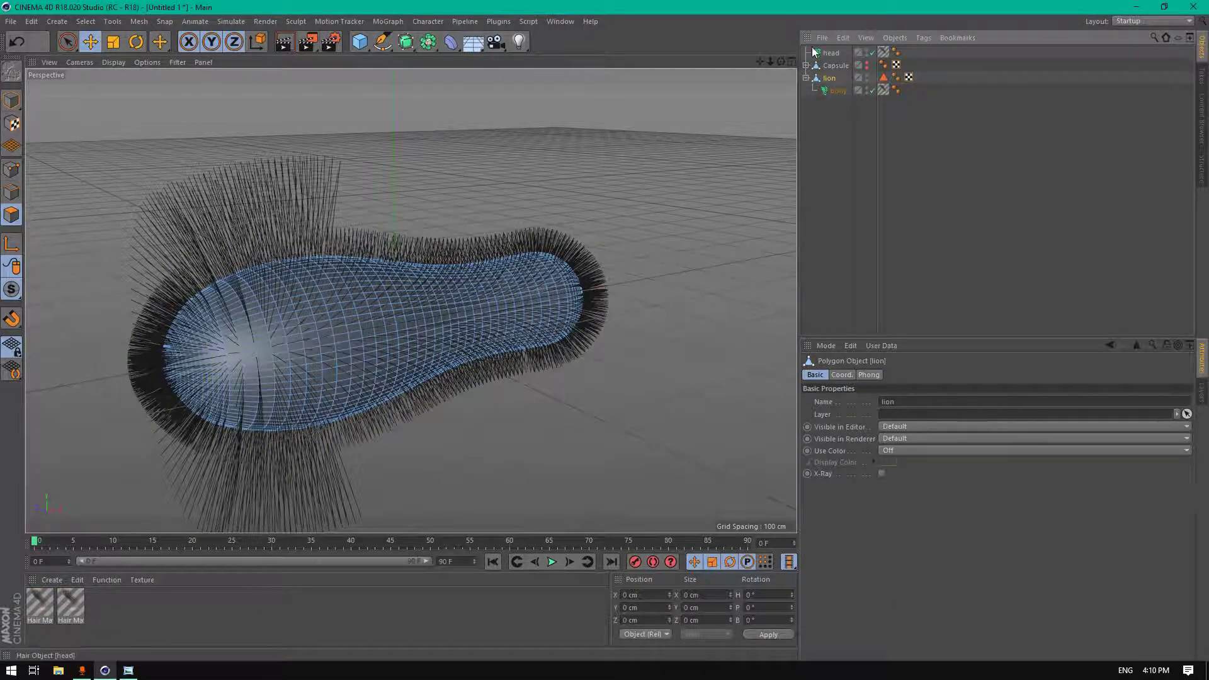
# - Set the head hair's guide root count to 340
pyautogui.click(831, 53)
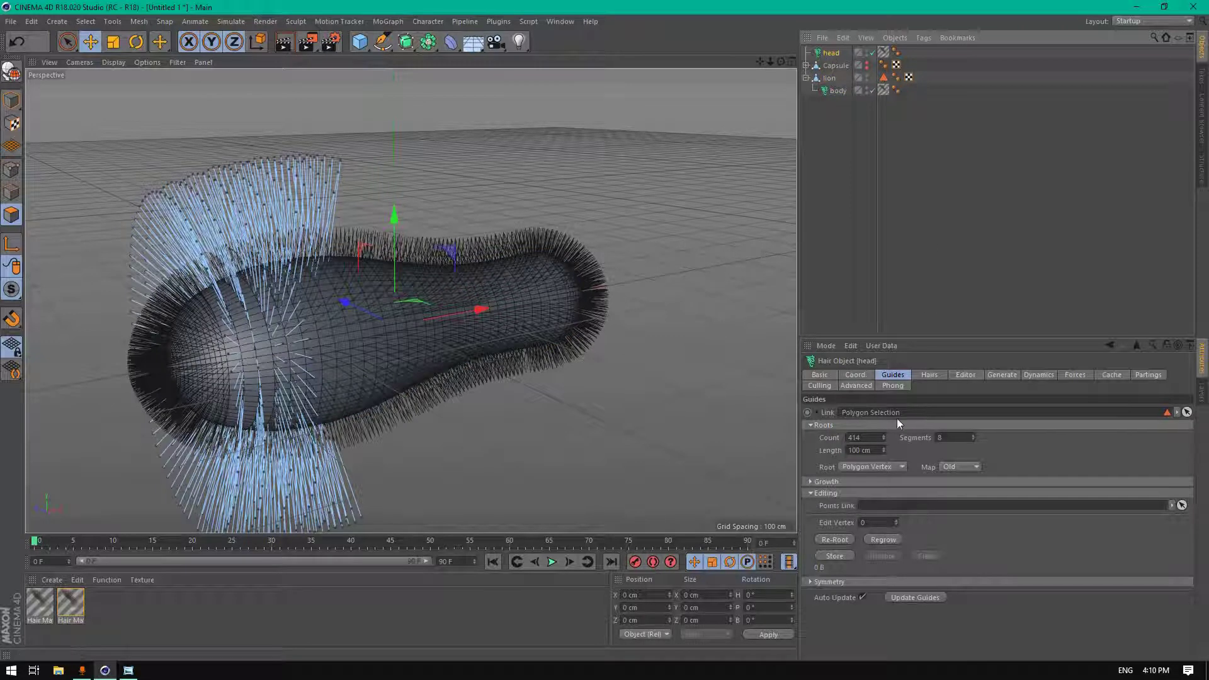
pyautogui.doubleClick(856, 438)
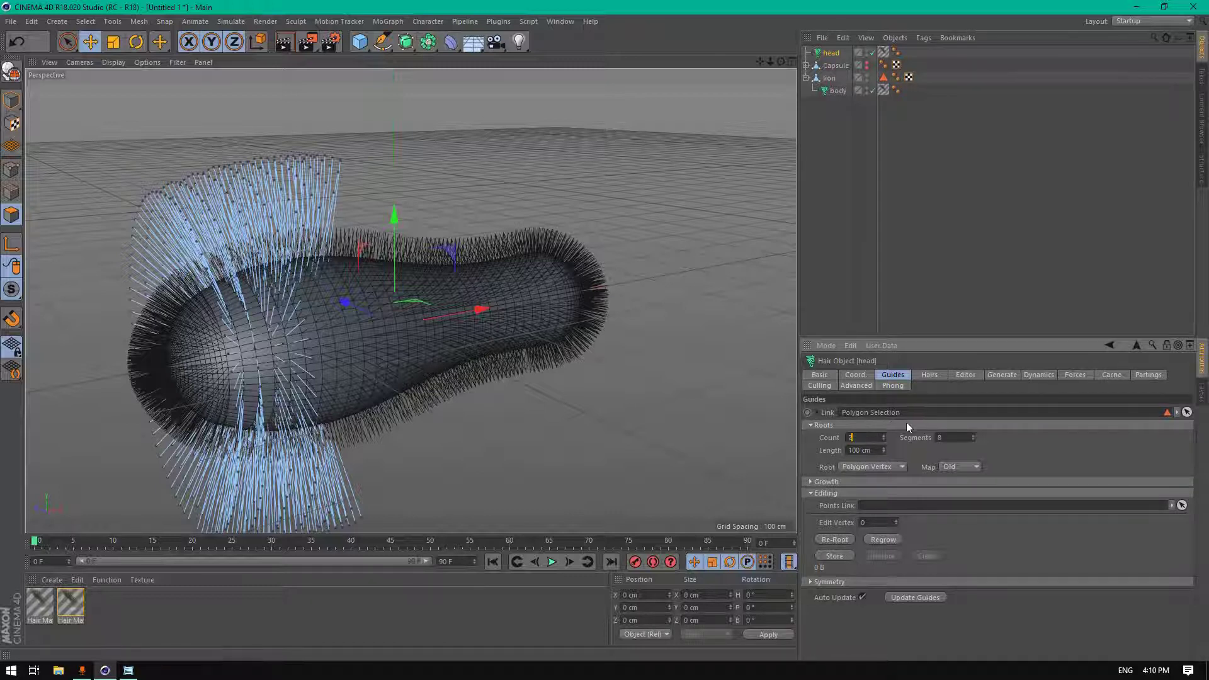
pyautogui.moveTo(867, 435); pyautogui.dragTo(800, 432)
pyautogui.write('340')
pyautogui.press('Return')
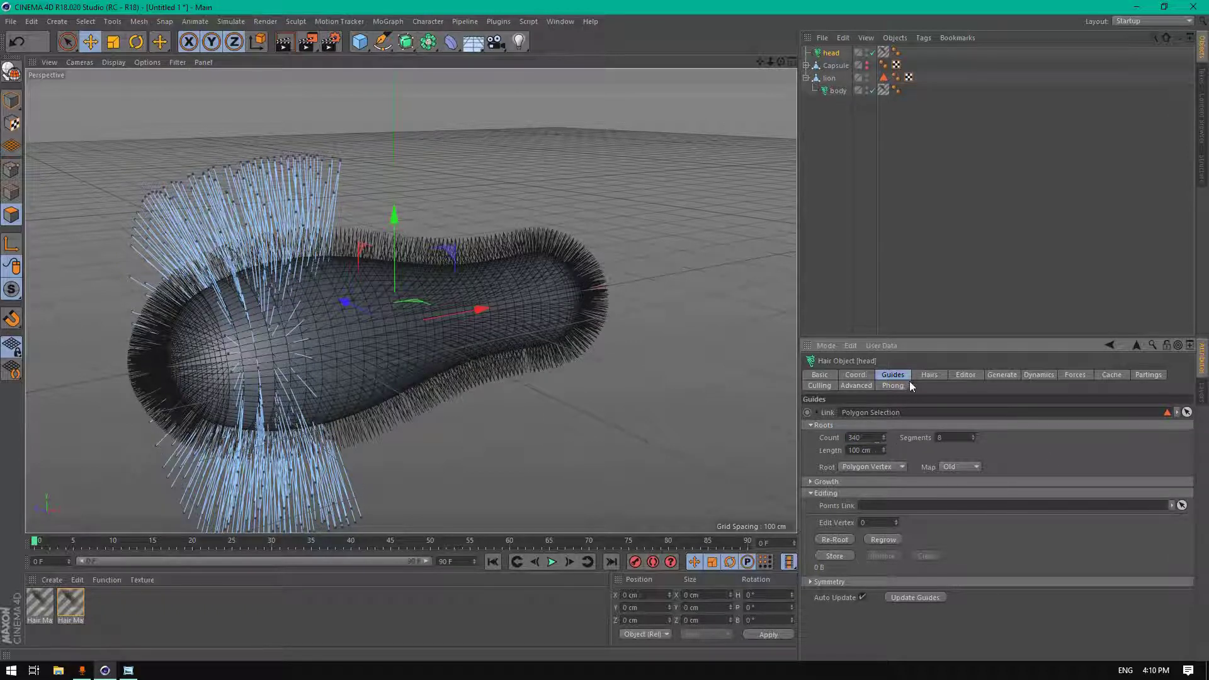
# - Set the head hair's rendered hair count to 35000 and nest the head hair under the lion object
pyautogui.click(923, 376)
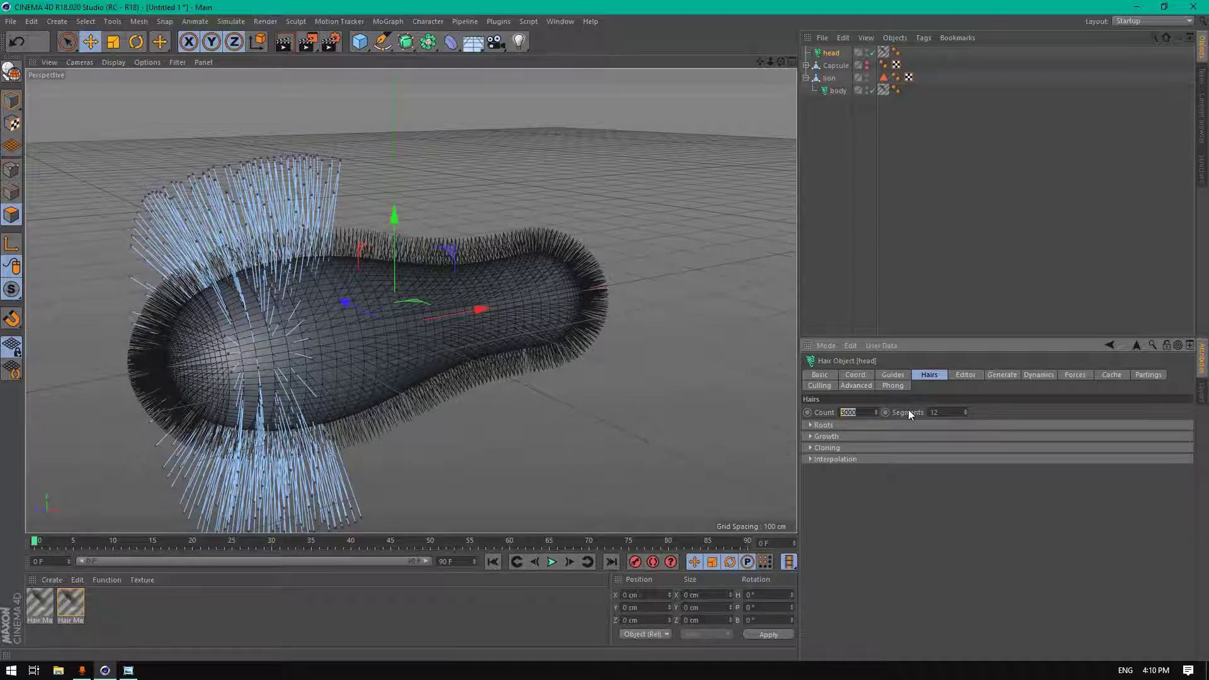
pyautogui.write('35000')
pyautogui.moveTo(832, 54); pyautogui.dragTo(840, 88)
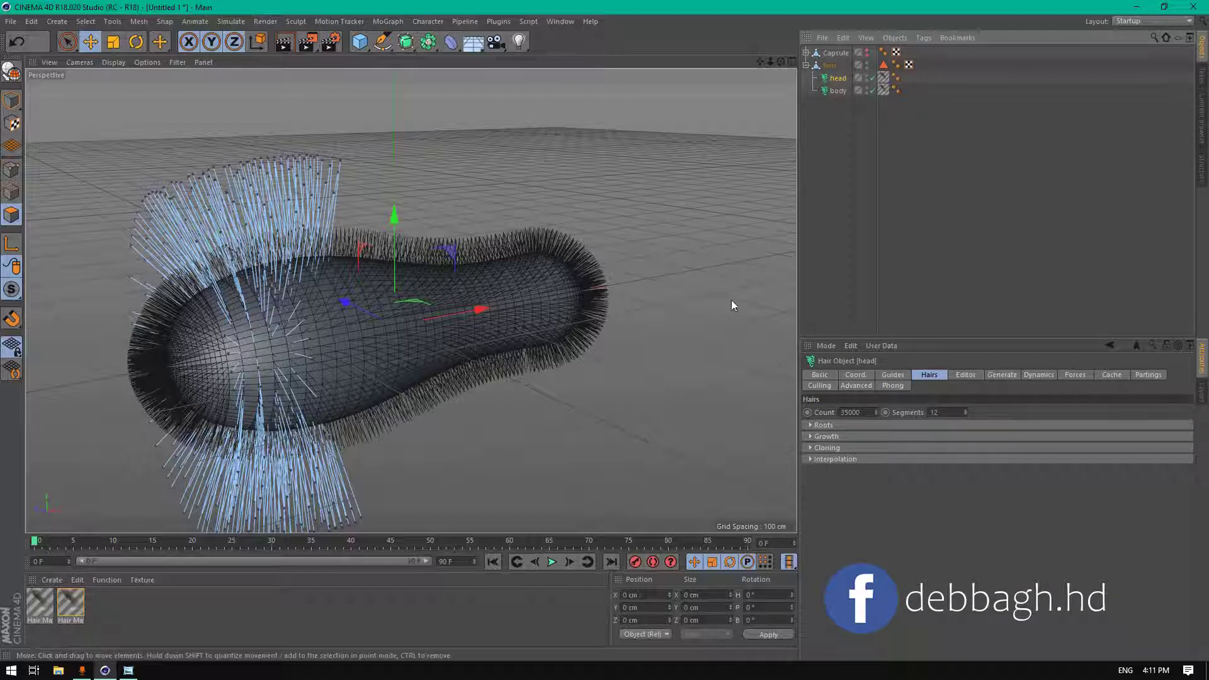
# - Rename the two hair materials as head and body to match the hair objects they belong to
pyautogui.click(884, 78)
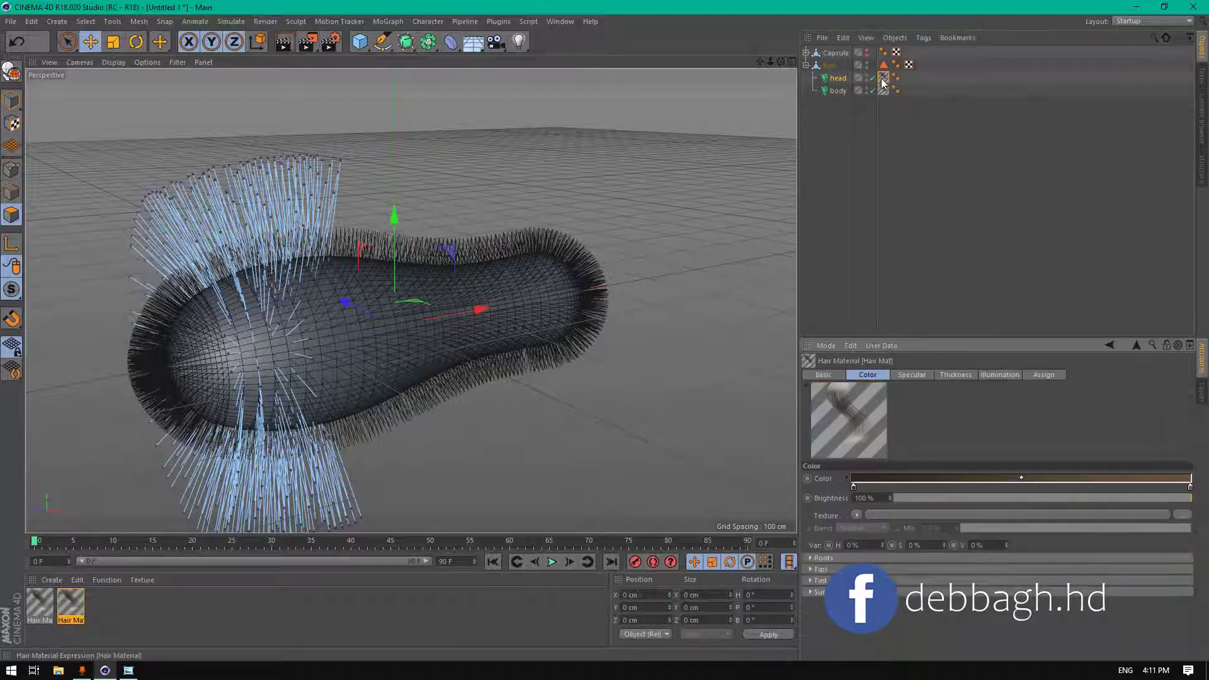
pyautogui.doubleClick(72, 621)
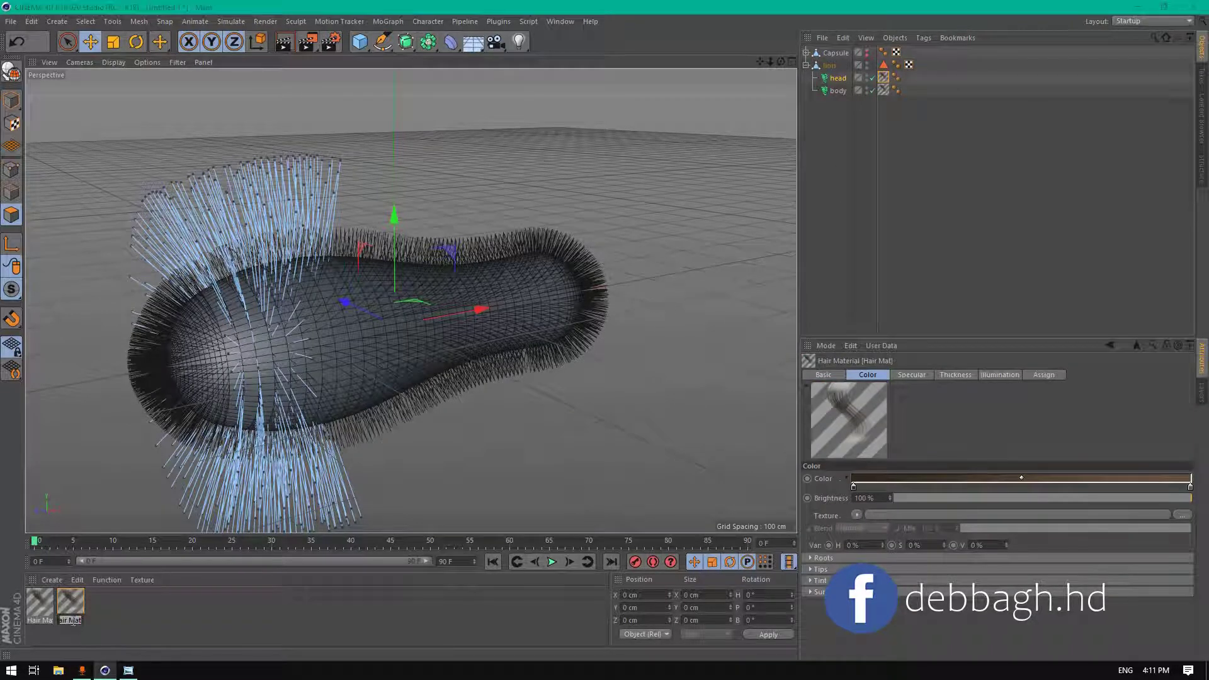
pyautogui.write('head')
pyautogui.doubleClick(43, 620)
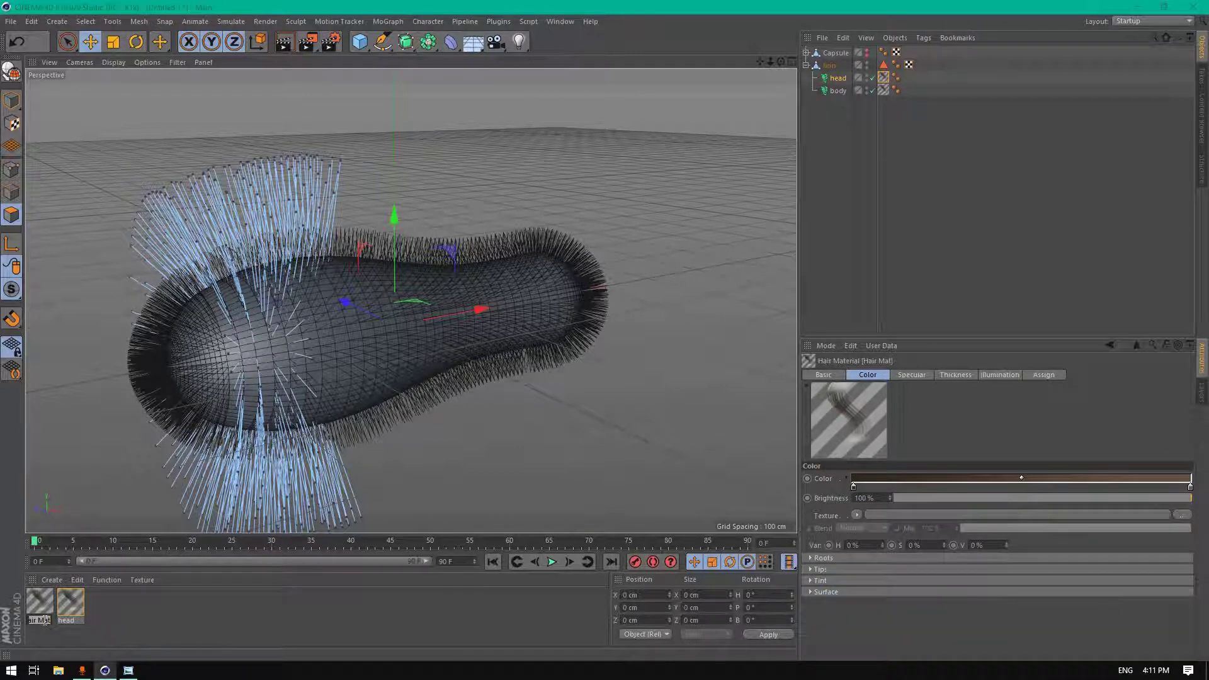
pyautogui.write('body')
pyautogui.press('Return')
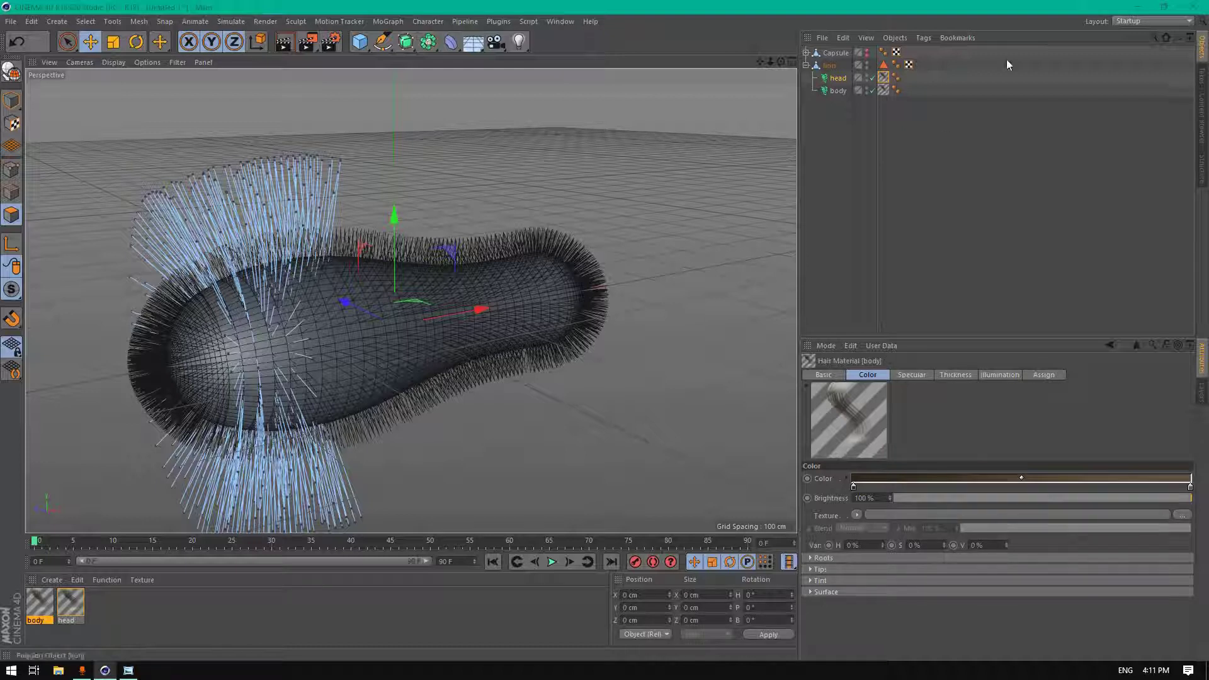
# - Disable dynamics on the body hair object
pyautogui.click(883, 77)
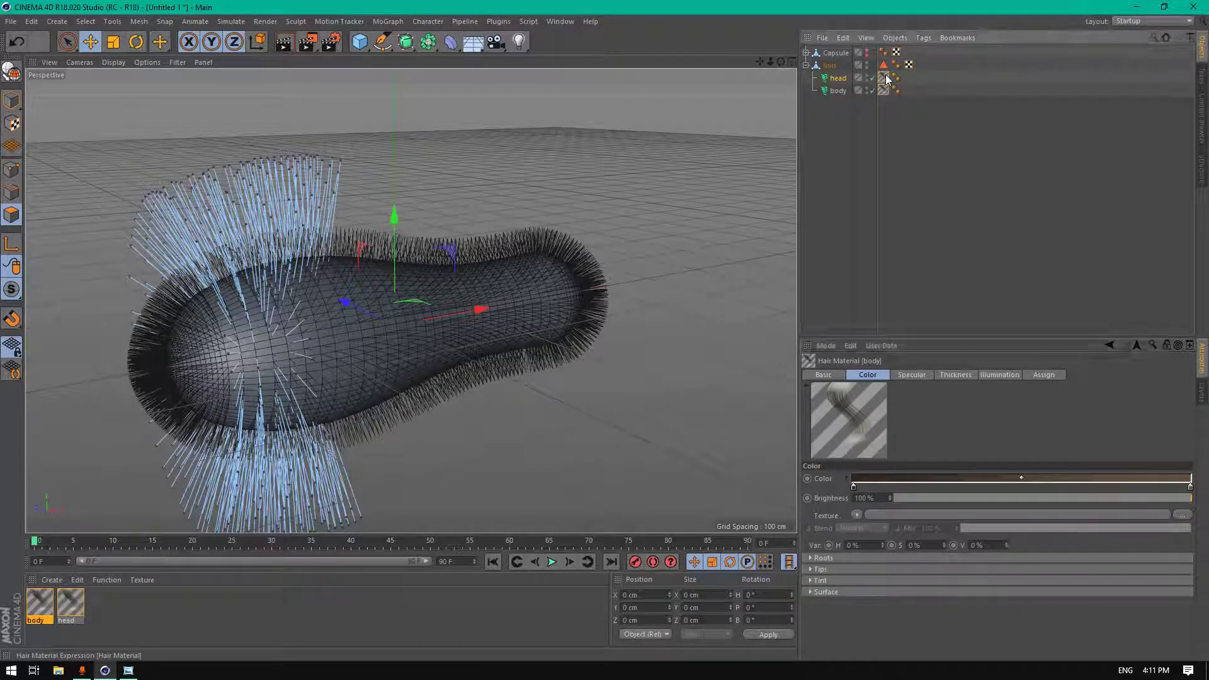
pyautogui.click(842, 90)
pyautogui.click(841, 79)
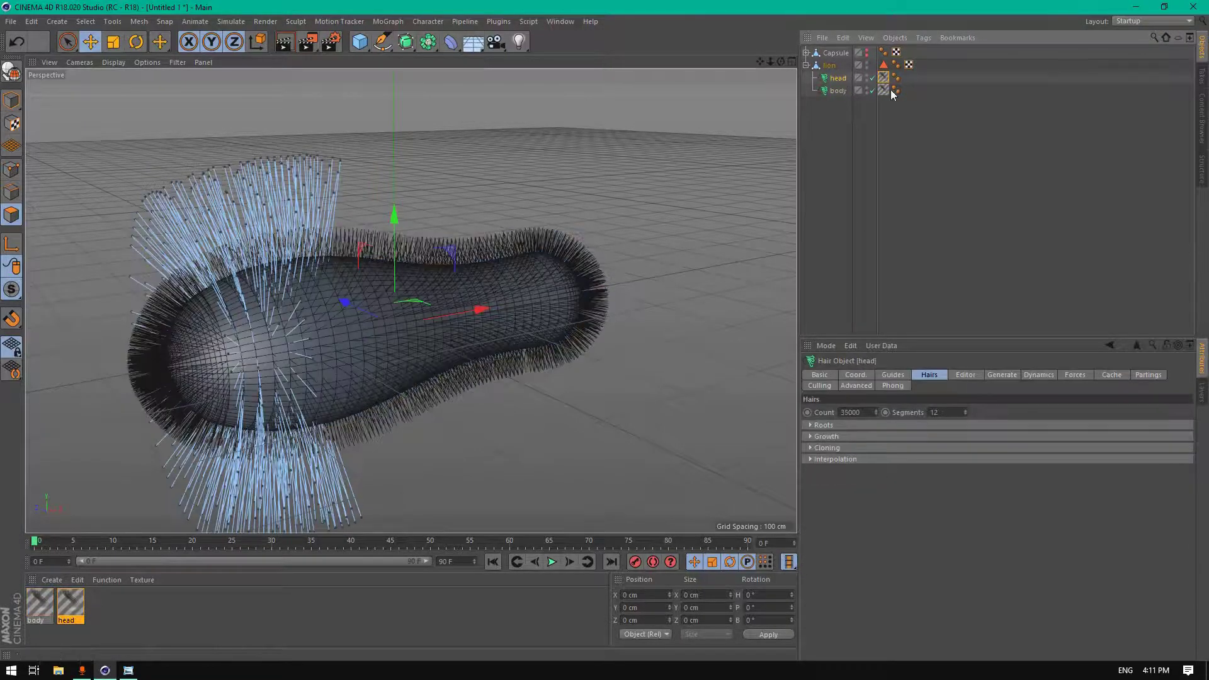
pyautogui.click(838, 91)
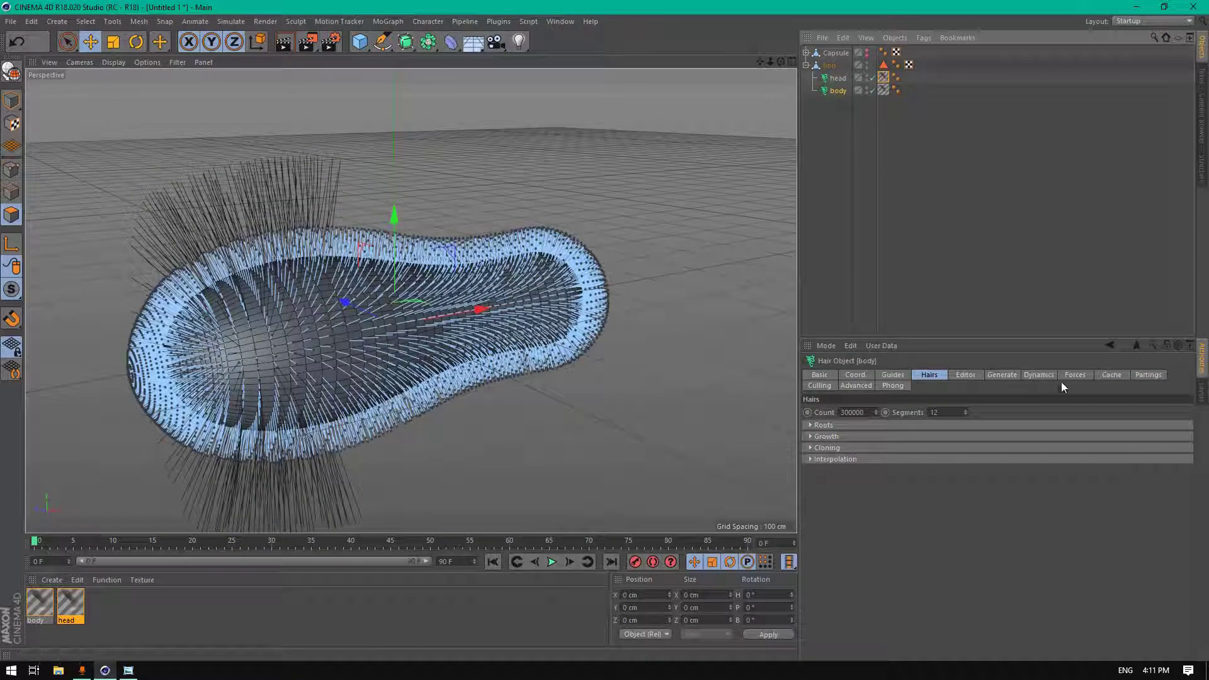
pyautogui.click(1039, 376)
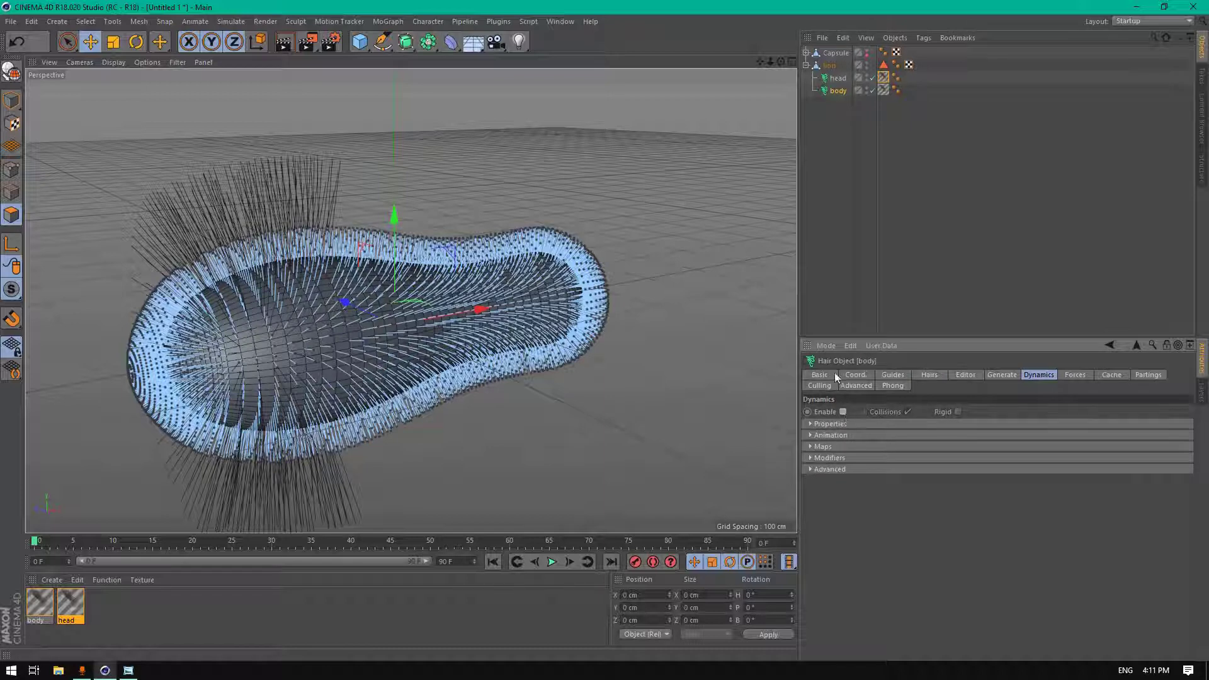
# - Play the animation from a side view to check how both hair objects move, and rewind to frame 0
pyautogui.moveTo(781, 62); pyautogui.dragTo(842, 56)
pyautogui.click(551, 563)
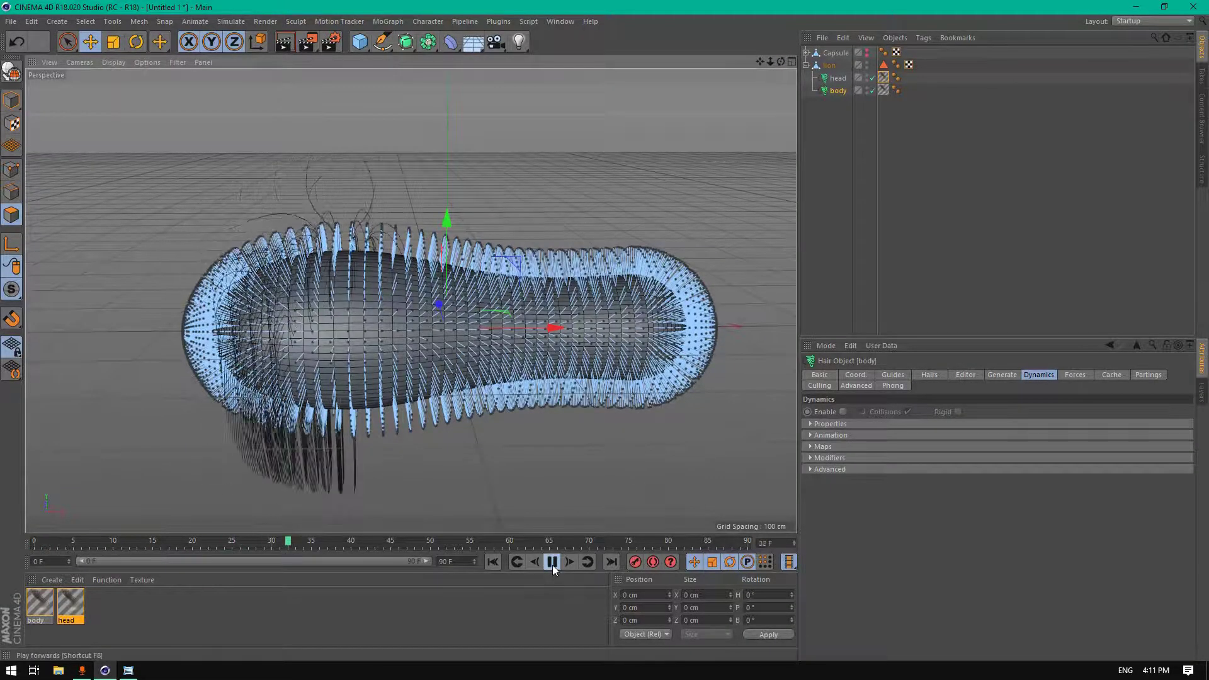
pyautogui.click(551, 563)
pyautogui.click(493, 560)
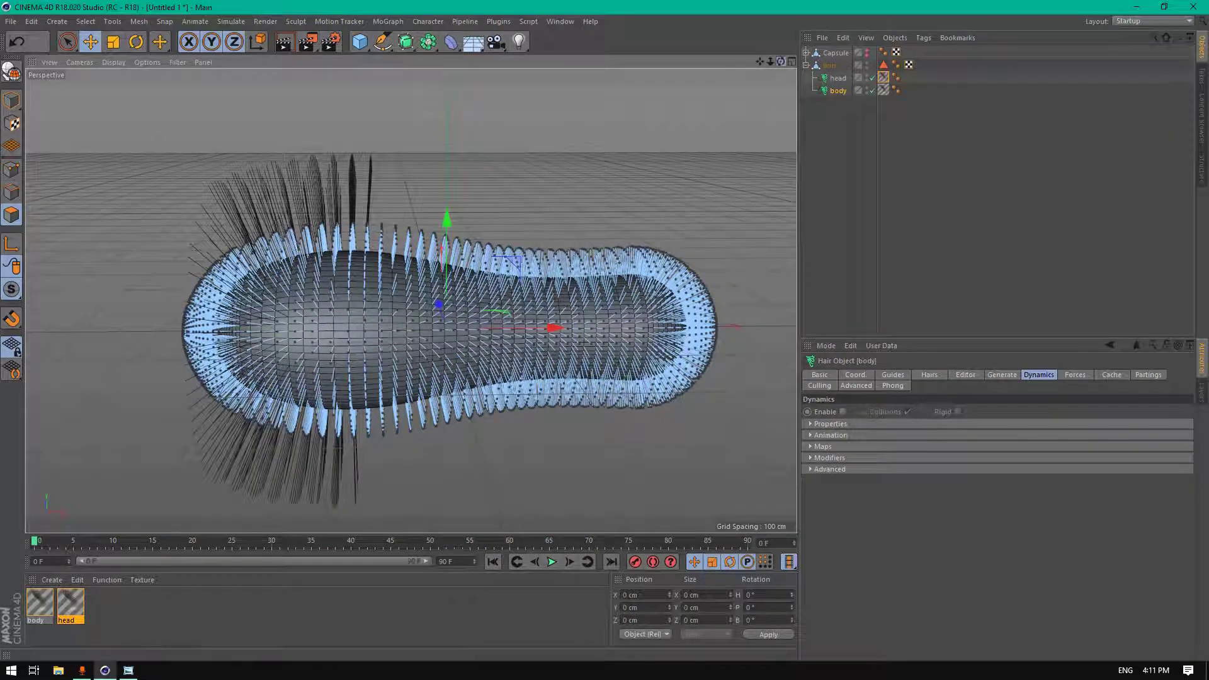
pyautogui.moveTo(781, 61); pyautogui.dragTo(724, 82)
# - Set the body hair material's primary specular strength to 8% and sharpness to 35
pyautogui.click(40, 605)
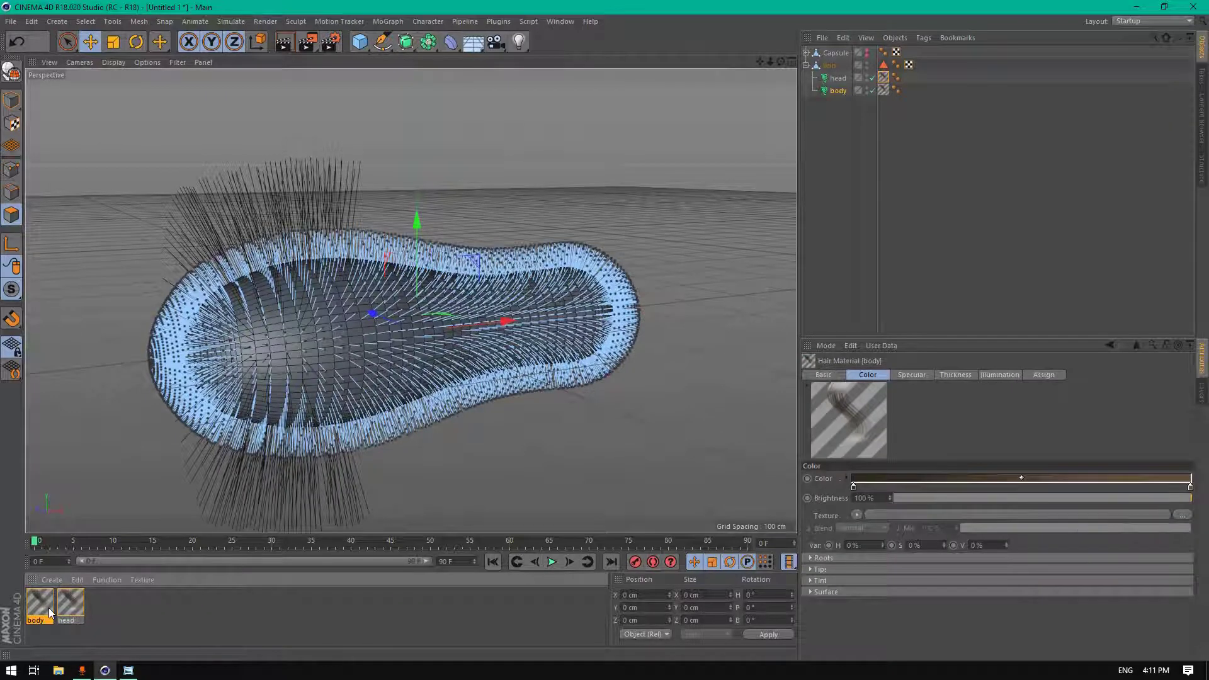
pyautogui.doubleClick(51, 611)
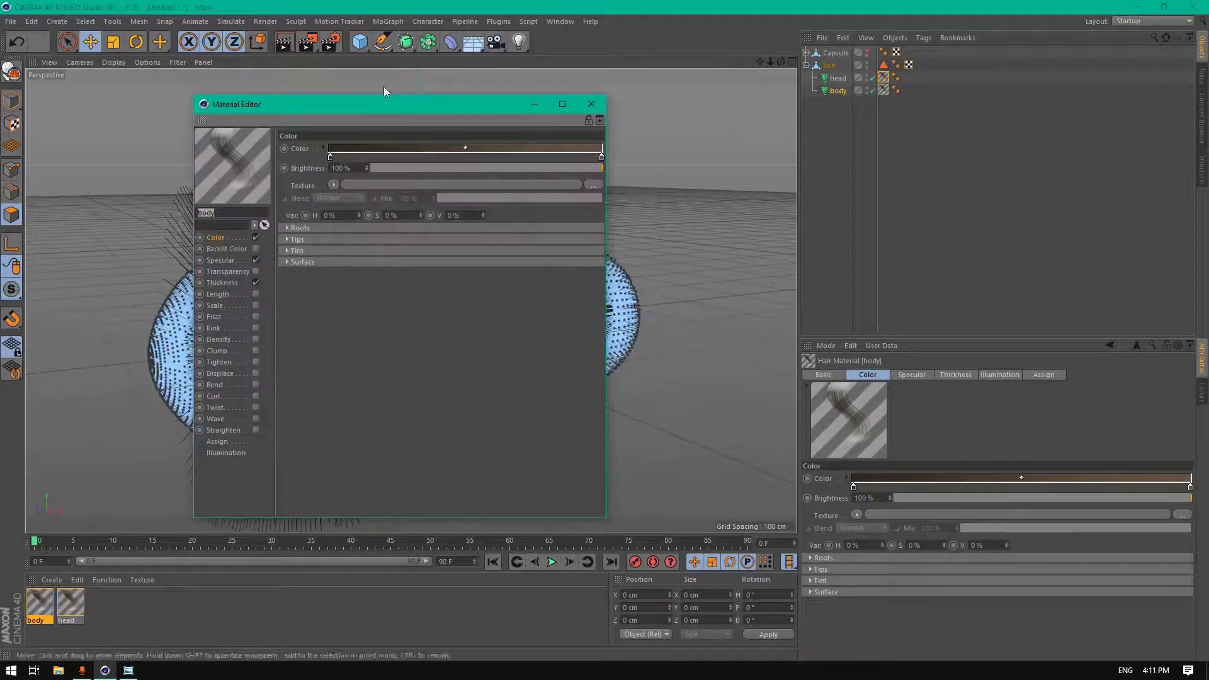
pyautogui.moveTo(376, 104); pyautogui.dragTo(488, 89)
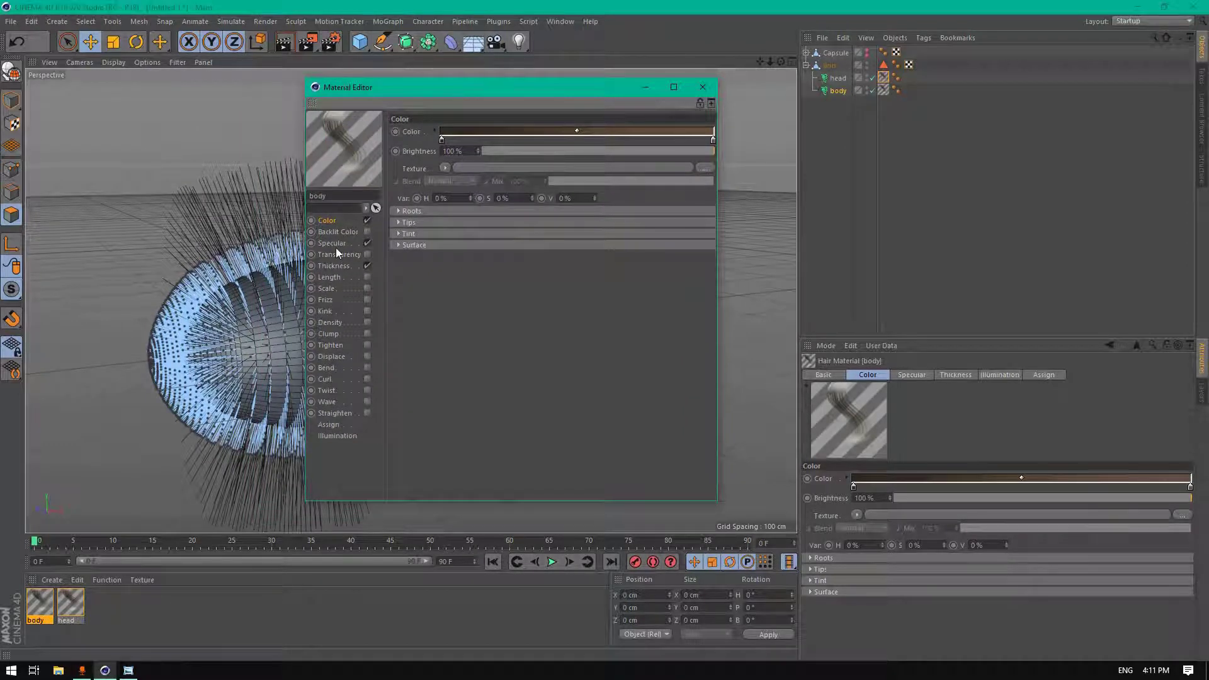
pyautogui.click(332, 244)
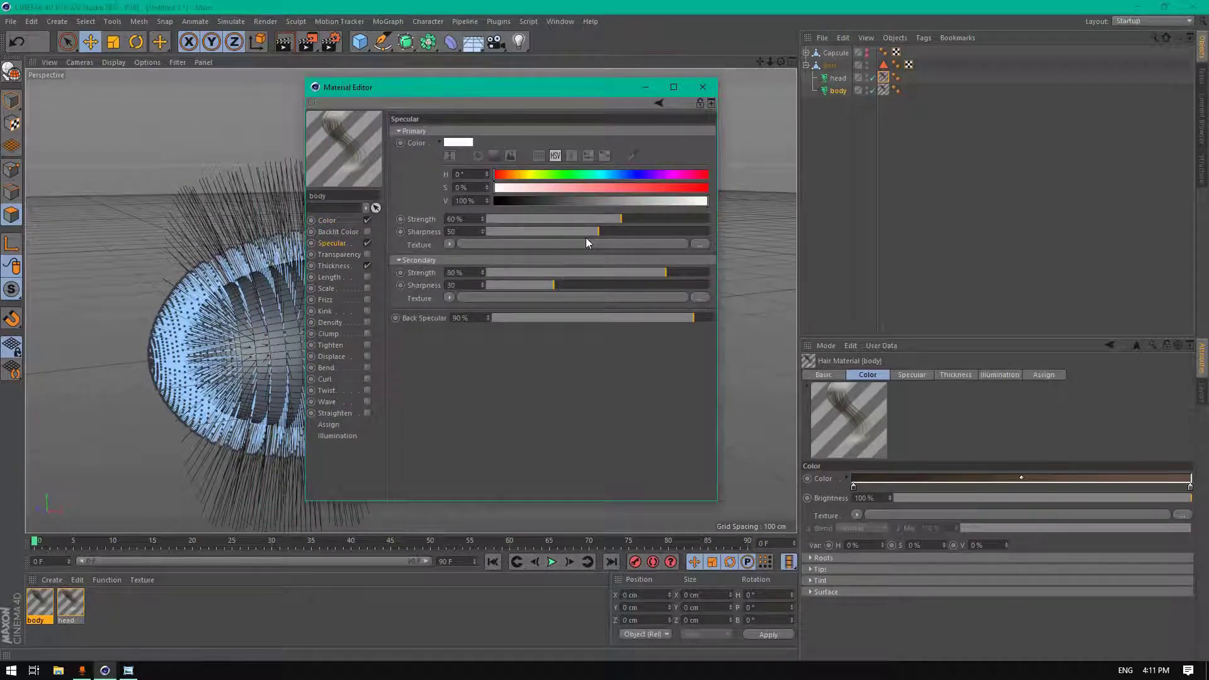
pyautogui.doubleClick(467, 219)
pyautogui.write('8')
pyautogui.press('Tab')
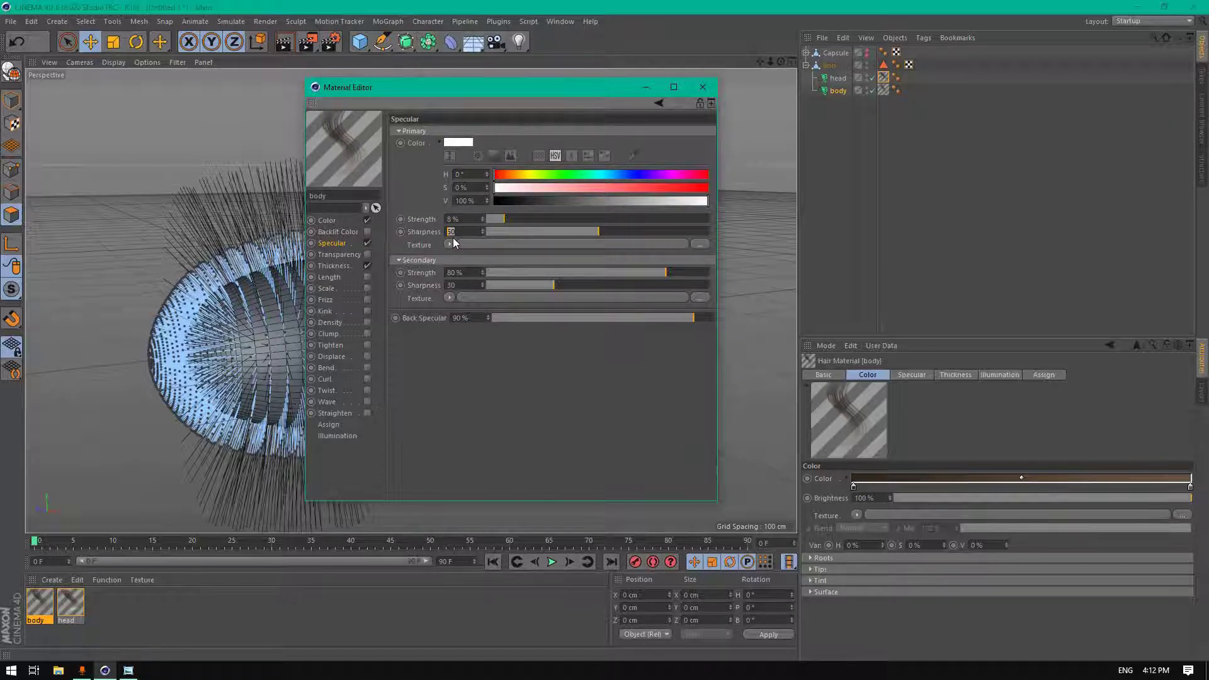
pyautogui.write('35')
pyautogui.press('Tab')
# - Set the body material's secondary specular strength to 12%, its sharpness to 45 and the back specular to 35%
pyautogui.write('12')
pyautogui.press('Tab')
pyautogui.write('45')
pyautogui.press('Return')
pyautogui.doubleClick(472, 320)
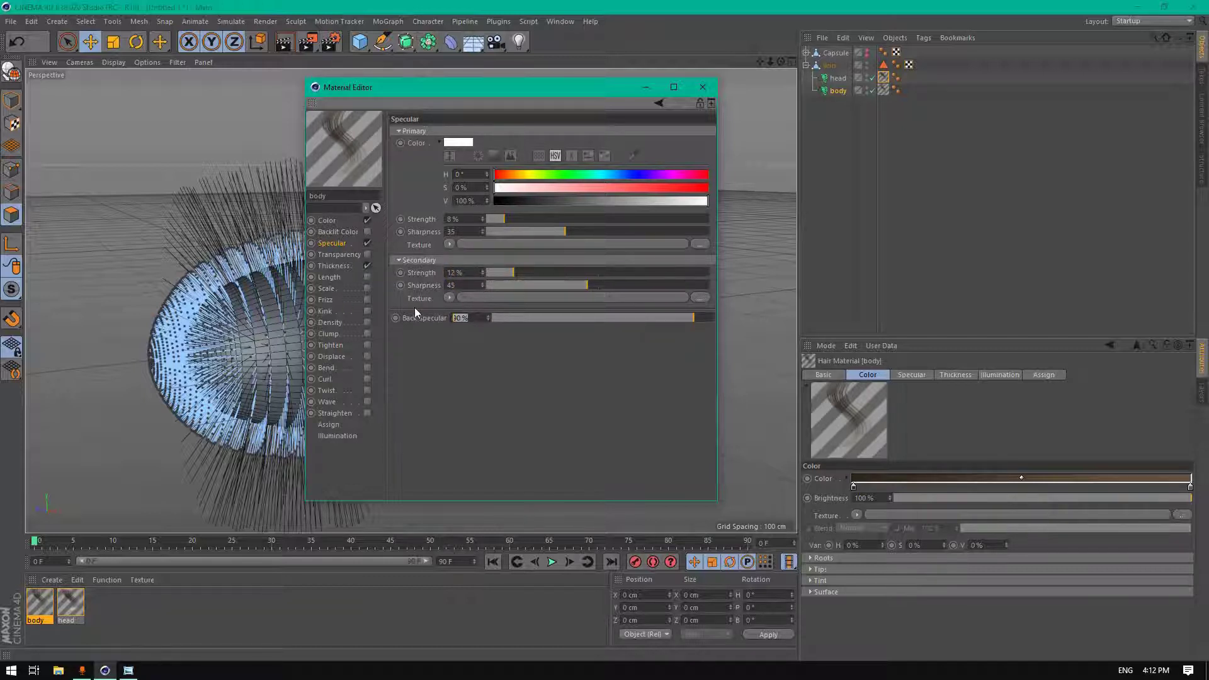
pyautogui.write('3035')
pyautogui.press('Return')
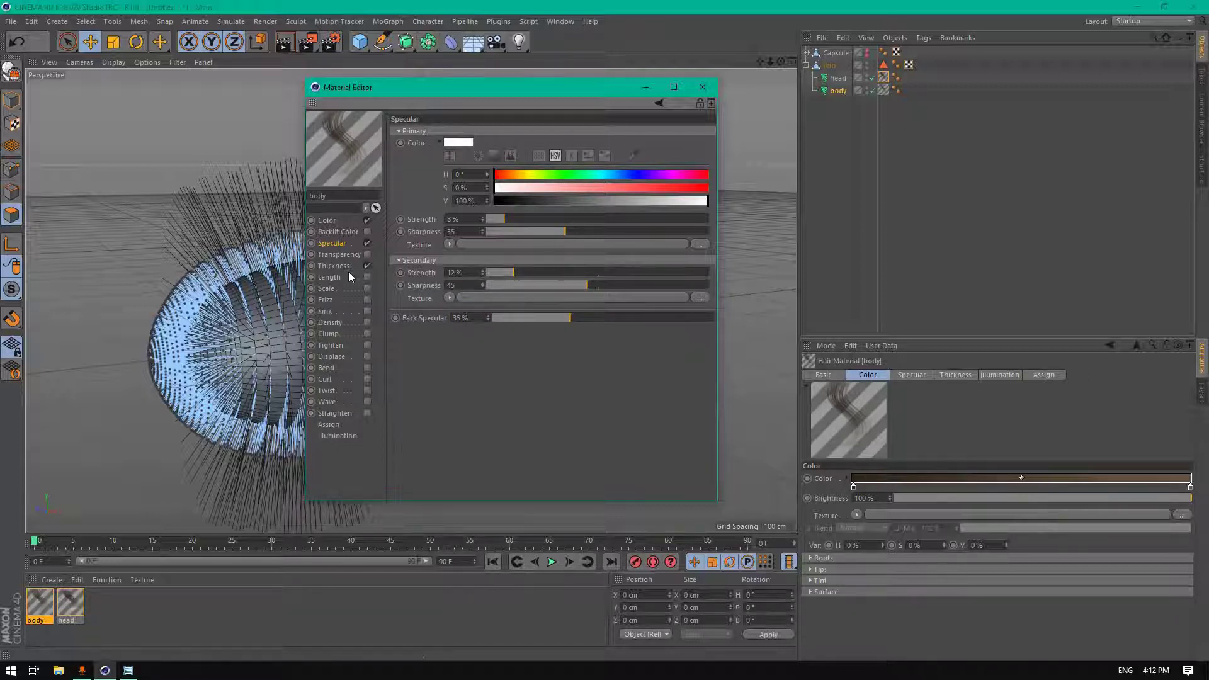
# - Set the body hair thickness to 0.5 cm at the root and 0.009 cm at the tip
pyautogui.click(346, 267)
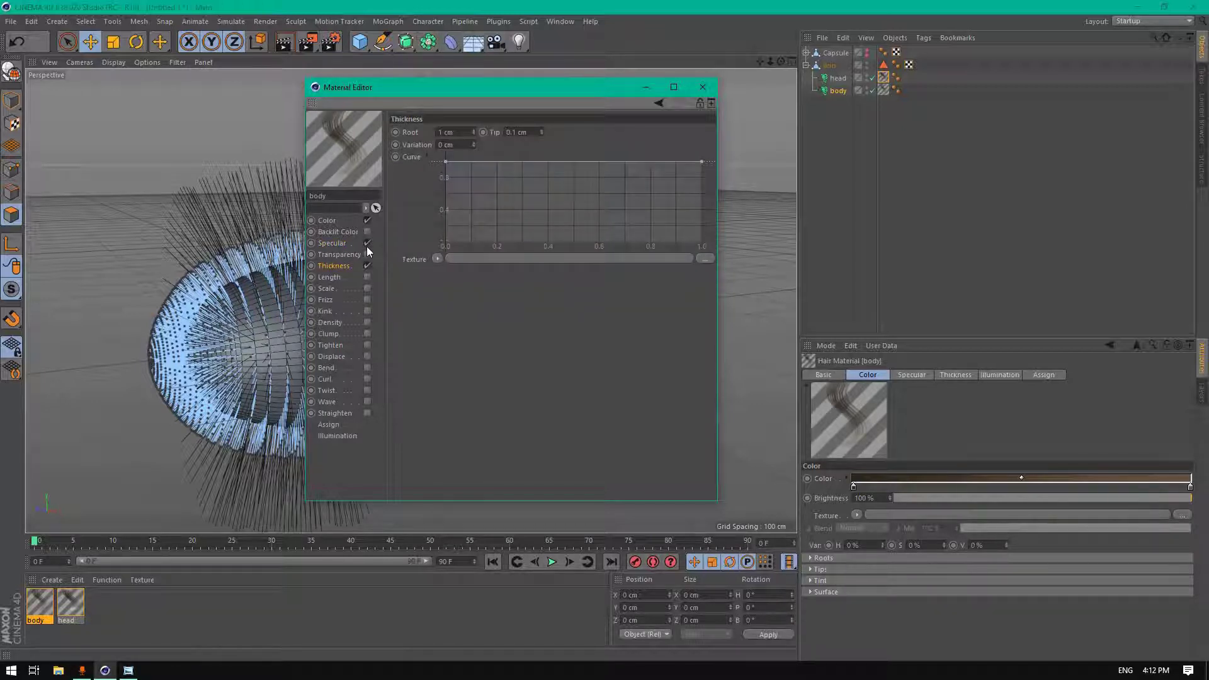
pyautogui.click(455, 132)
pyautogui.write('0.5')
pyautogui.press('Return')
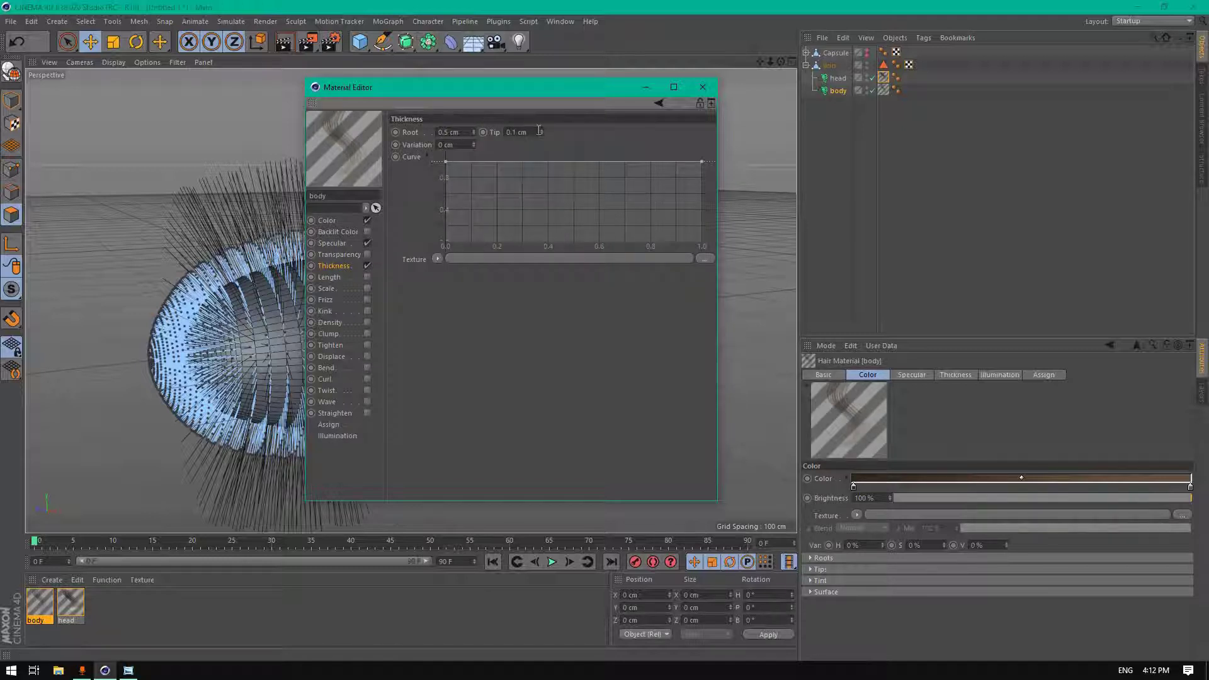
pyautogui.click(519, 133)
pyautogui.write('0.009')
pyautogui.press('Return')
# - Enable Length on the body material, load a Noise shader as its texture and open the shader's properties
pyautogui.click(332, 278)
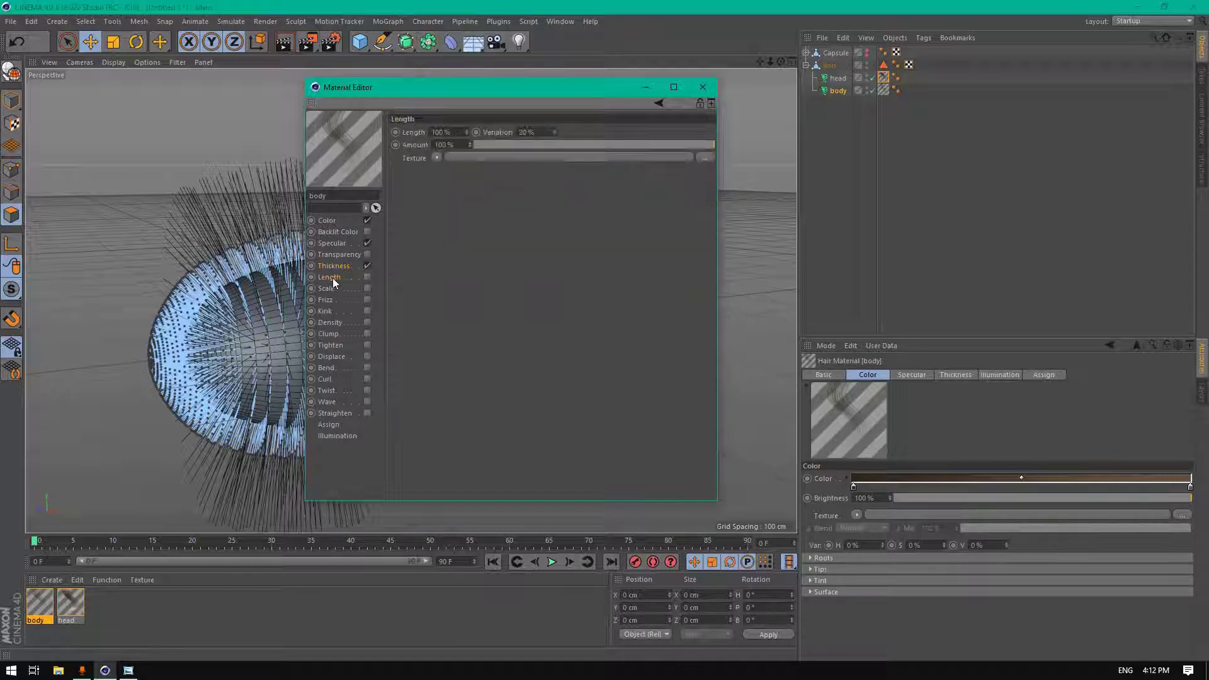
pyautogui.click(368, 277)
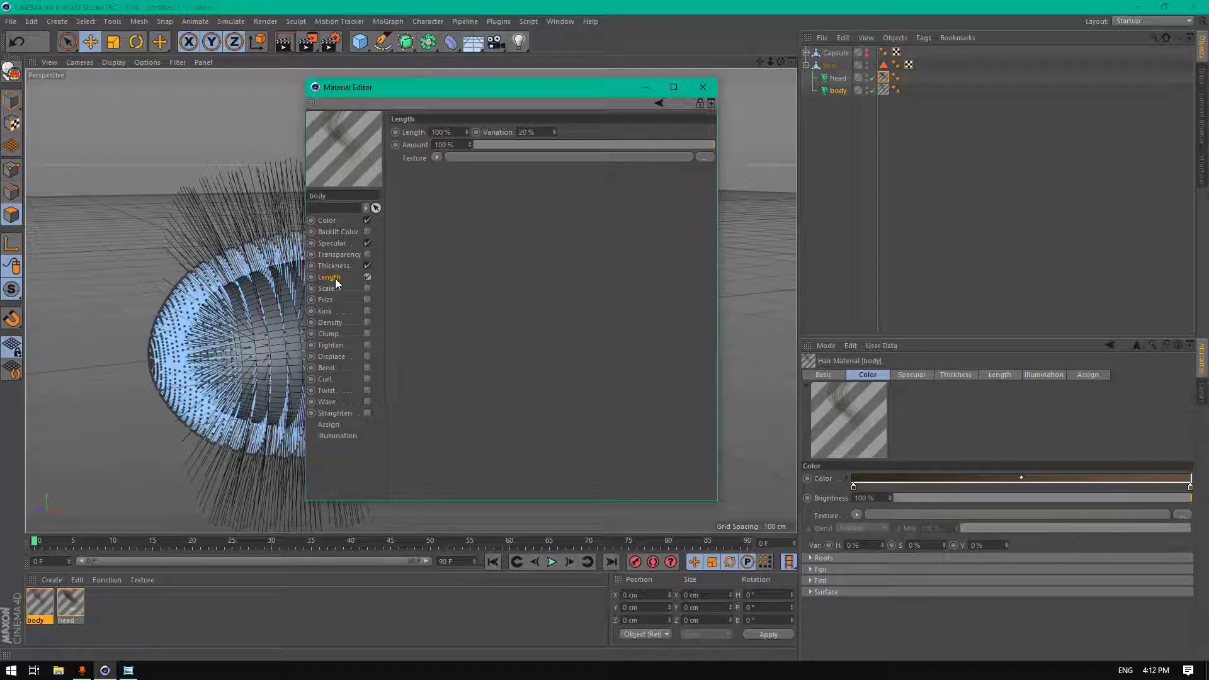
pyautogui.click(438, 157)
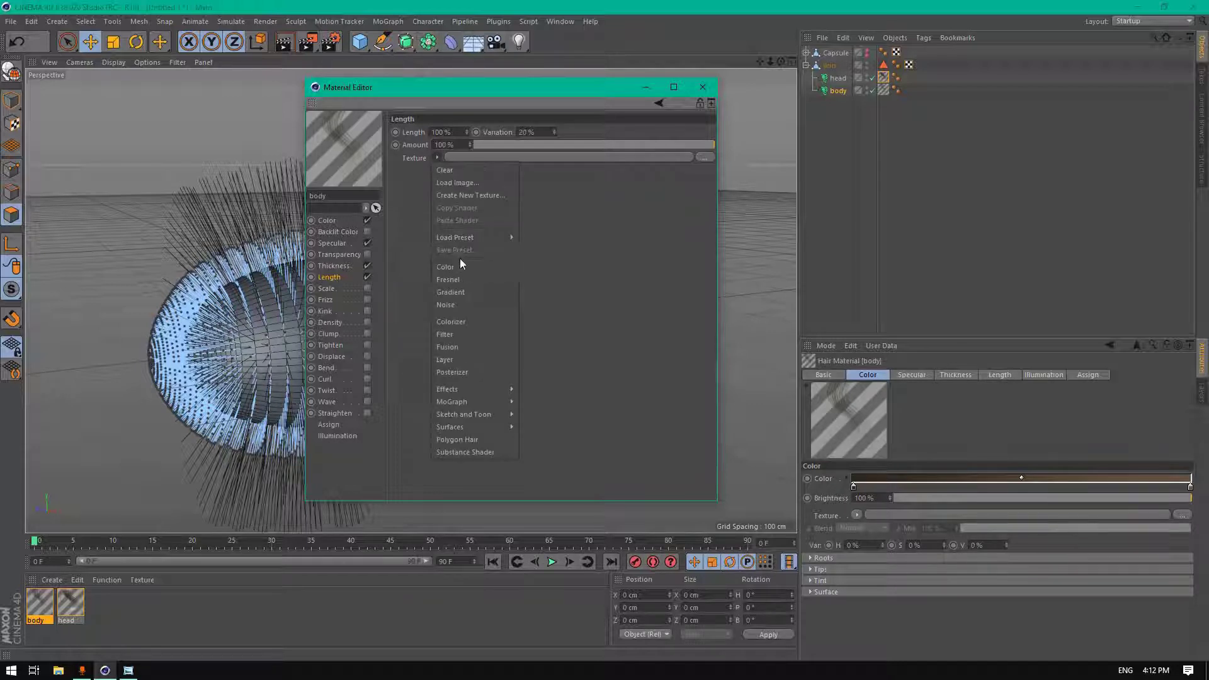
pyautogui.click(457, 304)
pyautogui.click(441, 178)
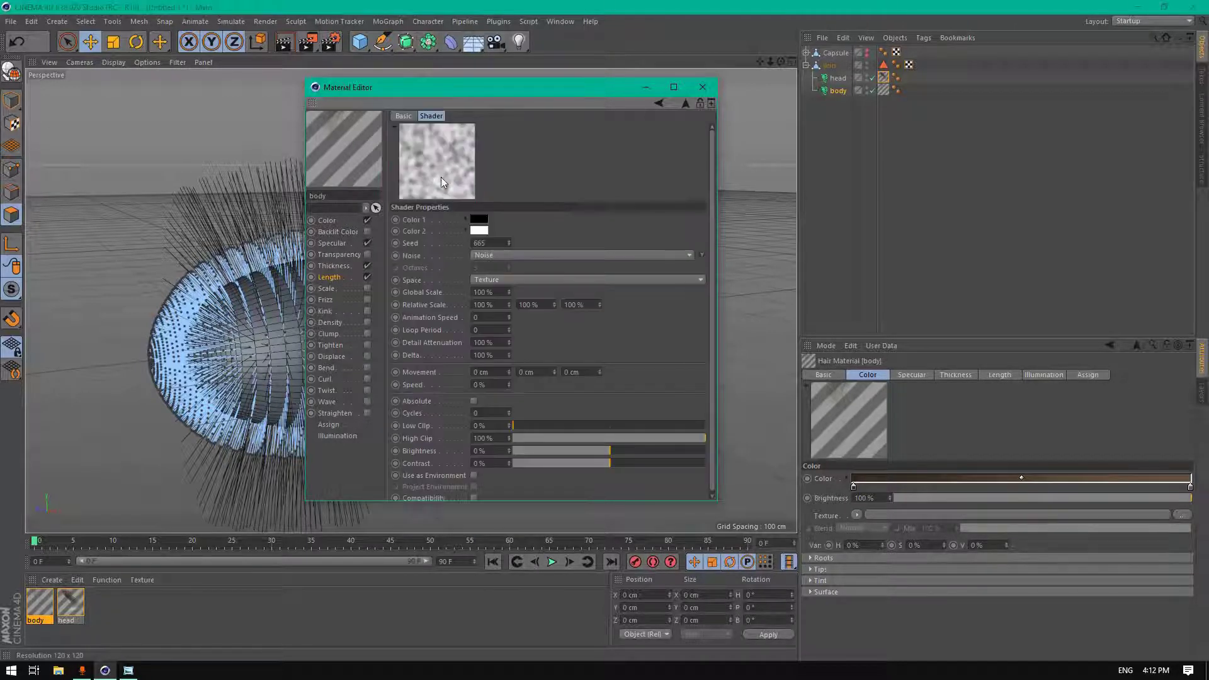
# - Set the noise shader's global scale to 50% and all three relative scale values to 20%
pyautogui.doubleClick(494, 291)
pyautogui.write('50')
pyautogui.press('Tab')
pyautogui.write('20')
pyautogui.press('Tab')
pyautogui.write('20')
pyautogui.press('Tab')
pyautogui.write('20')
pyautogui.press('Tab')
pyautogui.press('Tab')
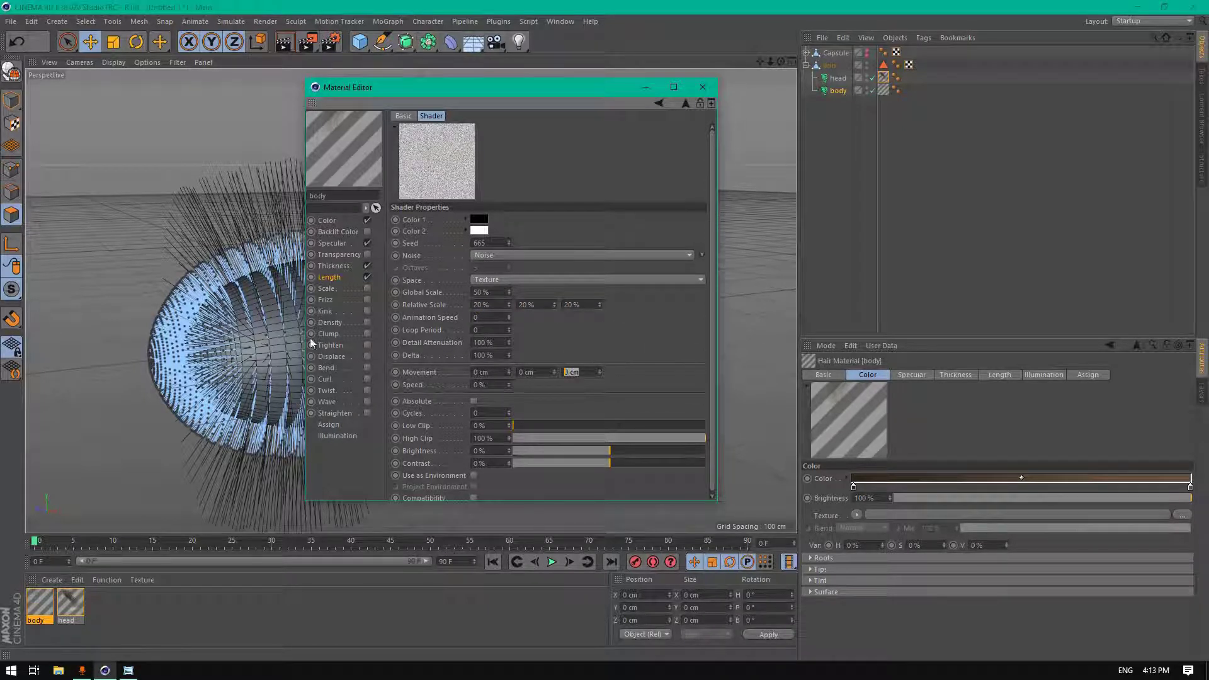
# - Set the noise shader's third movement value to 0.001 cm and return to the Length settings
pyautogui.write('0.001')
pyautogui.press('Return')
pyautogui.click(659, 103)
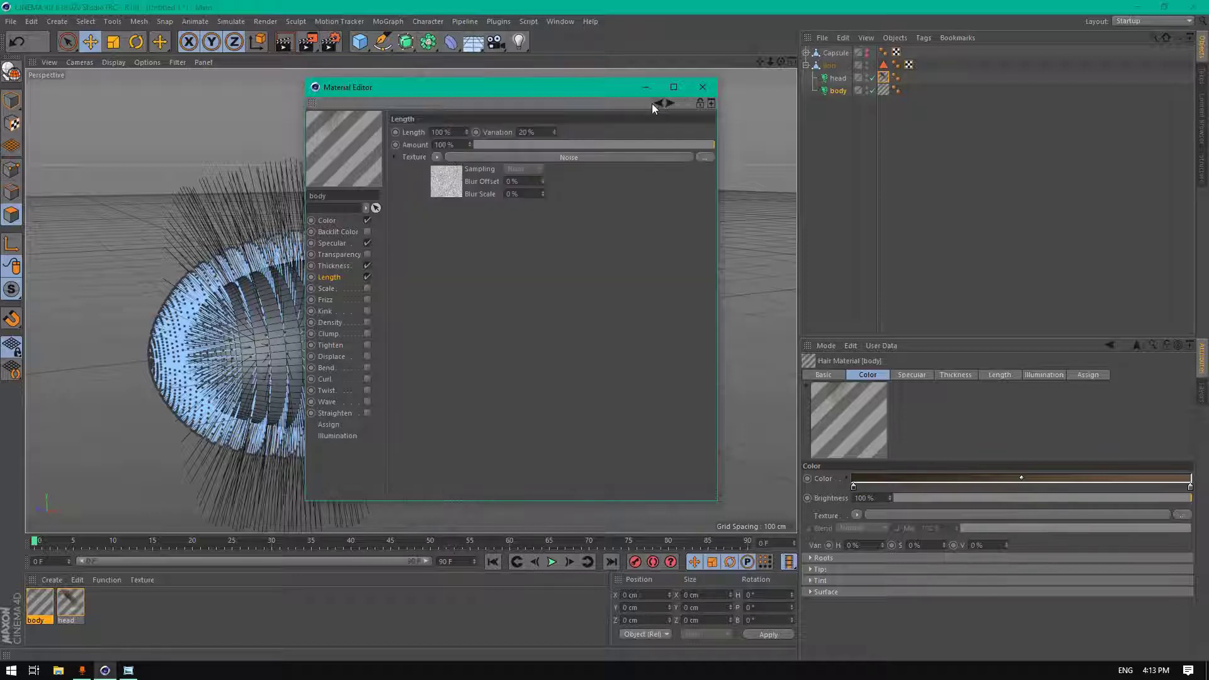
# - Enable Frizz on the body material at 5% with 15% variation, and pull the middle of its curve down
pyautogui.click(331, 300)
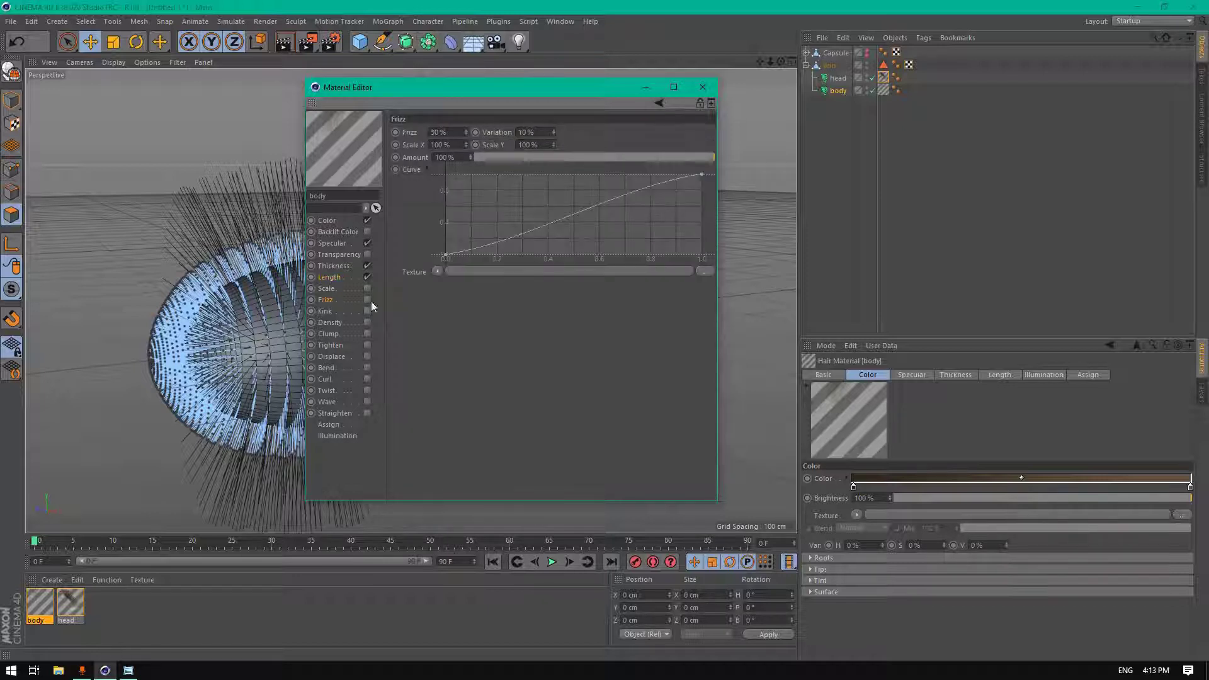
pyautogui.click(367, 300)
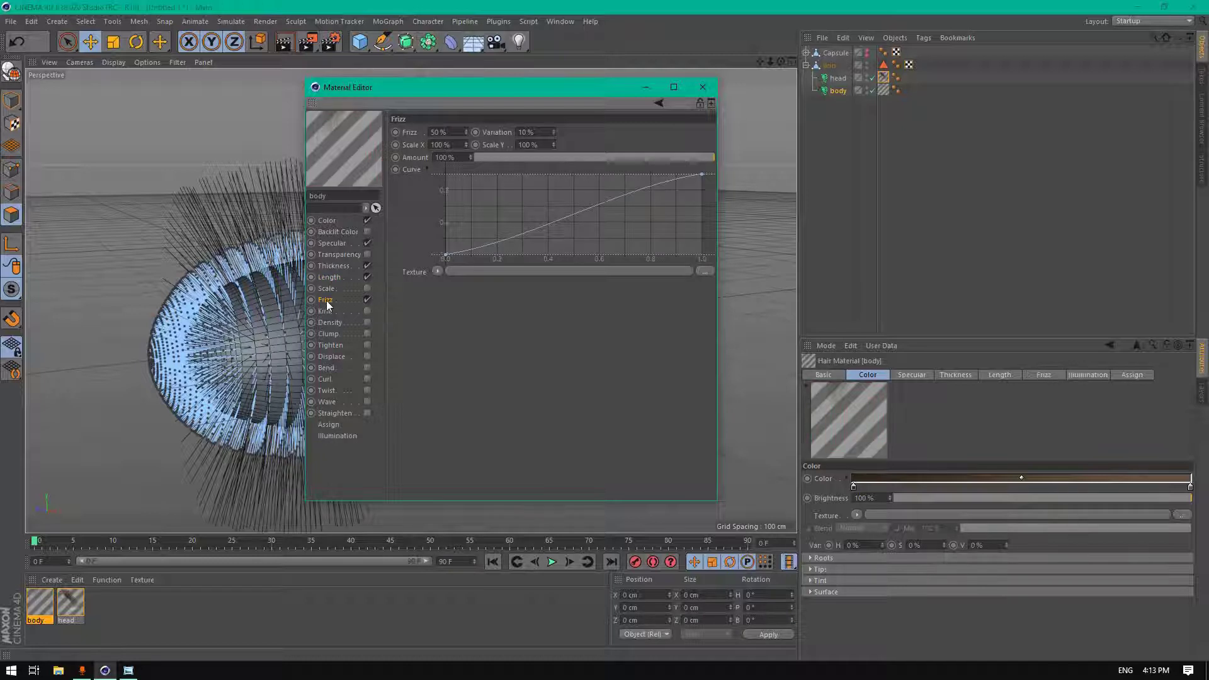
pyautogui.doubleClick(441, 132)
pyautogui.write('5')
pyautogui.press('Return')
pyautogui.doubleClick(535, 132)
pyautogui.write('15')
pyautogui.press('Return')
pyautogui.keyDown('ctrl'); pyautogui.click(599, 205); pyautogui.keyUp('ctrl')
pyautogui.keyDown('ctrl'); pyautogui.moveTo(599, 207); pyautogui.dragTo(599, 245); pyautogui.keyUp('ctrl')
# - Enable Kink on the body material at 5%, add a point mid-curve and lower the curve's end point close to the base
pyautogui.click(325, 311)
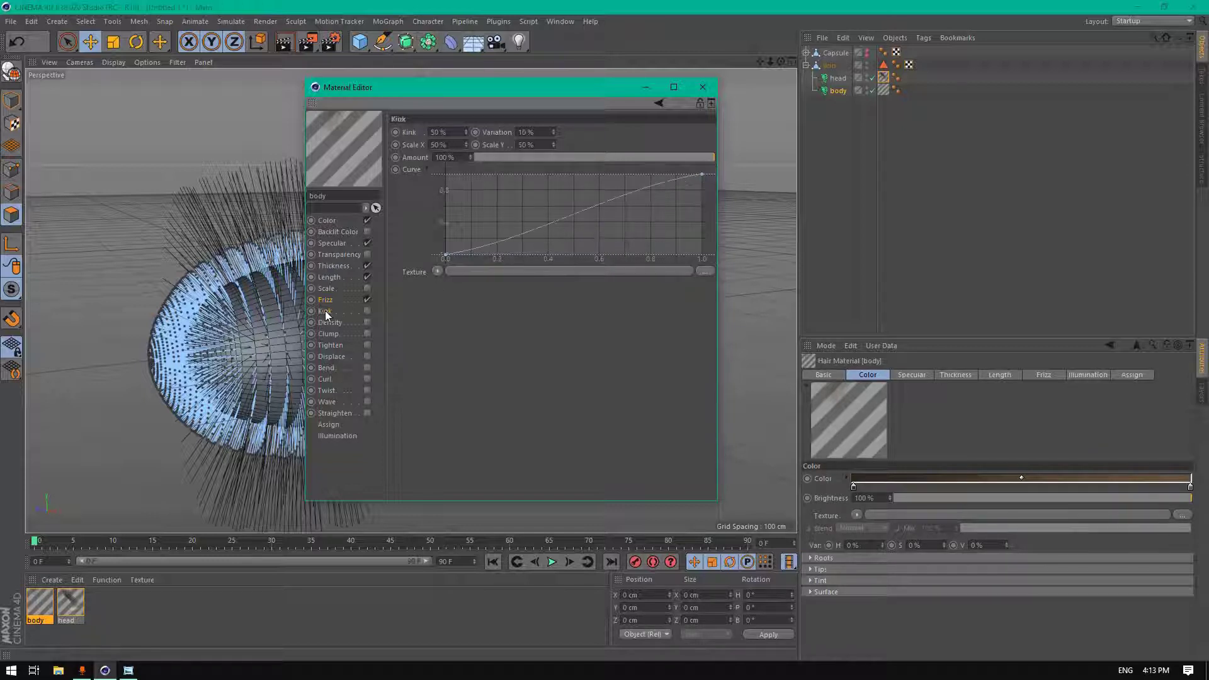
pyautogui.click(367, 311)
pyautogui.moveTo(465, 131); pyautogui.dragTo(380, 130)
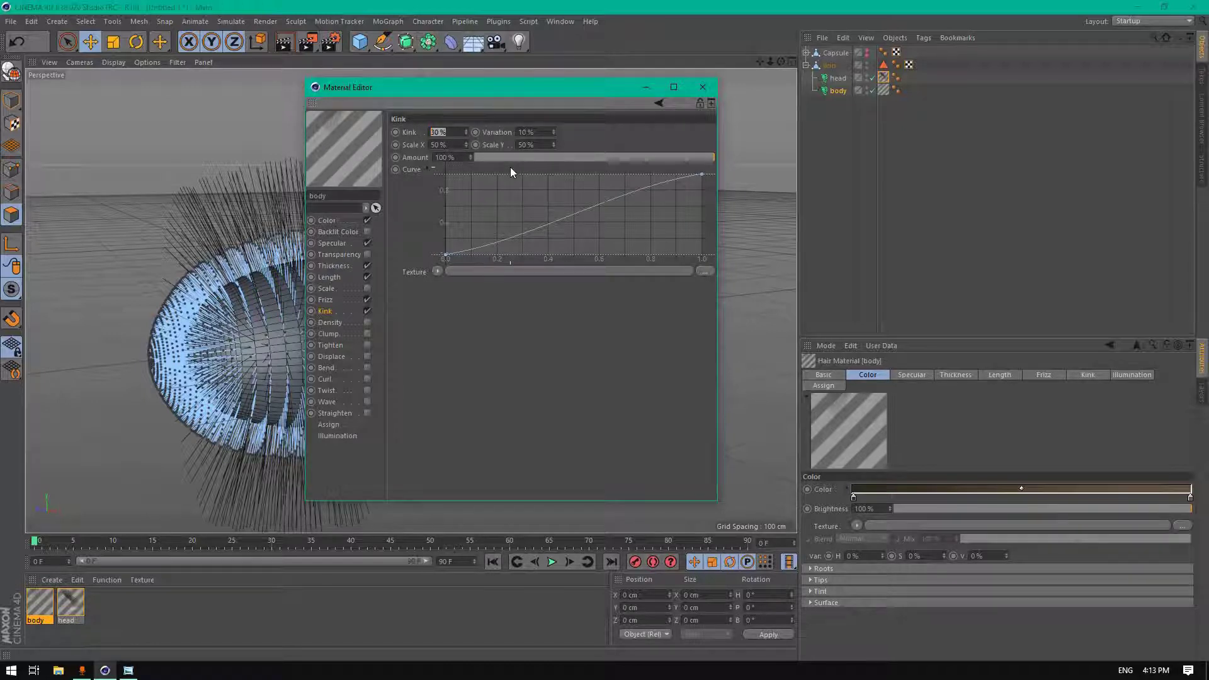
pyautogui.write('5')
pyautogui.press('Return')
pyautogui.click(576, 213)
pyautogui.moveTo(699, 175); pyautogui.dragTo(702, 240)
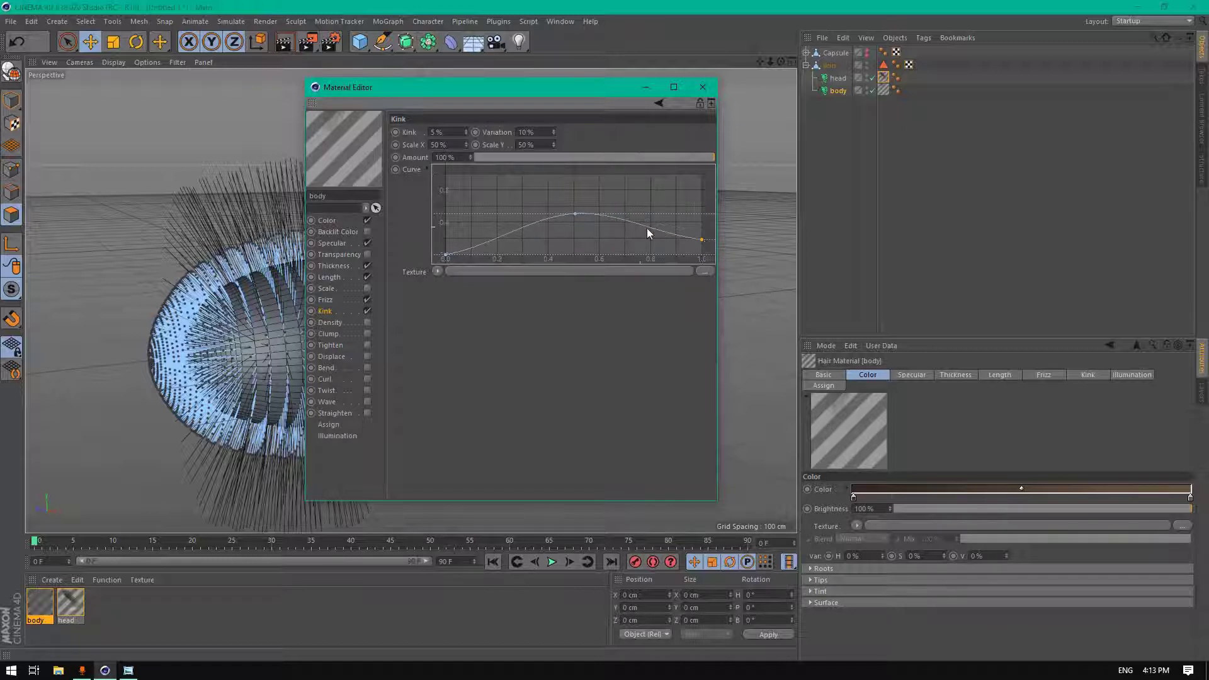
pyautogui.click(573, 215)
# - Enable Clump on the body material with 20% count, 20 cm radius and 50% clump variation, and close the material
pyautogui.click(367, 334)
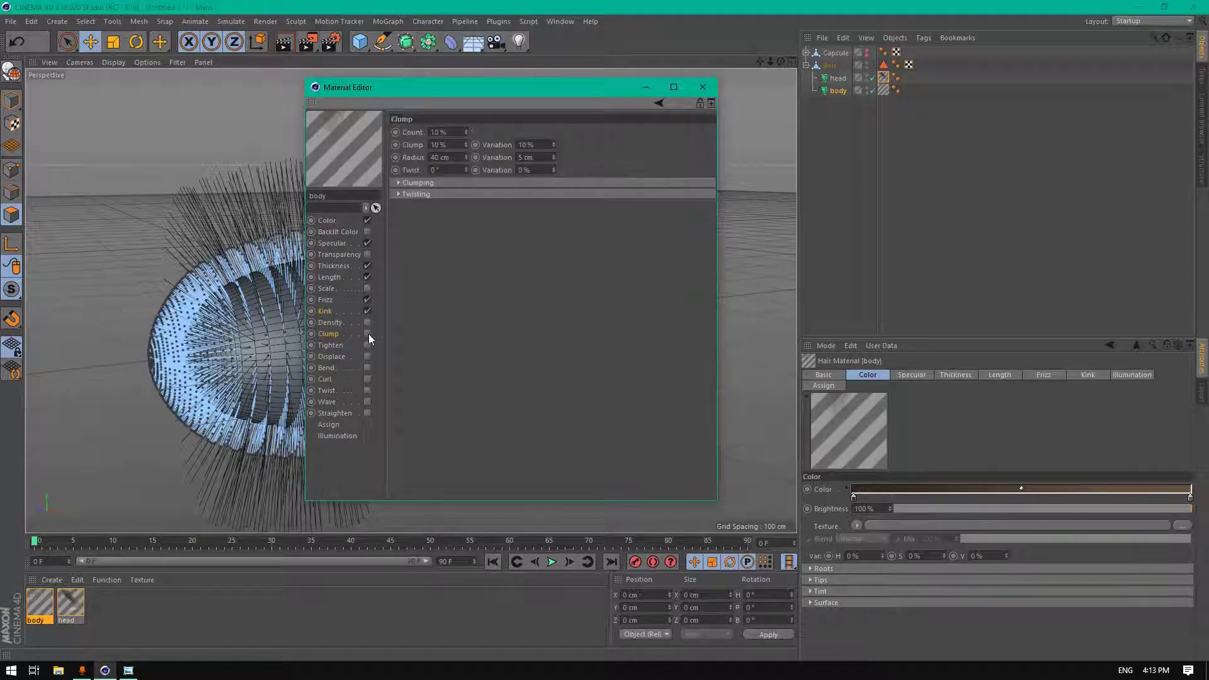
pyautogui.doubleClick(458, 133)
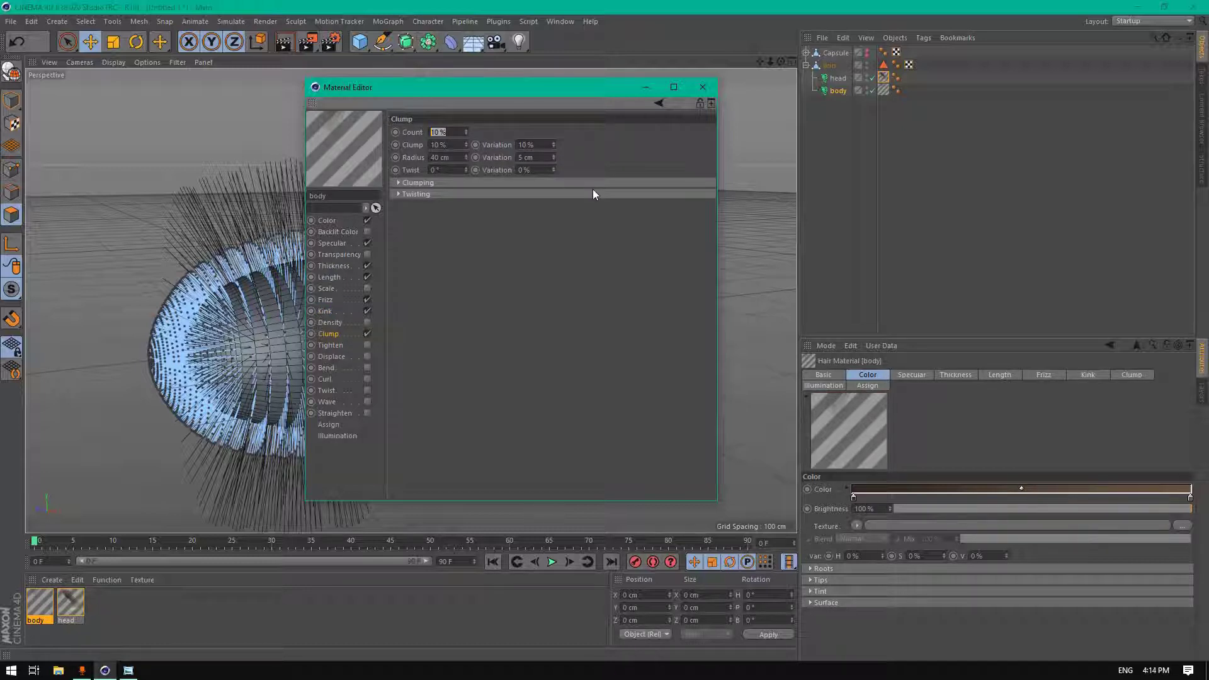
pyautogui.write('20')
pyautogui.doubleClick(458, 157)
pyautogui.write('20')
pyautogui.press('Return')
pyautogui.moveTo(539, 146); pyautogui.dragTo(445, 138)
pyautogui.write('50')
pyautogui.press('Return')
pyautogui.click(702, 86)
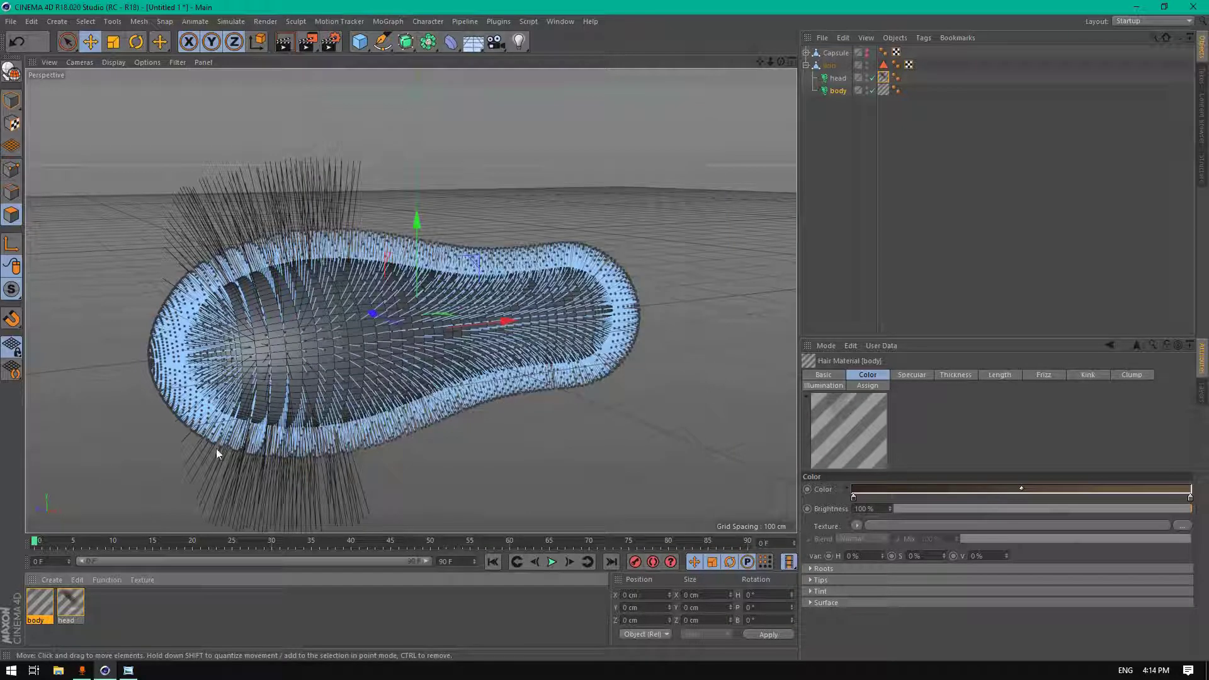
# - Open the head hair material and set the root end of its color gradient to black
pyautogui.doubleClick(70, 605)
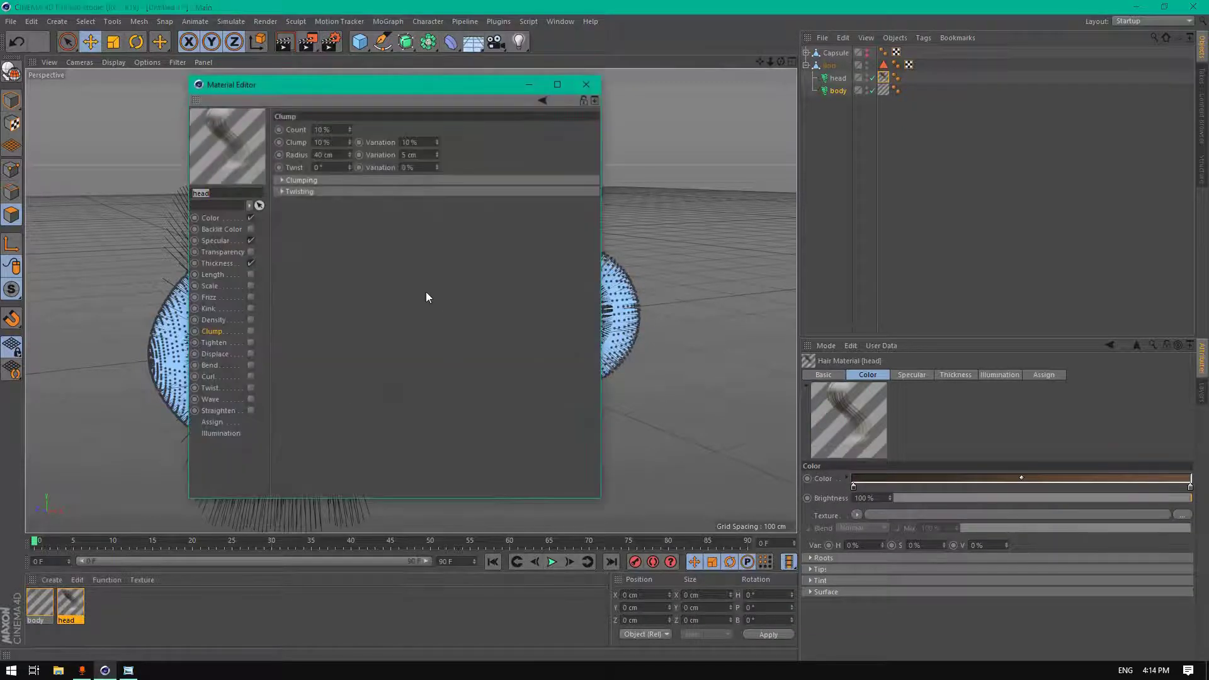
pyautogui.click(218, 217)
pyautogui.doubleClick(325, 137)
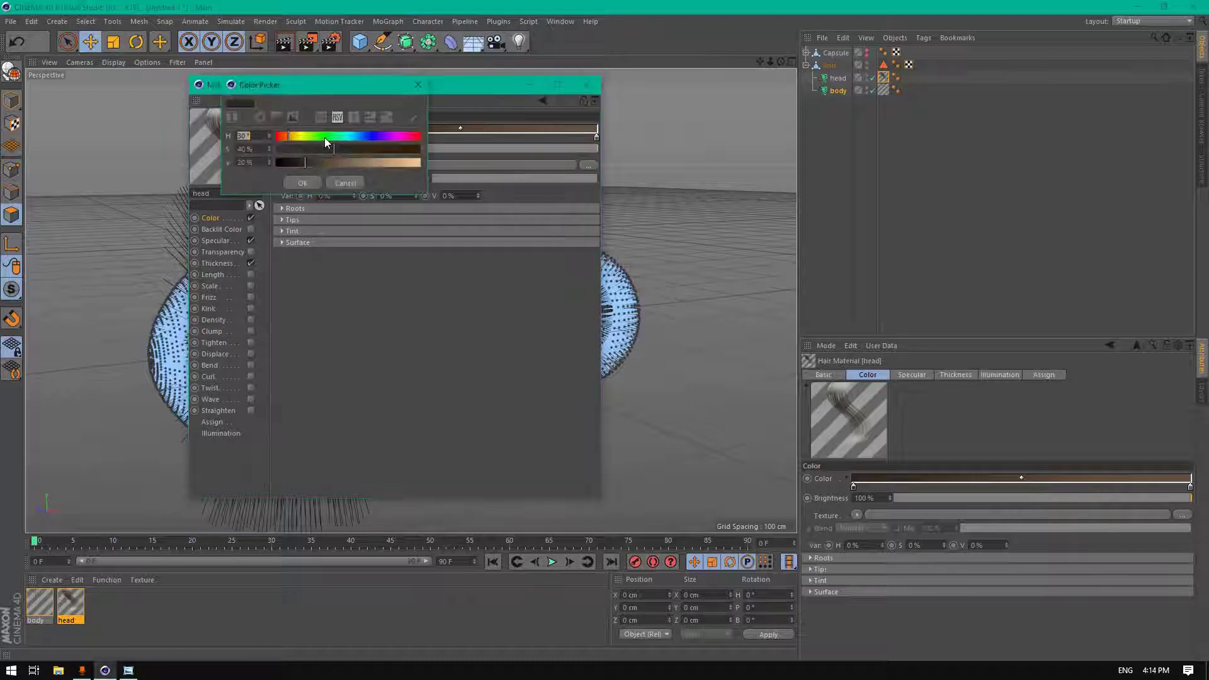
pyautogui.moveTo(328, 150); pyautogui.dragTo(275, 165)
pyautogui.click(305, 187)
pyautogui.click(303, 183)
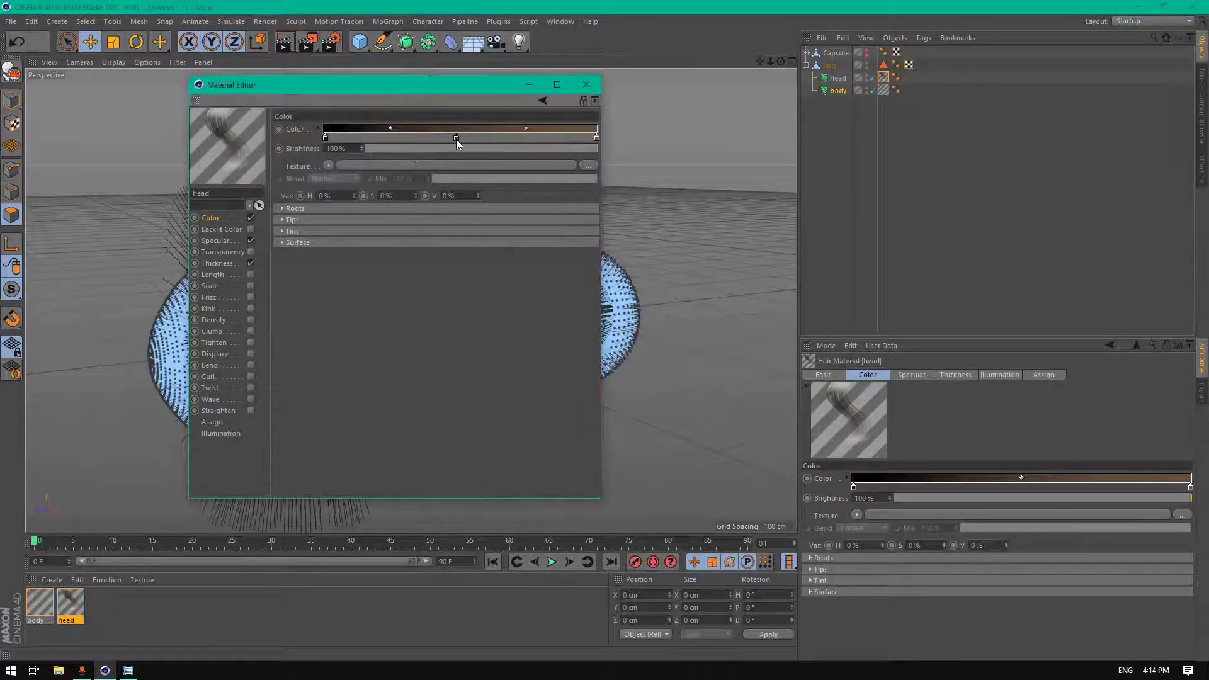
# - Set the middle knot of the head material's color gradient to a dark brown with hue 30° and saturation 90%
pyautogui.doubleClick(456, 137)
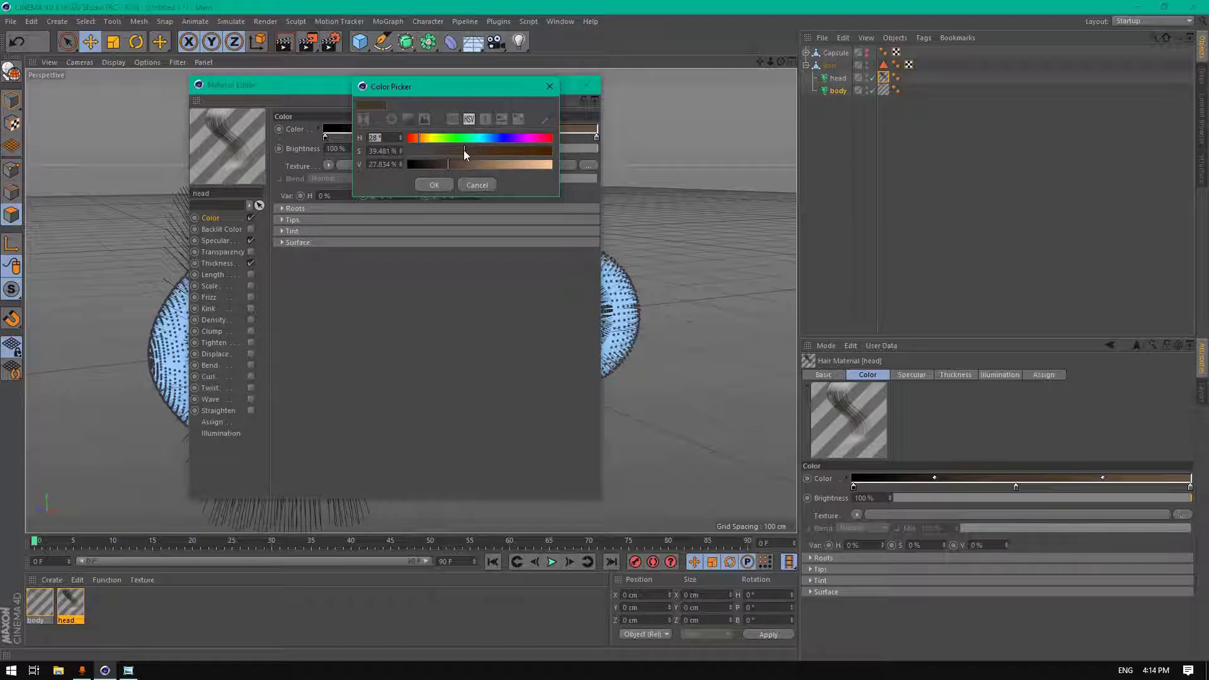
pyautogui.write('30')
pyautogui.press('Tab')
pyautogui.write('90')
pyautogui.press('Tab')
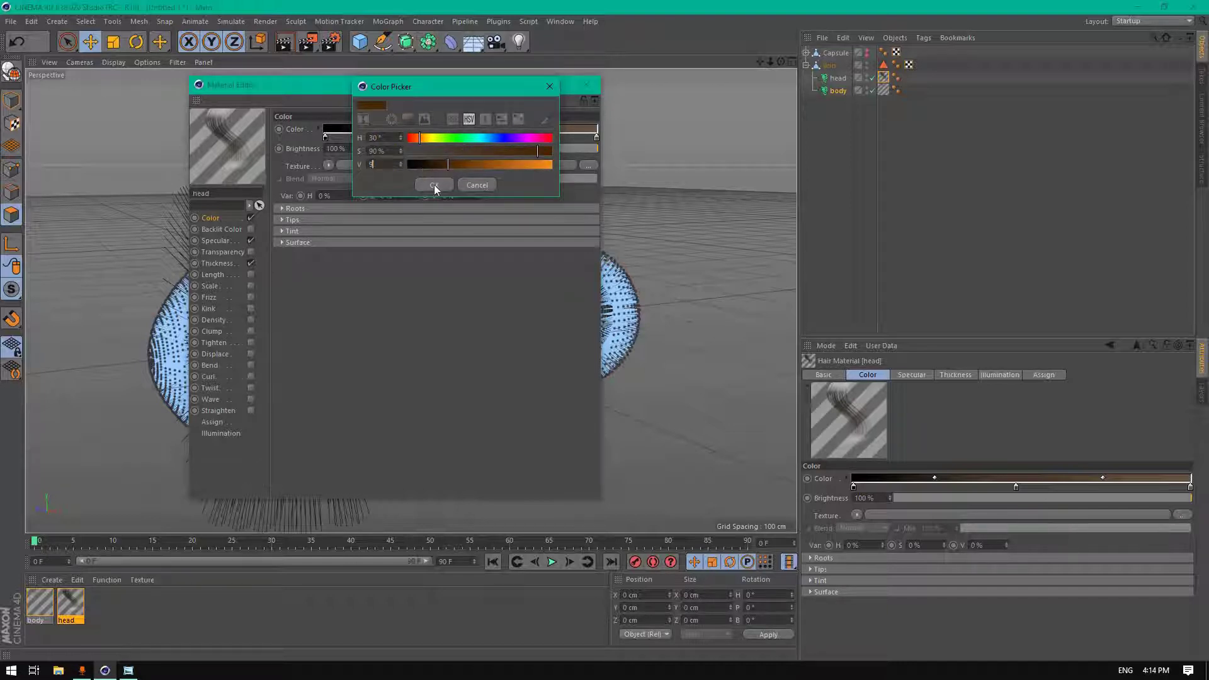
pyautogui.click(434, 185)
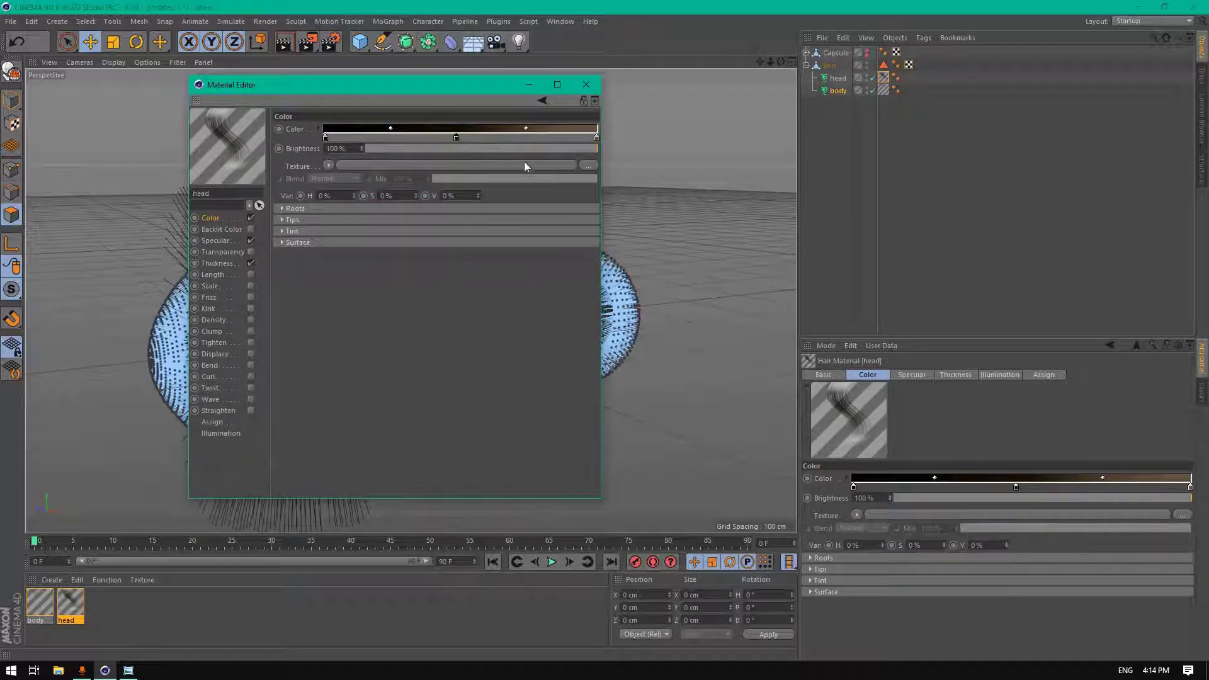
# - Set the saturation of the head gradient's tip-end knot to 35%
pyautogui.doubleClick(597, 137)
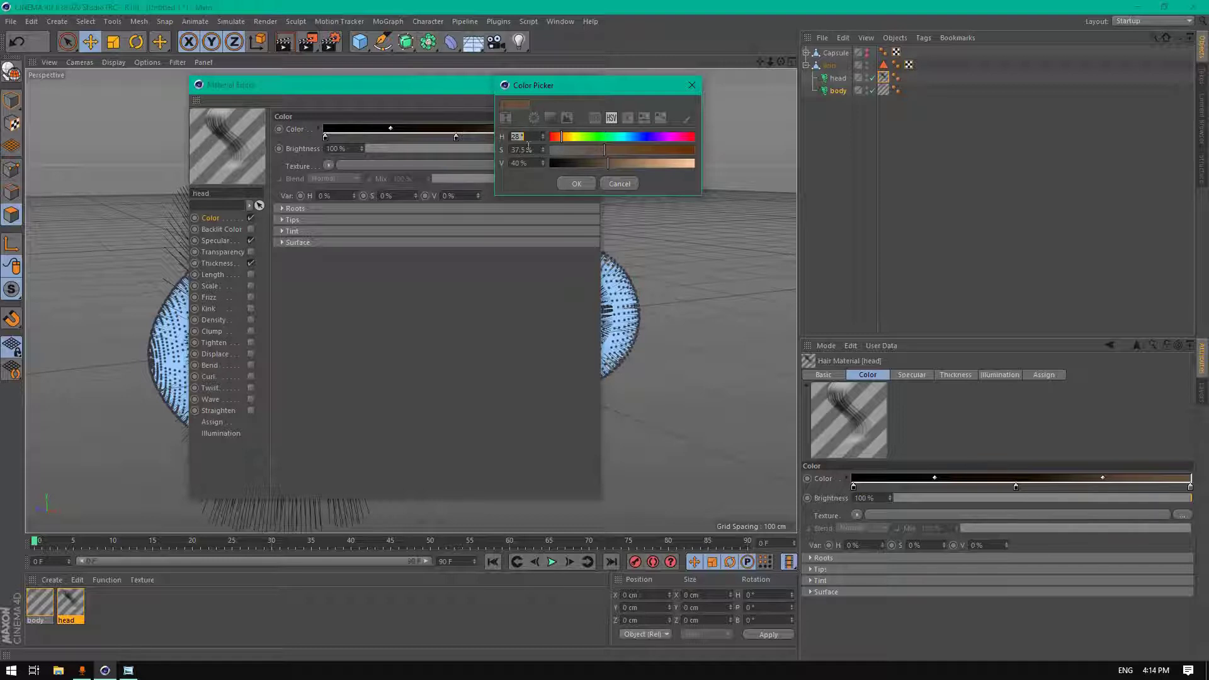
pyautogui.click(527, 150)
pyautogui.write('35')
pyautogui.press('Tab')
pyautogui.click(575, 184)
# - Set the head material's primary specular strength to 15% and sharpness to 25
pyautogui.click(224, 240)
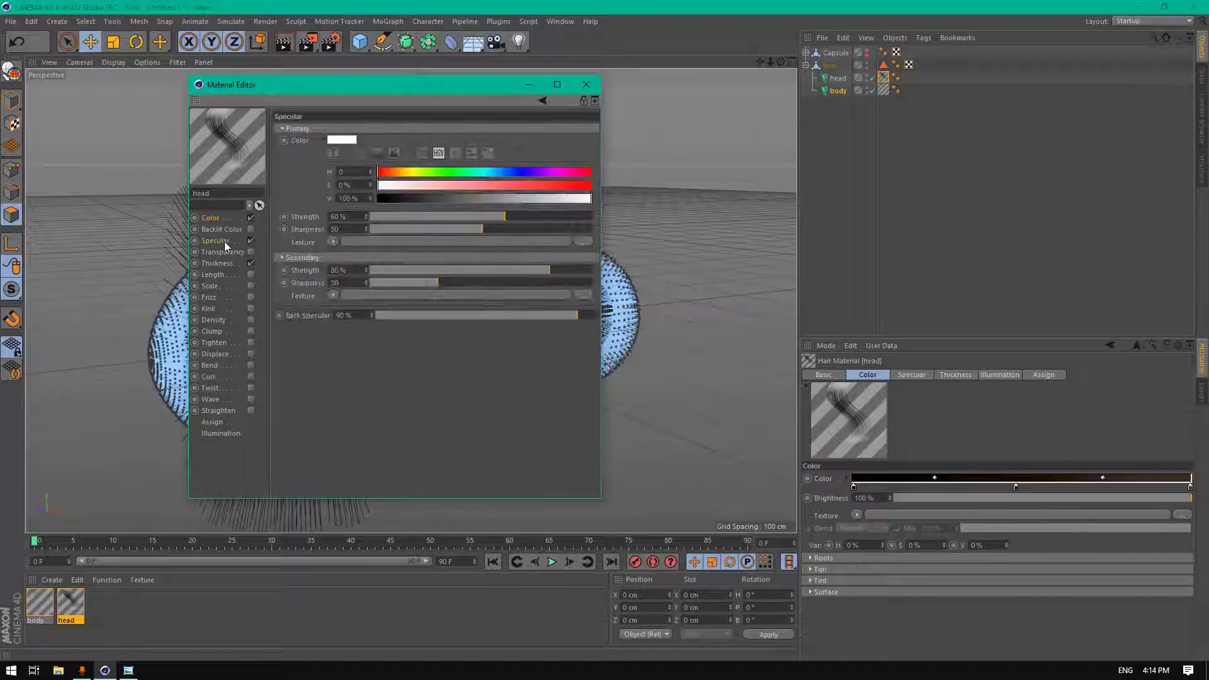
pyautogui.doubleClick(353, 216)
pyautogui.write('15')
pyautogui.doubleClick(340, 230)
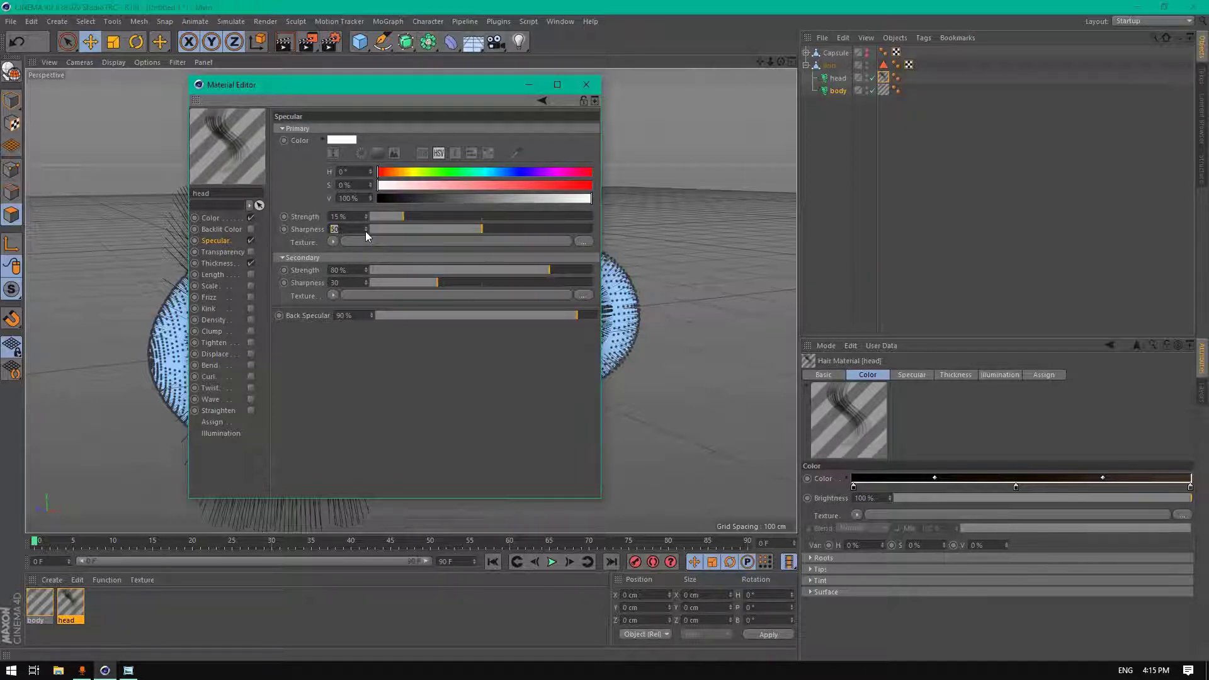
pyautogui.write('25')
pyautogui.press('Return')
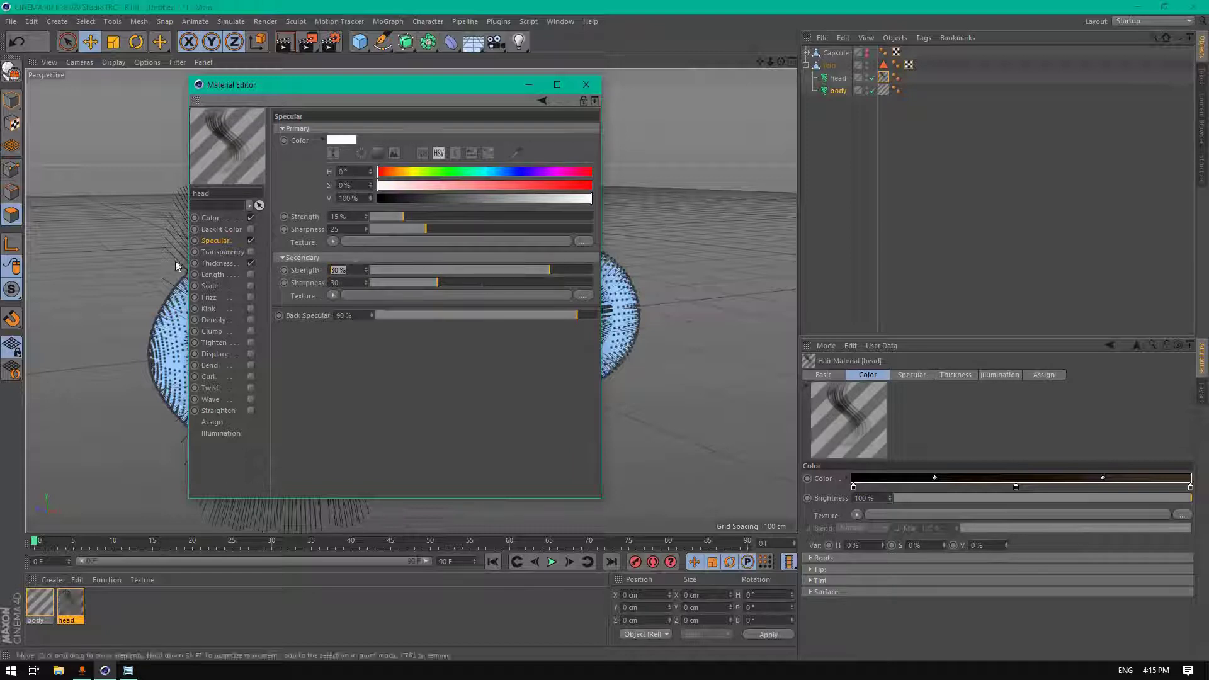
# - Set the head material's secondary specular strength to 35% and its back specular to 45%
pyautogui.doubleClick(335, 269)
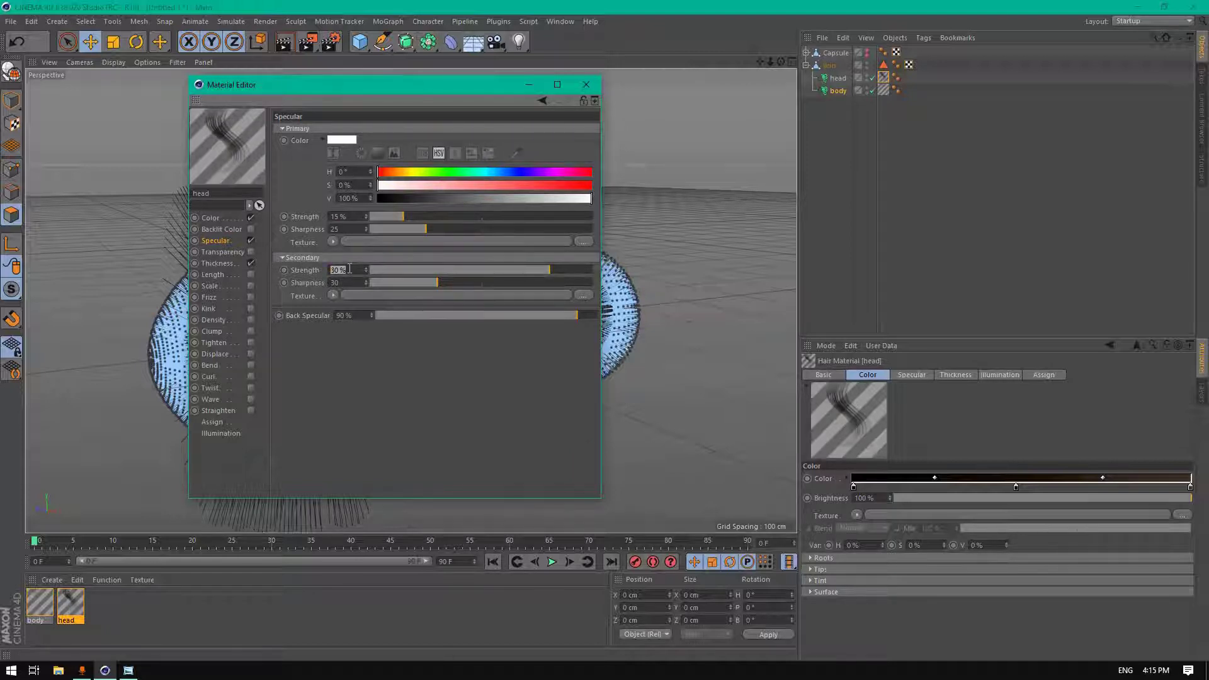
pyautogui.write('35')
pyautogui.press('Tab')
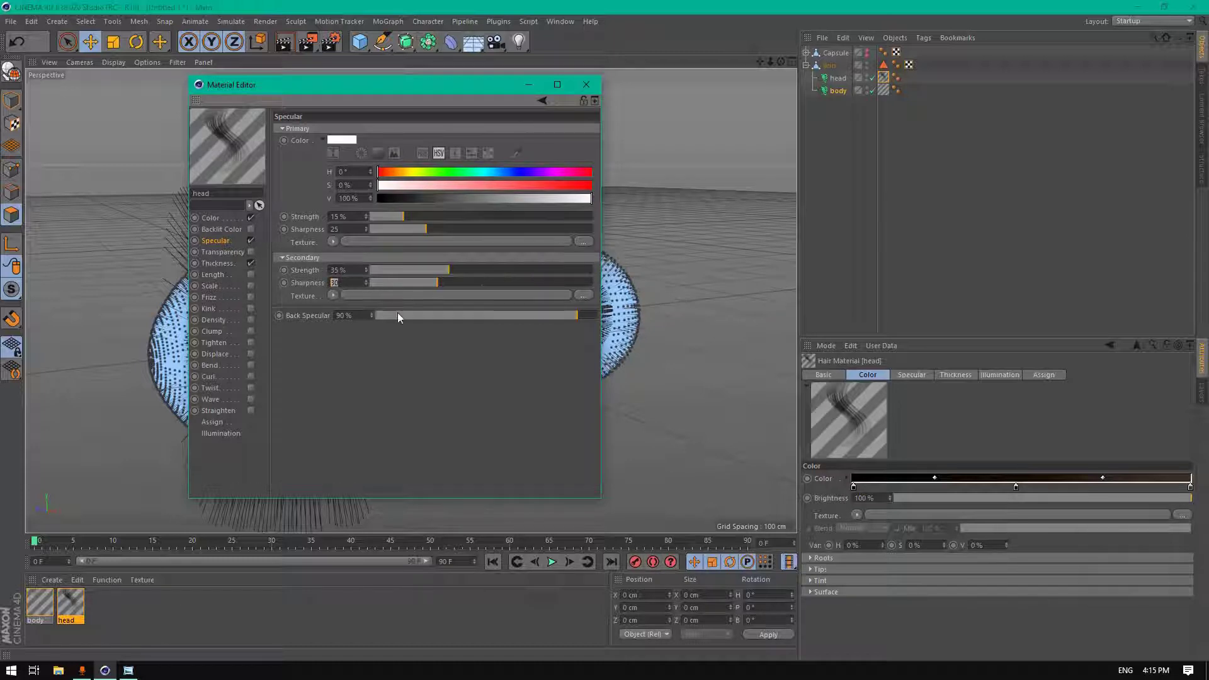
pyautogui.moveTo(354, 316); pyautogui.dragTo(335, 316)
pyautogui.write('45')
pyautogui.press('Return')
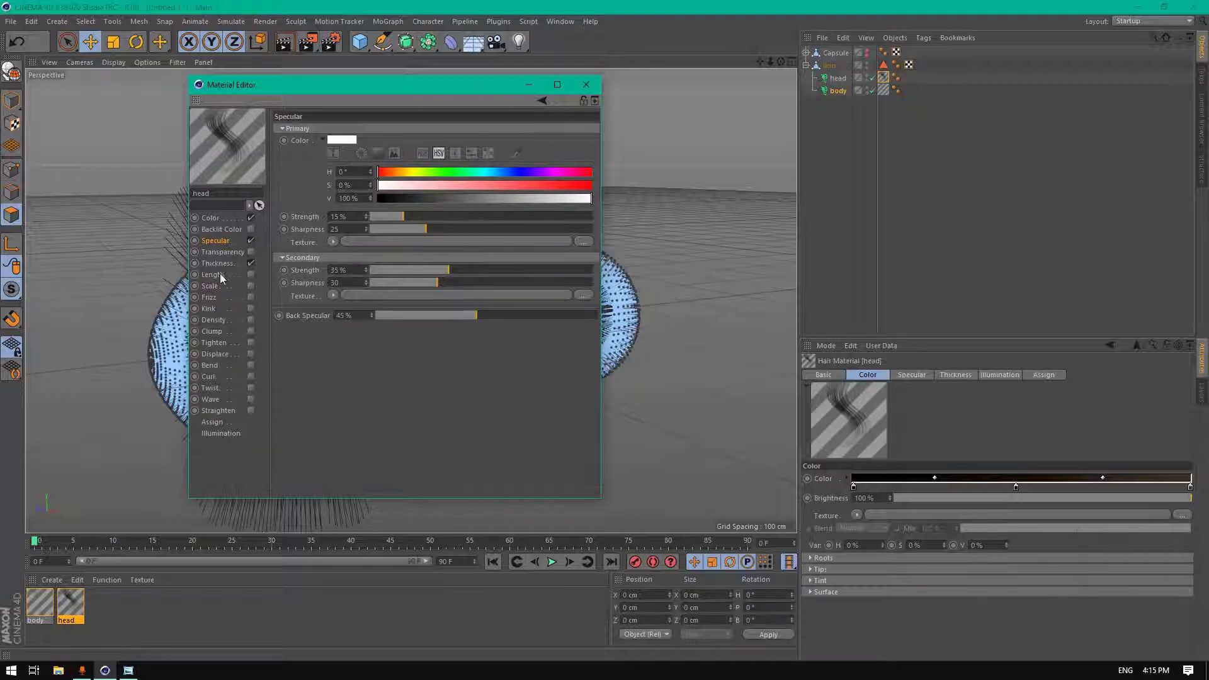
# - Enable the Length and Frizz channels of the head hair material
pyautogui.click(210, 276)
pyautogui.click(251, 275)
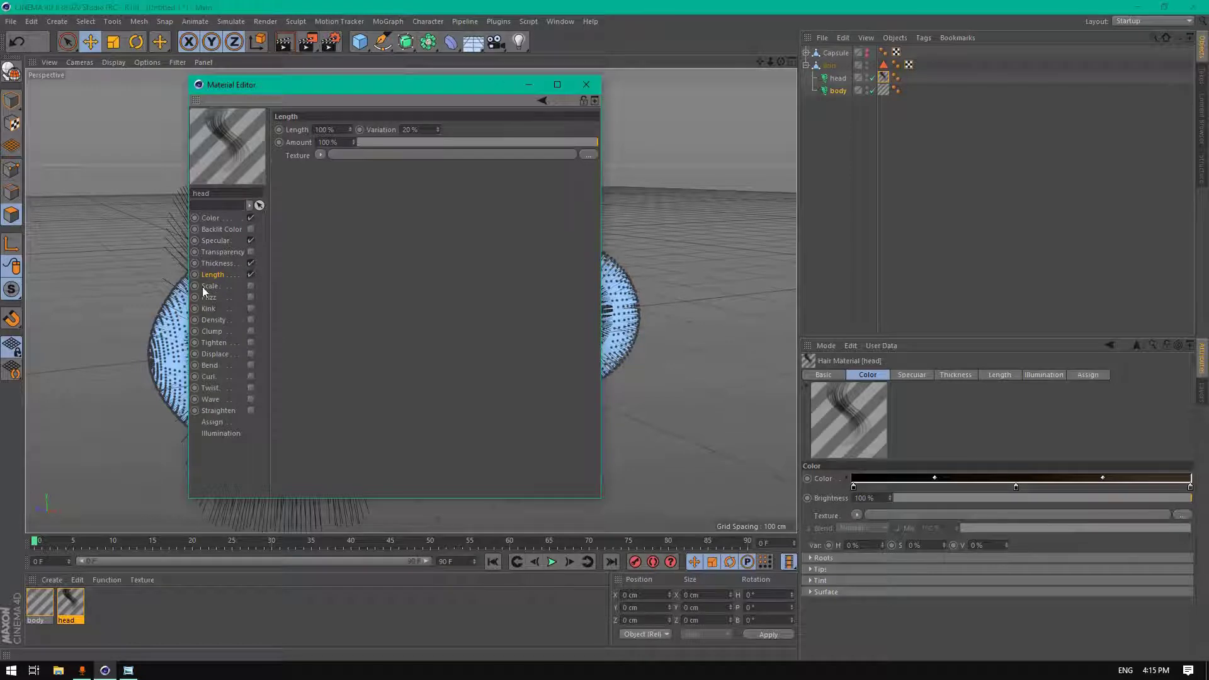
pyautogui.click(207, 286)
pyautogui.click(213, 297)
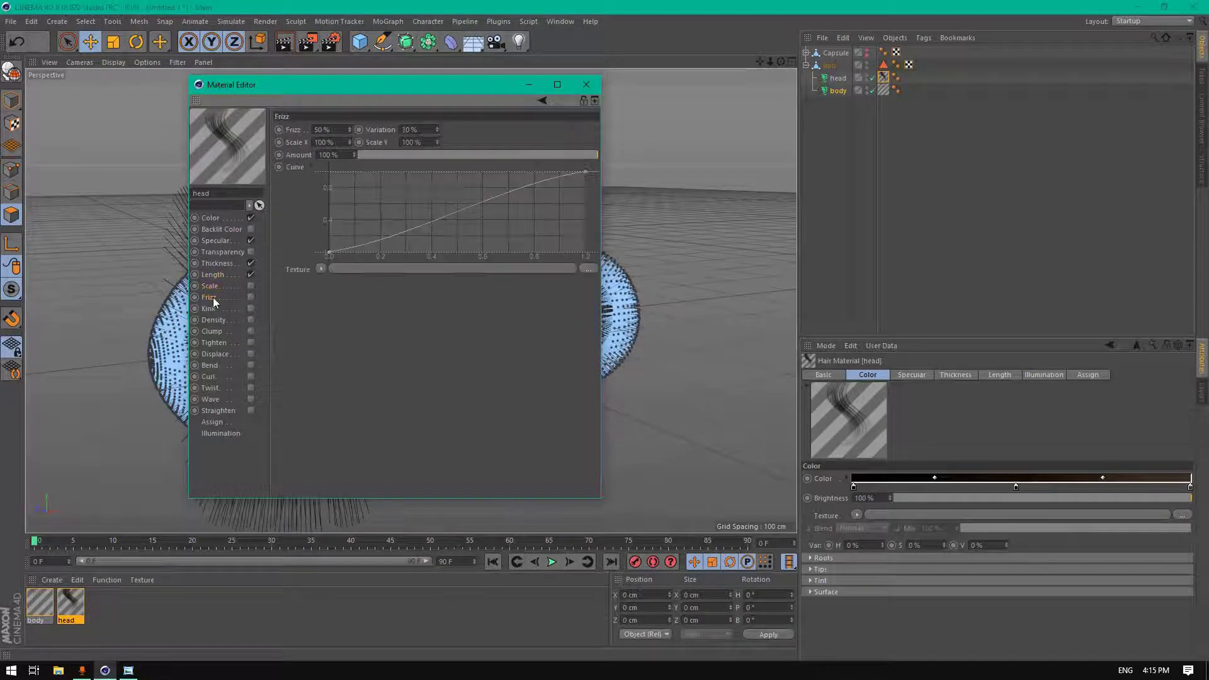
pyautogui.click(251, 297)
pyautogui.doubleClick(321, 130)
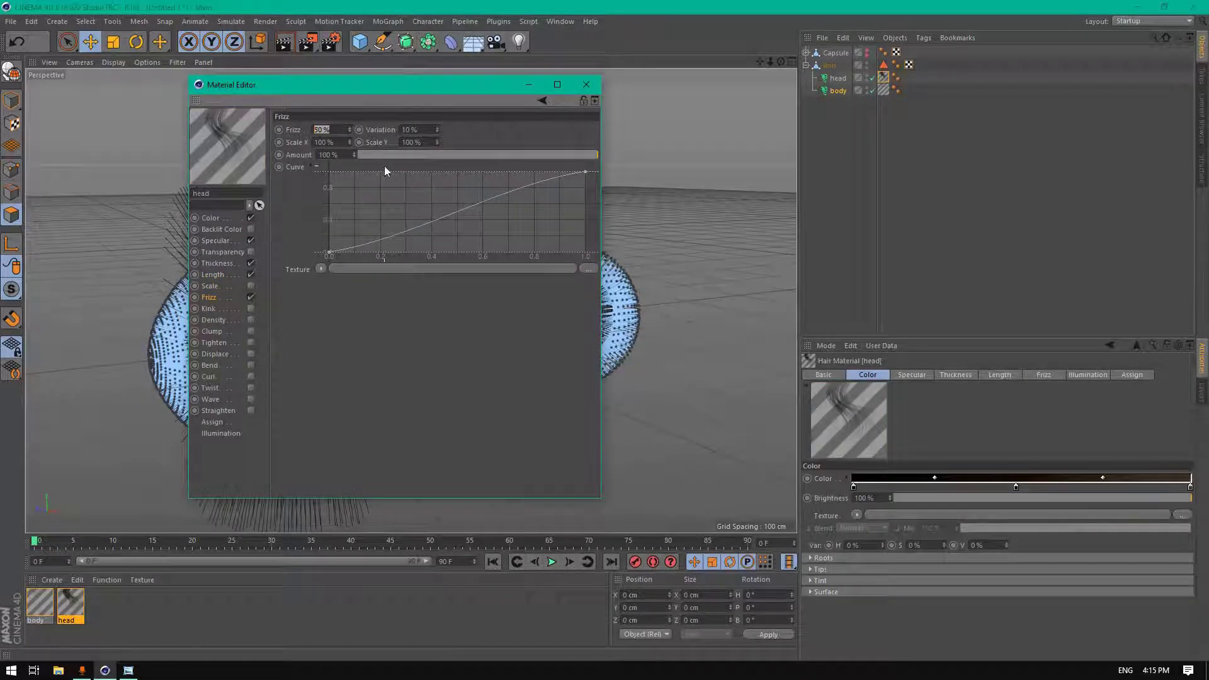
# - Set the head material's hair thickness to 0.5 cm at the root and 0 at the tip
pyautogui.click(217, 263)
pyautogui.click(350, 129)
pyautogui.doubleClick(350, 131)
pyautogui.write('0.5')
pyautogui.press('Tab')
pyautogui.write('0')
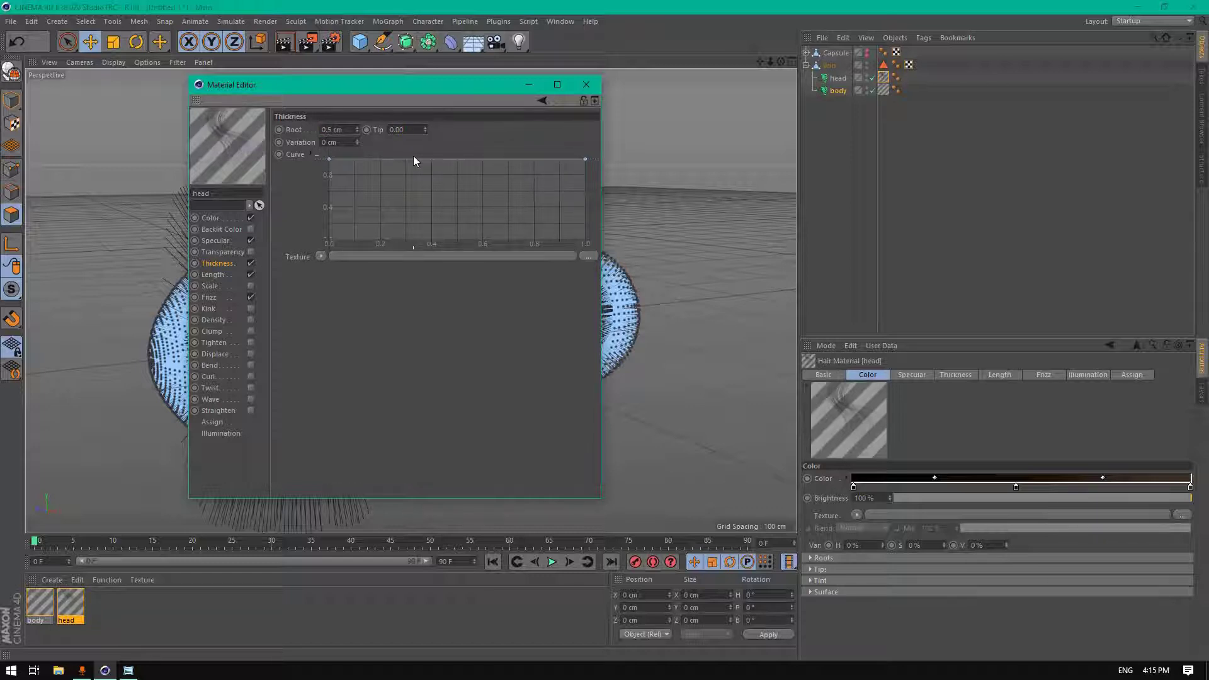
pyautogui.press('Return')
# - Set the head material's frizz to 10% and reshape its curve with two added points near the middle
pyautogui.click(218, 312)
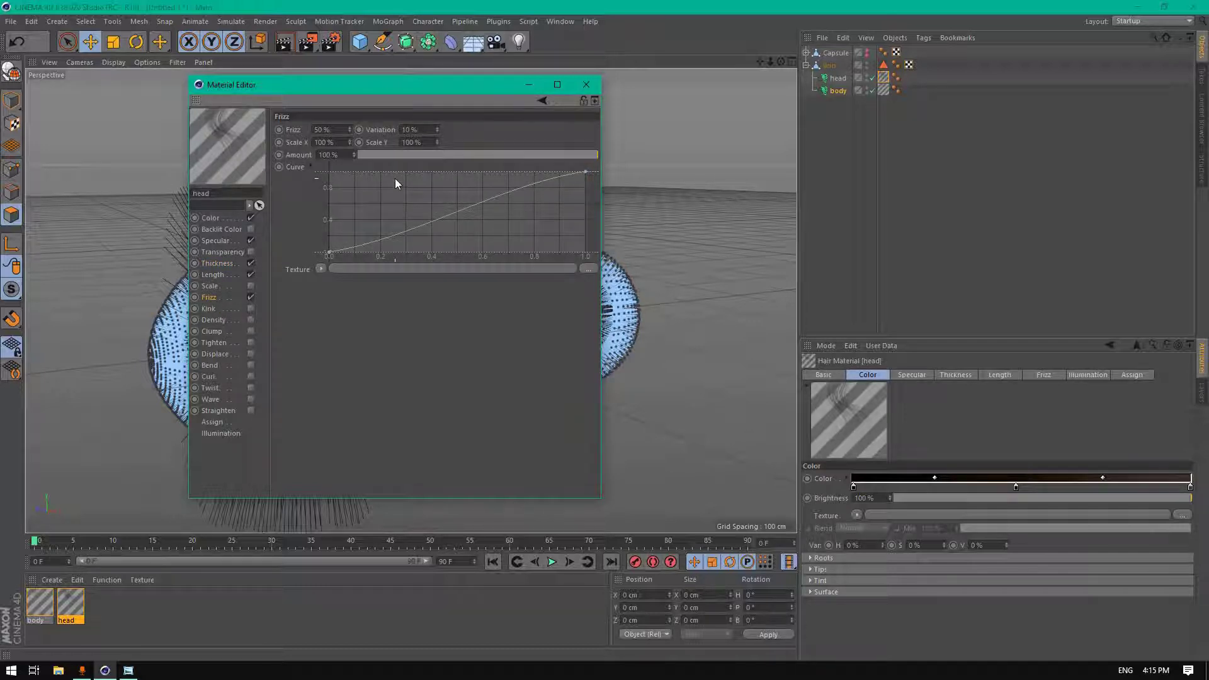
pyautogui.doubleClick(338, 130)
pyautogui.write('10')
pyautogui.keyDown('ctrl'); pyautogui.click(453, 213); pyautogui.keyUp('ctrl')
pyautogui.moveTo(452, 213); pyautogui.dragTo(451, 218)
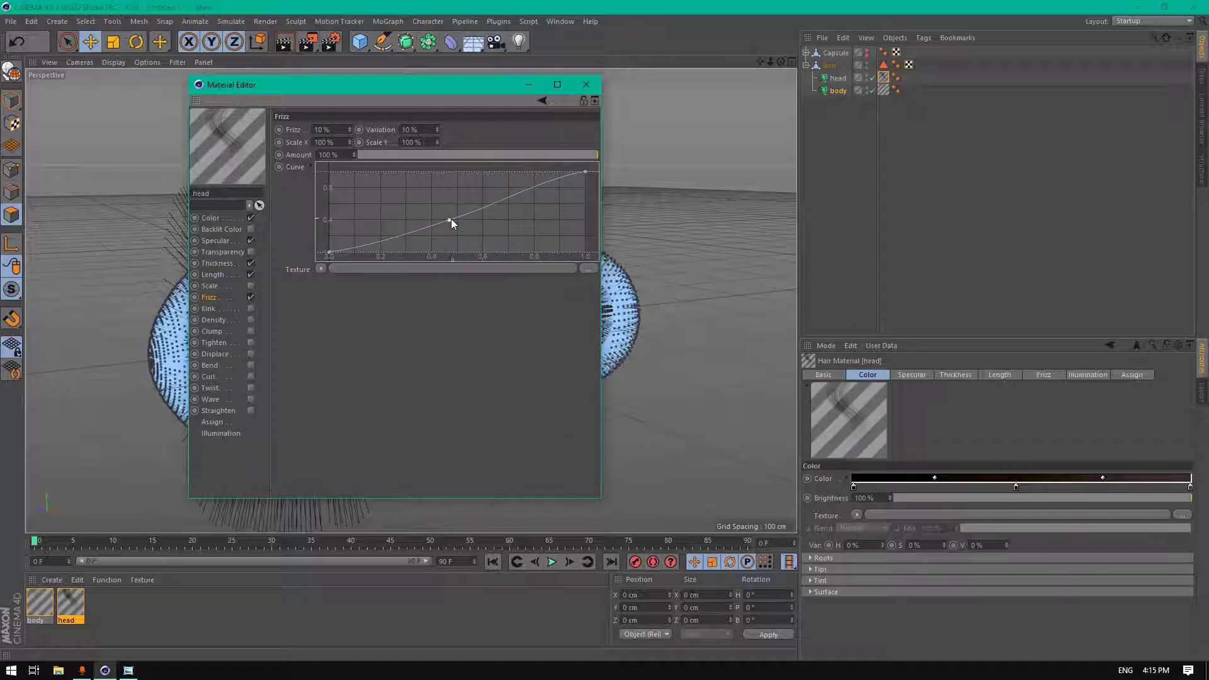
pyautogui.keyDown('ctrl'); pyautogui.click(479, 201); pyautogui.keyUp('ctrl')
pyautogui.moveTo(478, 198); pyautogui.dragTo(482, 199)
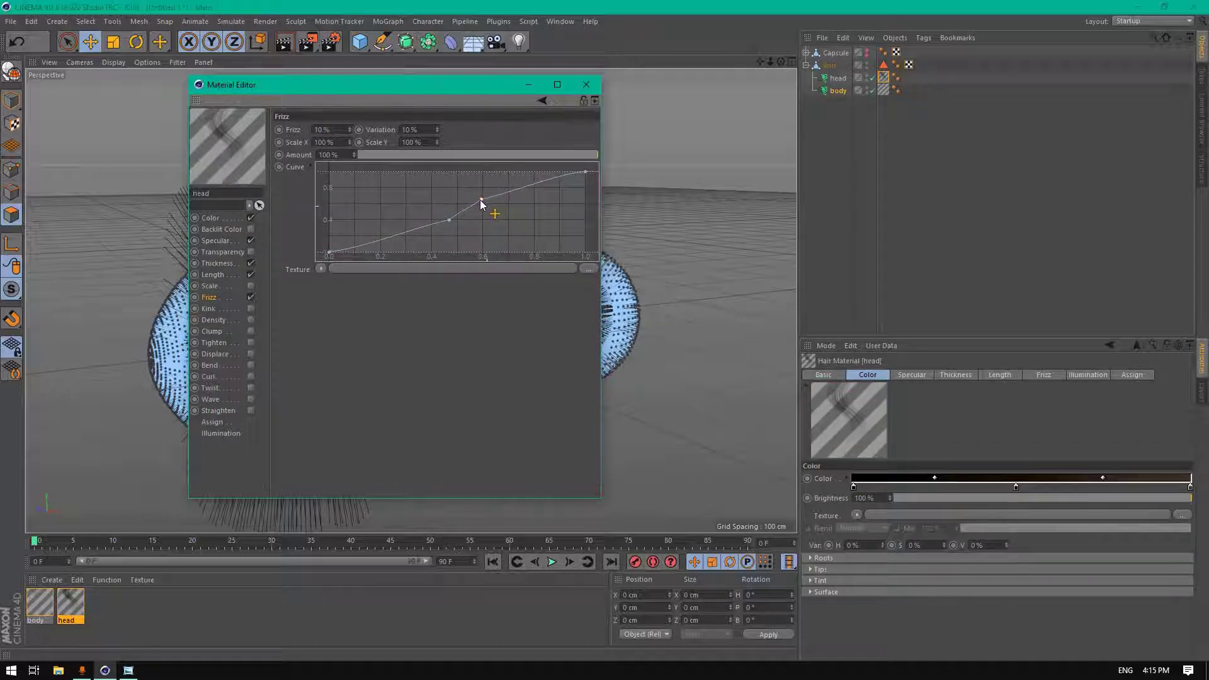
# - Enable Kink on the head material at 15% and pull its curve down to about 0.2 near position 0.6
pyautogui.click(215, 310)
pyautogui.click(251, 308)
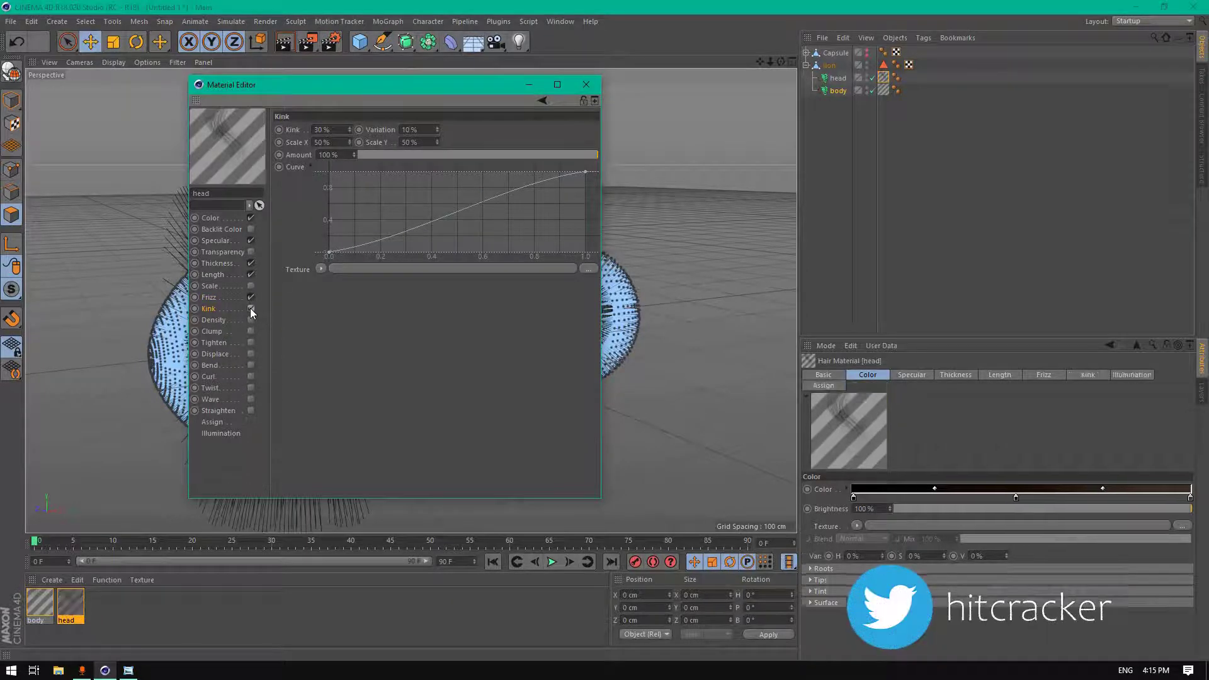
pyautogui.doubleClick(329, 129)
pyautogui.write('10')
pyautogui.press('Return')
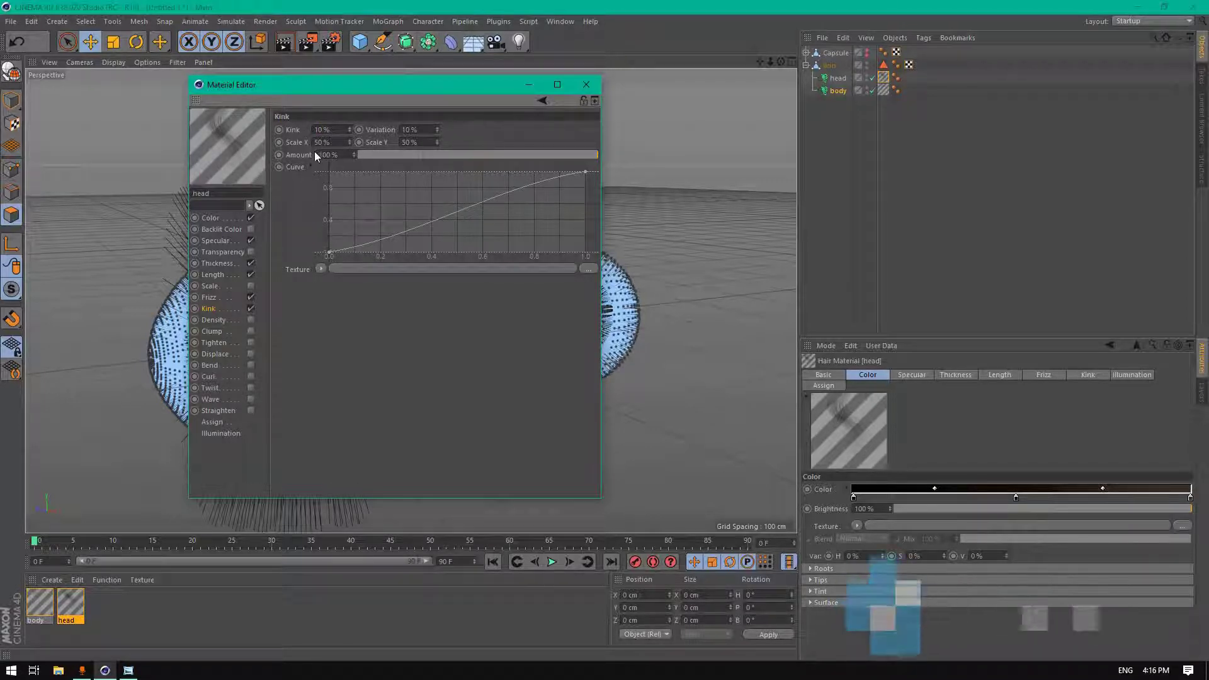
pyautogui.moveTo(331, 130); pyautogui.dragTo(290, 132)
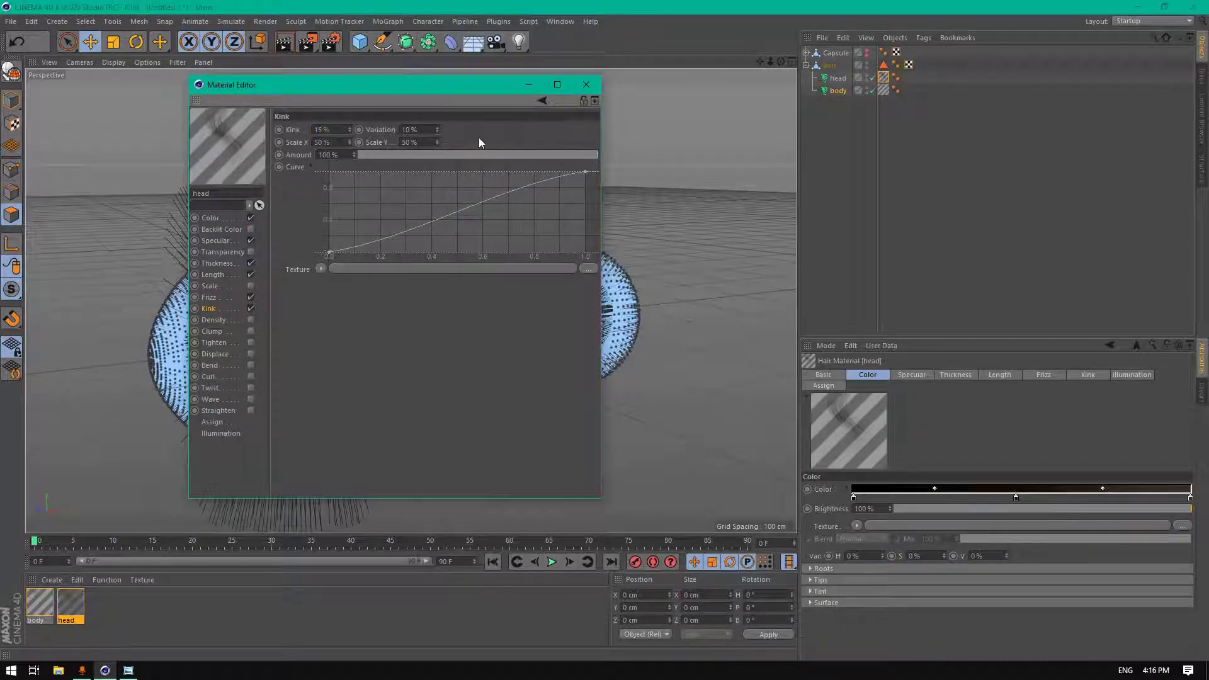
pyautogui.click(209, 297)
pyautogui.click(208, 309)
pyautogui.moveTo(489, 203); pyautogui.dragTo(483, 236)
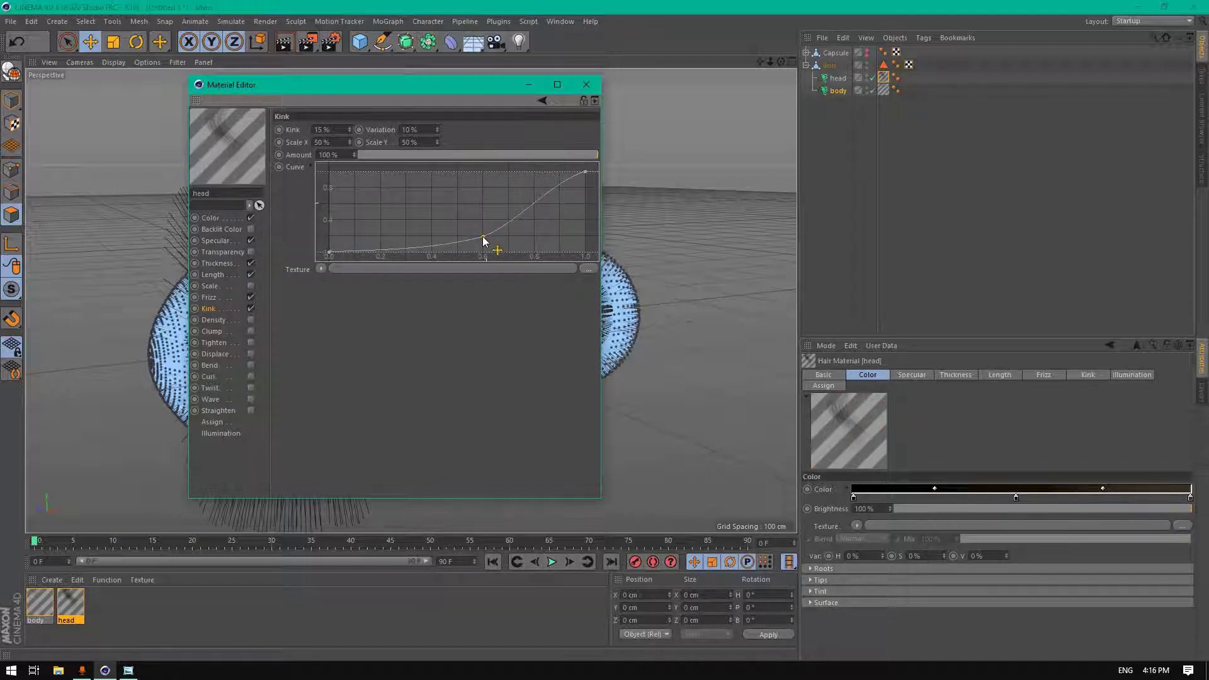
# - Enable Clump on the head material with a count of 1% and a radius of 2 cm, and close its settings
pyautogui.click(219, 331)
pyautogui.click(251, 330)
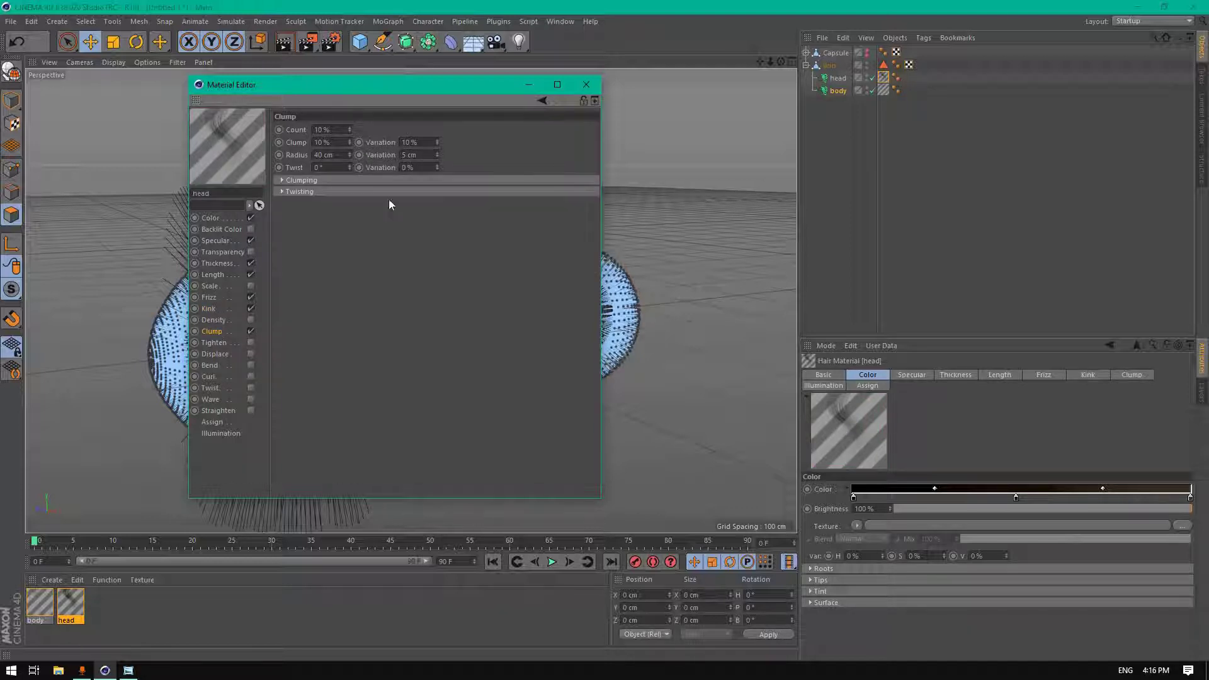
pyautogui.doubleClick(342, 130)
pyautogui.write('15')
pyautogui.press('Return')
pyautogui.doubleClick(344, 156)
pyautogui.write('25')
pyautogui.click(586, 85)
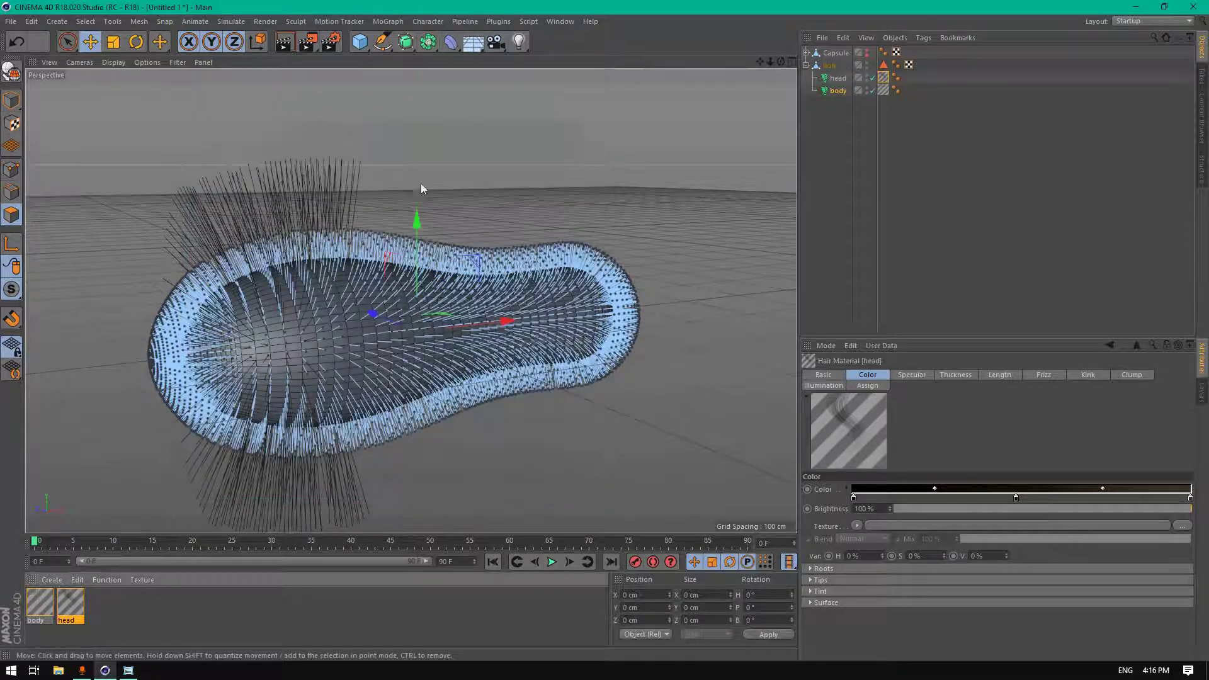
# - Create a new standard material and disable its Reflectance channel
pyautogui.doubleClick(115, 612)
pyautogui.doubleClick(38, 602)
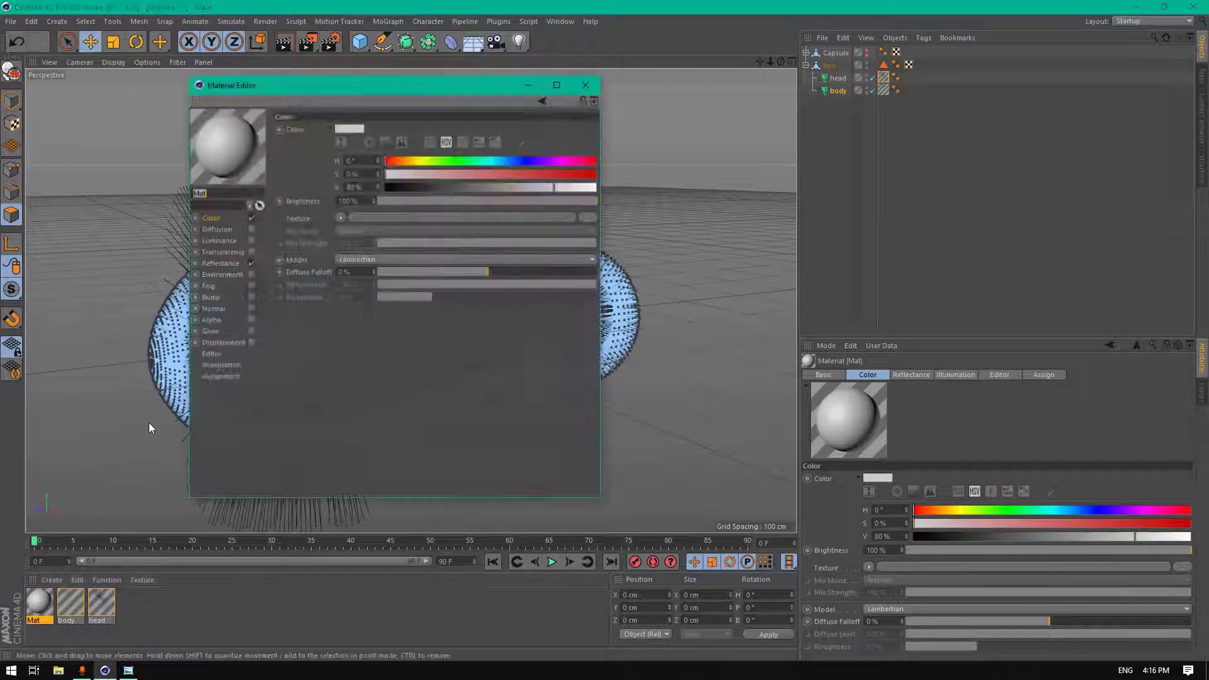
pyautogui.click(240, 264)
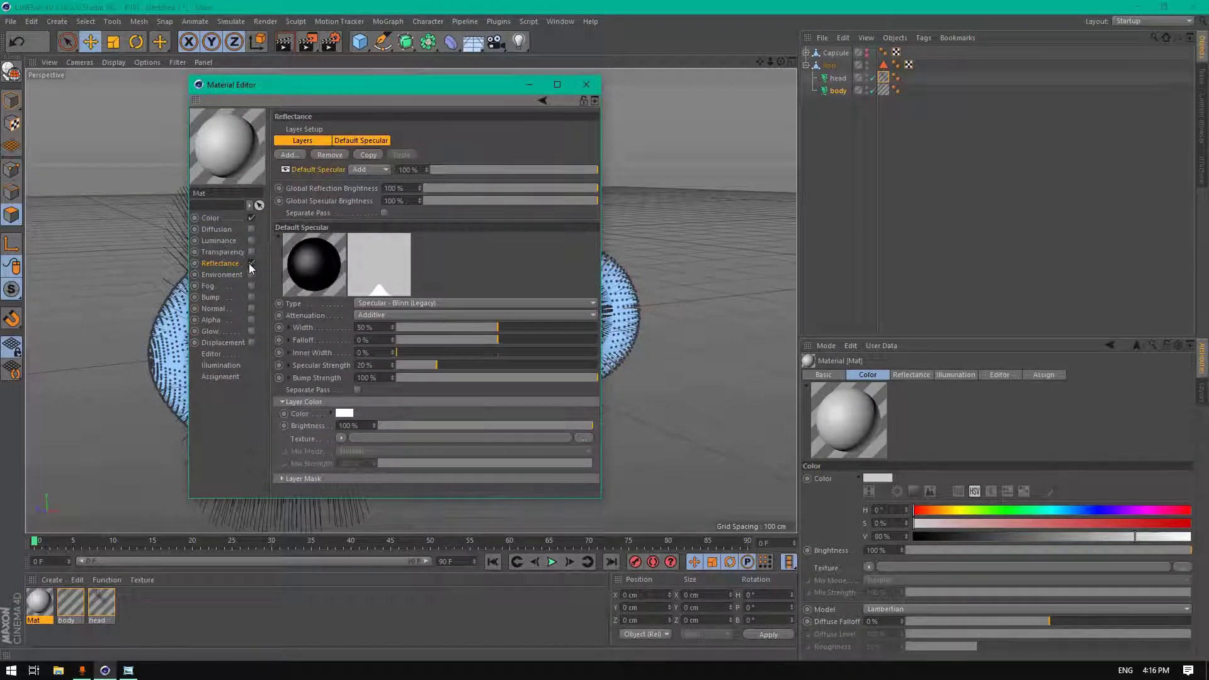
pyautogui.click(252, 263)
# - Load a Noise shader as the new material's color texture and open the shader's settings
pyautogui.click(212, 217)
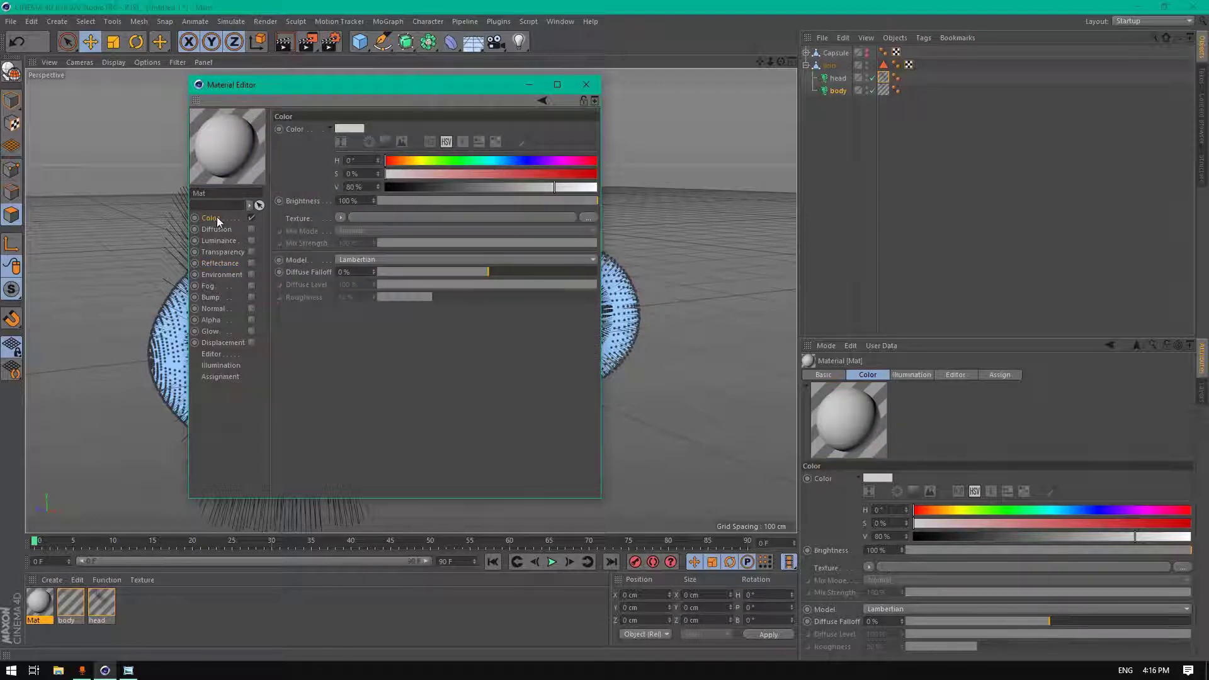
pyautogui.click(341, 218)
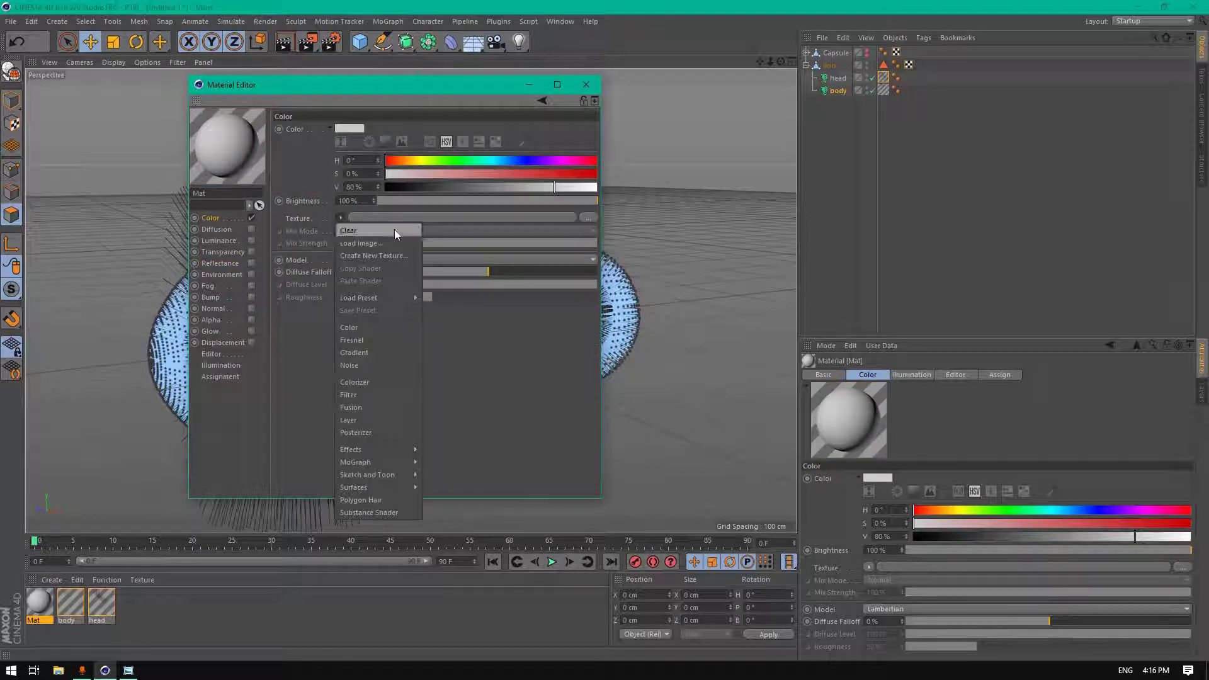
pyautogui.click(361, 365)
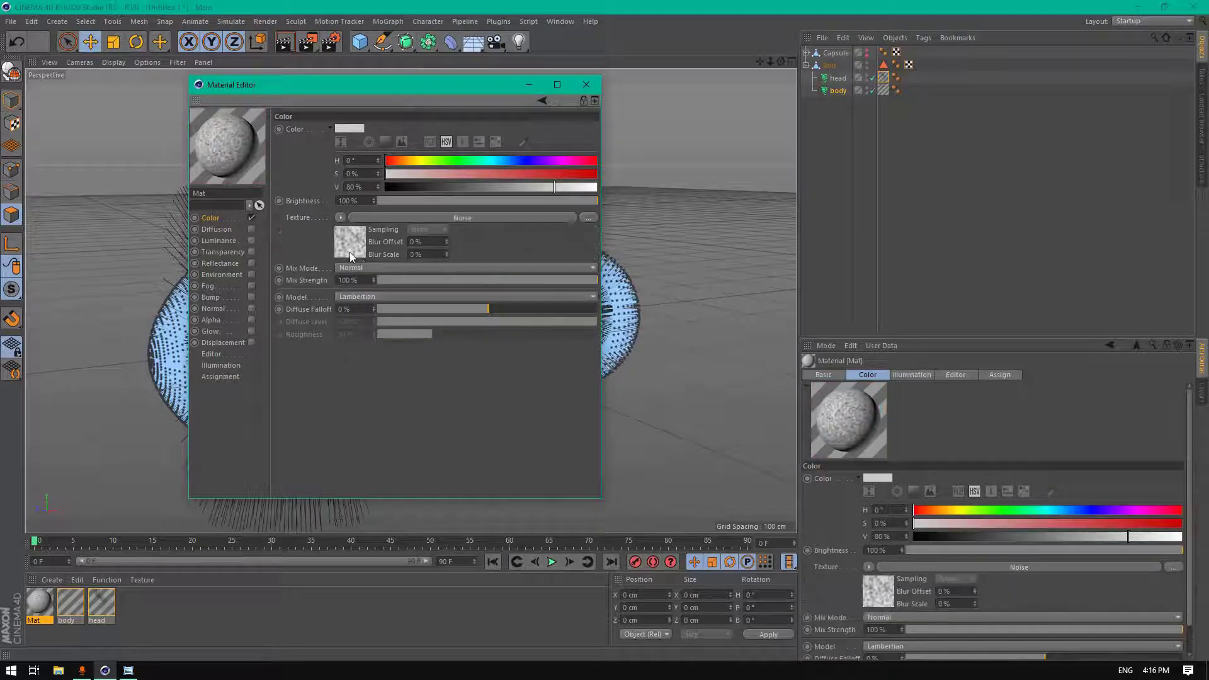
pyautogui.click(349, 252)
# - Set the noise shader's Color 1 to hue 12°, saturation 5% and value 80%
pyautogui.click(363, 228)
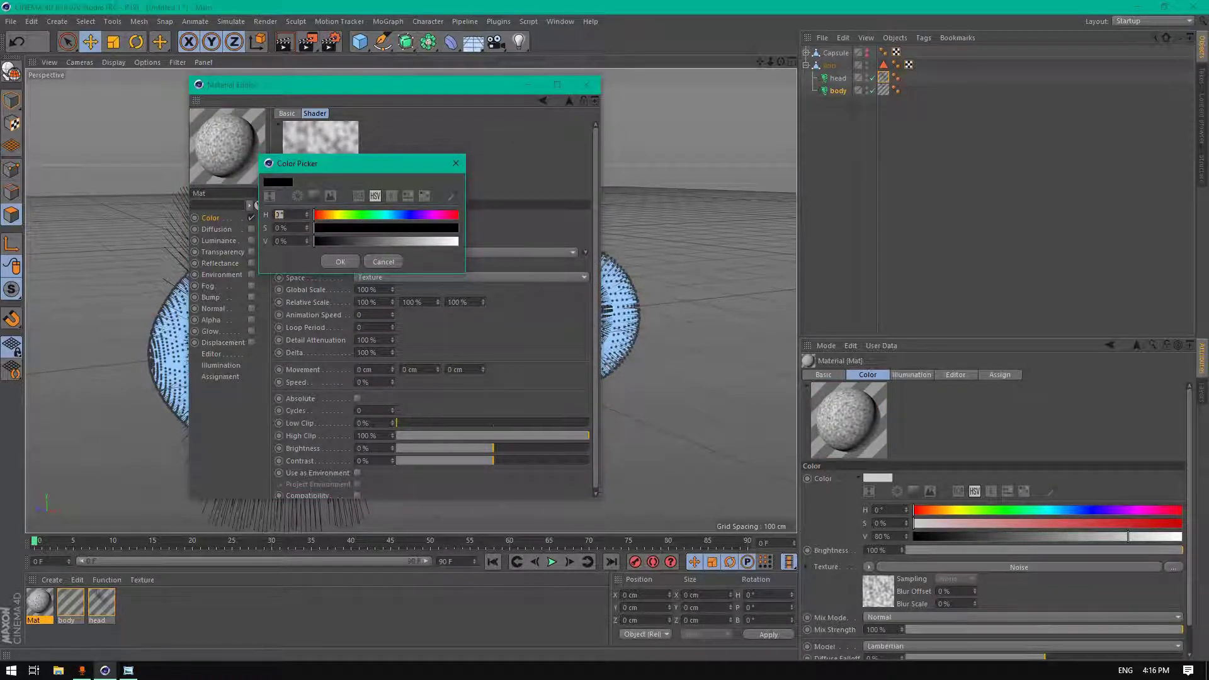
pyautogui.write('12')
pyautogui.press('Tab')
pyautogui.write('5')
pyautogui.press('Tab')
pyautogui.write('80')
pyautogui.click(340, 262)
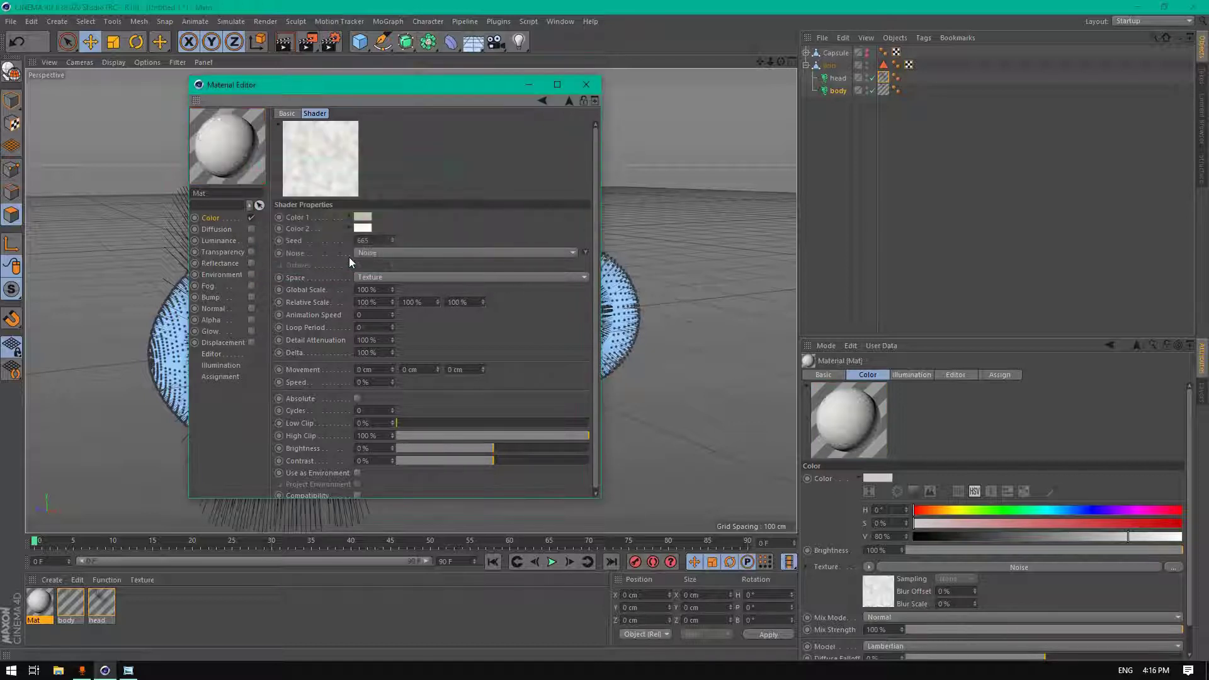
# - Set the noise shader's Color 2 to a muted brown with hue 33°, saturation 25% and value 60%
pyautogui.click(362, 229)
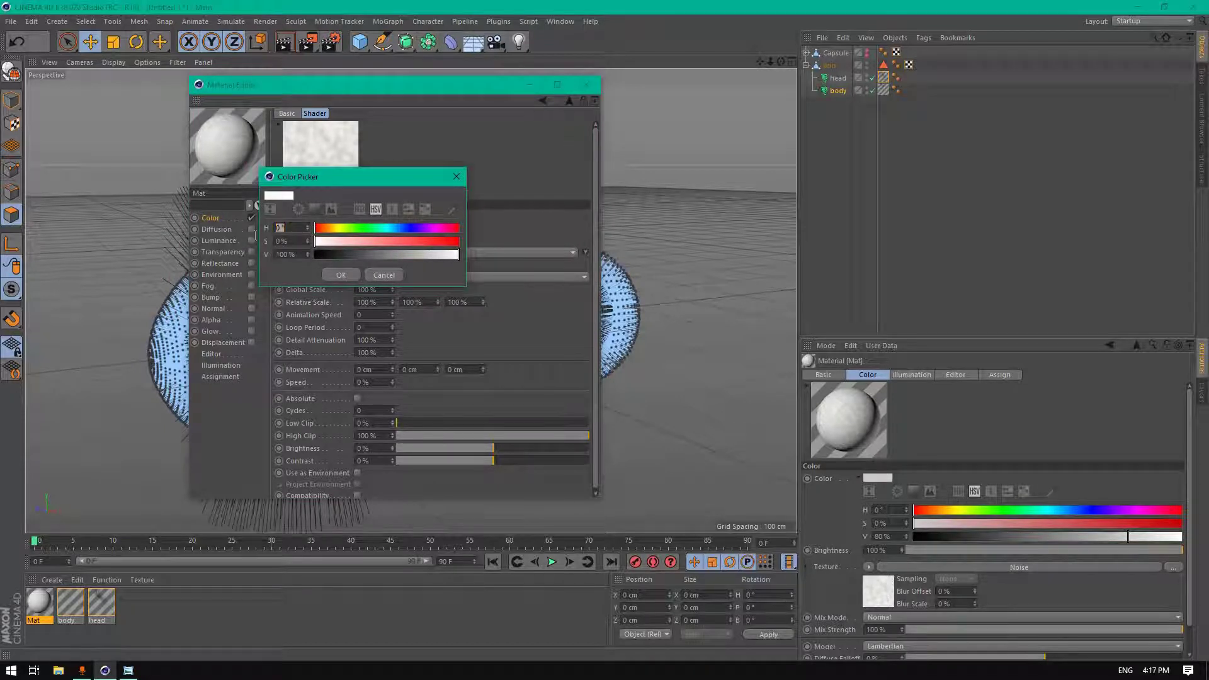
pyautogui.write('22')
pyautogui.press('Tab')
pyautogui.write('1')
pyautogui.moveTo(291, 233); pyautogui.dragTo(270, 249)
pyautogui.write('33')
pyautogui.write('1')
pyautogui.write('25')
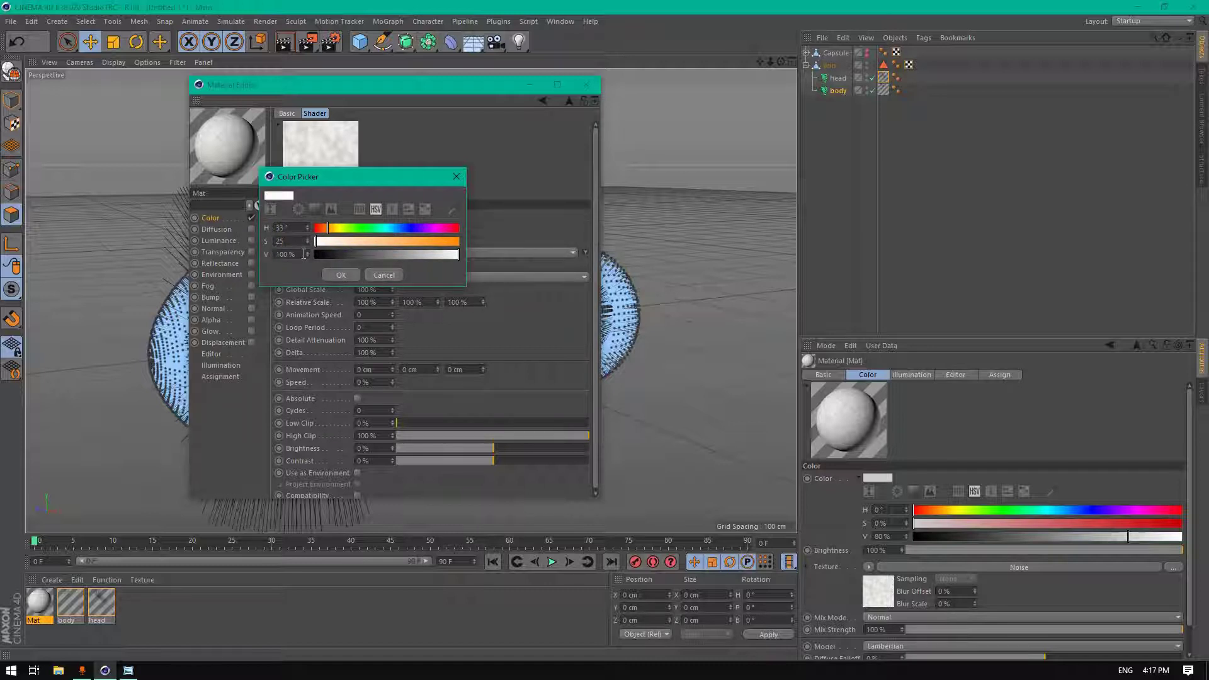
pyautogui.press('Tab')
pyautogui.write('60')
pyautogui.press('Tab')
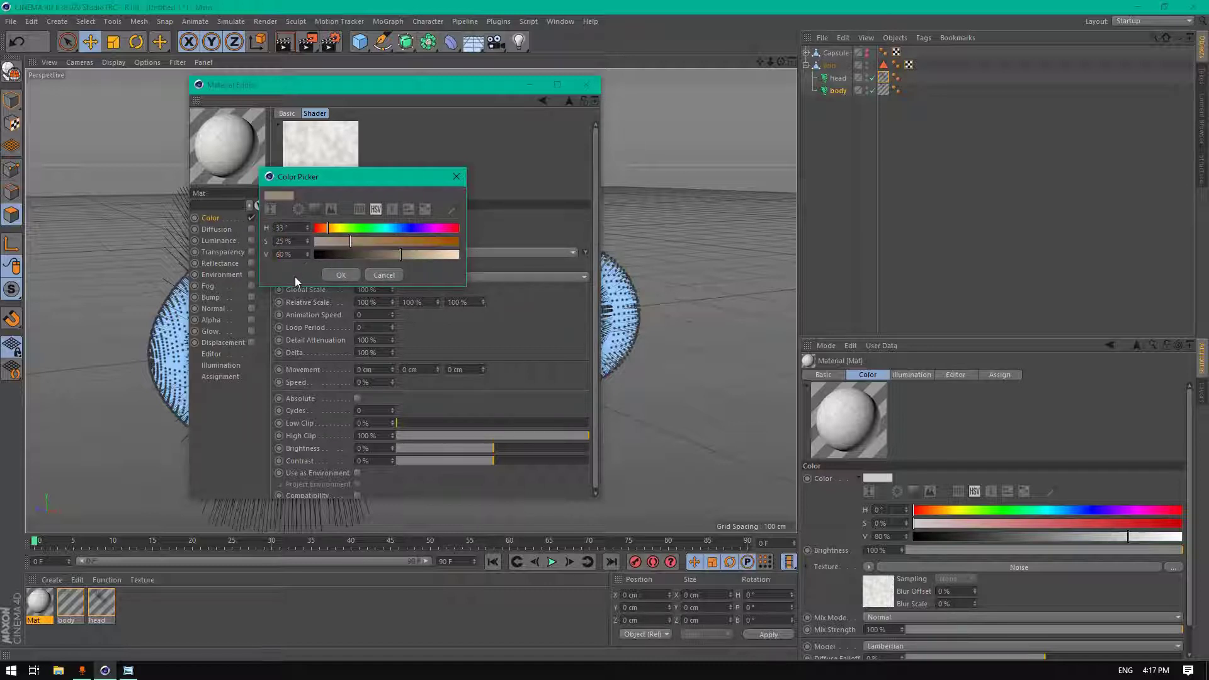
pyautogui.click(340, 275)
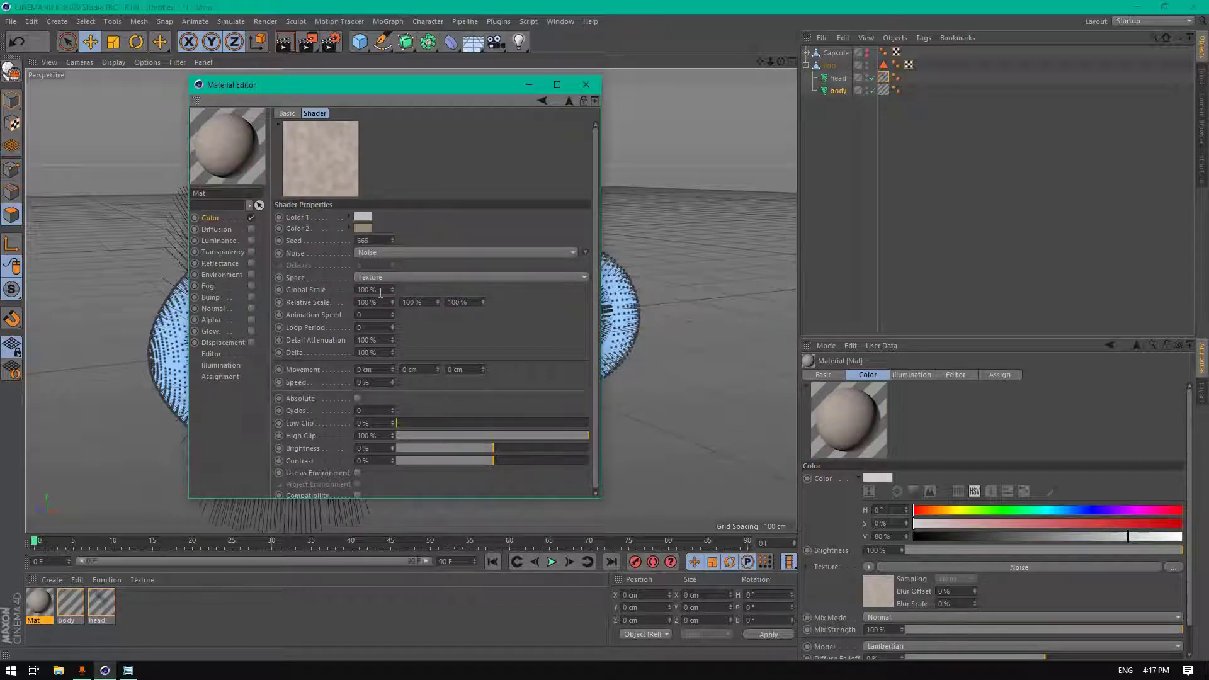
# - Set the noise shader's global scale to 500% and its third movement value to 0.001 cm
pyautogui.moveTo(380, 293); pyautogui.dragTo(334, 294)
pyautogui.write('500')
pyautogui.press('Return')
pyautogui.doubleClick(458, 372)
pyautogui.write('0.001')
pyautogui.click(543, 100)
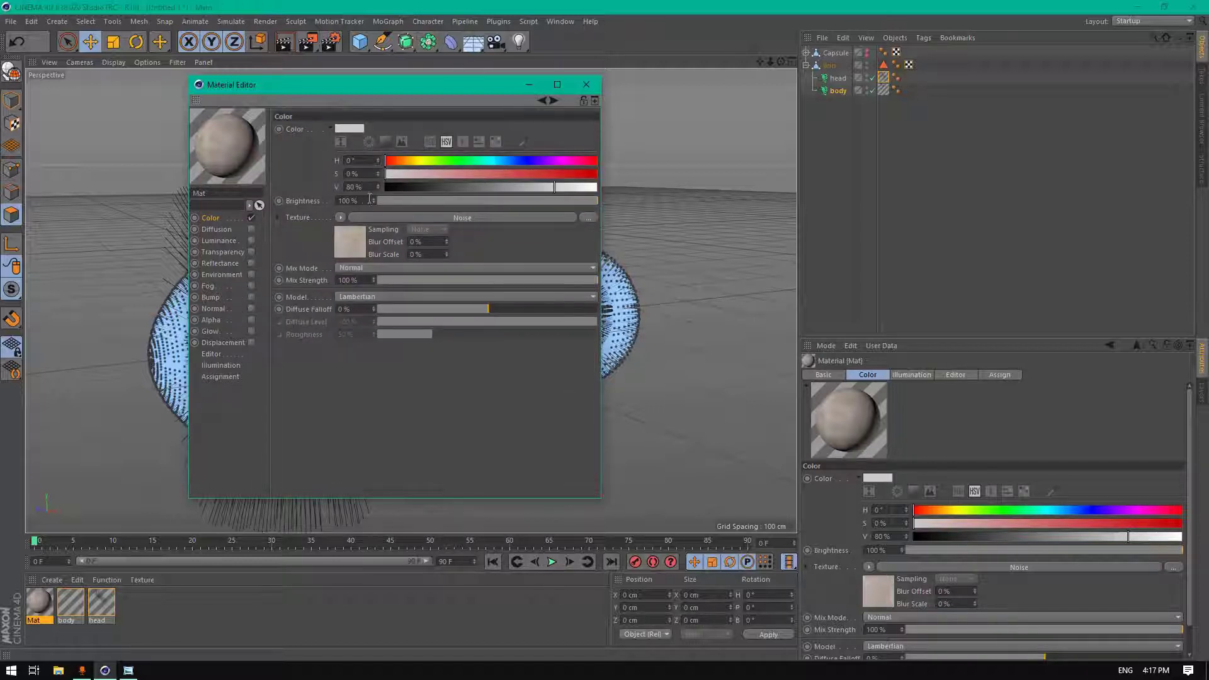
# - Set the new material's color brightness to 106%, mix mode to Multiply and shading model to Oren-Nayar
pyautogui.moveTo(372, 201); pyautogui.dragTo(372, 197)
pyautogui.click(350, 267)
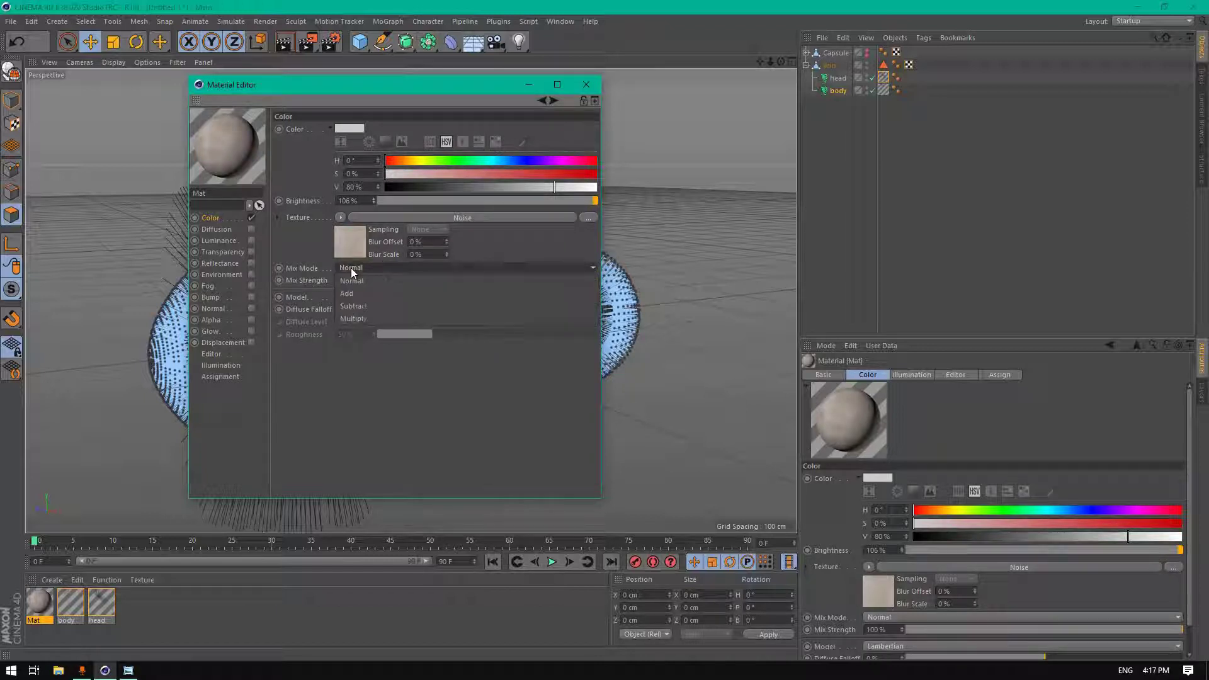
pyautogui.click(367, 318)
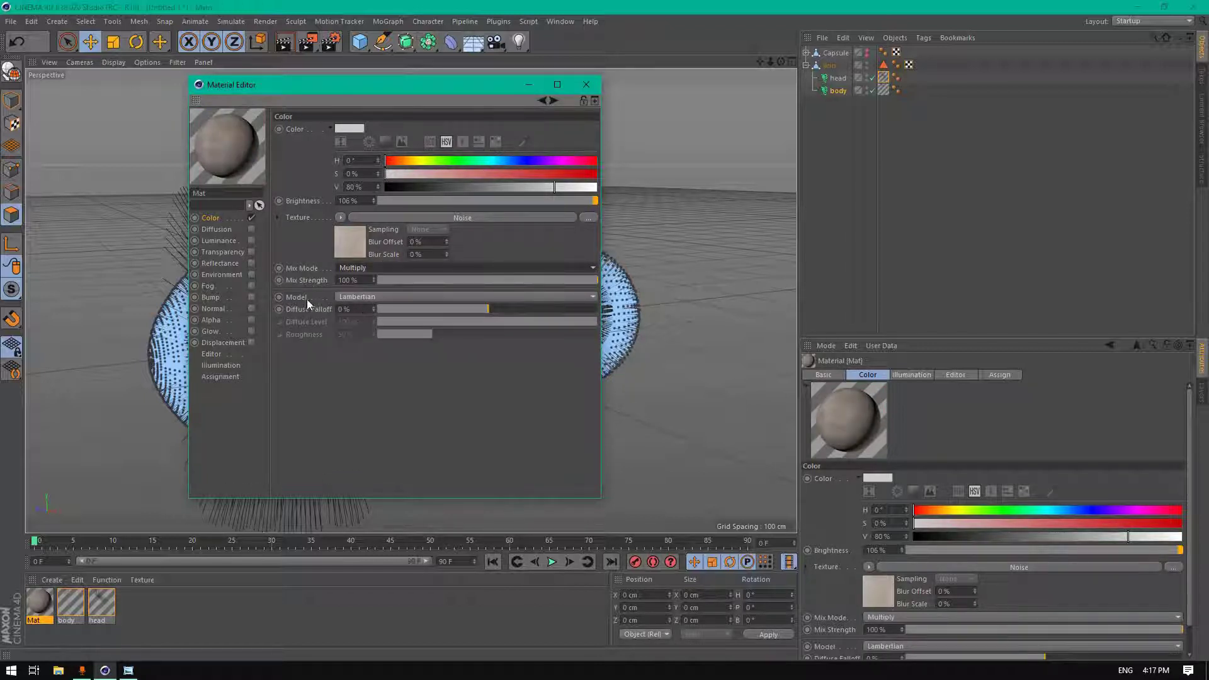
pyautogui.click(357, 298)
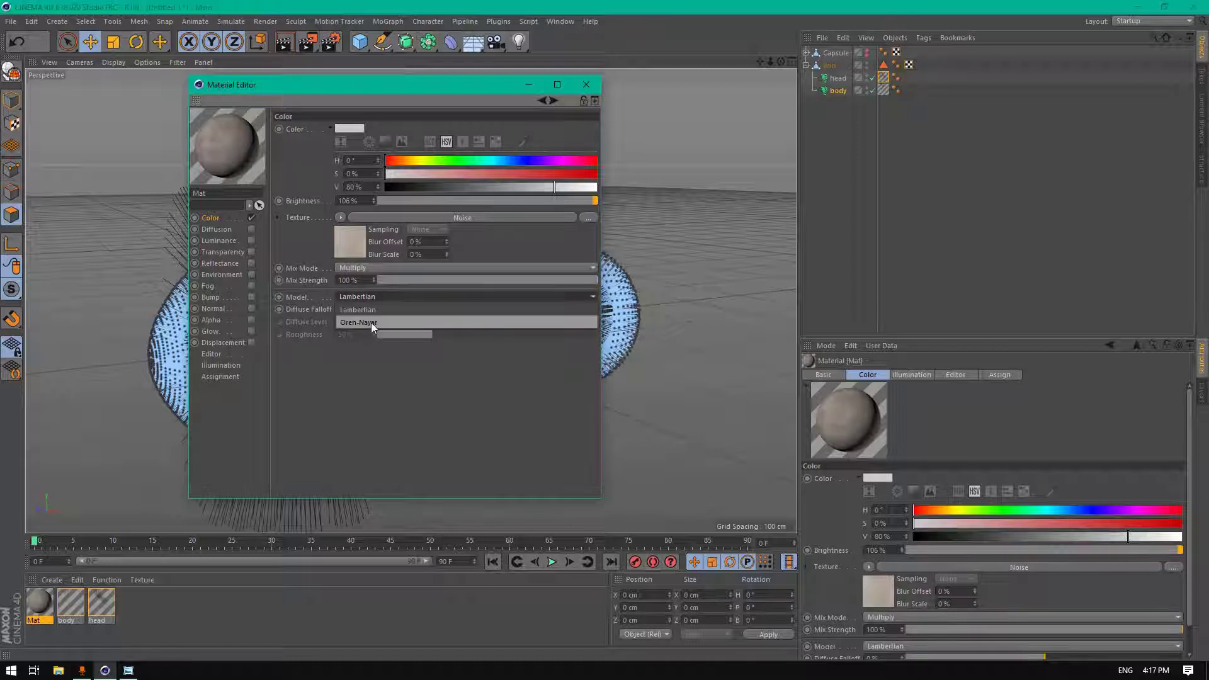
pyautogui.click(372, 323)
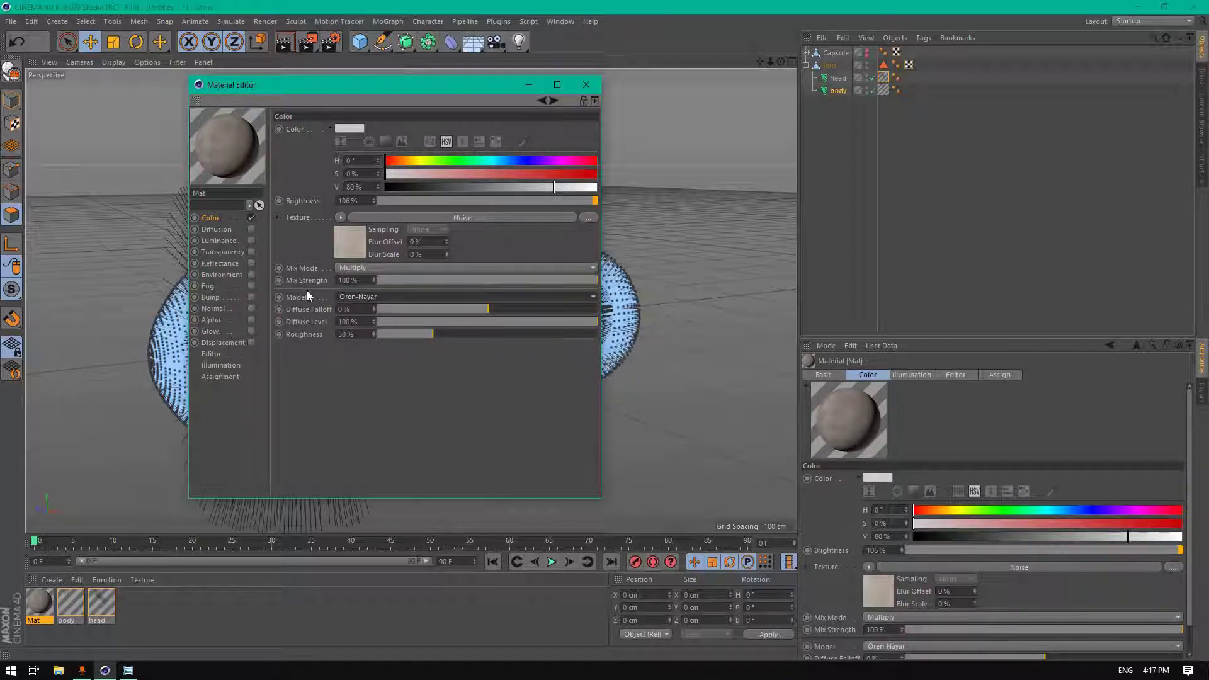
pyautogui.click(586, 84)
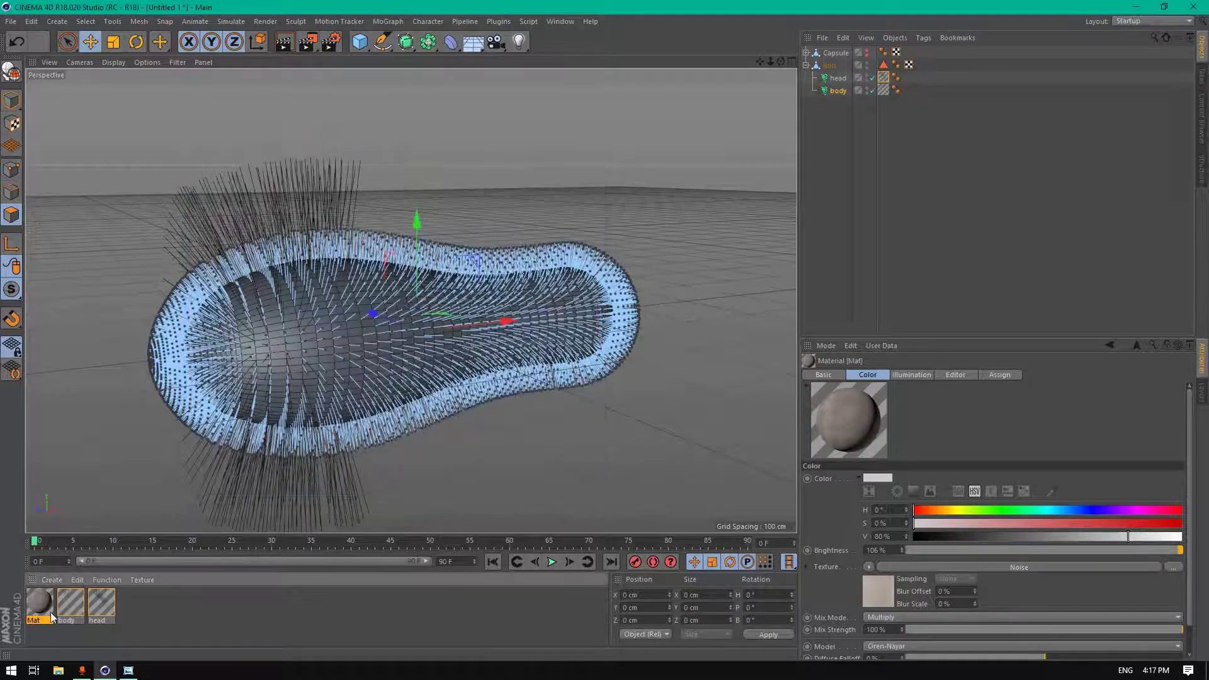
# - Apply the new material to the lion mesh and render a preview of it in the viewport
pyautogui.moveTo(52, 616)
pyautogui.mouseDown()
pyautogui.moveTo(785, 179)
pyautogui.moveTo(834, 66)
pyautogui.moveTo(750, 64)
pyautogui.mouseUp()
pyautogui.scroll(2, 435, 369)
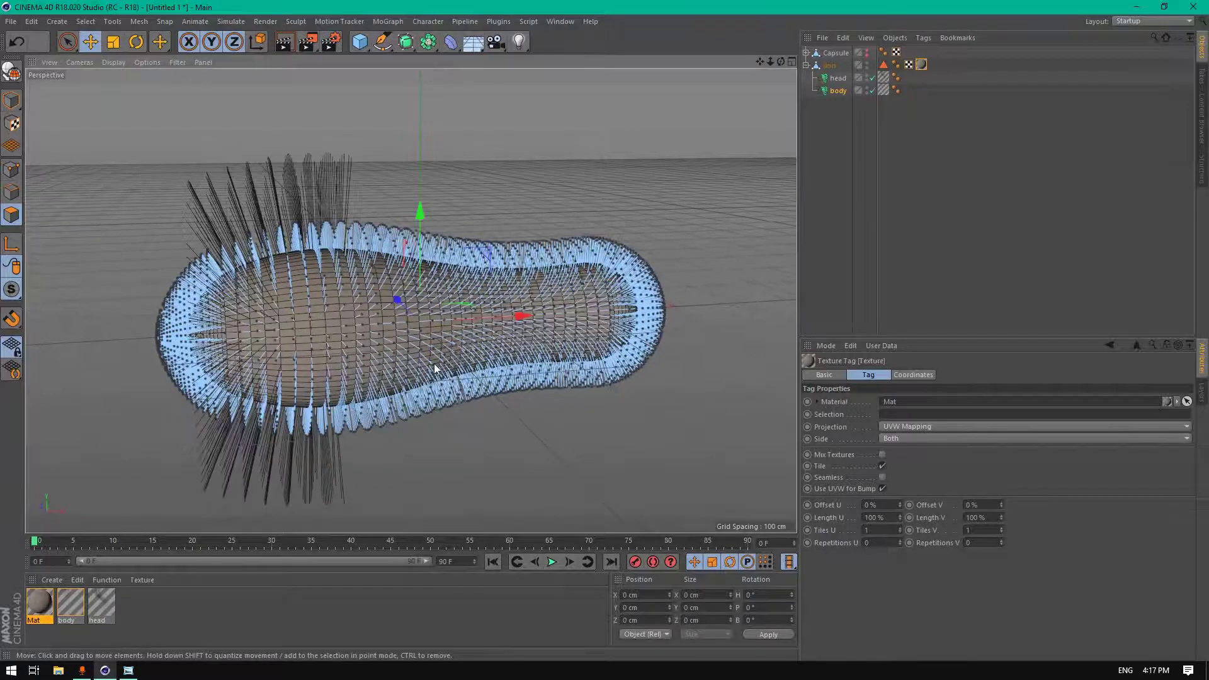
pyautogui.moveTo(762, 61)
pyautogui.mouseDown()
pyautogui.moveTo(754, 40)
pyautogui.moveTo(699, 50)
pyautogui.moveTo(683, 18)
pyautogui.moveTo(781, 61)
pyautogui.mouseUp()
pyautogui.click(293, 50)
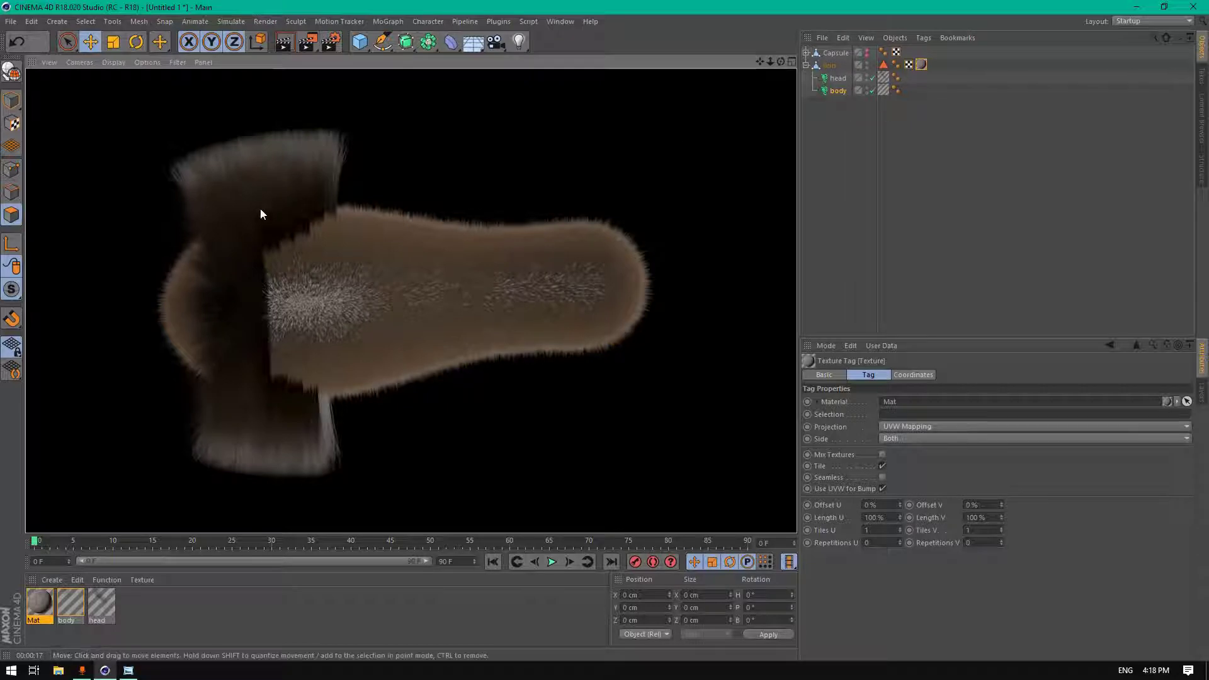
pyautogui.click(762, 62)
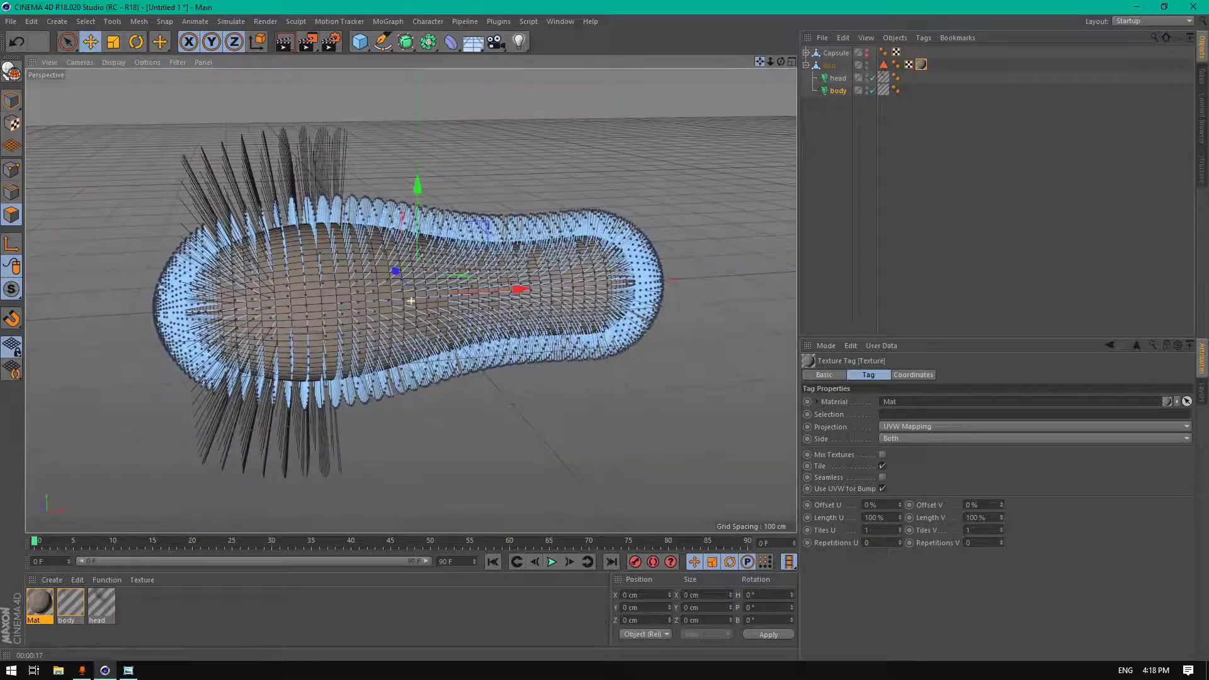
pyautogui.moveTo(780, 62); pyautogui.dragTo(798, 37)
# - Set the guide count of the body hair object to 4500
pyautogui.click(838, 91)
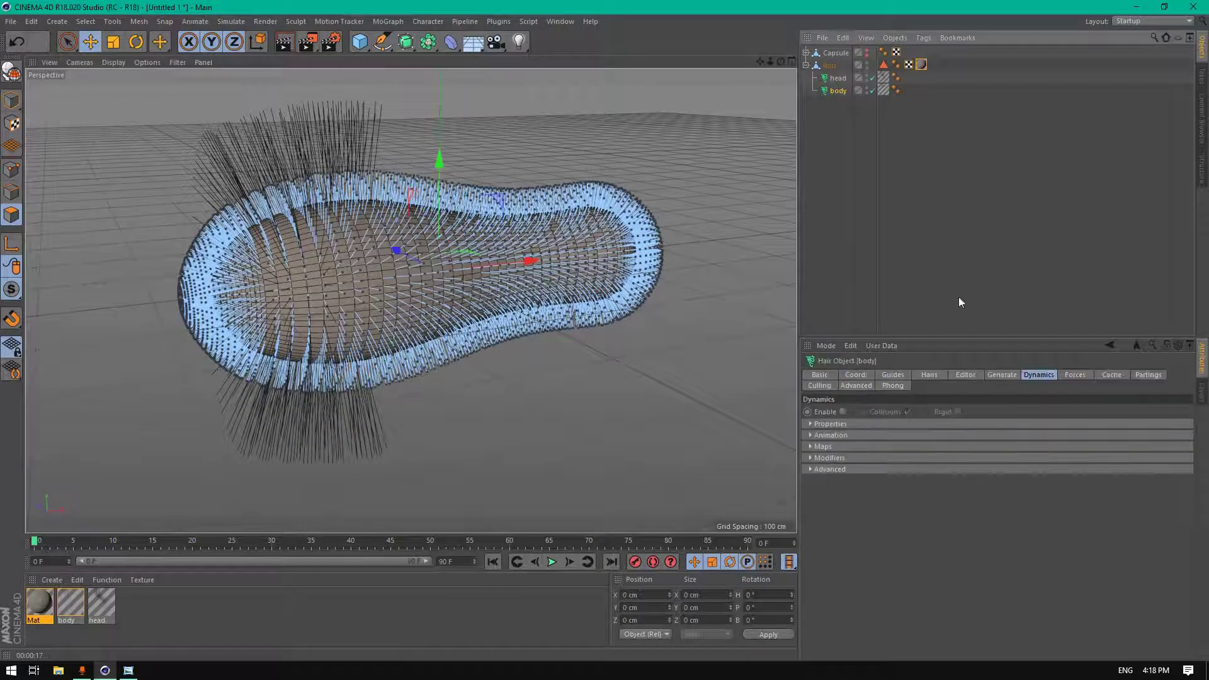
pyautogui.click(907, 375)
pyautogui.click(857, 437)
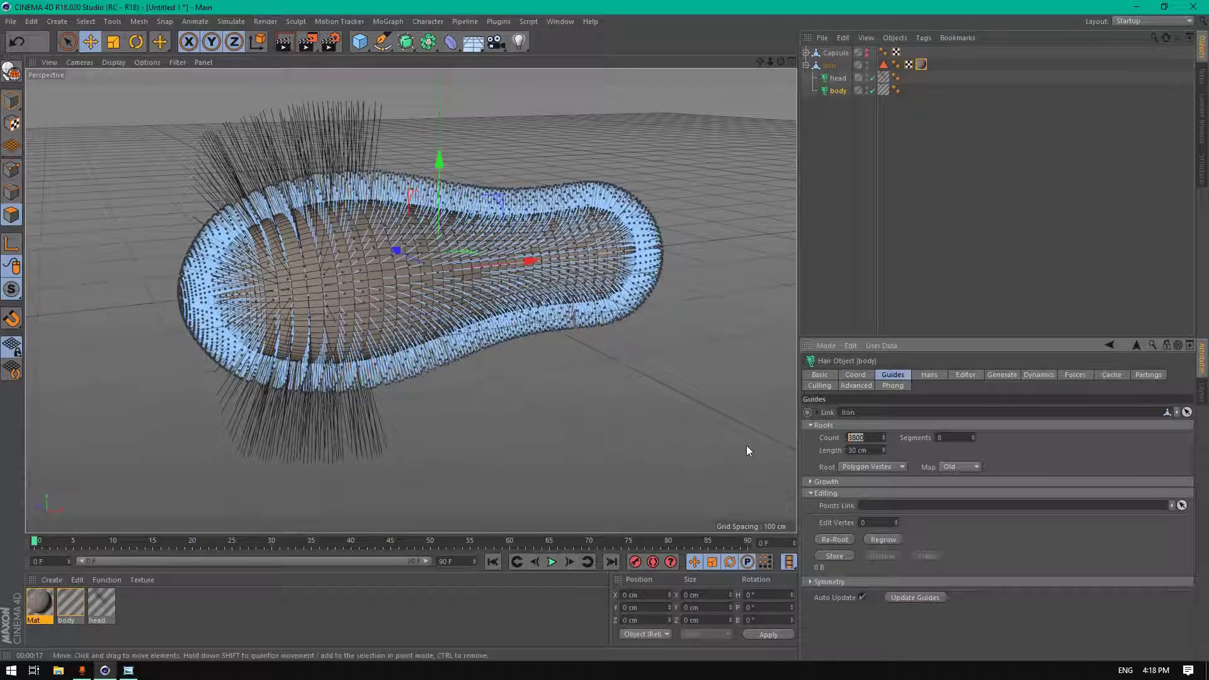
pyautogui.write('455')
pyautogui.press('BackSpace')
pyautogui.write('00')
pyautogui.press('Return')
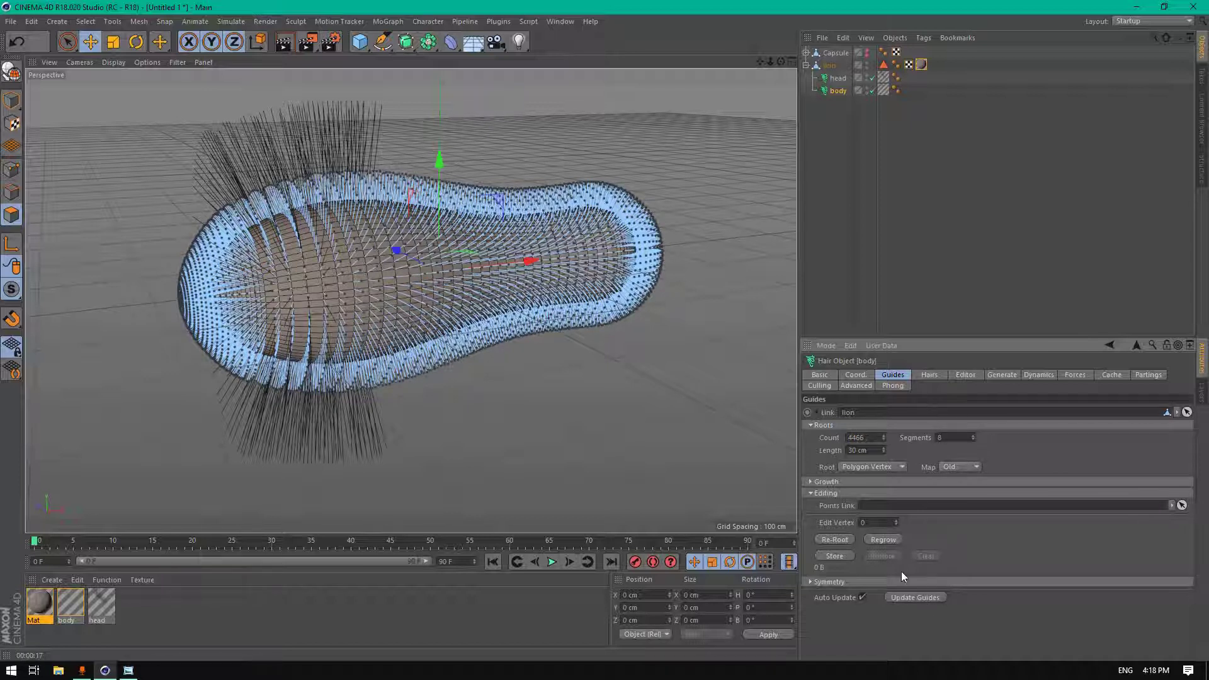
pyautogui.click(932, 375)
pyautogui.click(900, 376)
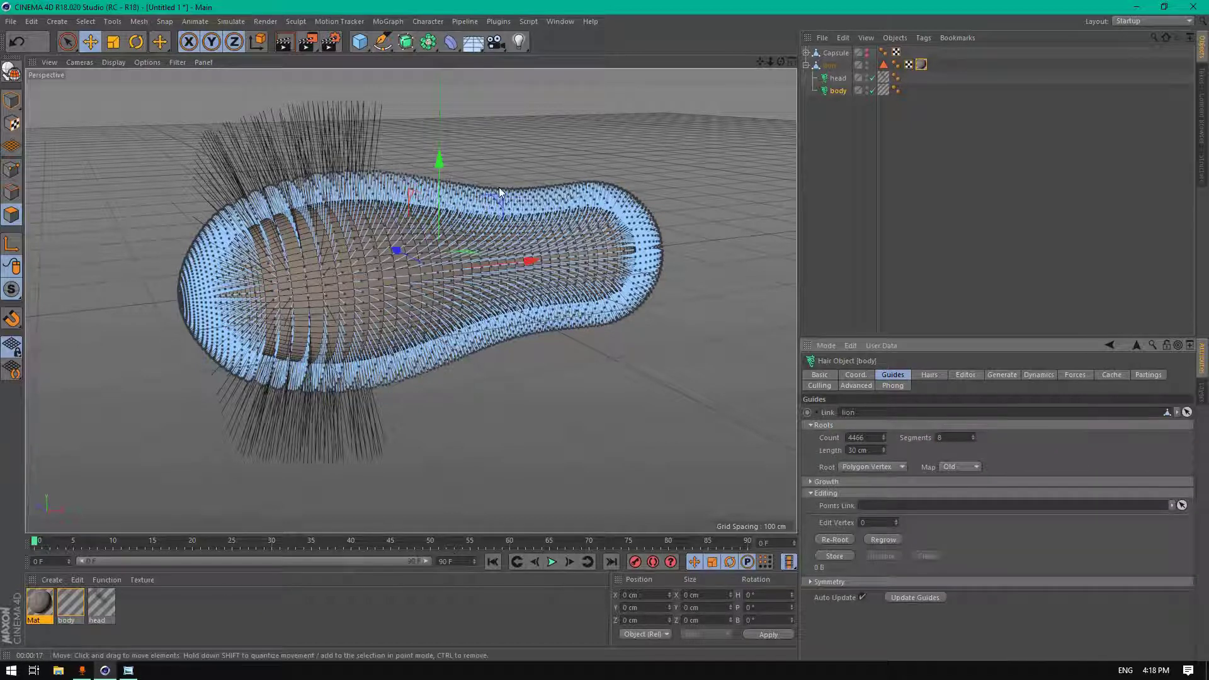
# - Add a light and move it well away from the lion, into the foreground beyond the tail end
pyautogui.moveTo(770, 61); pyautogui.dragTo(711, 63)
pyautogui.click(521, 44)
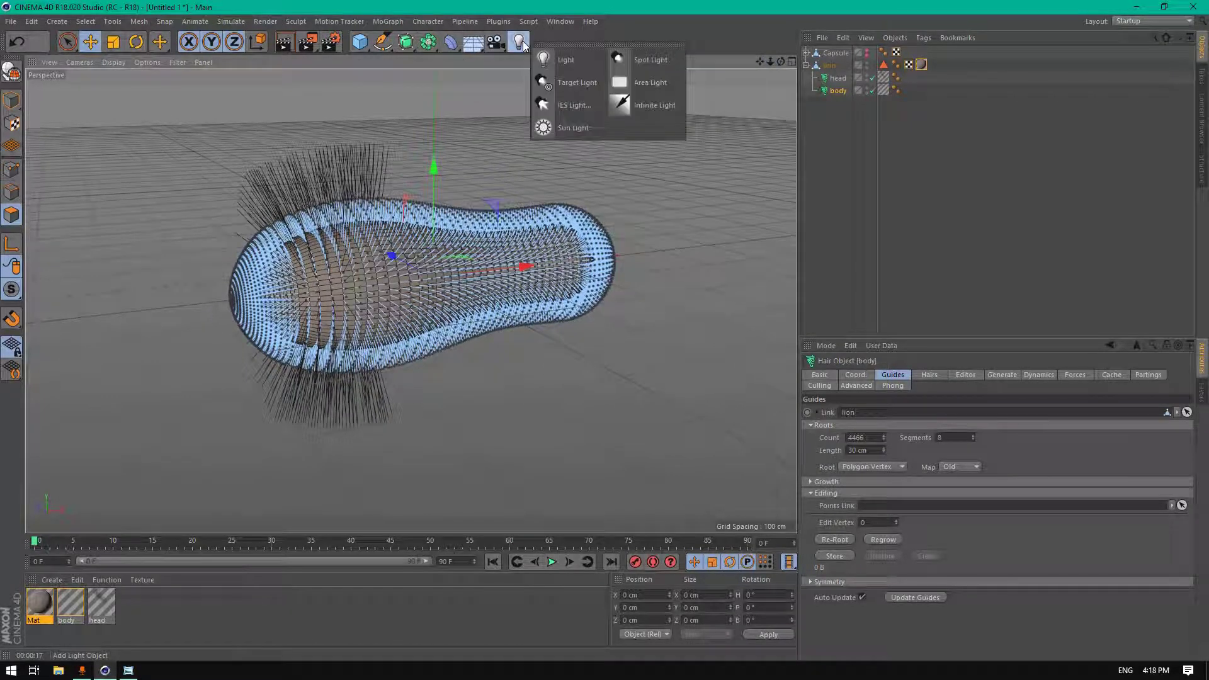
pyautogui.click(569, 54)
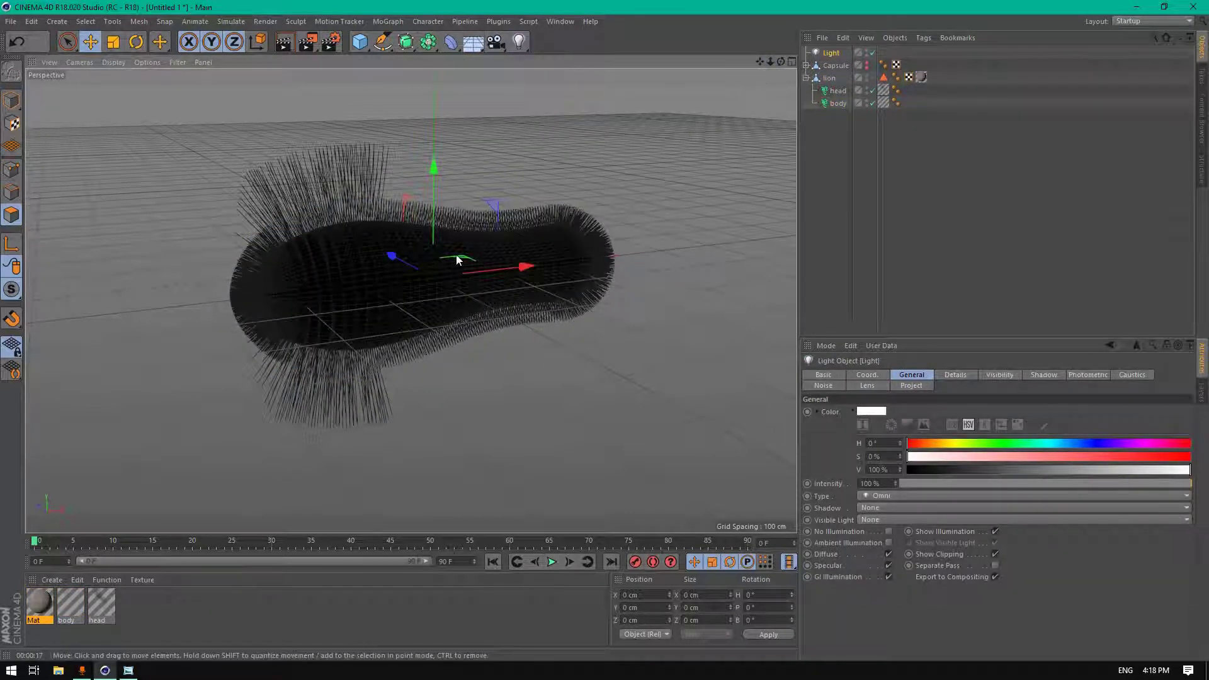
pyautogui.moveTo(774, 62); pyautogui.dragTo(771, 61)
pyautogui.moveTo(493, 211); pyautogui.dragTo(832, 436)
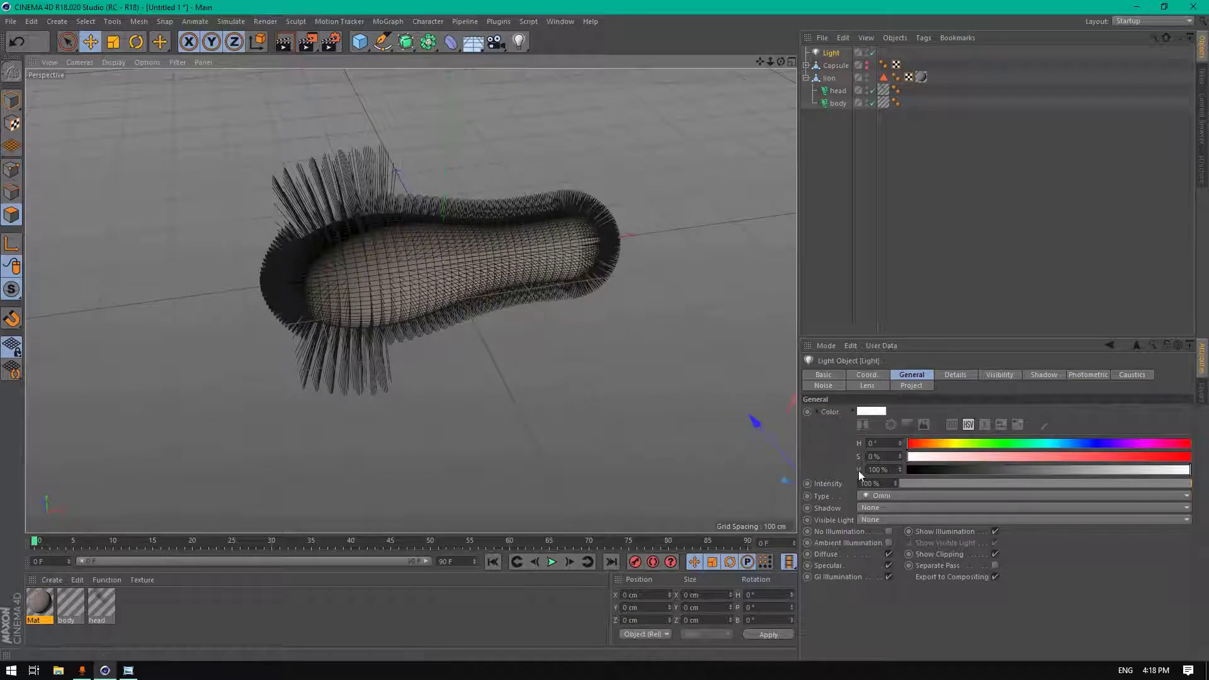
# - Set the light's intensity to 80% and tint its color with hue 49° and saturation 6%
pyautogui.click(895, 483)
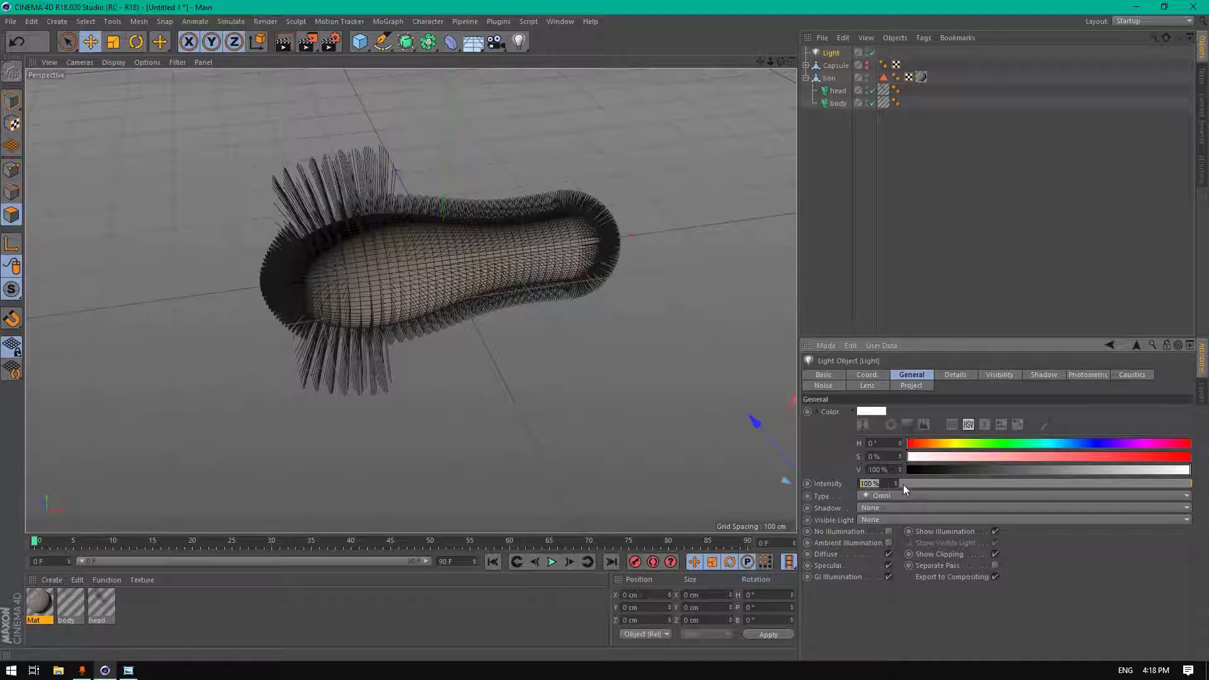
pyautogui.moveTo(896, 483); pyautogui.dragTo(896, 497)
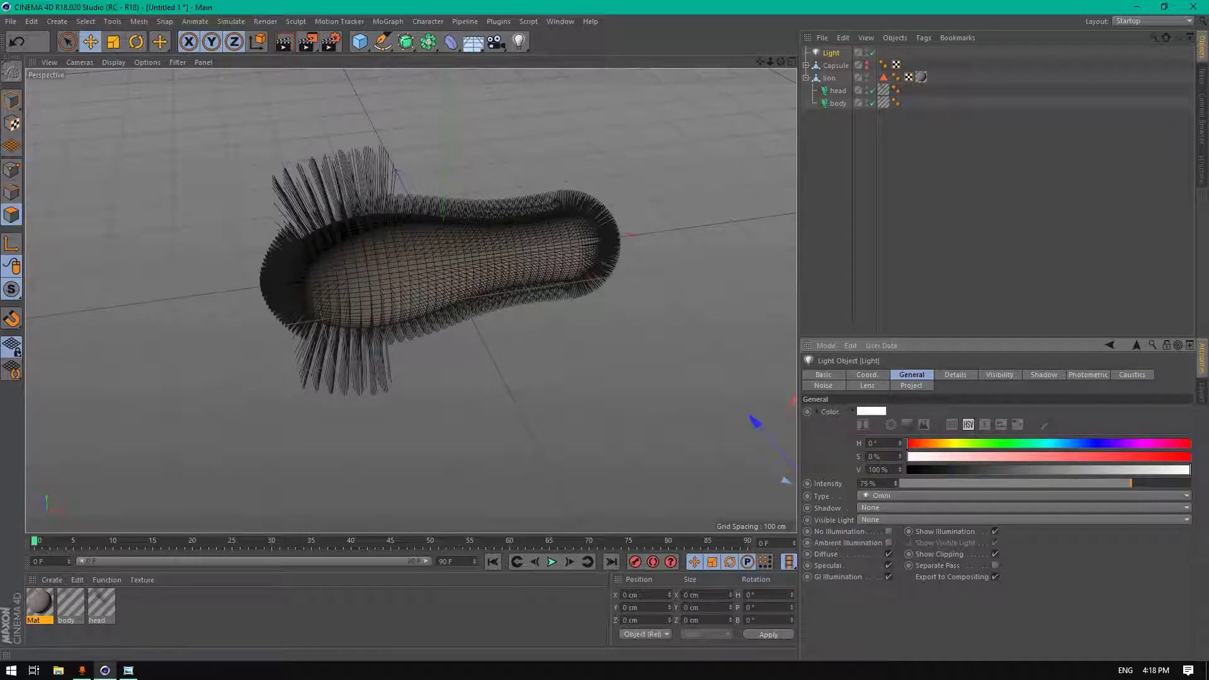
pyautogui.click(897, 481)
pyautogui.click(946, 443)
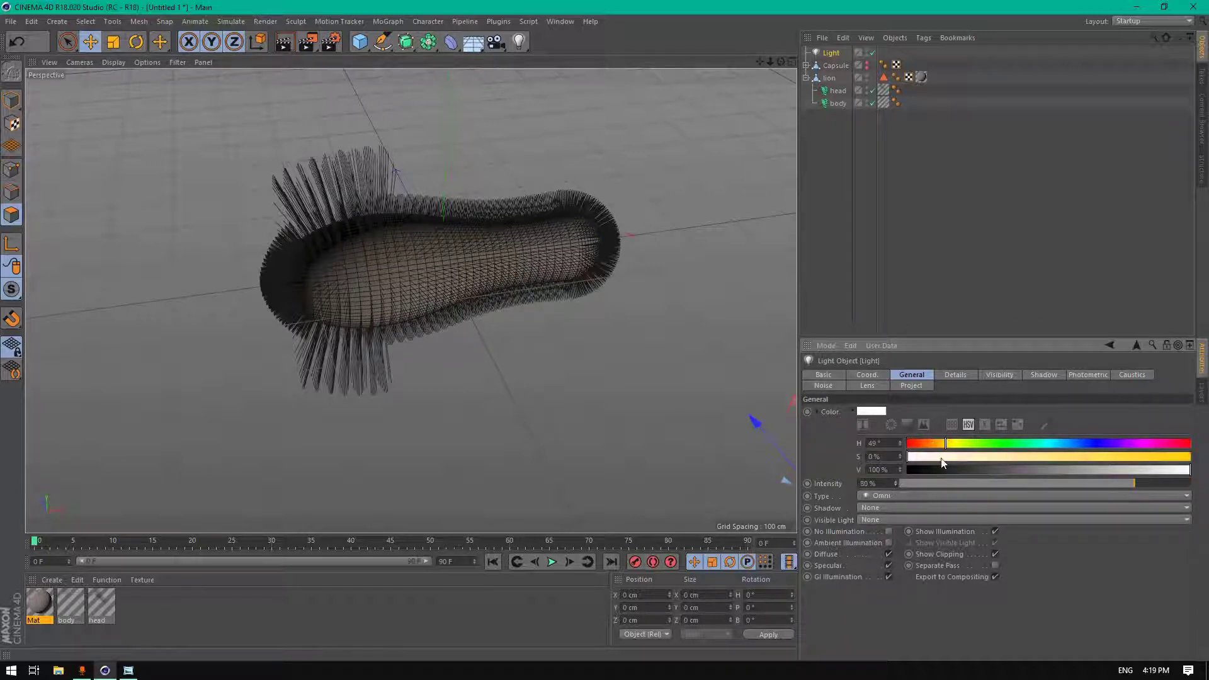
pyautogui.moveTo(941, 459); pyautogui.dragTo(926, 464)
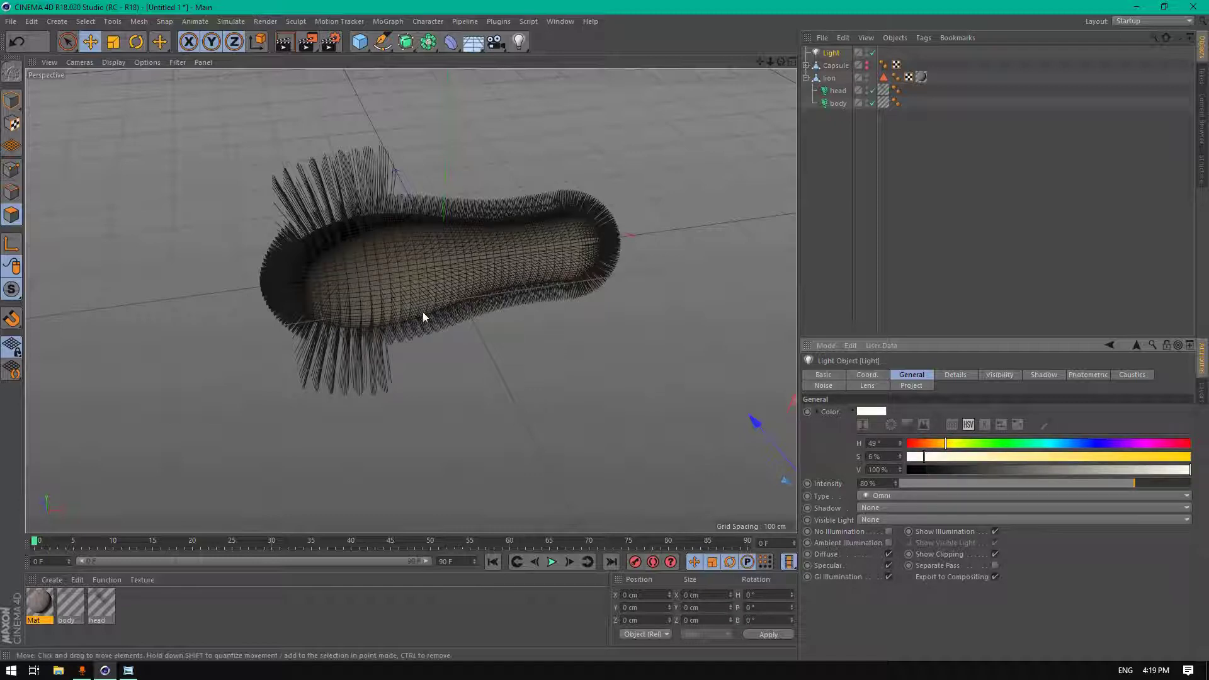
# - Add a second light in the foreground on the lion's head side and set its shadow to Shadow Maps (Soft)
pyautogui.click(519, 42)
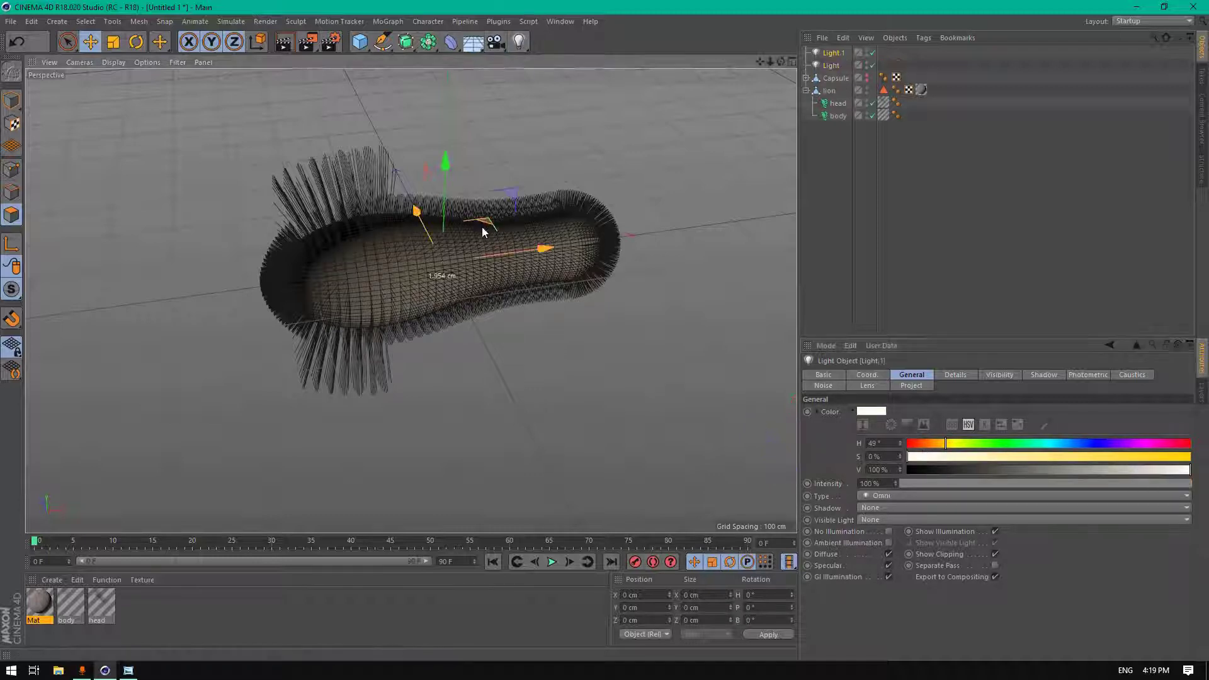
pyautogui.moveTo(479, 222); pyautogui.dragTo(290, 528)
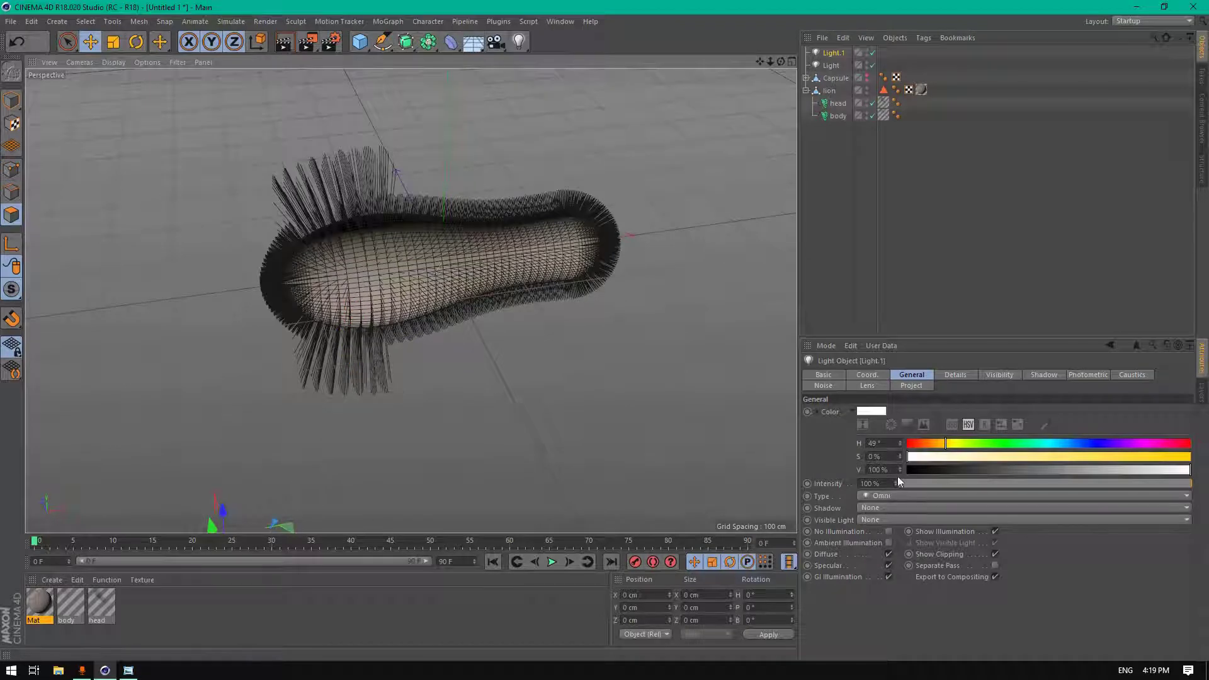
pyautogui.click(886, 508)
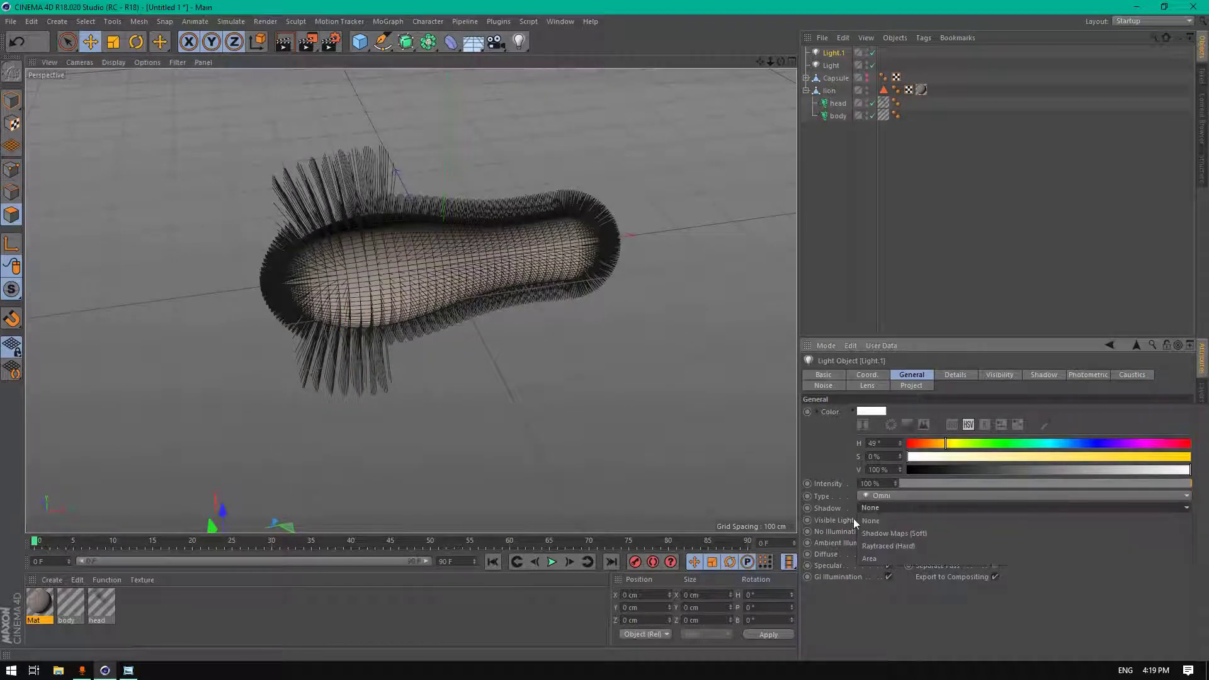
pyautogui.click(893, 534)
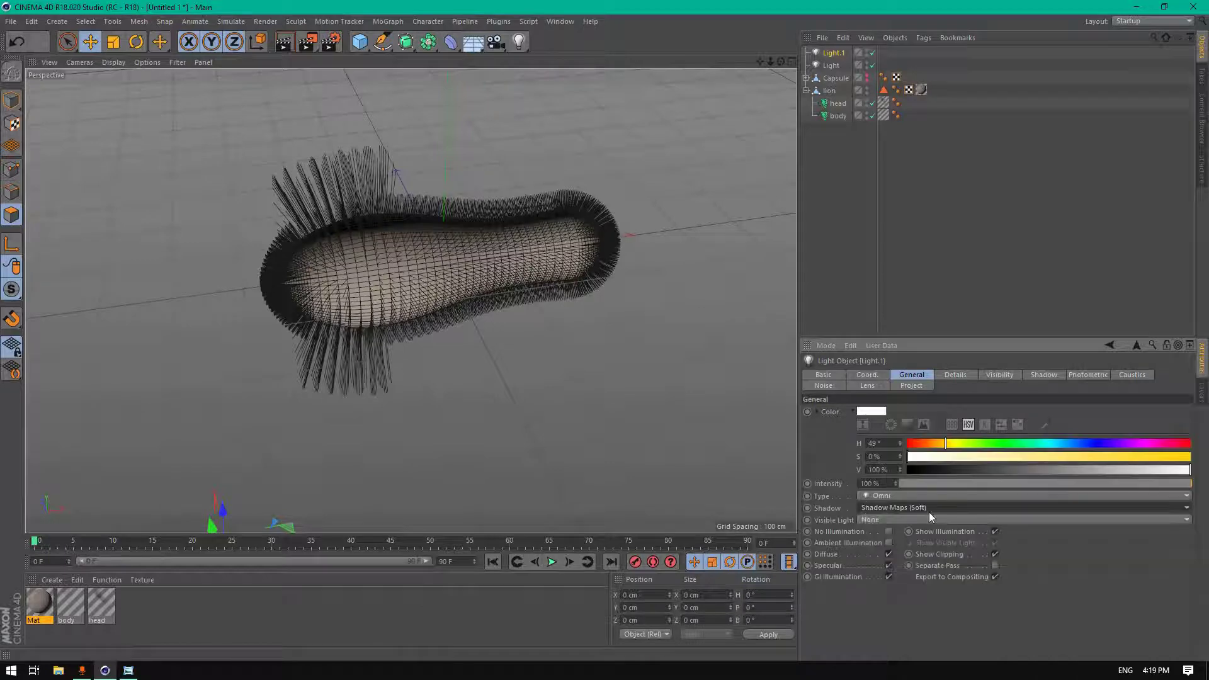
# - Add a third light, move it behind the lion along the Z axis, and set its shadow to Shadow Maps (Soft)
pyautogui.moveTo(781, 61); pyautogui.dragTo(643, 61)
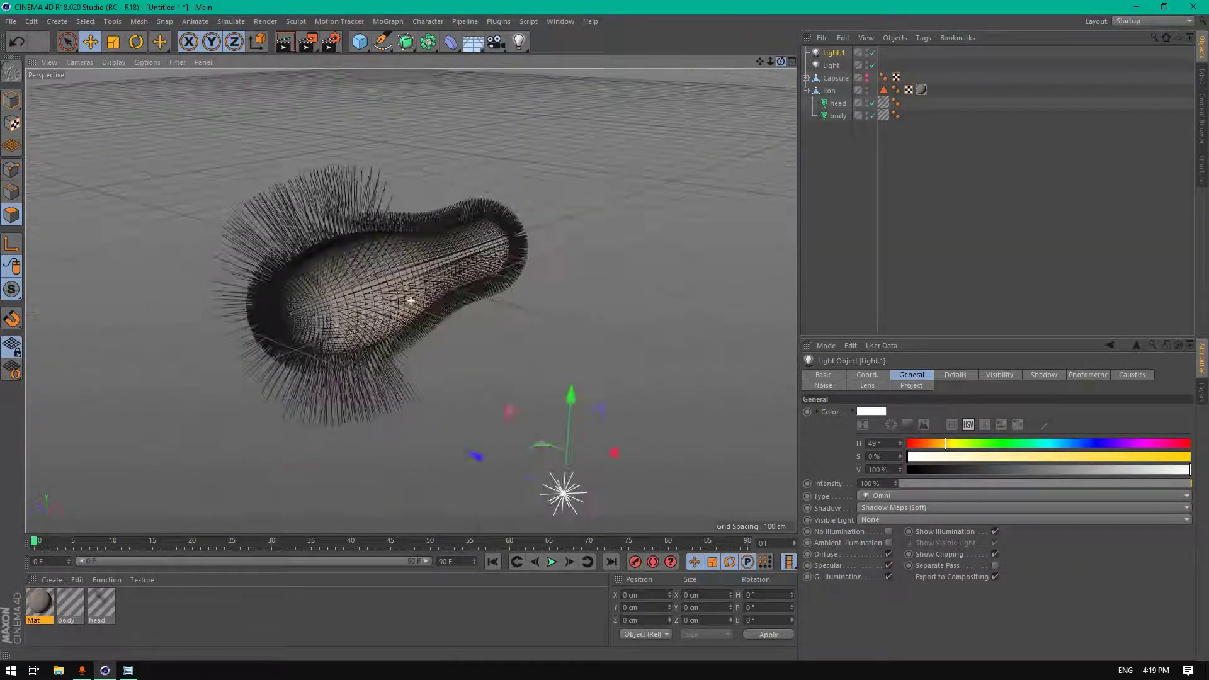
pyautogui.keyDown('alt'); pyautogui.moveTo(411, 301); pyautogui.dragTo(385, 296); pyautogui.keyUp('alt')
pyautogui.click(519, 42)
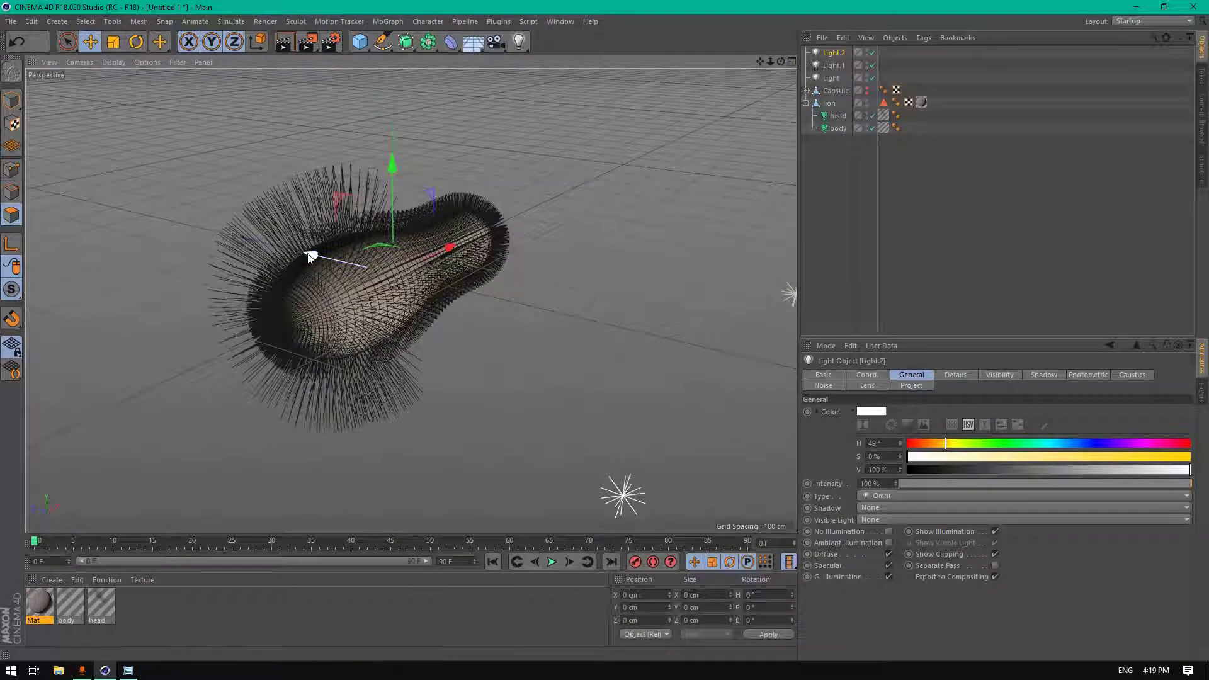
pyautogui.moveTo(309, 256); pyautogui.dragTo(174, 222)
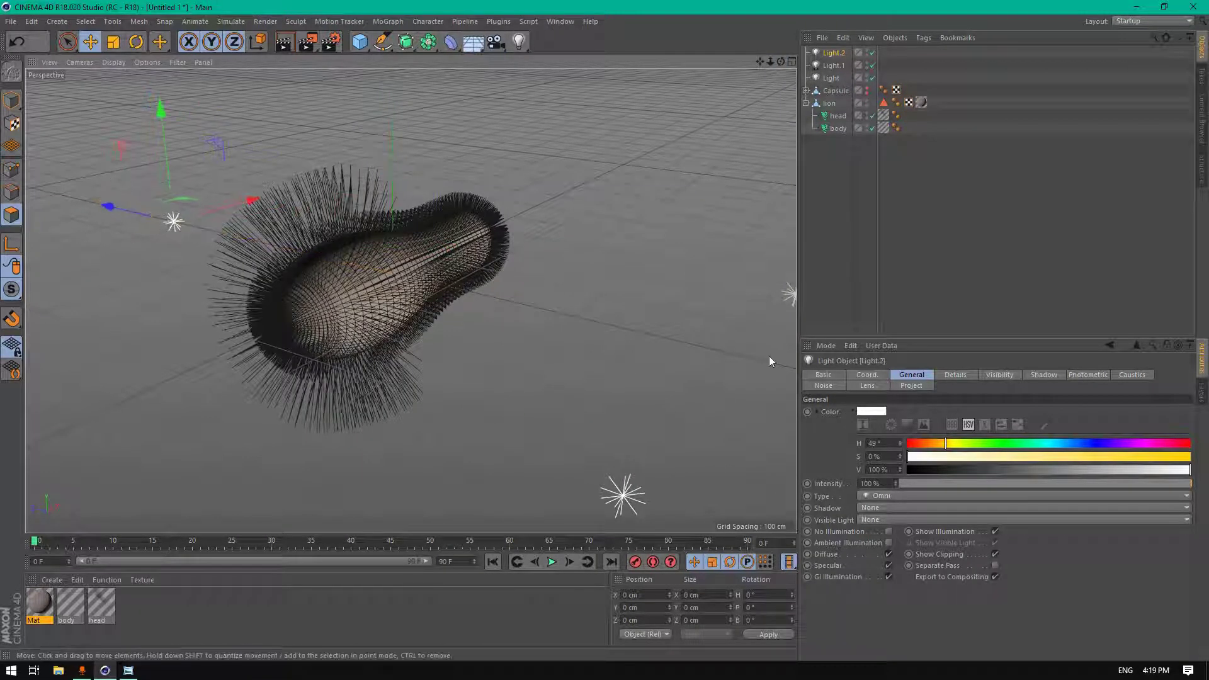
pyautogui.click(873, 509)
pyautogui.click(892, 530)
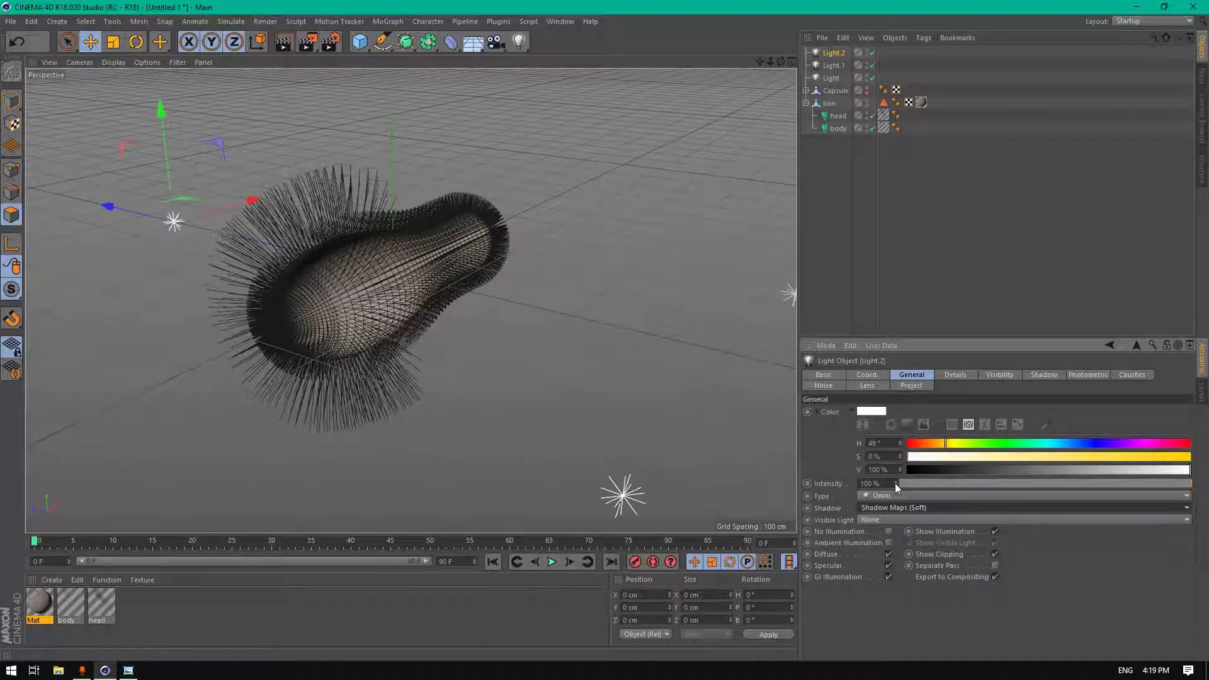
# - Set the intensity of the light behind the lion to 600%
pyautogui.click(895, 482)
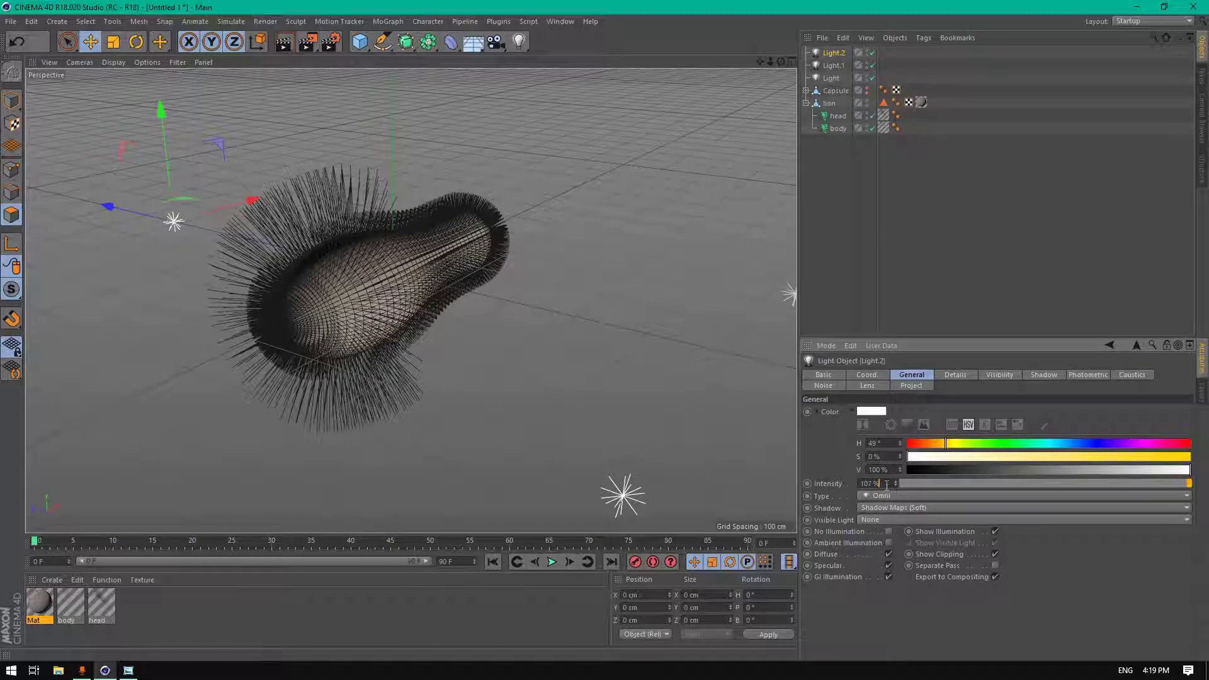
pyautogui.write('600')
pyautogui.press('Return')
# - Add a camera framing the whole lion from the side and lock it with a Protection tag
pyautogui.moveTo(781, 61); pyautogui.dragTo(760, 79)
pyautogui.scroll(3, 350, 307)
pyautogui.scroll(2, 405, 245)
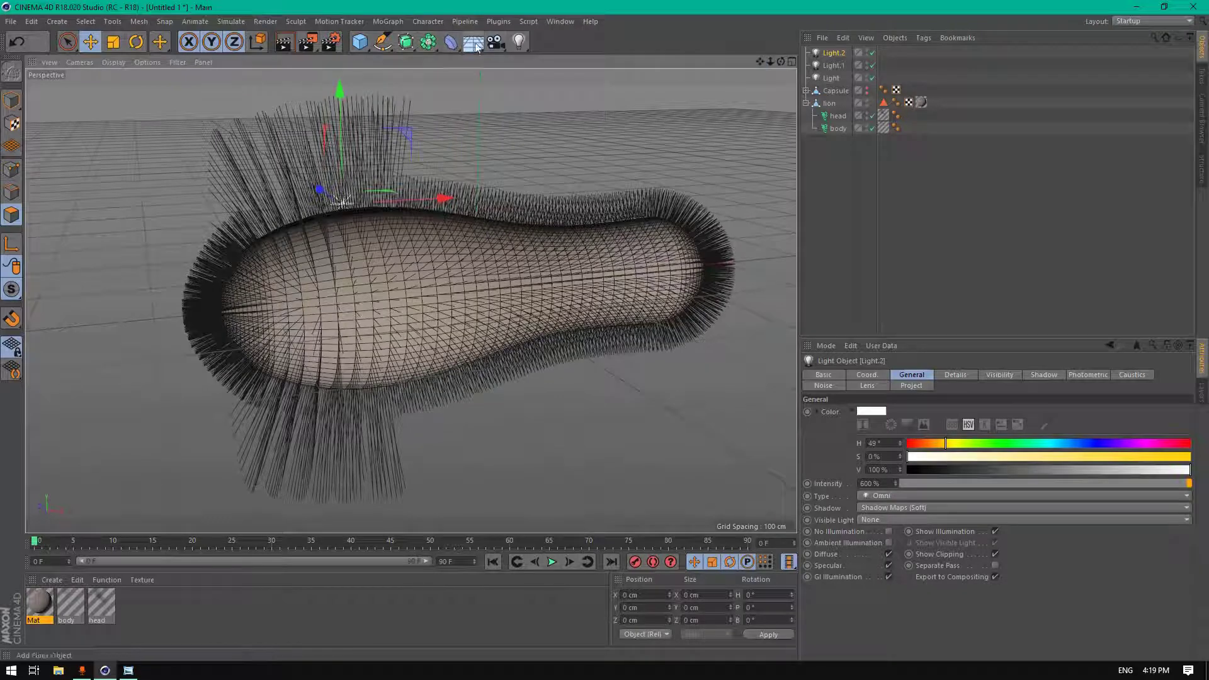
pyautogui.click(496, 42)
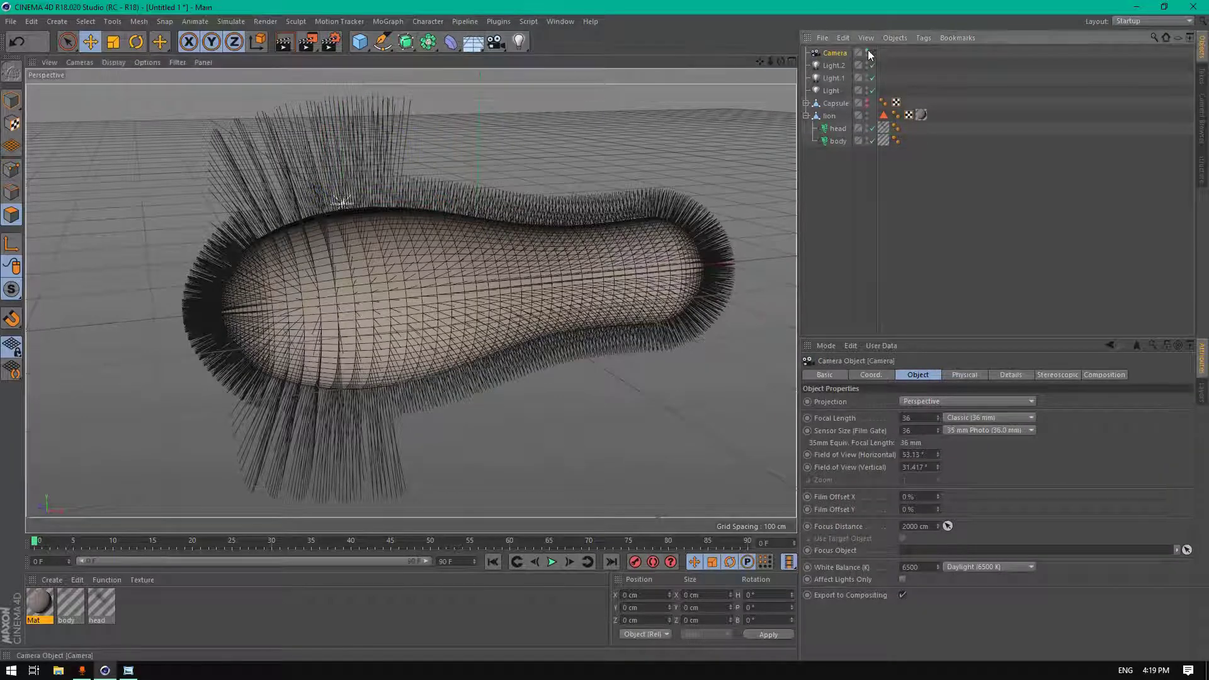
pyautogui.rightClick(826, 52)
pyautogui.moveTo(891, 60)
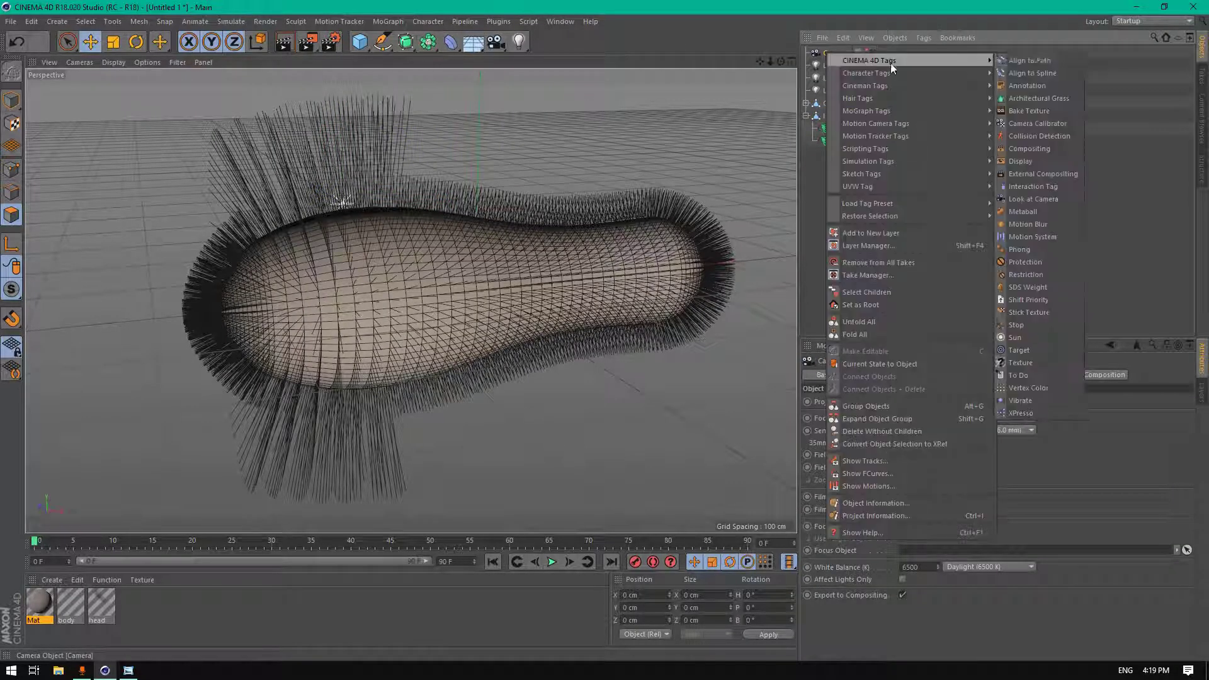
pyautogui.click(1027, 262)
# - Add a Background object and create a new material with its reflectance disabled
pyautogui.moveTo(780, 61); pyautogui.dragTo(729, 62)
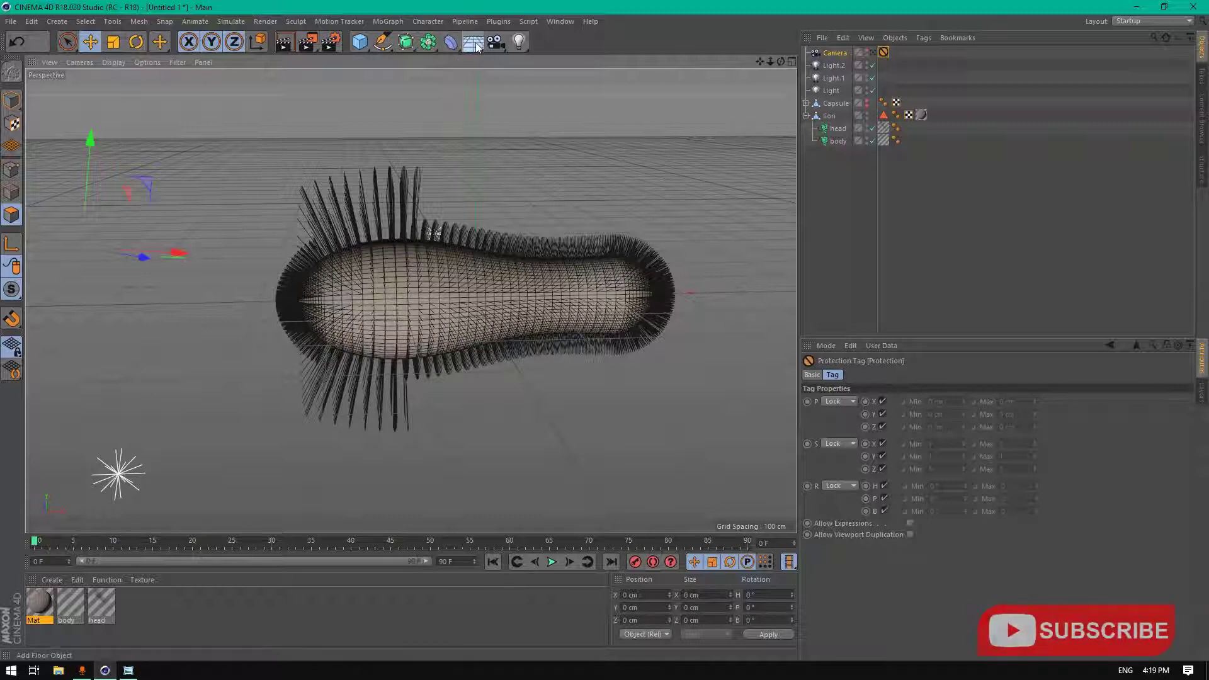
pyautogui.moveTo(476, 48); pyautogui.dragTo(530, 149)
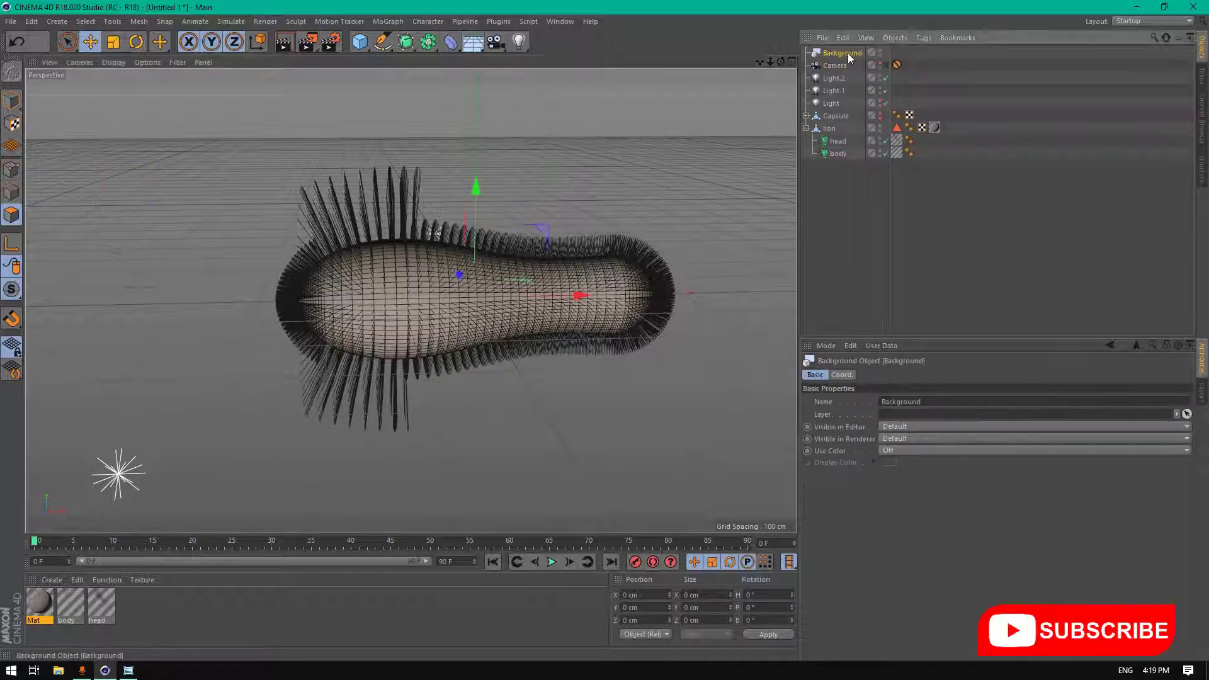
pyautogui.doubleClick(128, 606)
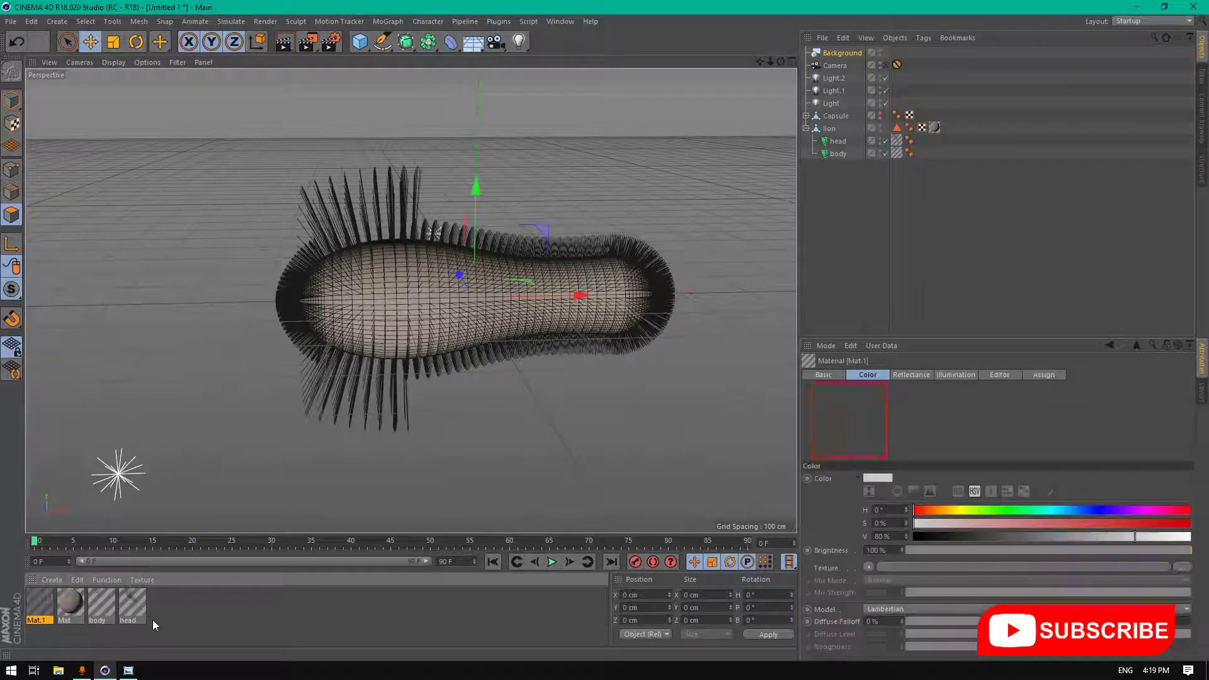
pyautogui.doubleClick(37, 603)
pyautogui.click(250, 265)
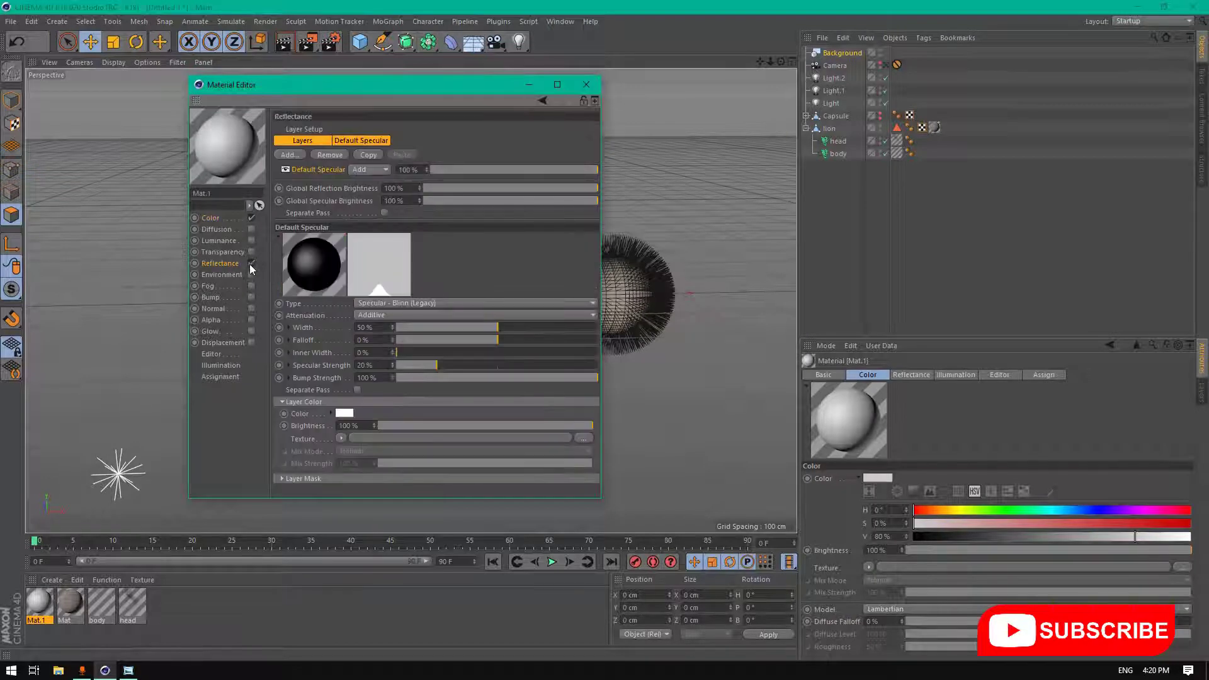
pyautogui.click(251, 264)
# - Load a Gradient shader as the new material's color texture and set its type to 2D - Circular
pyautogui.click(224, 218)
pyautogui.click(339, 218)
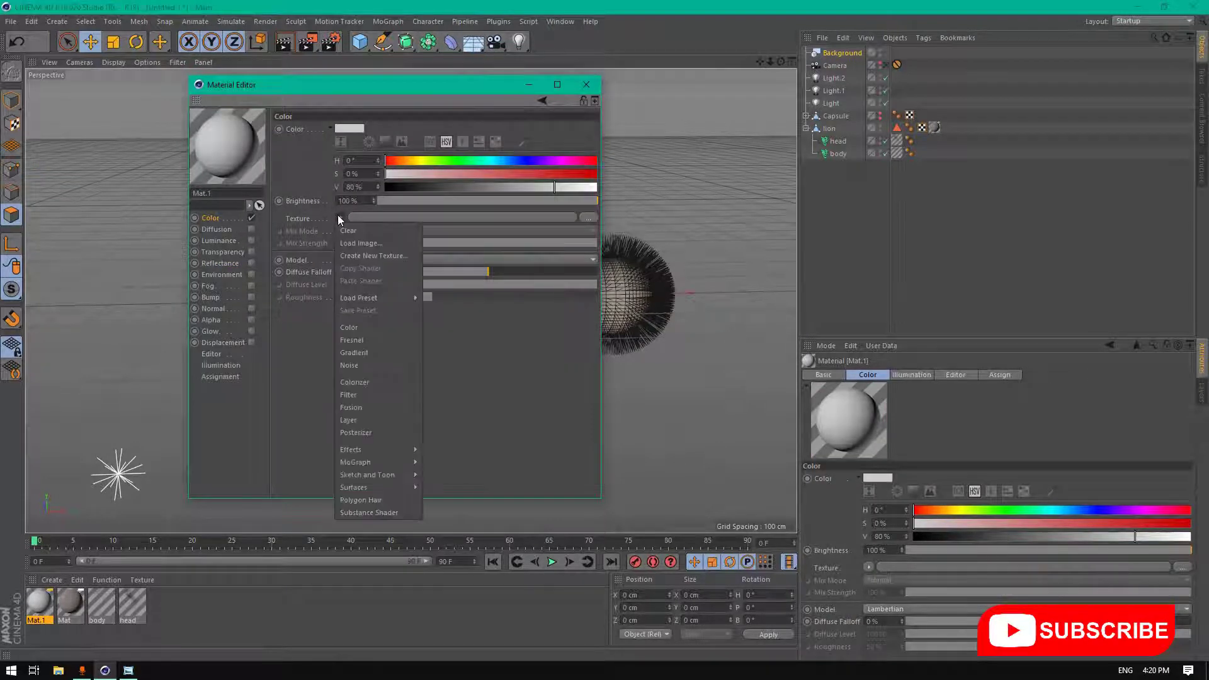
pyautogui.click(354, 353)
pyautogui.click(348, 240)
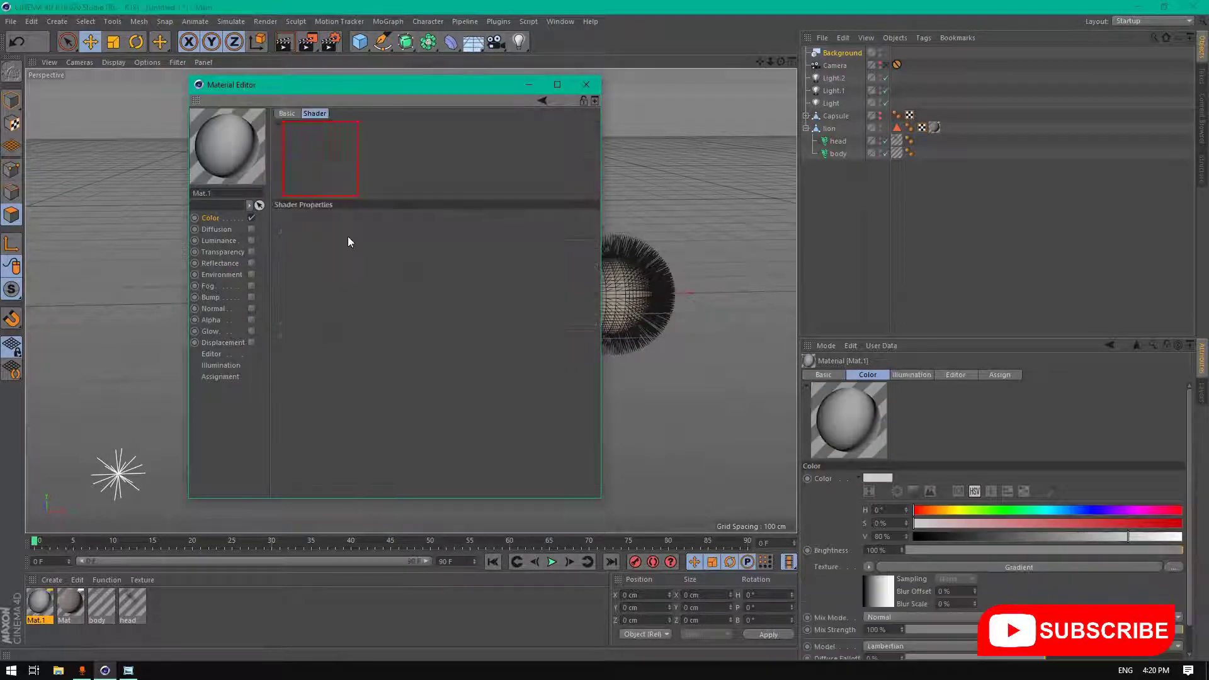
pyautogui.click(346, 238)
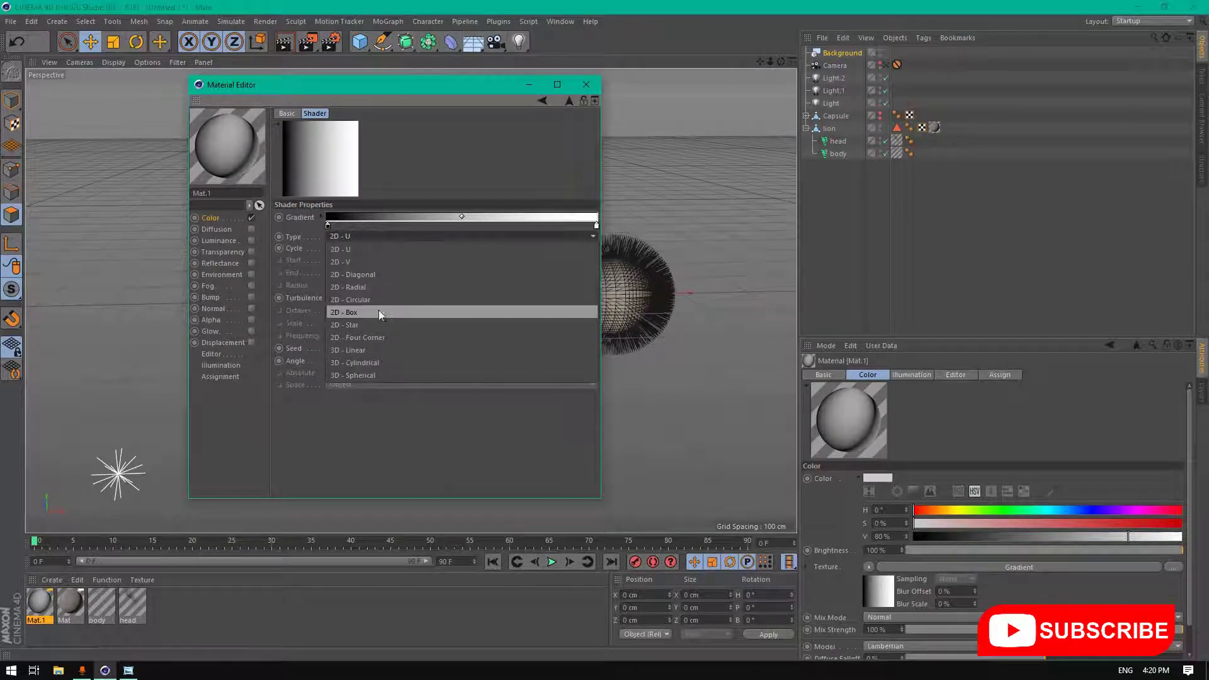
pyautogui.click(356, 299)
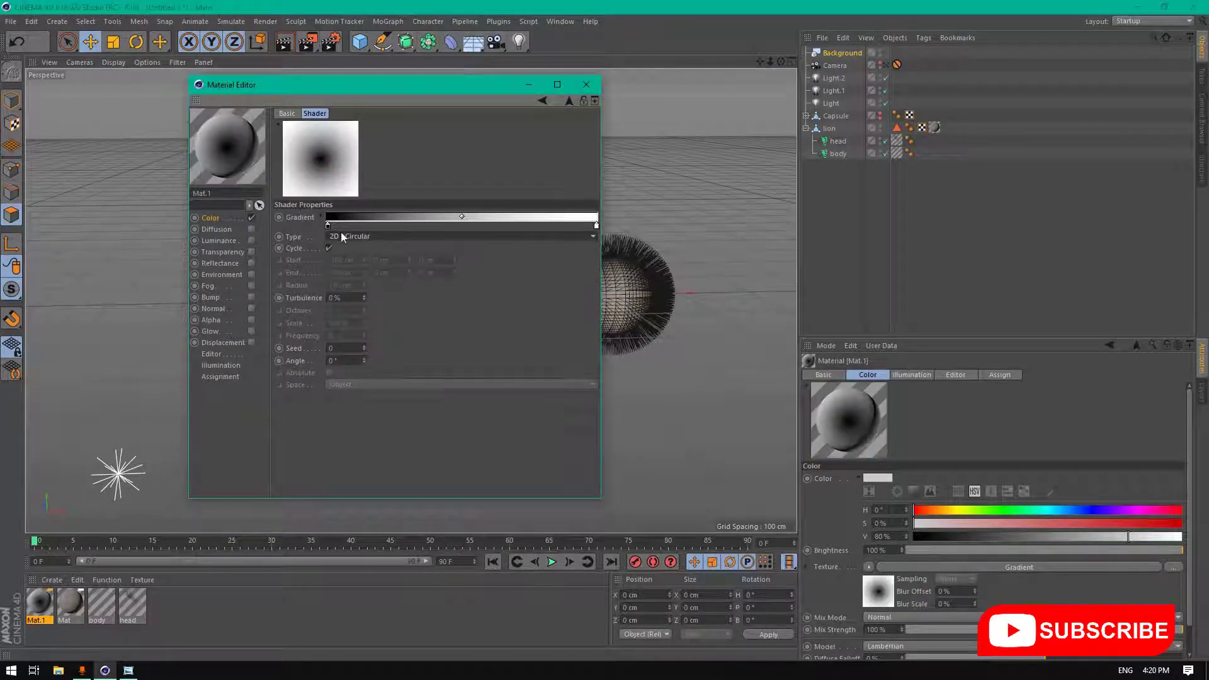
# - Change the gradient's white end knot to a dark grey with a value of 20%
pyautogui.doubleClick(597, 225)
pyautogui.moveTo(564, 249); pyautogui.dragTo(584, 250)
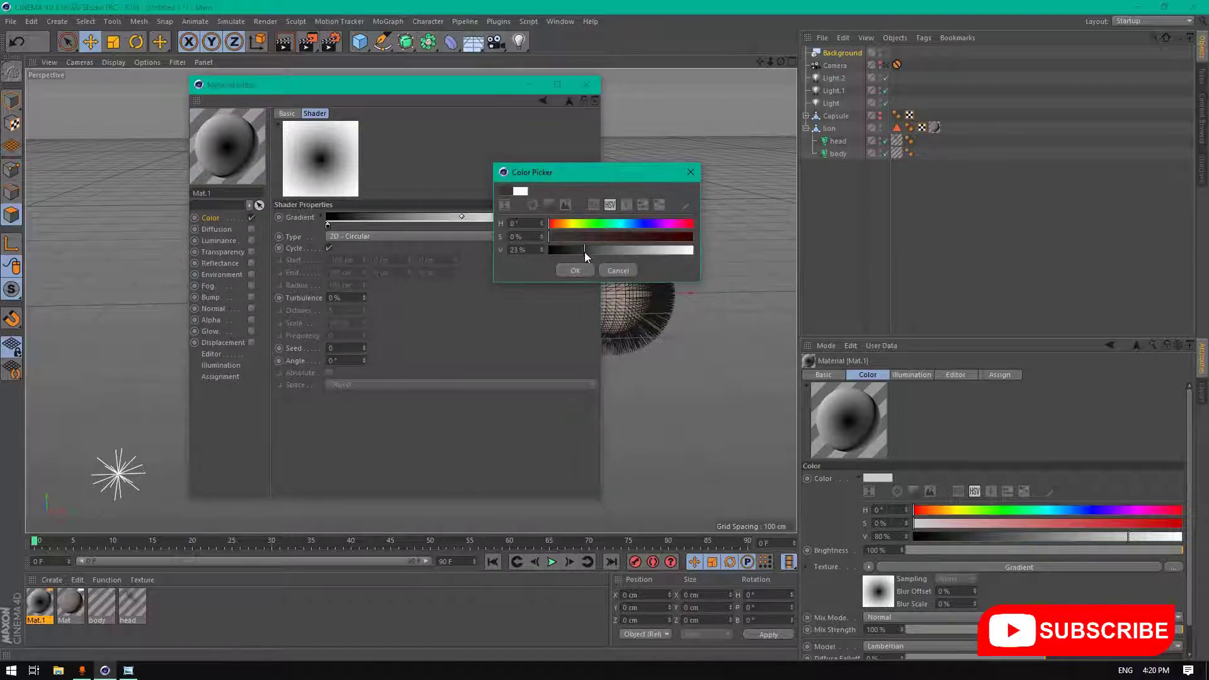
pyautogui.click(575, 270)
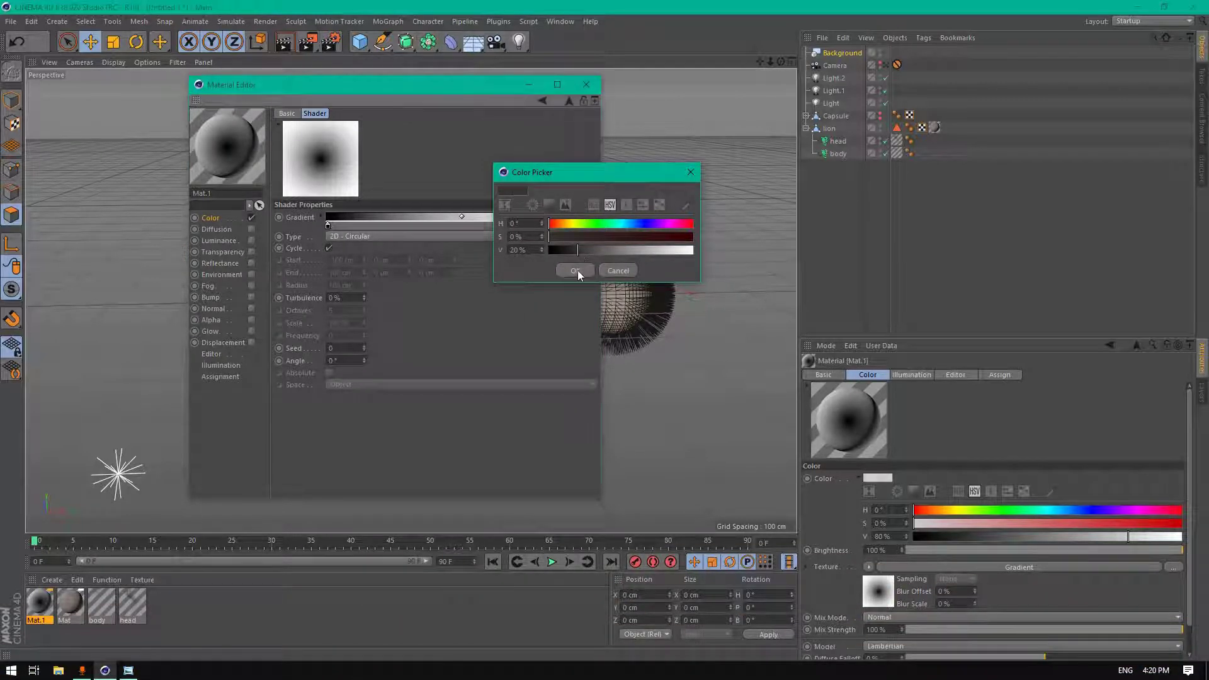
# - Change the gradient's black start knot to a muted blue with hue 197° and value 49%
pyautogui.doubleClick(326, 227)
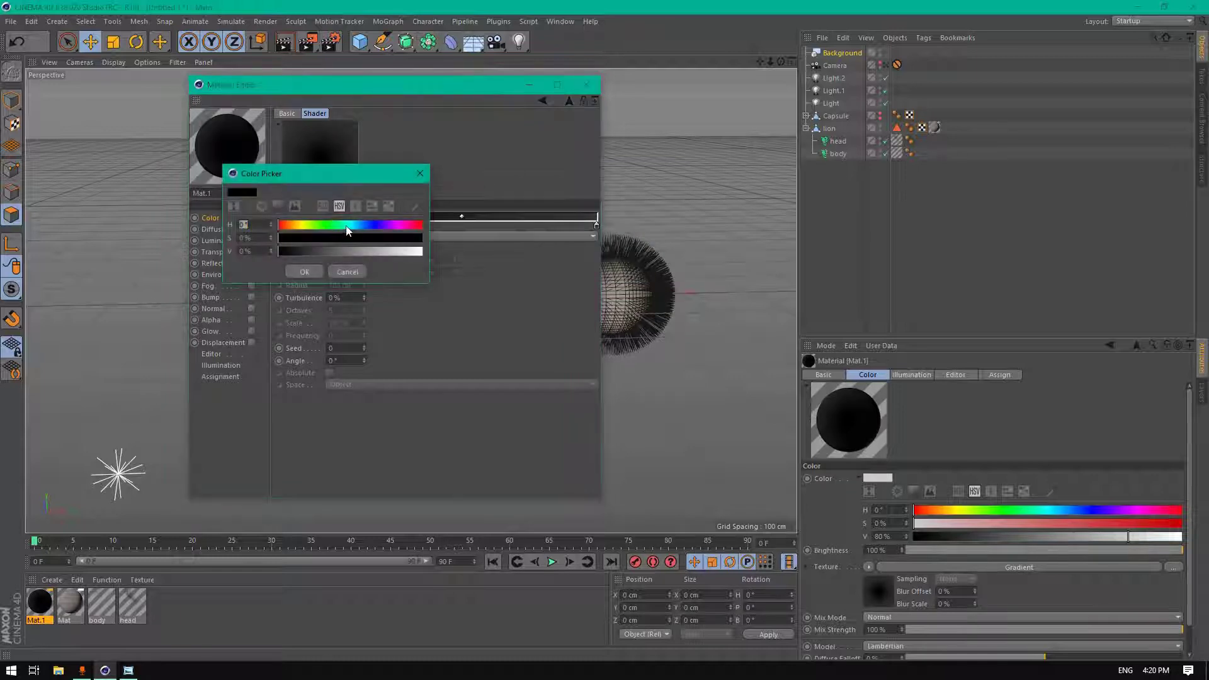
pyautogui.moveTo(349, 227); pyautogui.dragTo(353, 227)
pyautogui.click(354, 238)
pyautogui.click(357, 250)
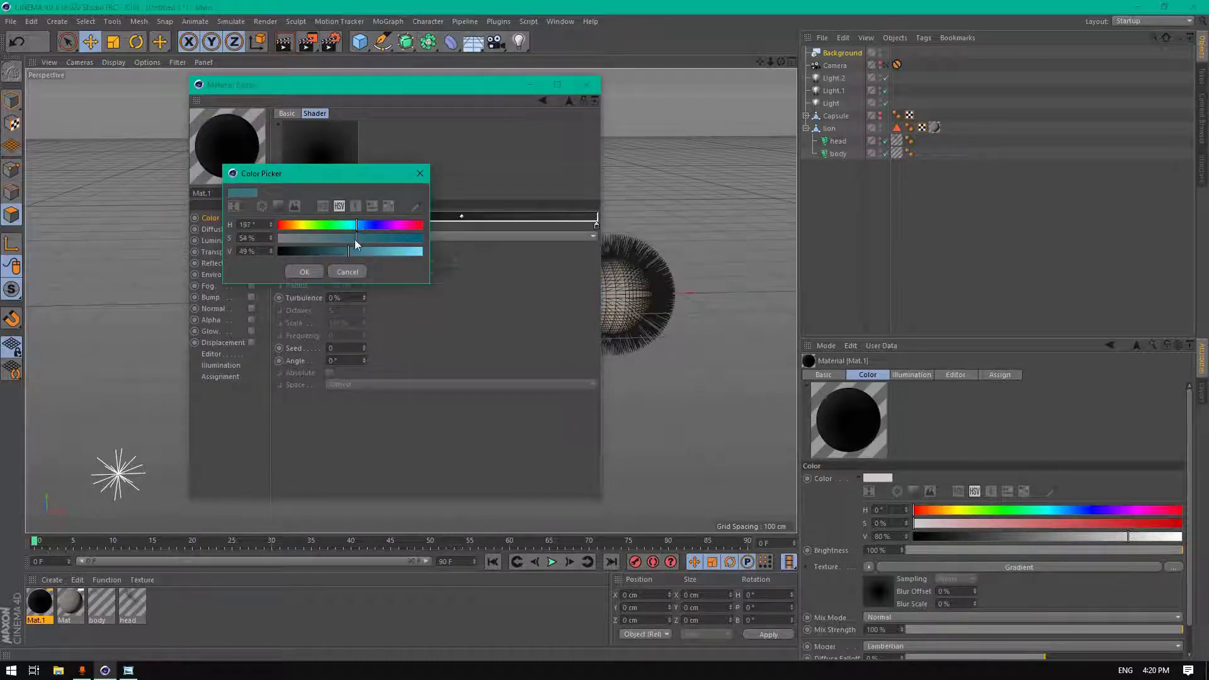
pyautogui.click(354, 239)
pyautogui.click(315, 271)
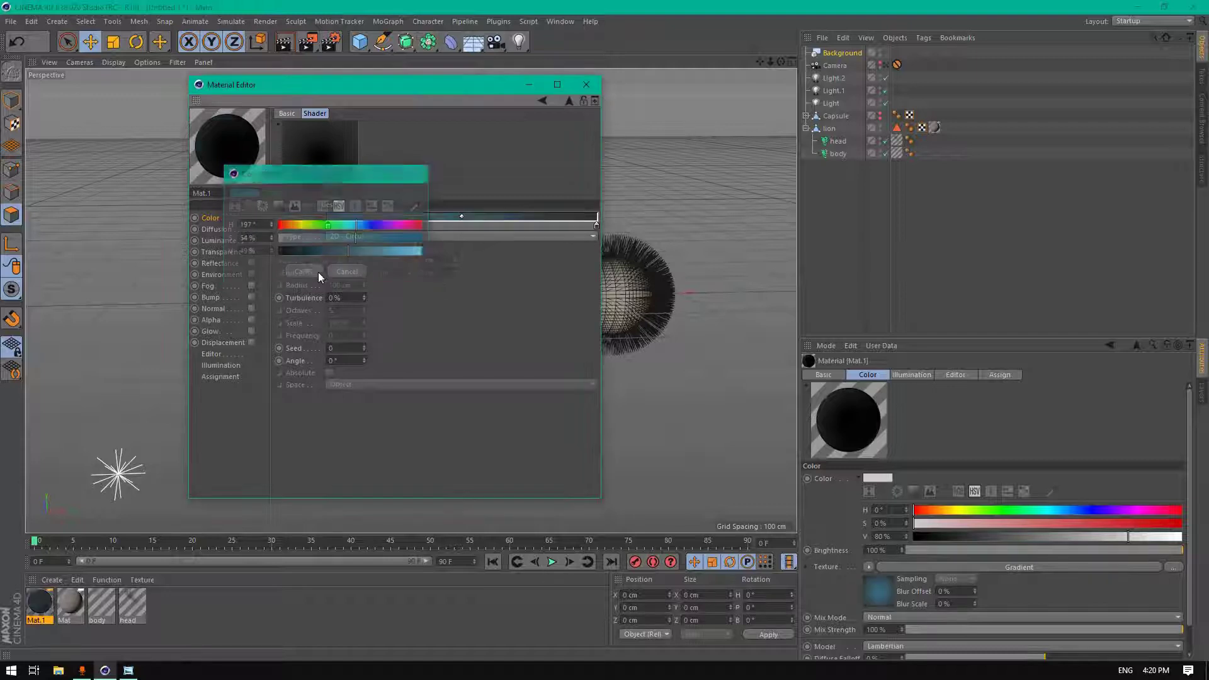
# - Set the circular gradient's turbulence to 35%
pyautogui.click(345, 297)
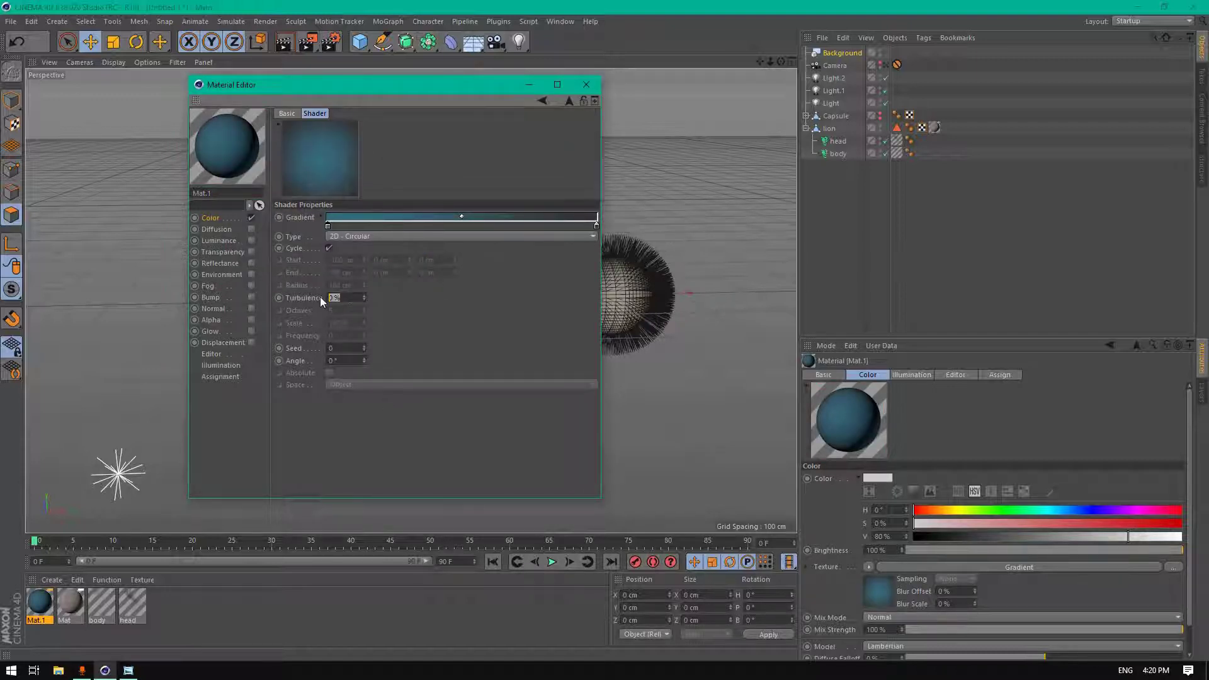
pyautogui.press('Return')
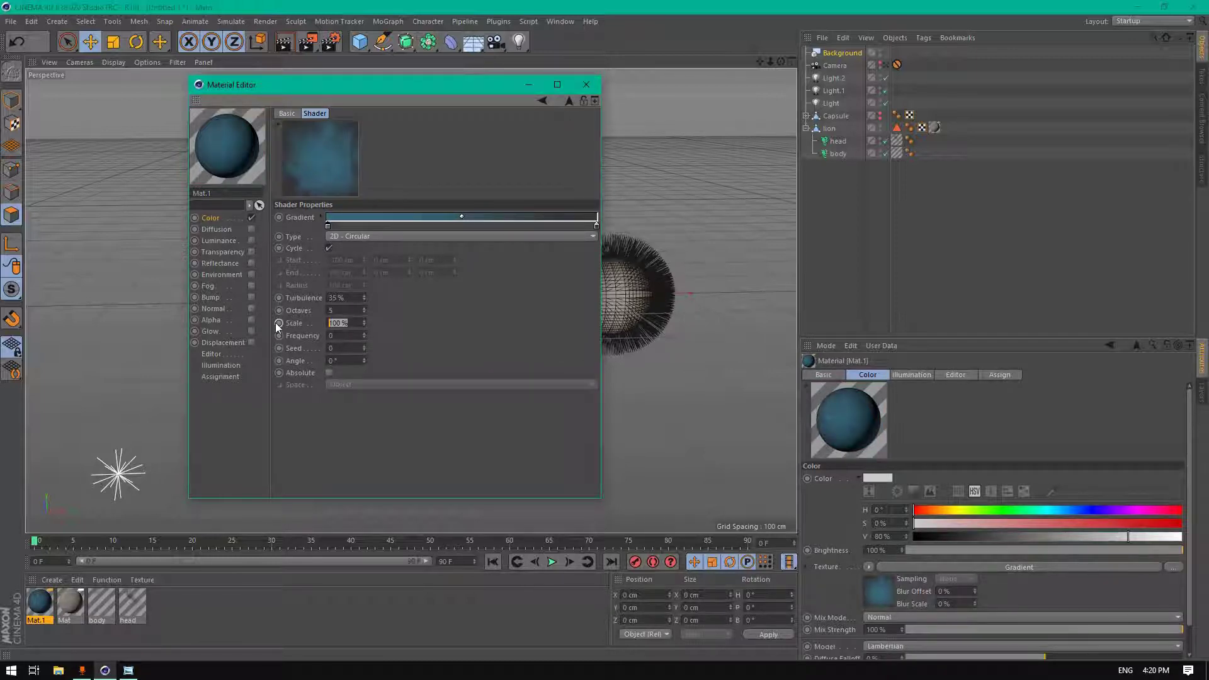
# - Set the circular gradient's scale to 22% and close the material's settings
pyautogui.write('22')
pyautogui.press('Return')
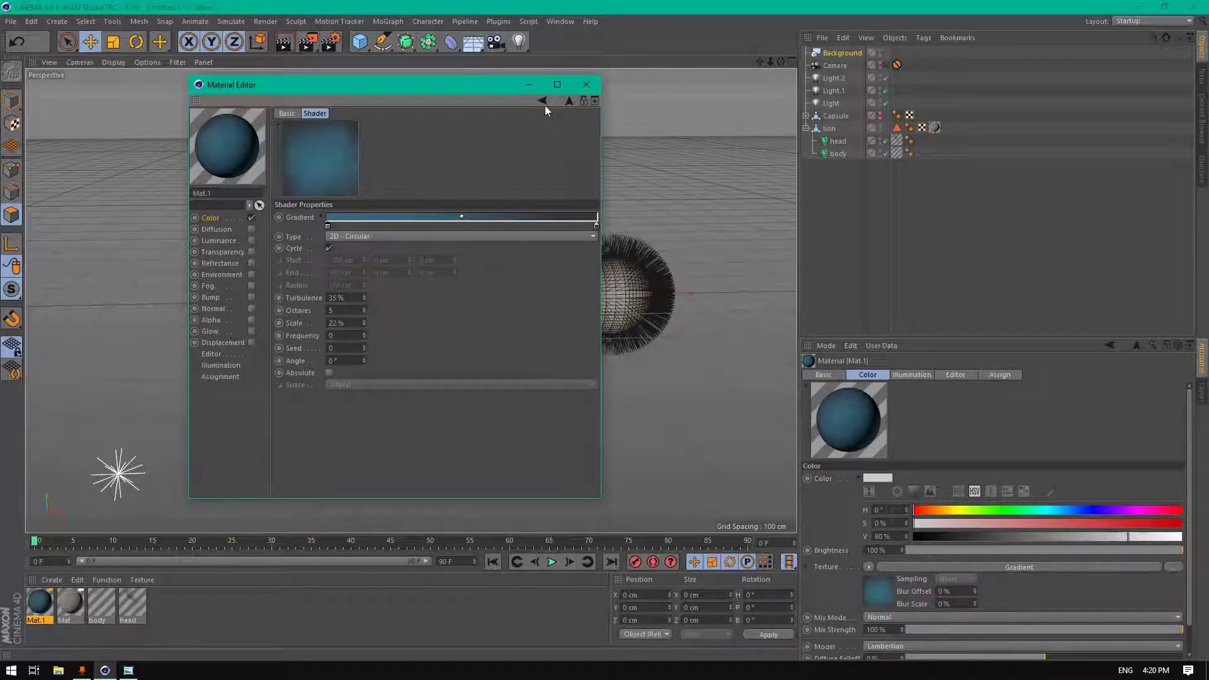
pyautogui.click(586, 84)
pyautogui.doubleClick(40, 608)
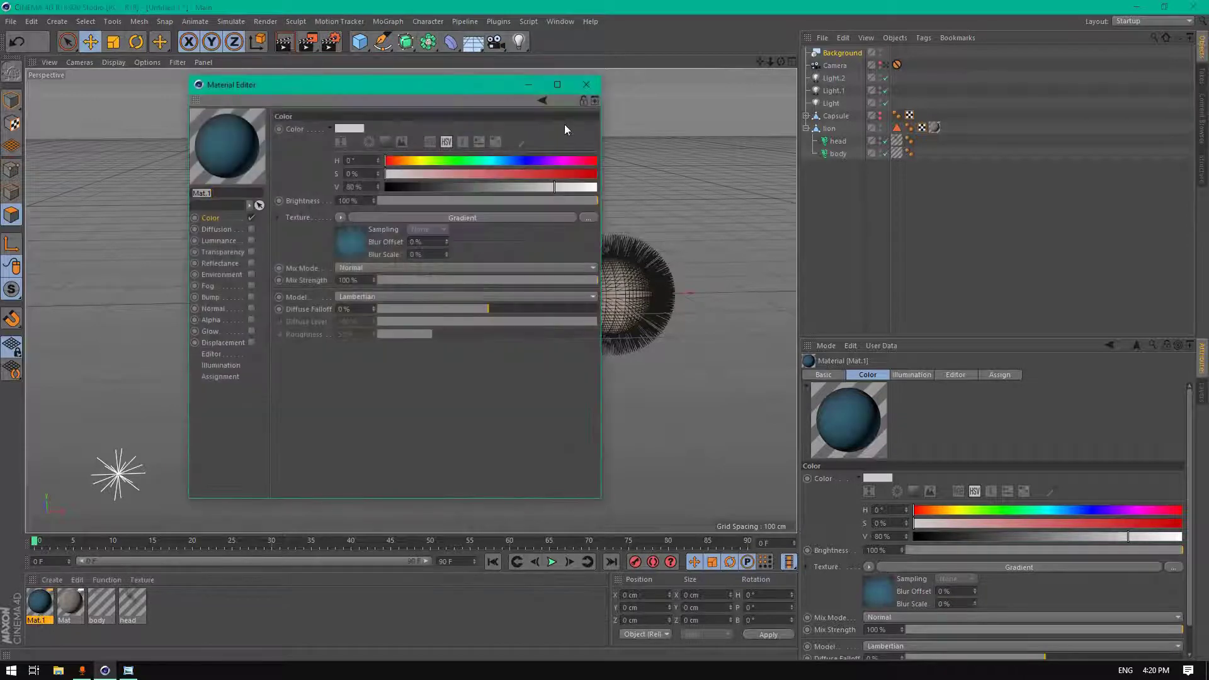
pyautogui.click(585, 85)
pyautogui.doubleClick(36, 607)
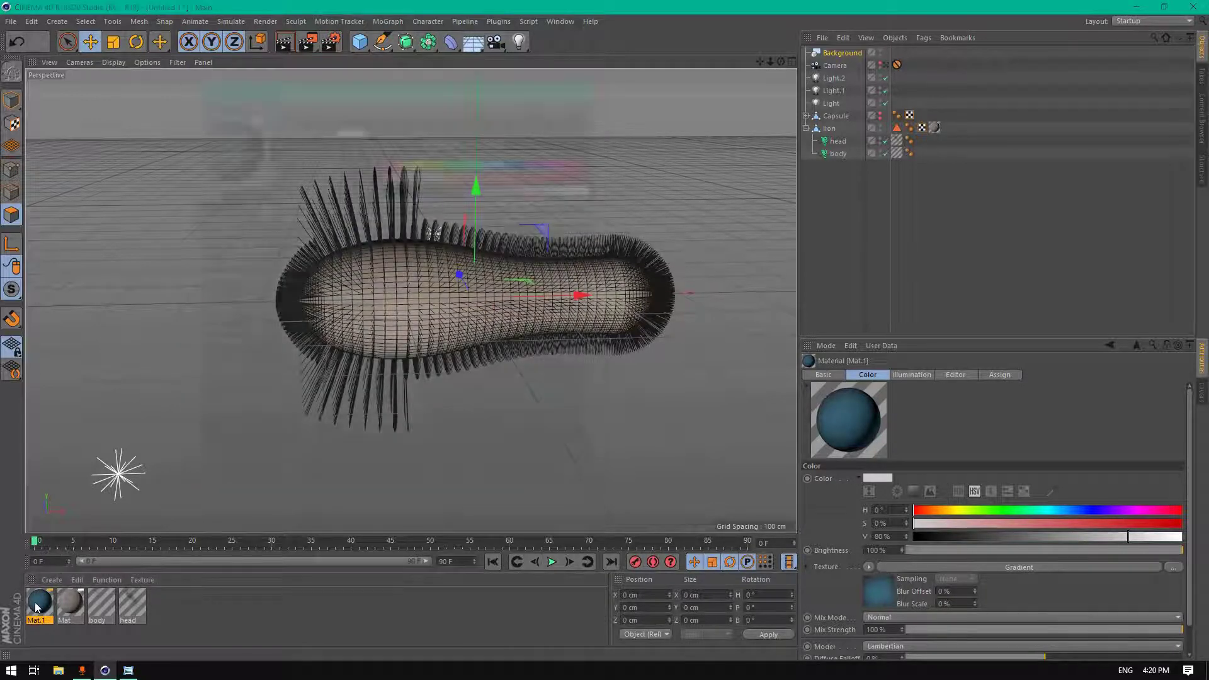
pyautogui.click(356, 256)
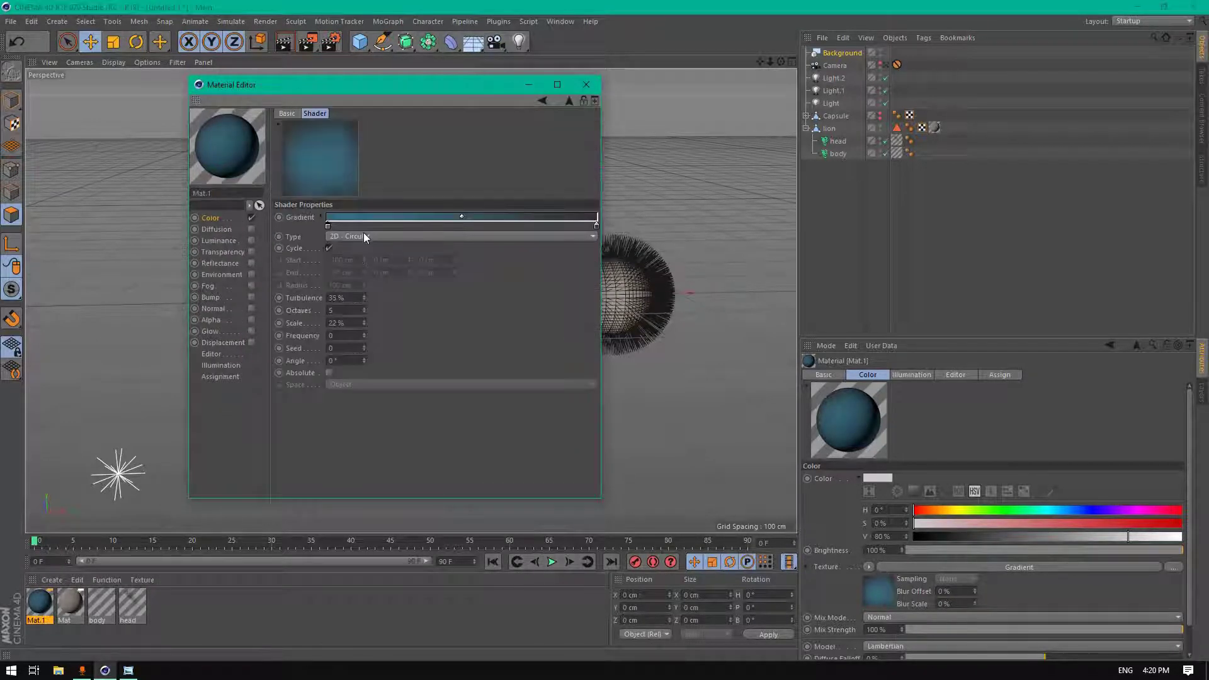
pyautogui.click(585, 85)
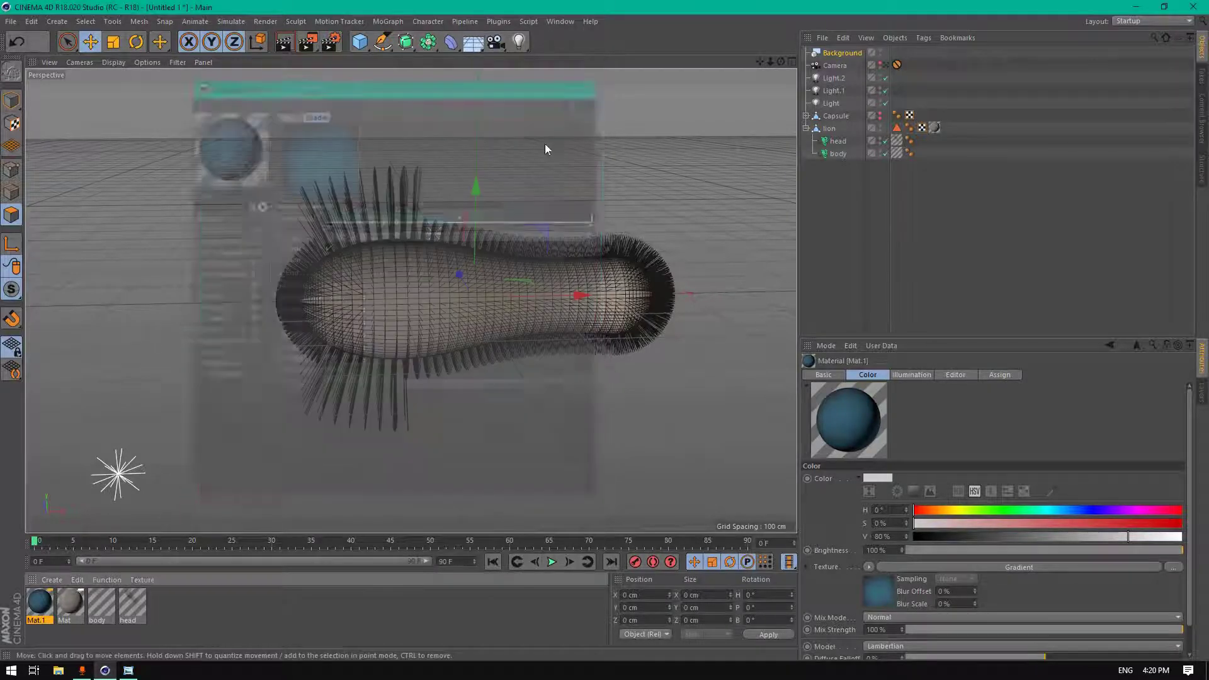
# - Duplicate the blue gradient material and recolour the start knot of the copy's gradient to green
pyautogui.keyDown('ctrl'); pyautogui.moveTo(42, 613); pyautogui.dragTo(71, 607); pyautogui.keyUp('ctrl')
pyautogui.doubleClick(71, 605)
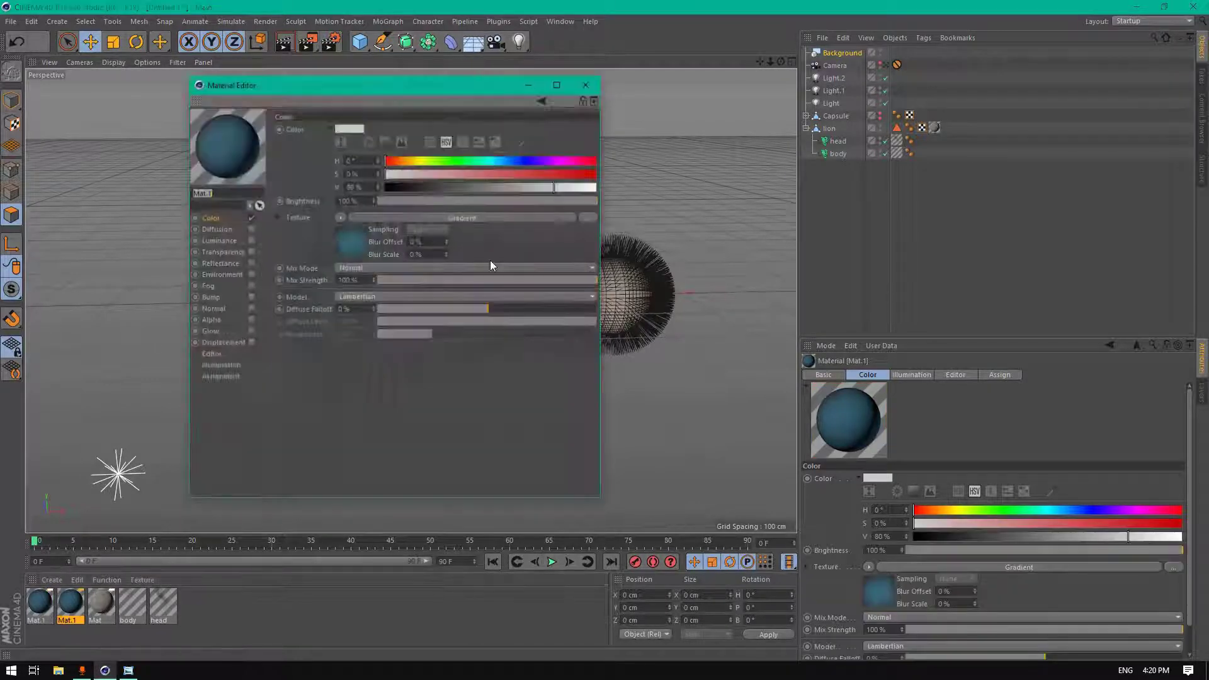
pyautogui.click(350, 249)
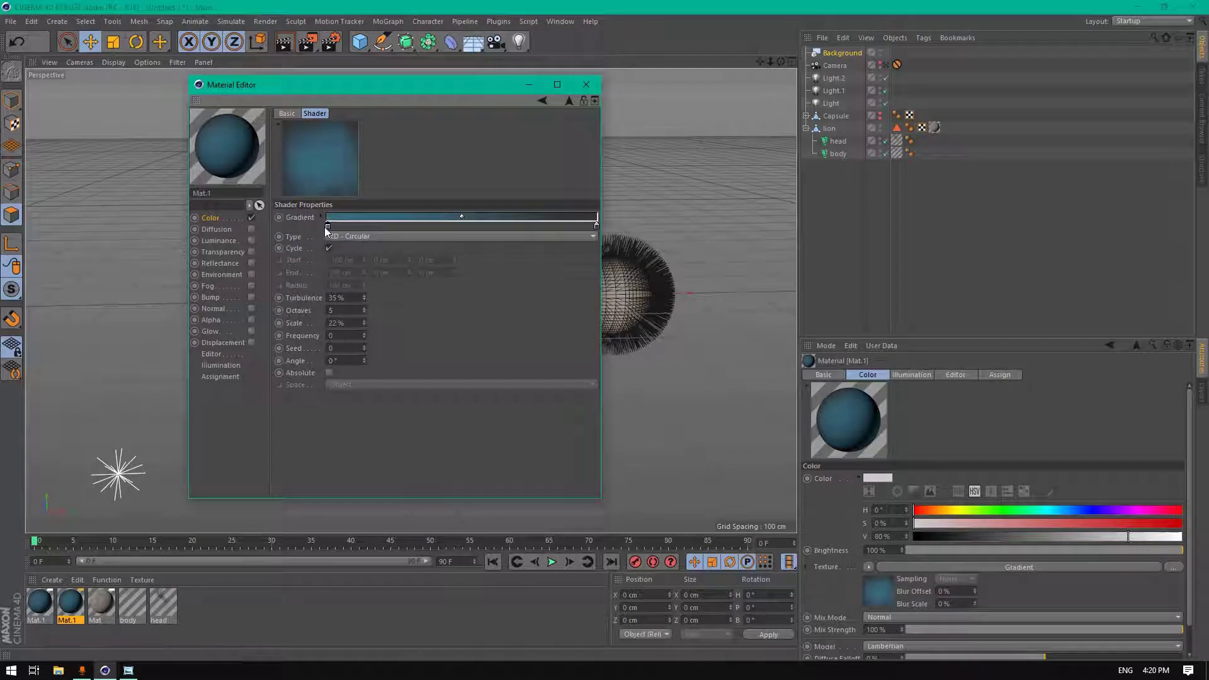
pyautogui.doubleClick(327, 227)
pyautogui.moveTo(354, 227); pyautogui.dragTo(349, 225)
pyautogui.click(346, 225)
pyautogui.click(315, 276)
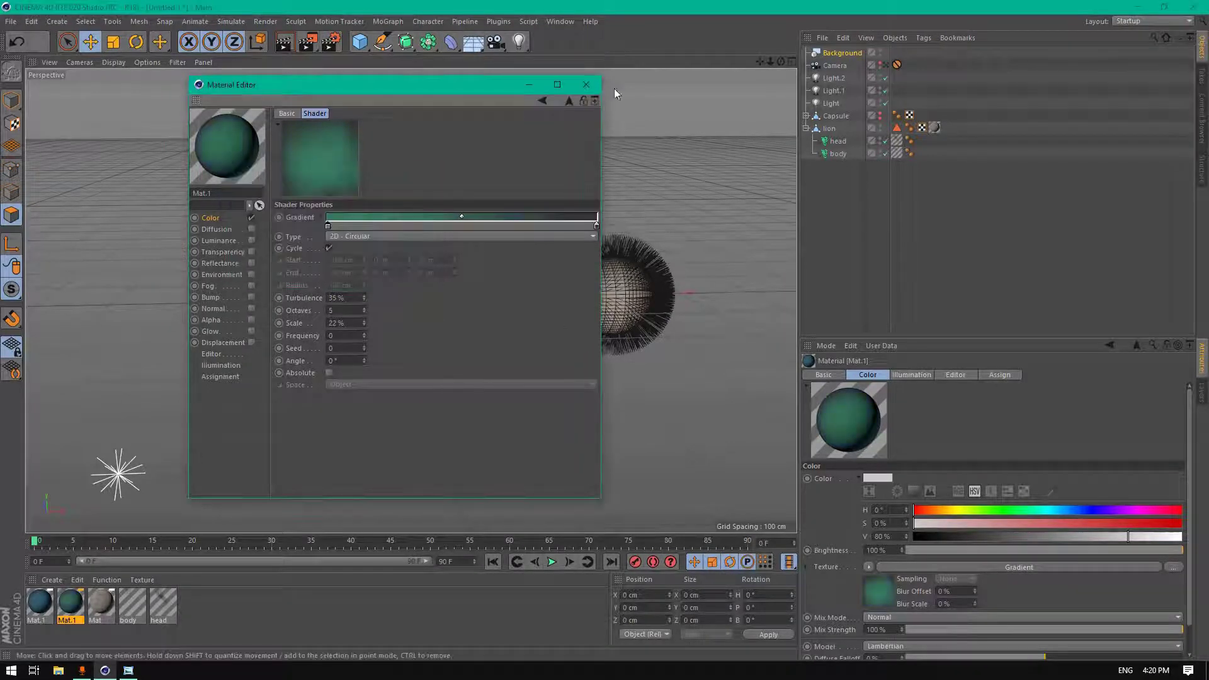
# - Shift the copy's gradient start knot to teal with hue 166°, then apply this material to the Background object
pyautogui.doubleClick(327, 227)
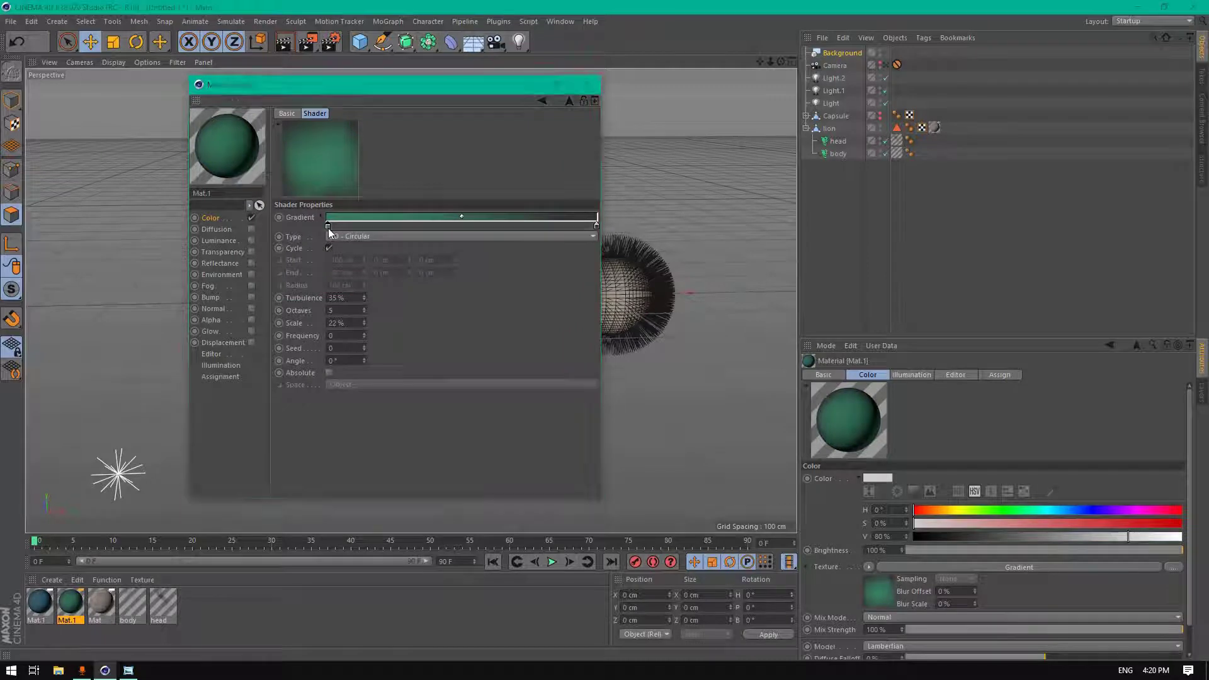
pyautogui.click(345, 226)
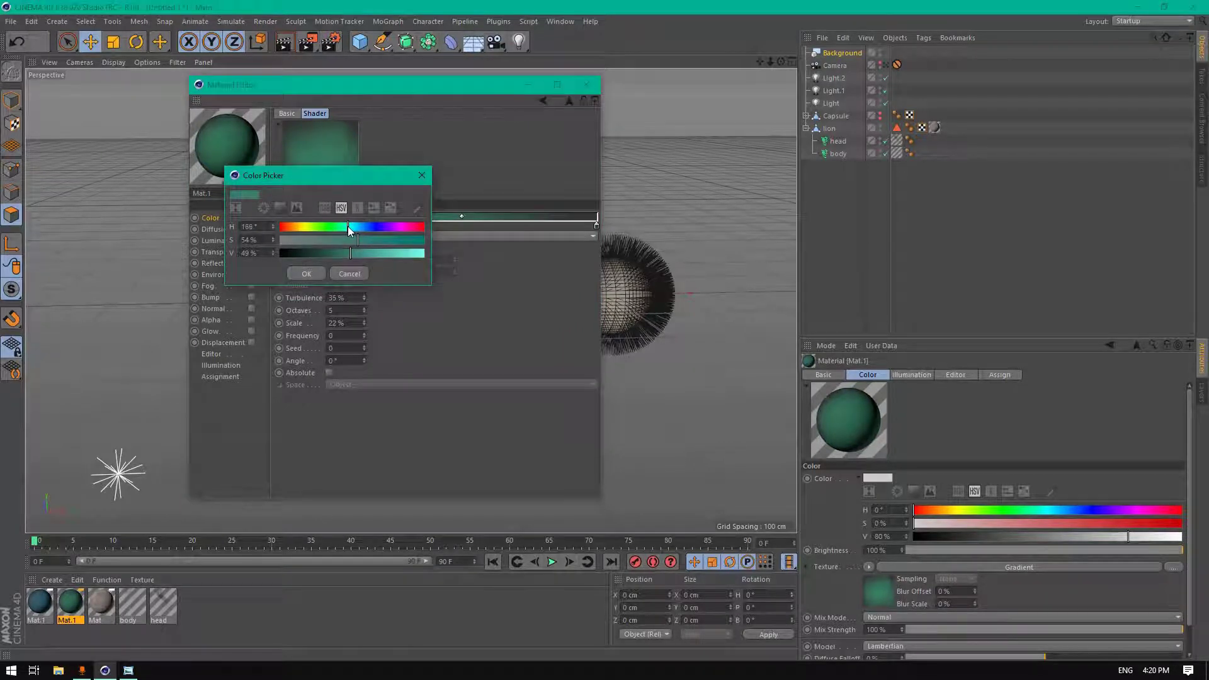
pyautogui.click(308, 272)
pyautogui.click(587, 84)
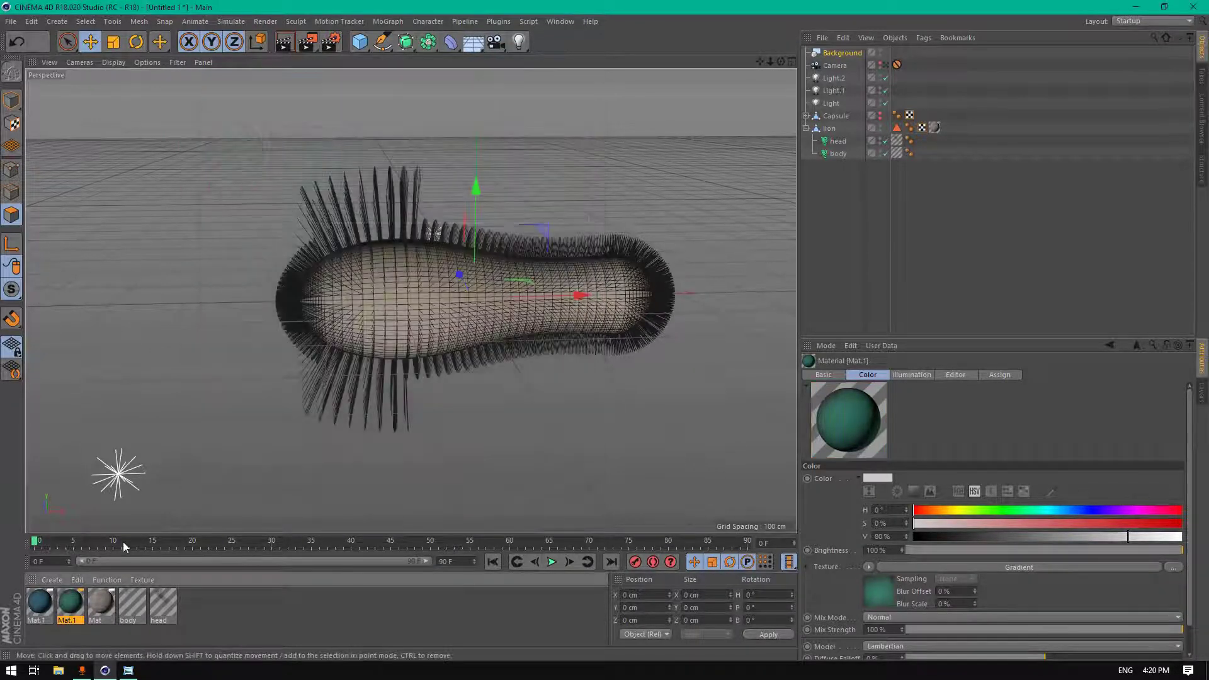
pyautogui.moveTo(816, 80); pyautogui.dragTo(845, 54)
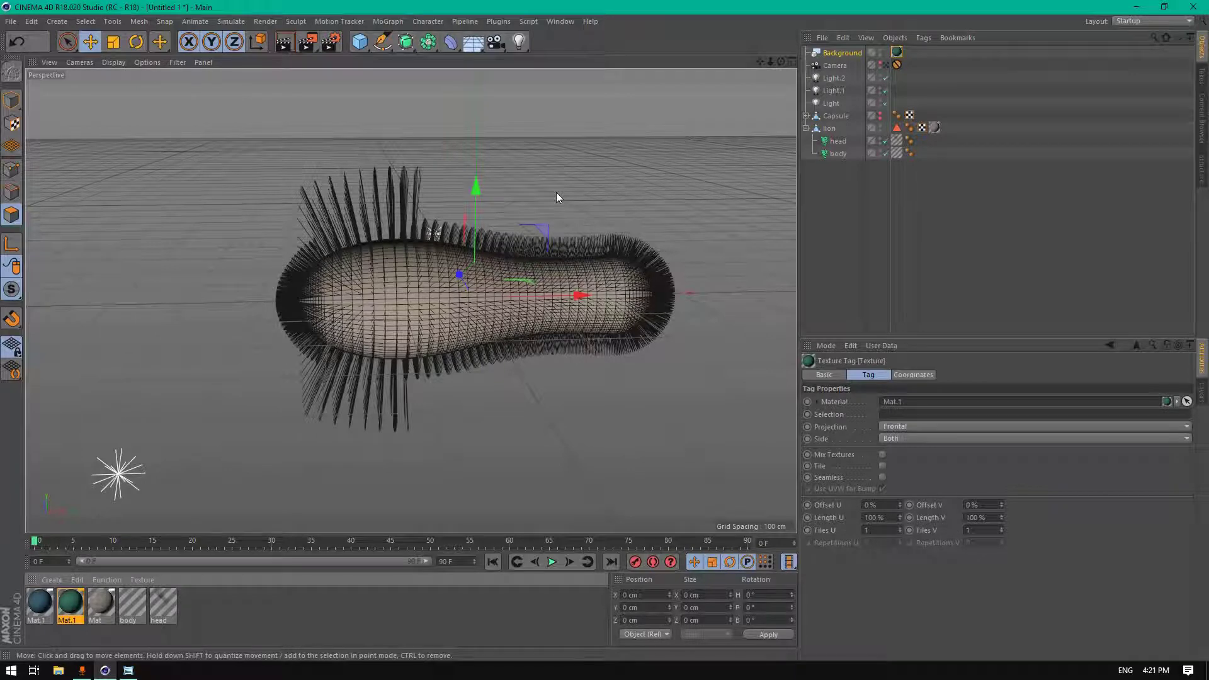
# - Activate the hair Brush tool for the body hair in the Front view and disable its Visible Only option
pyautogui.click(838, 154)
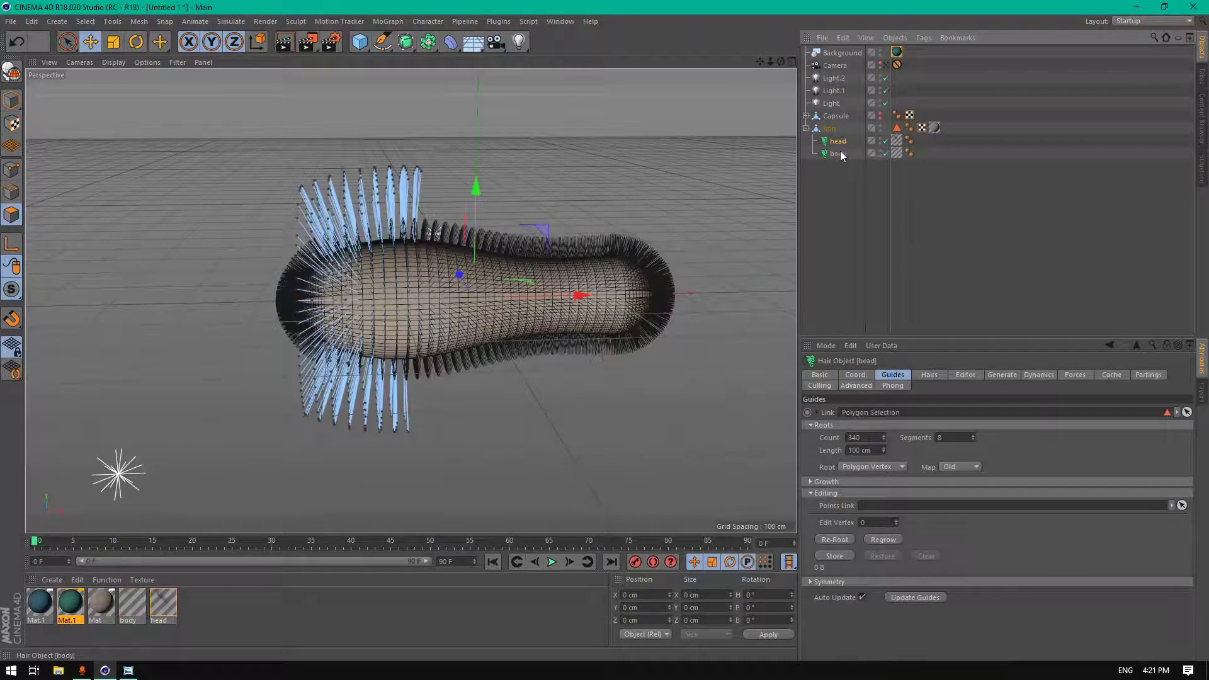
pyautogui.middleClick(317, 96)
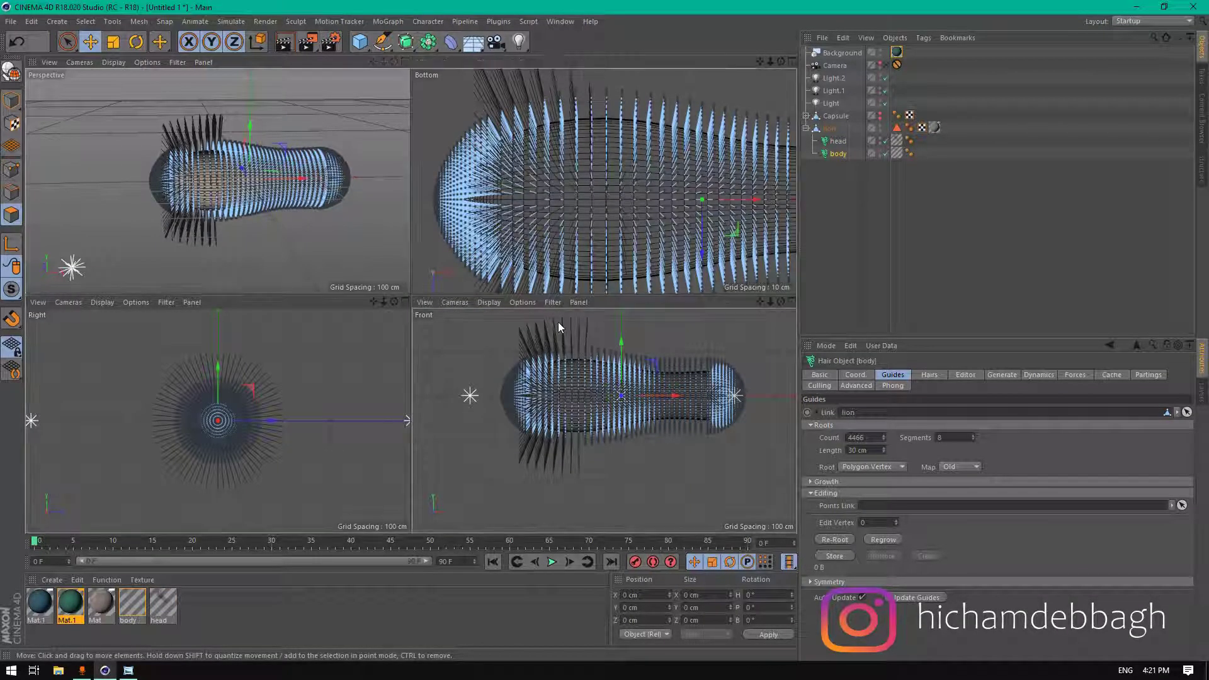
pyautogui.middleClick(558, 322)
pyautogui.keyDown('alt'); pyautogui.moveTo(396, 261); pyautogui.dragTo(410, 300, button='middle'); pyautogui.keyUp('alt')
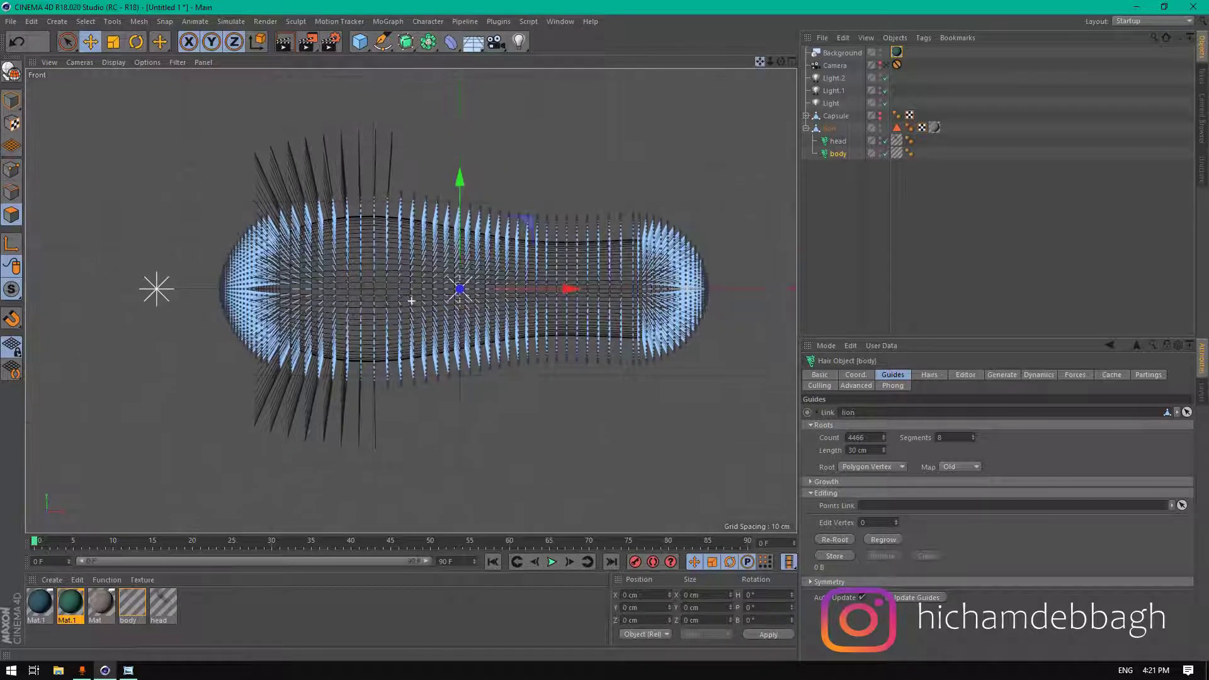
pyautogui.click(231, 22)
pyautogui.moveTo(255, 150)
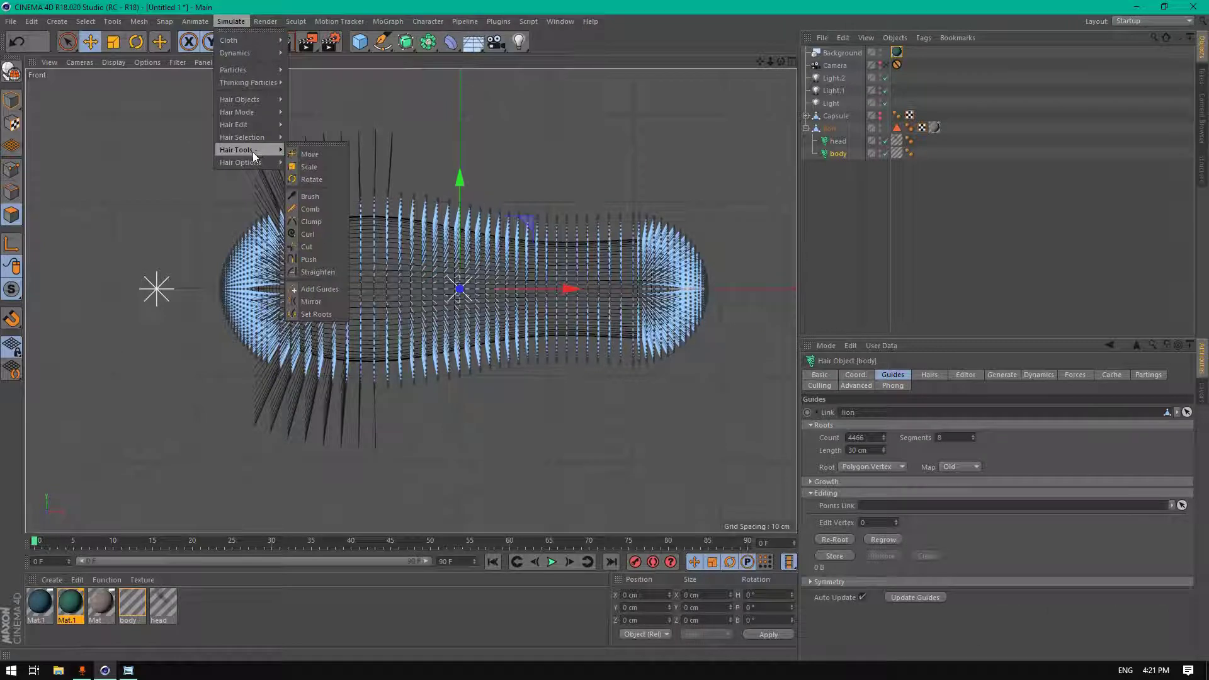
pyautogui.click(326, 196)
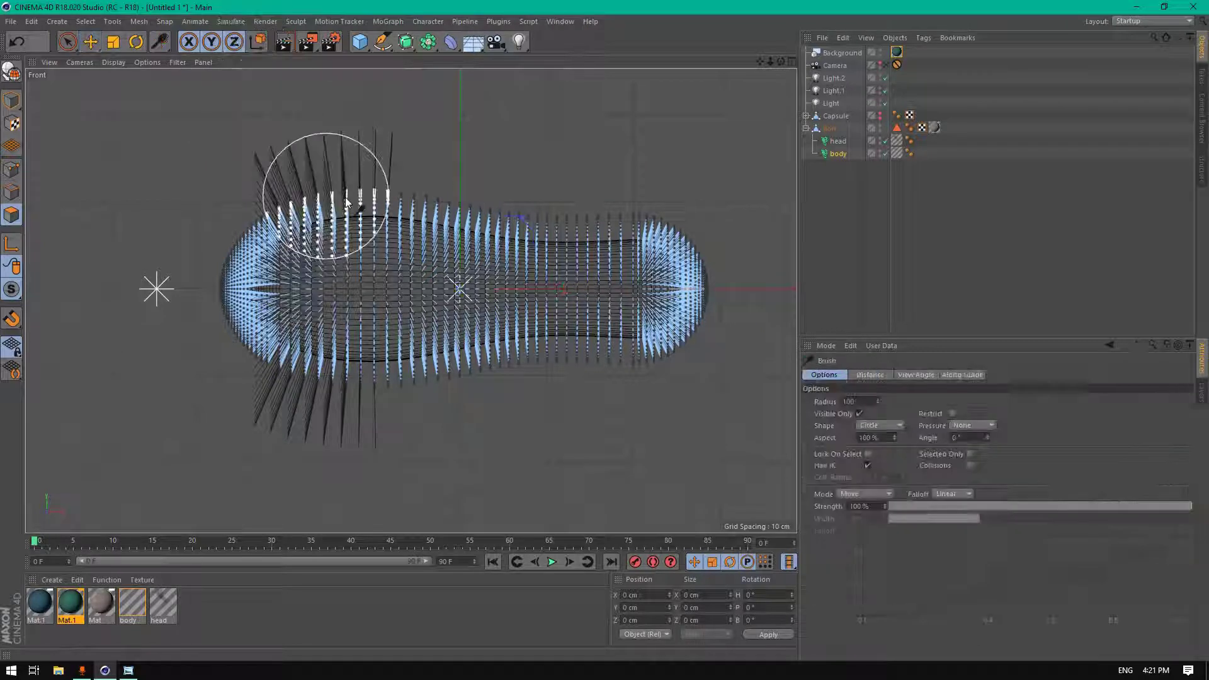
pyautogui.click(859, 414)
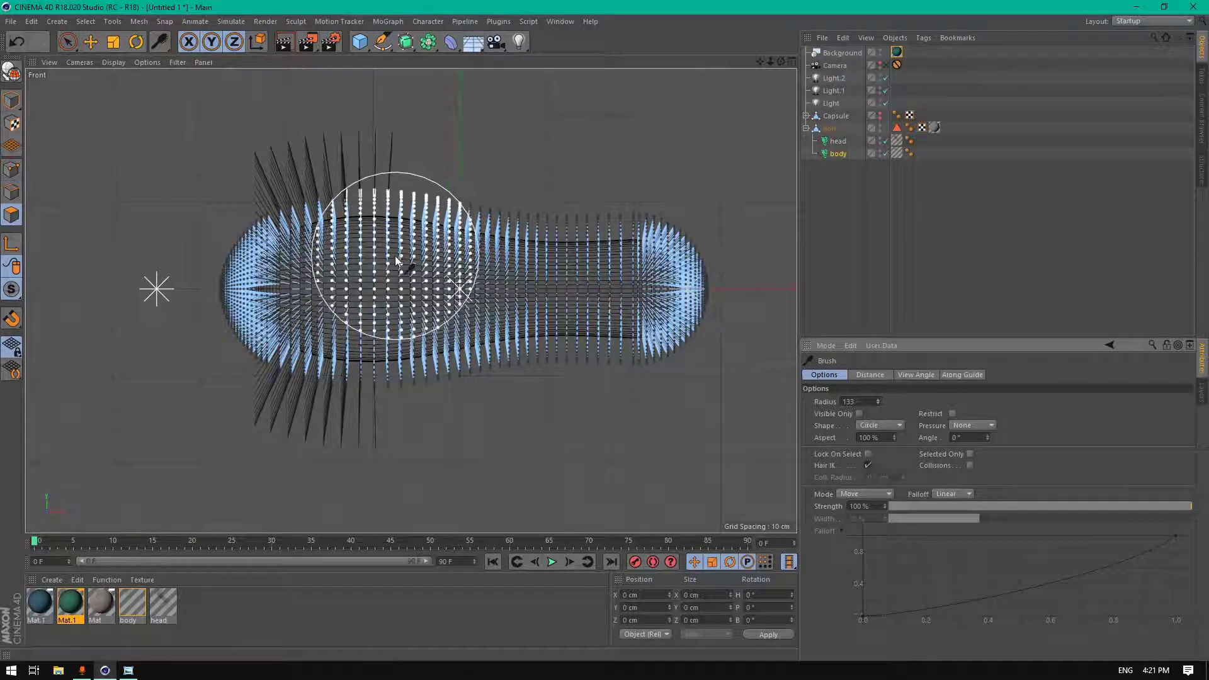
# - Enlarge the hair brush radius to 245 so the circle can cover the whole body
pyautogui.scroll(-4, 397, 271)
pyautogui.scroll(2, 394, 280)
pyautogui.scroll(-1, 394, 277)
pyautogui.click(848, 402)
pyautogui.moveTo(878, 402); pyautogui.dragTo(878, 378)
pyautogui.scroll(-2, 415, 268)
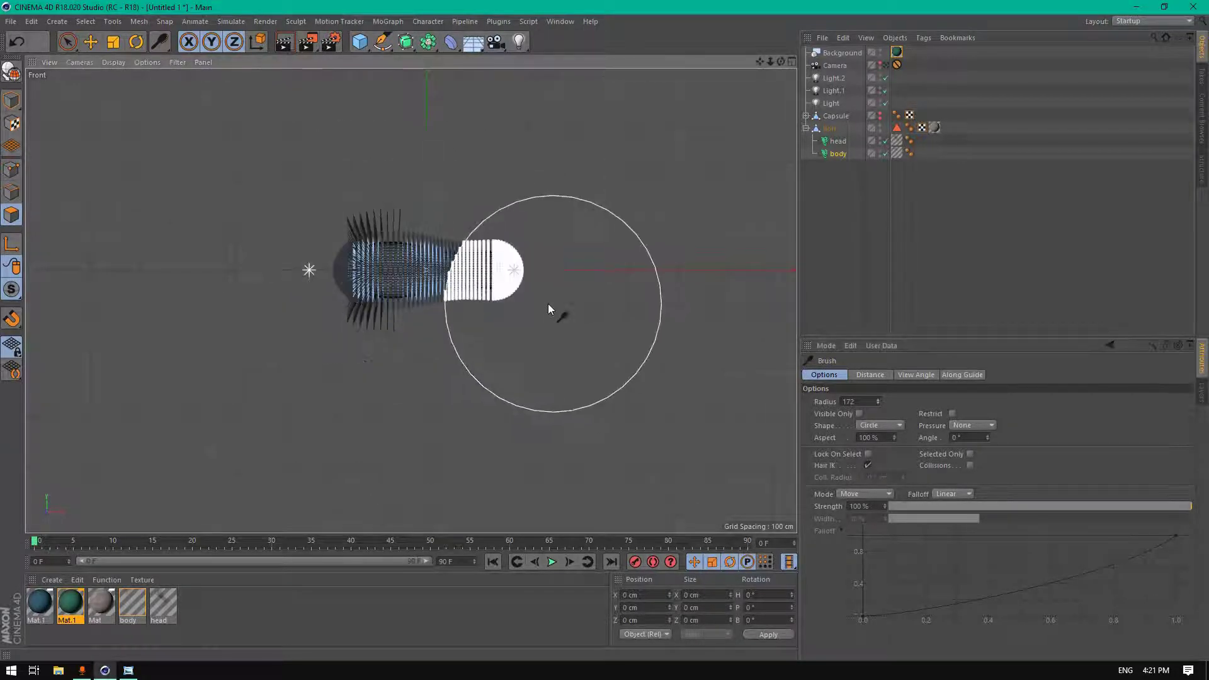
pyautogui.moveTo(879, 402); pyautogui.dragTo(879, 362)
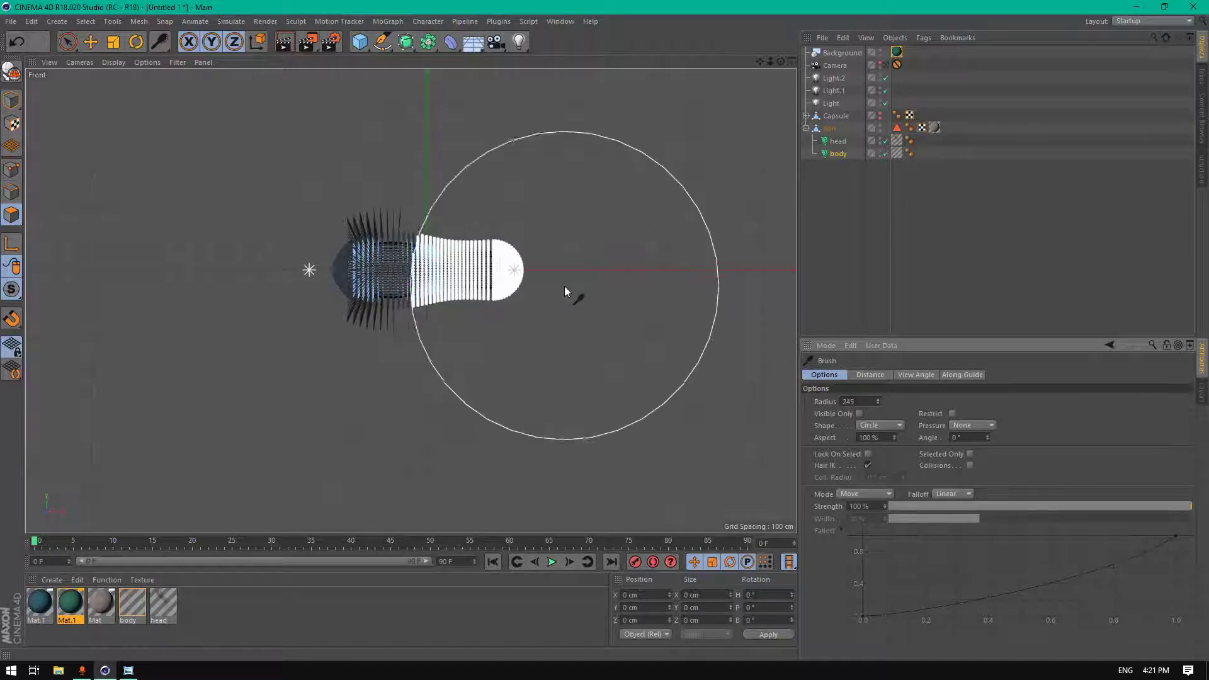
pyautogui.scroll(3, 479, 277)
pyautogui.scroll(-1, 390, 254)
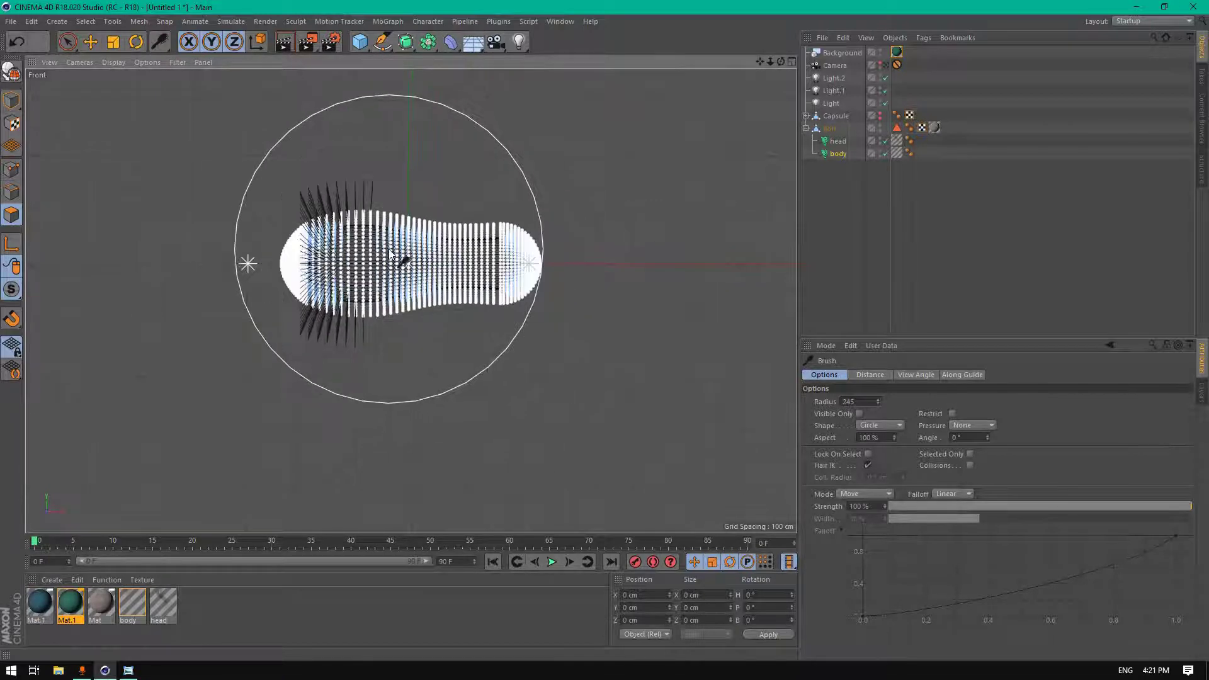
# - Brush all the body hair guides slightly toward the tail end in the Front view
pyautogui.middleClick(388, 249)
pyautogui.scroll(5, 221, 177)
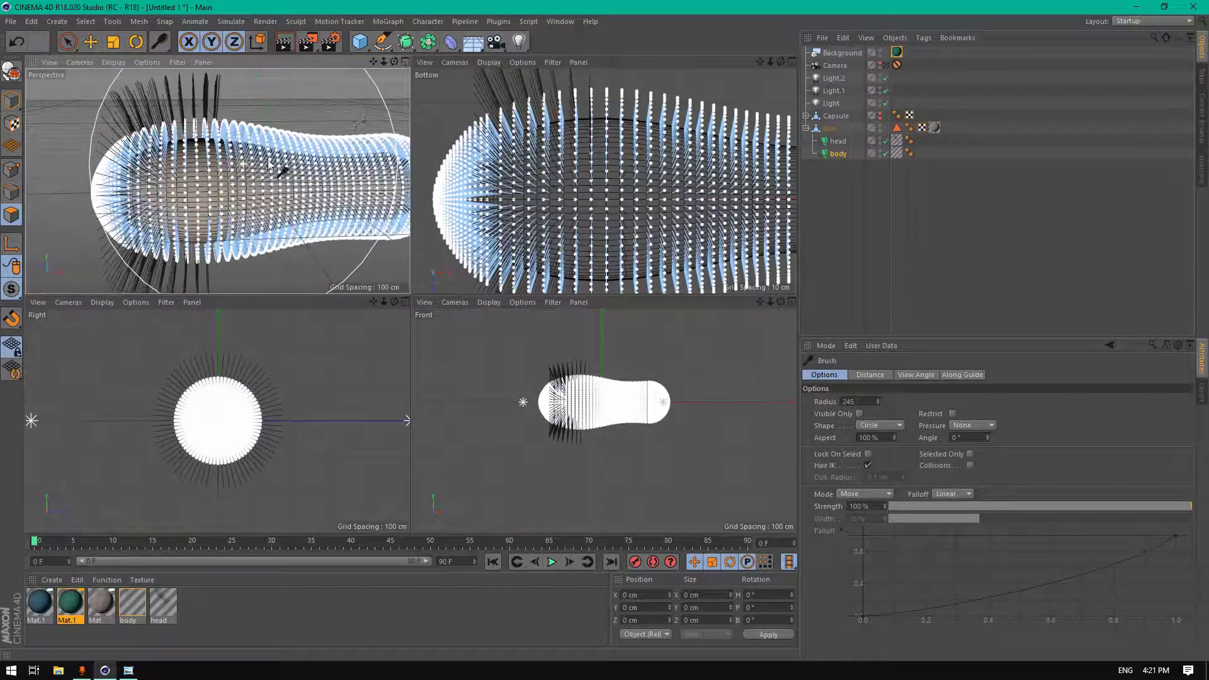
pyautogui.moveTo(394, 61); pyautogui.dragTo(445, 76)
pyautogui.moveTo(578, 406); pyautogui.dragTo(584, 413)
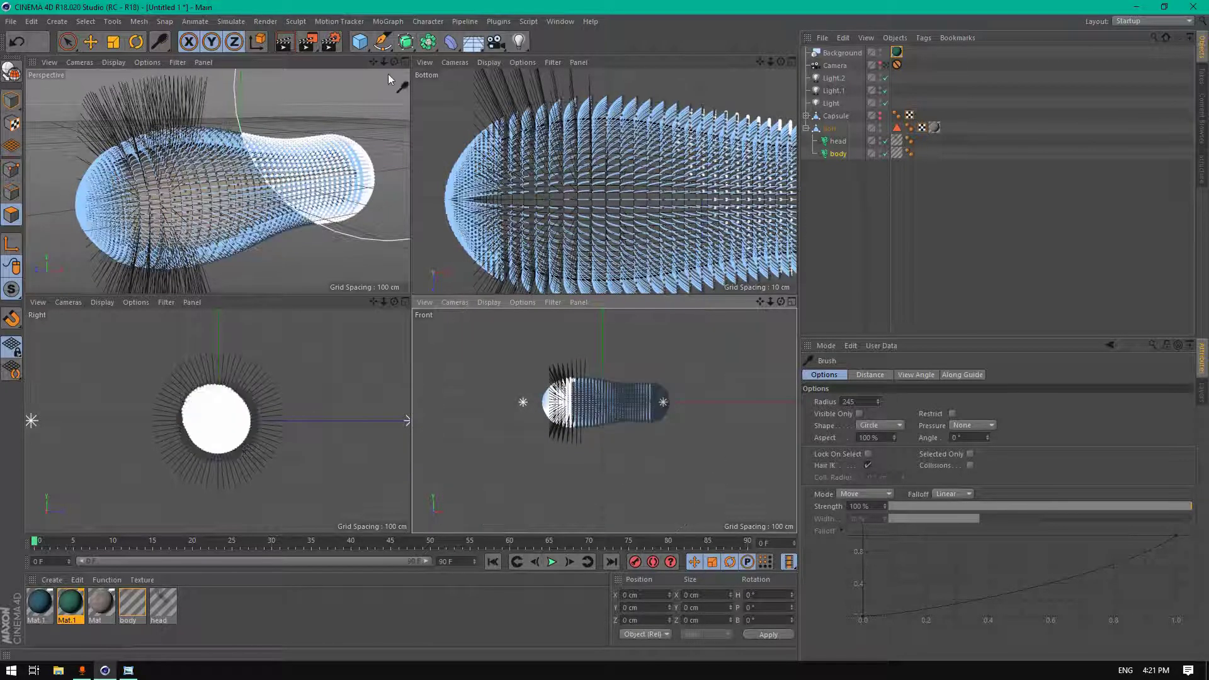
pyautogui.moveTo(395, 61)
pyautogui.mouseDown()
pyautogui.moveTo(341, 63)
pyautogui.moveTo(362, 51)
pyautogui.mouseUp()
# - Brush the head hair guides toward the tail in the Front view, undoing the first attempt, and check the mane in Perspective
pyautogui.click(833, 142)
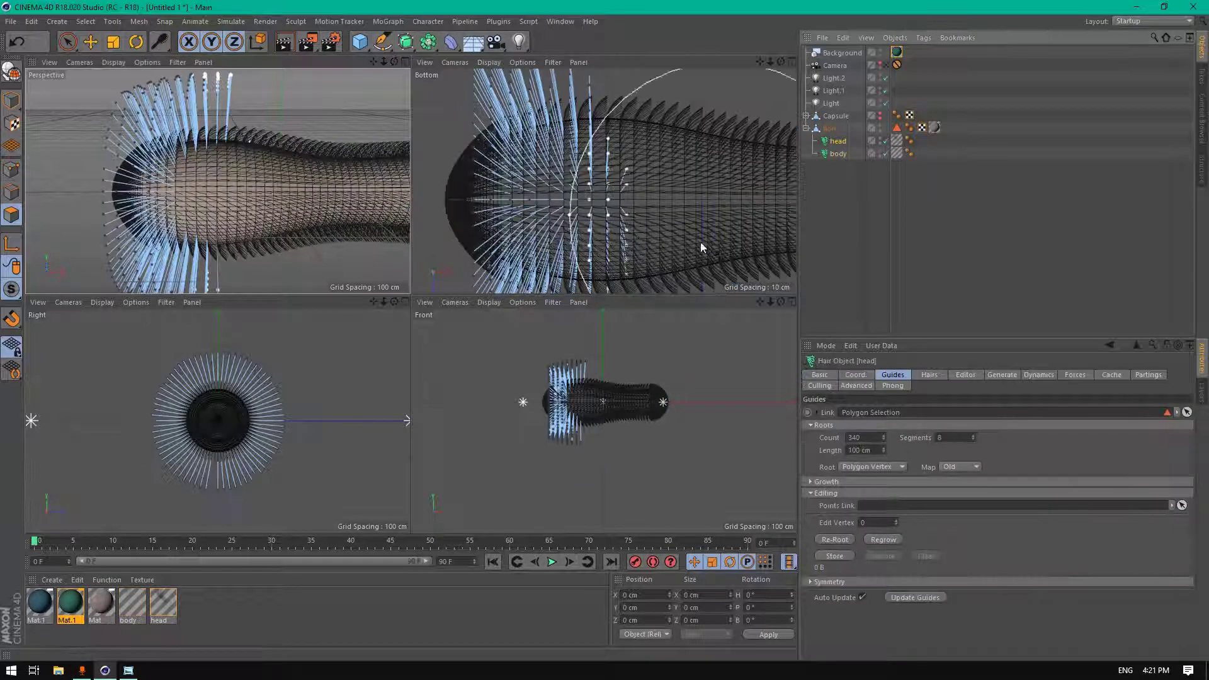
pyautogui.moveTo(587, 399); pyautogui.dragTo(599, 398)
pyautogui.click(23, 43)
pyautogui.click(23, 43)
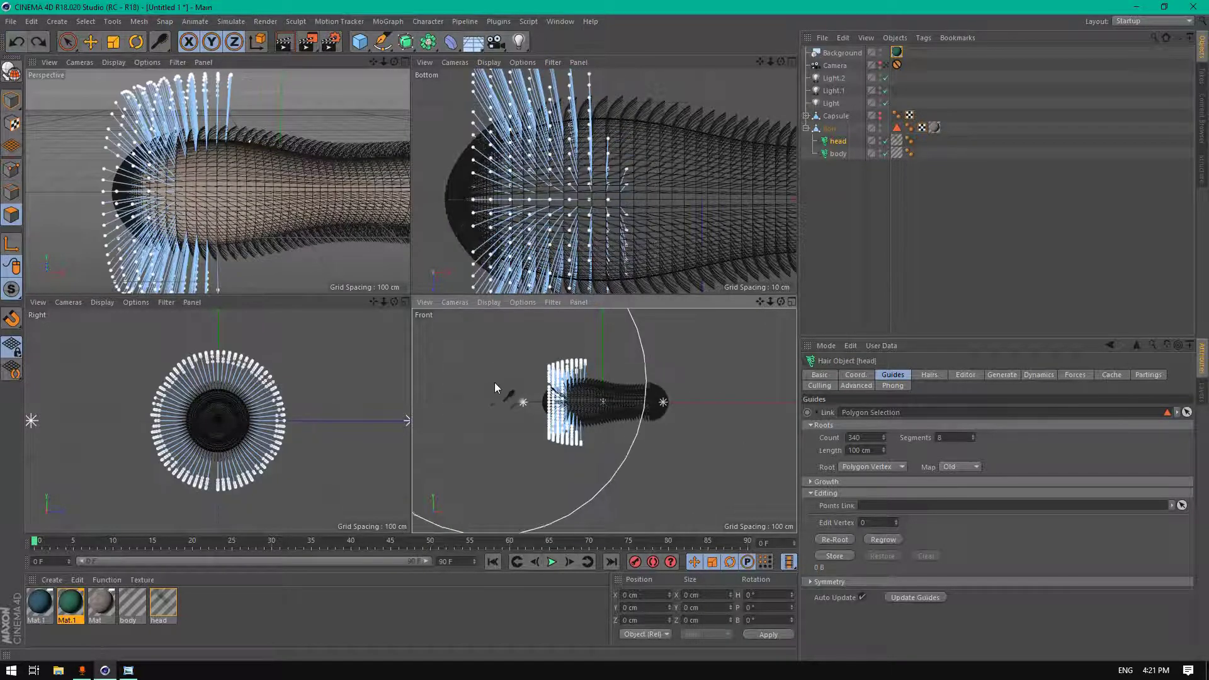
pyautogui.moveTo(559, 403); pyautogui.dragTo(567, 405)
pyautogui.middleClick(301, 213)
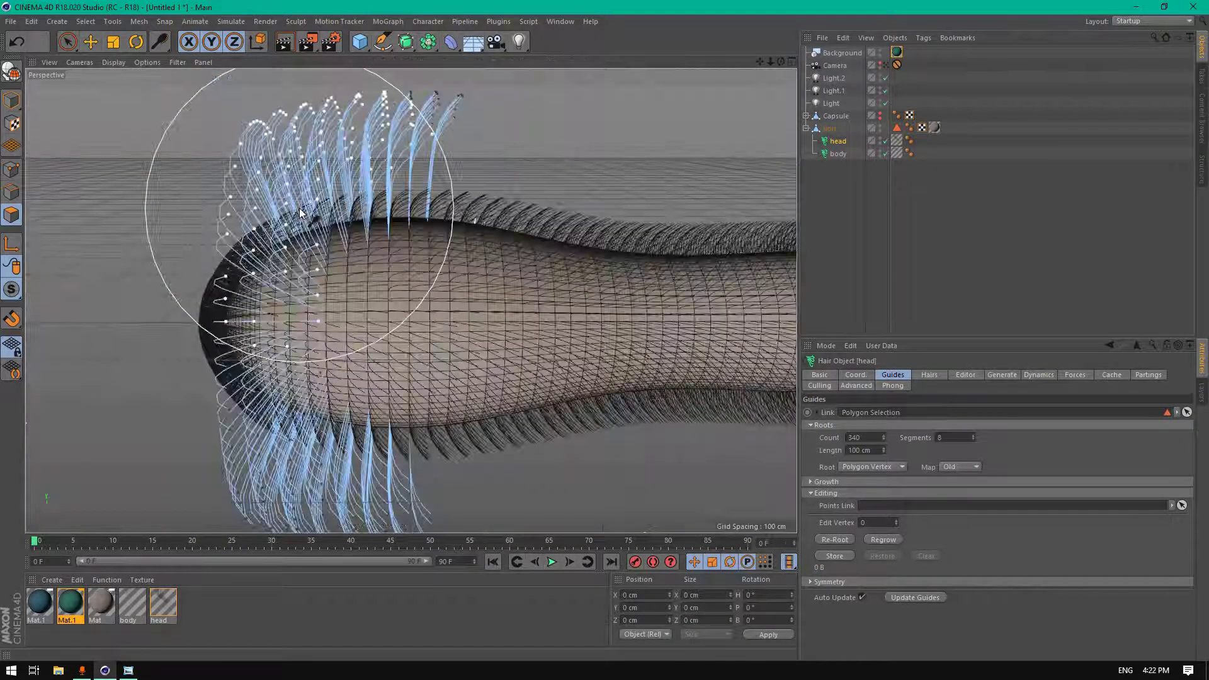
pyautogui.scroll(-3, 376, 372)
pyautogui.middleClick(334, 295)
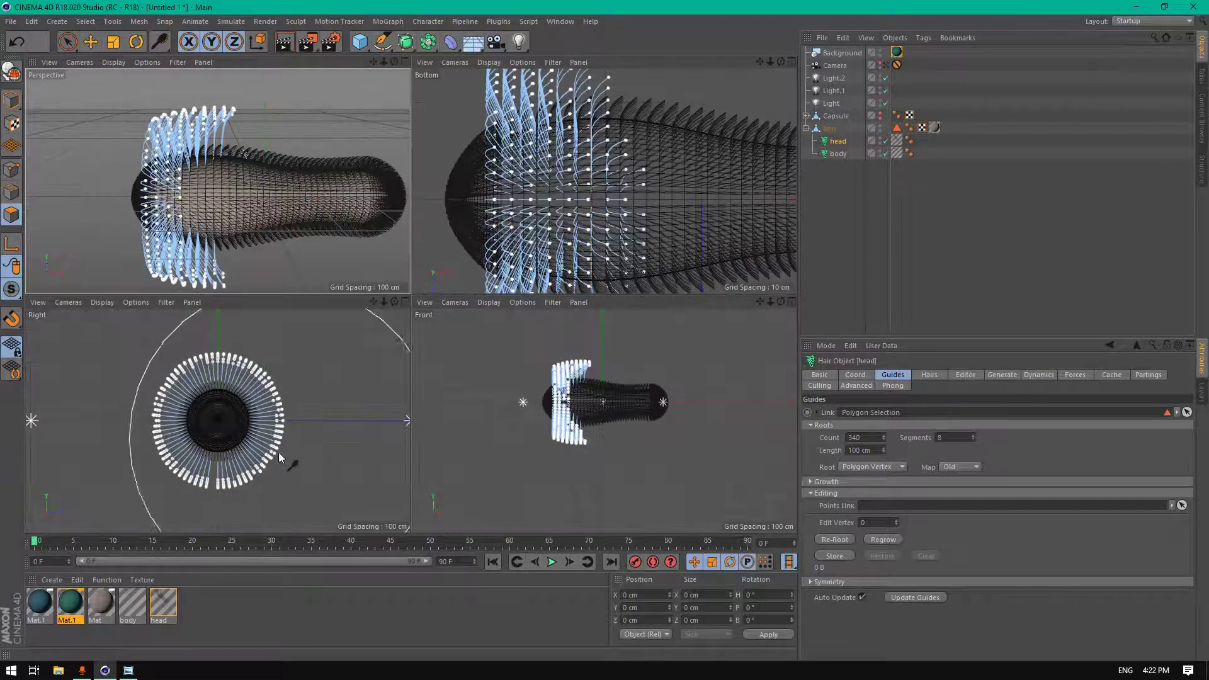
# - Reduce the brush radius to 84 and brush the side and lower mane guides downward in the Right view
pyautogui.middleClick(264, 449)
pyautogui.scroll(5, 577, 354)
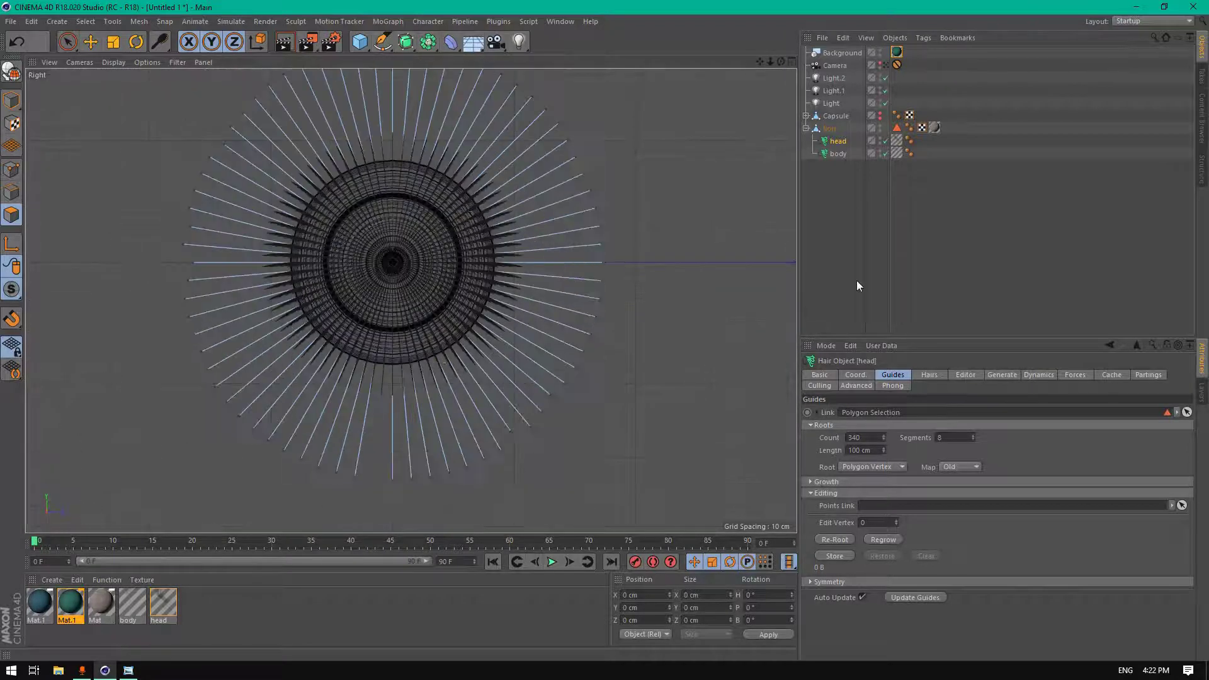
pyautogui.click(160, 41)
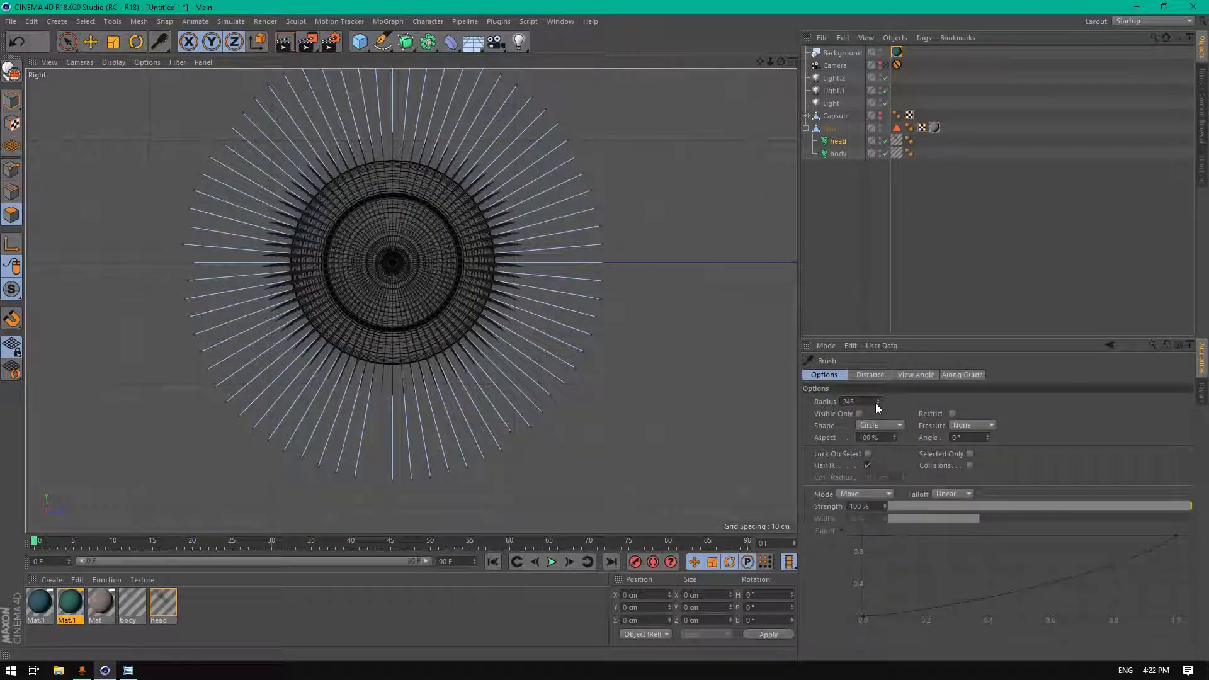
pyautogui.moveTo(877, 403); pyautogui.dragTo(876, 416)
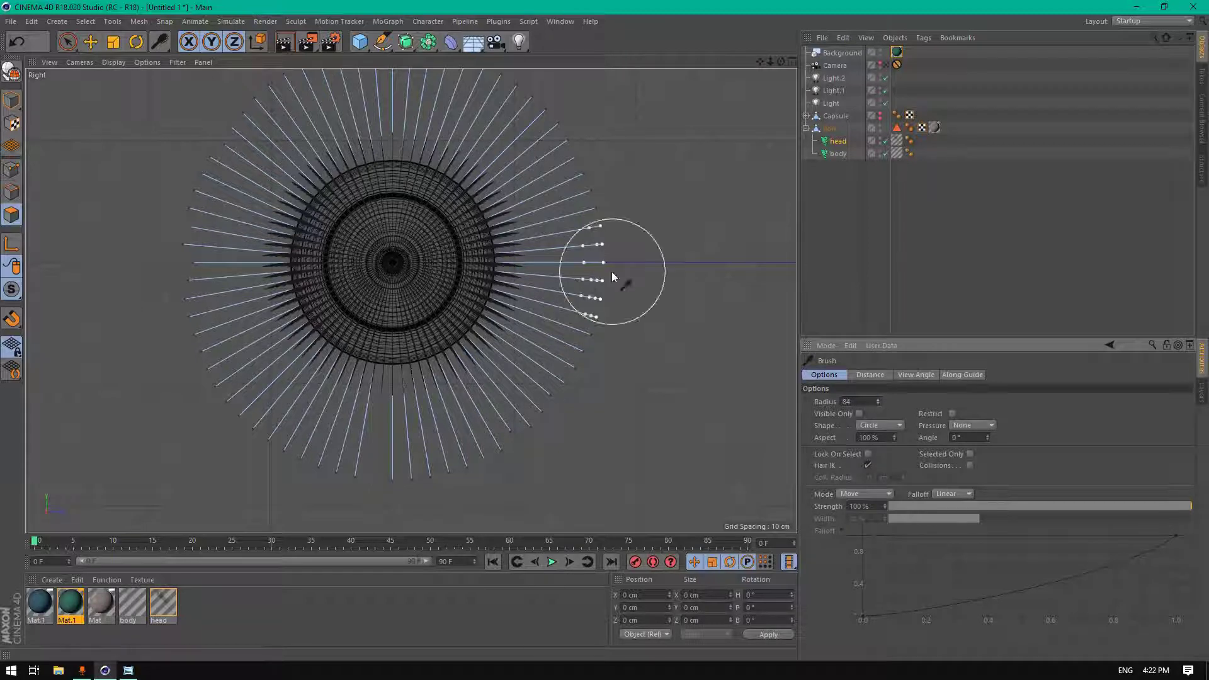
pyautogui.moveTo(588, 294)
pyautogui.mouseDown()
pyautogui.moveTo(580, 331)
pyautogui.moveTo(592, 366)
pyautogui.moveTo(601, 296)
pyautogui.moveTo(607, 338)
pyautogui.moveTo(605, 289)
pyautogui.moveTo(619, 287)
pyautogui.moveTo(638, 330)
pyautogui.moveTo(607, 304)
pyautogui.moveTo(556, 380)
pyautogui.mouseUp()
pyautogui.moveTo(189, 328)
pyautogui.mouseDown()
pyautogui.moveTo(202, 394)
pyautogui.moveTo(225, 349)
pyautogui.moveTo(233, 393)
pyautogui.moveTo(213, 321)
pyautogui.moveTo(216, 372)
pyautogui.moveTo(298, 453)
pyautogui.mouseUp()
pyautogui.moveTo(514, 399)
pyautogui.mouseDown()
pyautogui.moveTo(506, 430)
pyautogui.moveTo(551, 403)
pyautogui.moveTo(548, 423)
pyautogui.moveTo(365, 475)
pyautogui.moveTo(383, 481)
pyautogui.mouseUp()
pyautogui.moveTo(215, 321)
pyautogui.mouseDown()
pyautogui.moveTo(198, 309)
pyautogui.moveTo(206, 344)
pyautogui.mouseUp()
pyautogui.moveTo(558, 317)
pyautogui.mouseDown()
pyautogui.moveTo(576, 293)
pyautogui.moveTo(601, 292)
pyautogui.mouseUp()
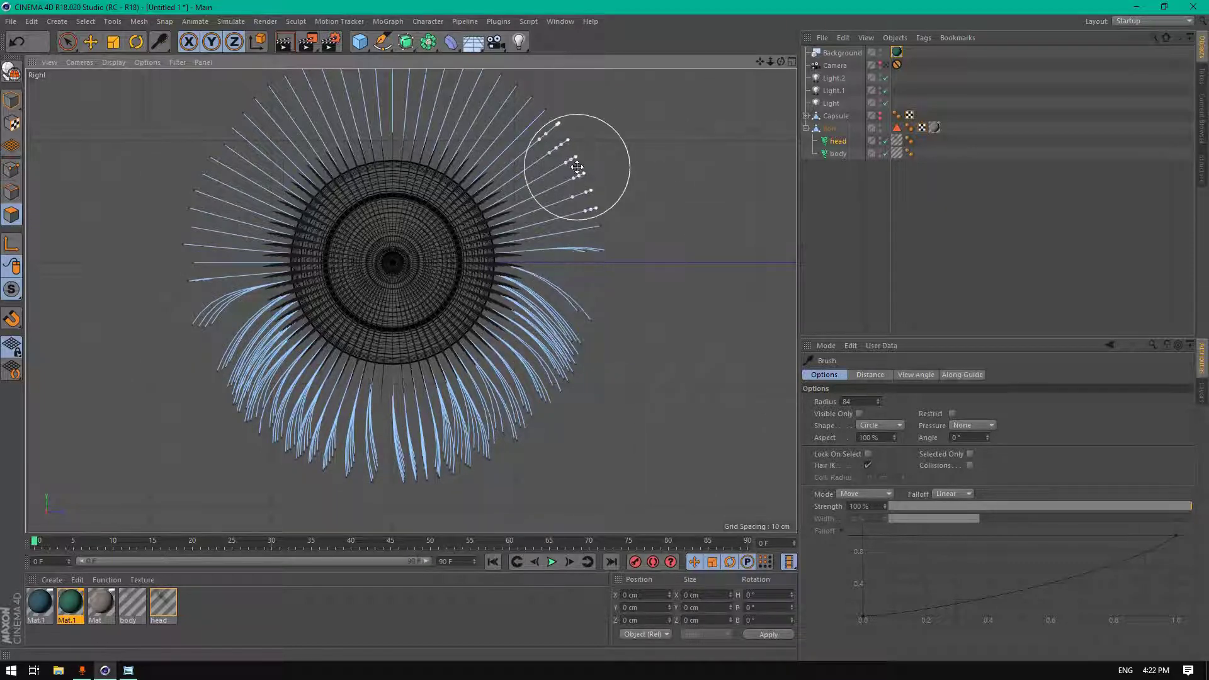
# - Look through the scene's Camera in the Perspective view and render the active view
pyautogui.middleClick(553, 162)
pyautogui.middleClick(303, 208)
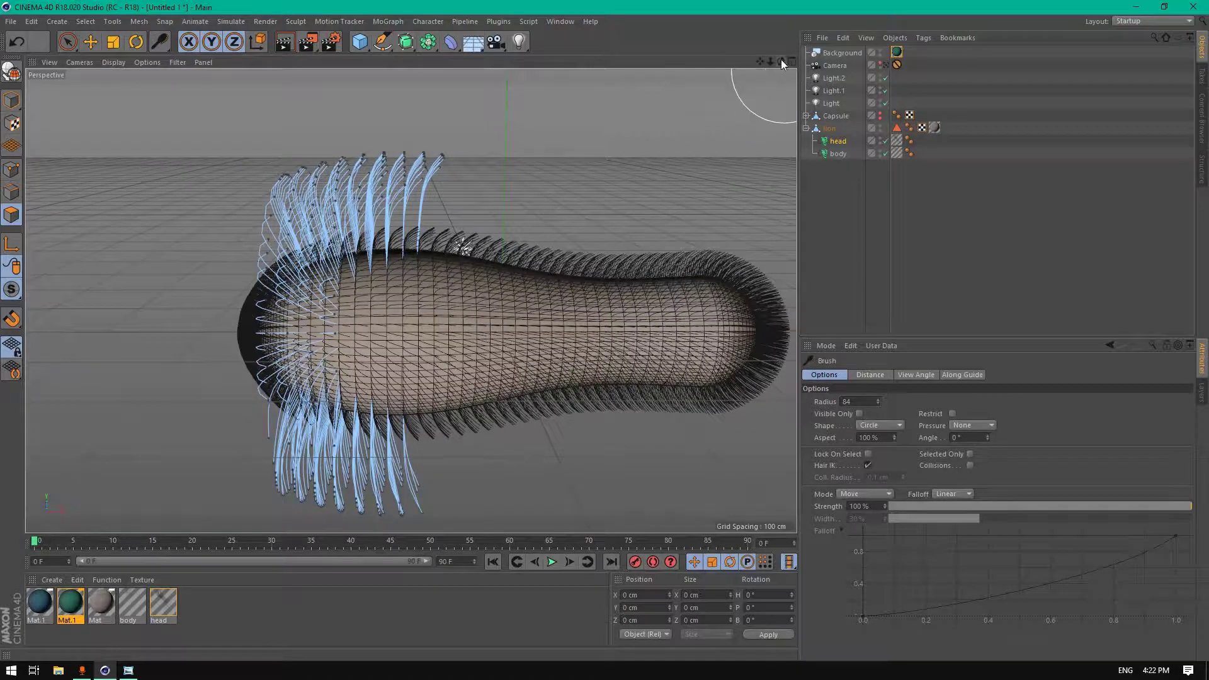
pyautogui.moveTo(781, 62); pyautogui.dragTo(821, 58)
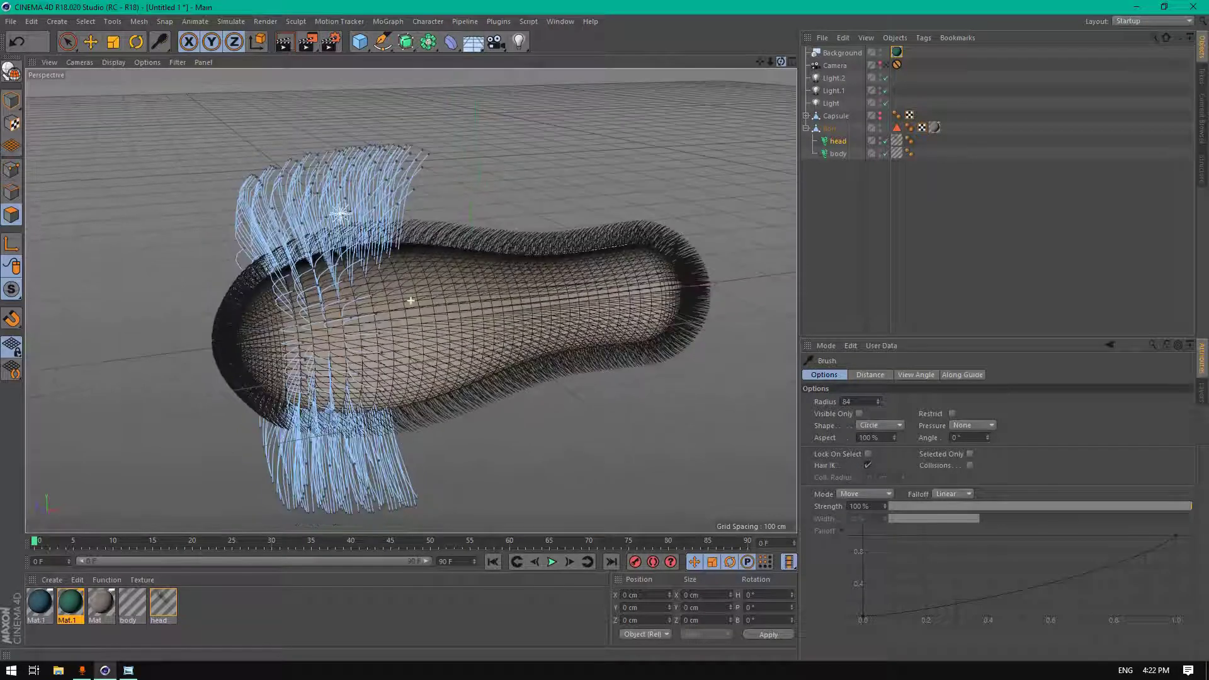
pyautogui.click(886, 65)
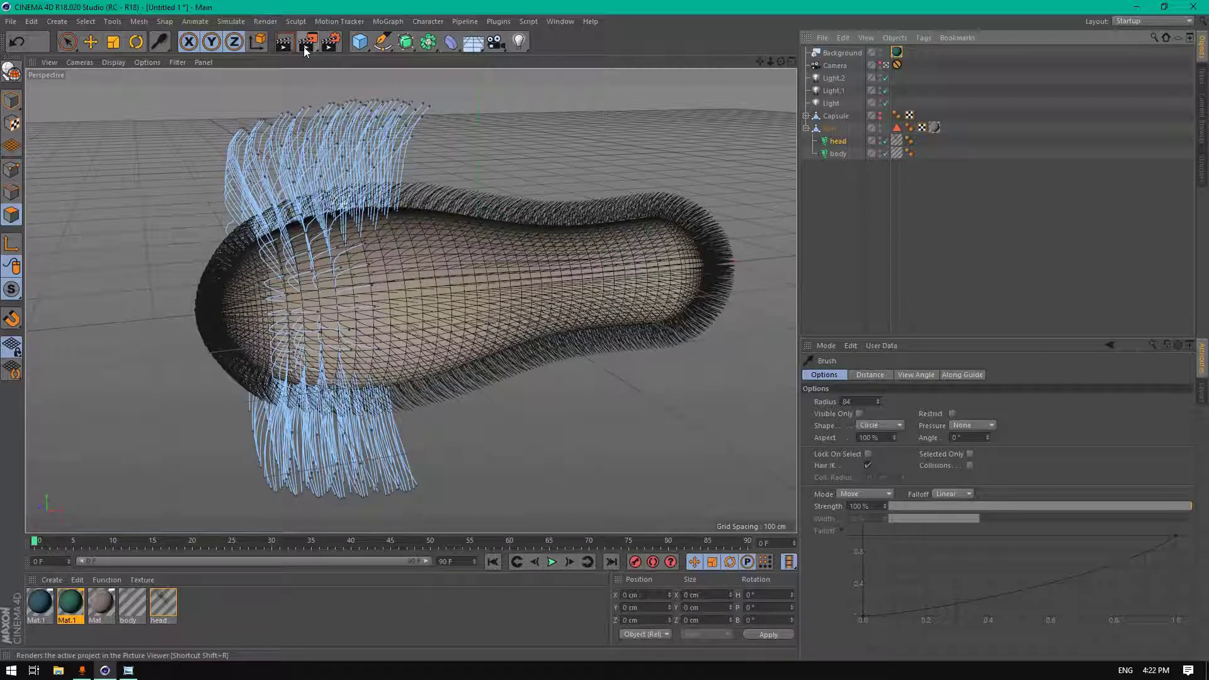
pyautogui.click(286, 46)
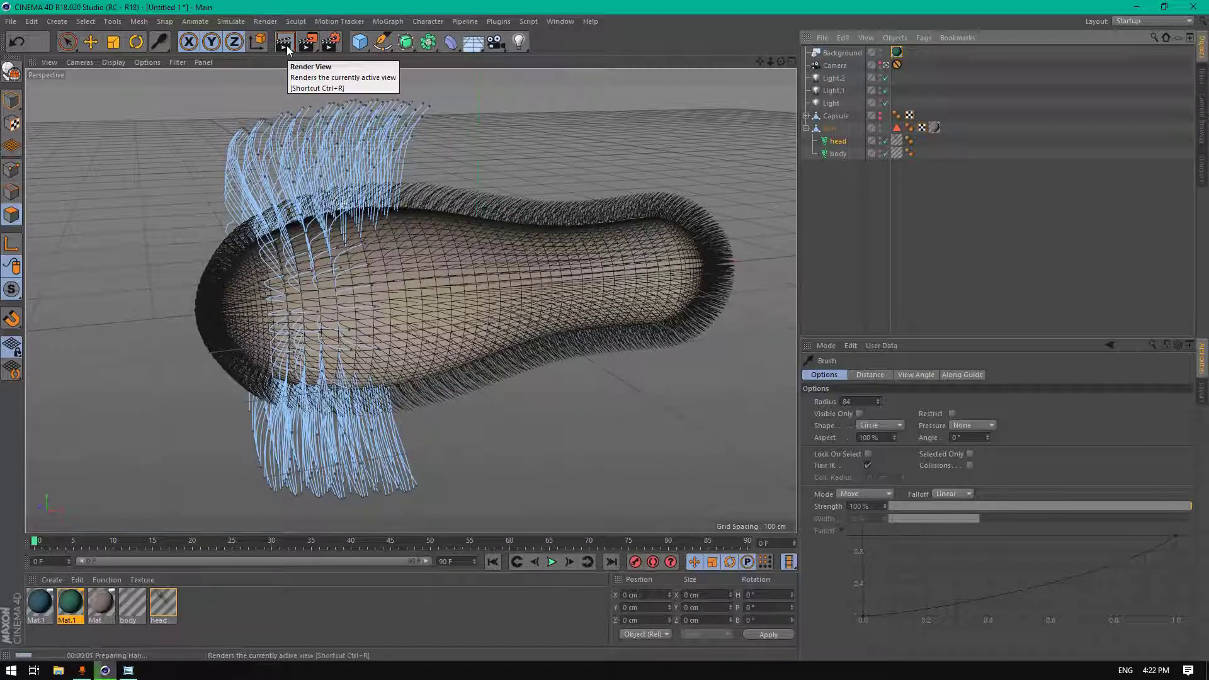
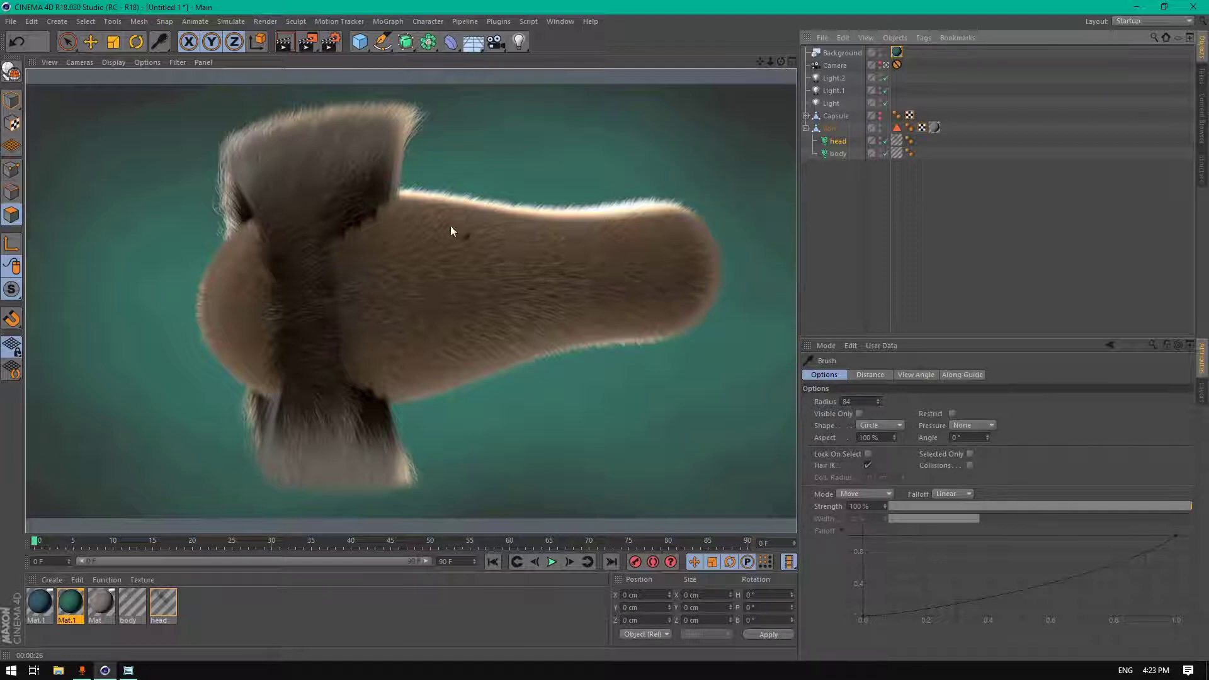
# - Leave the existing camera's view, frame the lion head-on in the Perspective view and add a second camera
pyautogui.click(885, 65)
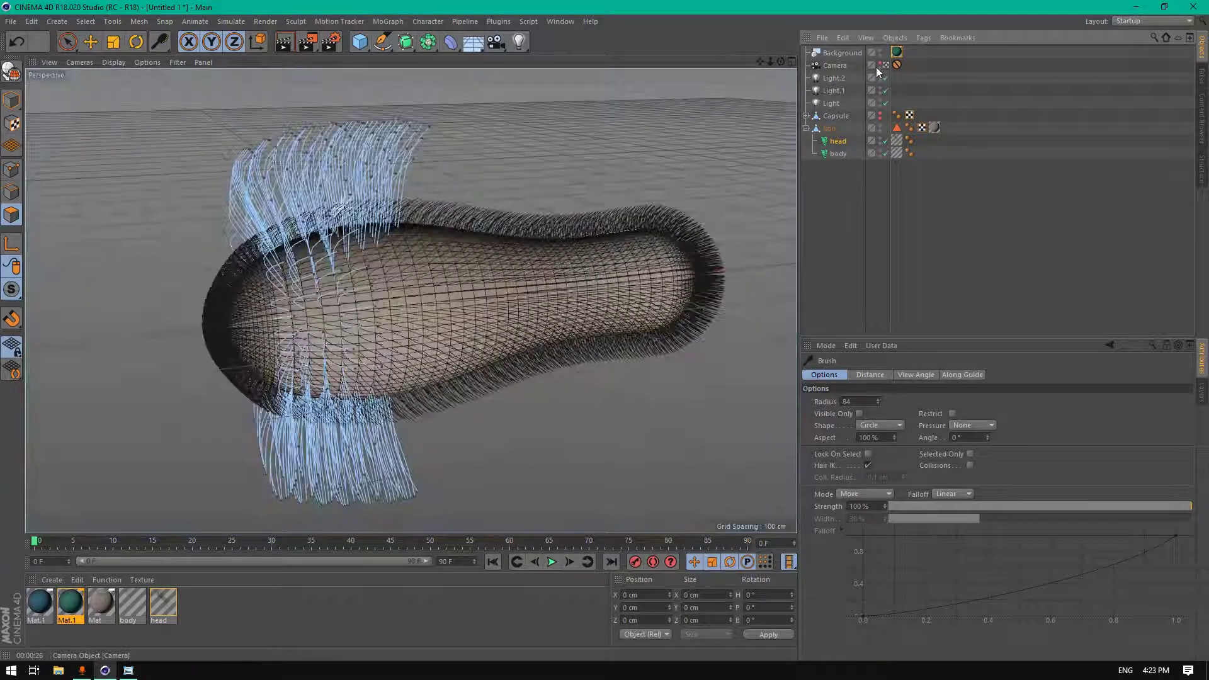
pyautogui.moveTo(781, 61)
pyautogui.mouseDown()
pyautogui.moveTo(837, 56)
pyautogui.moveTo(769, 65)
pyautogui.mouseUp()
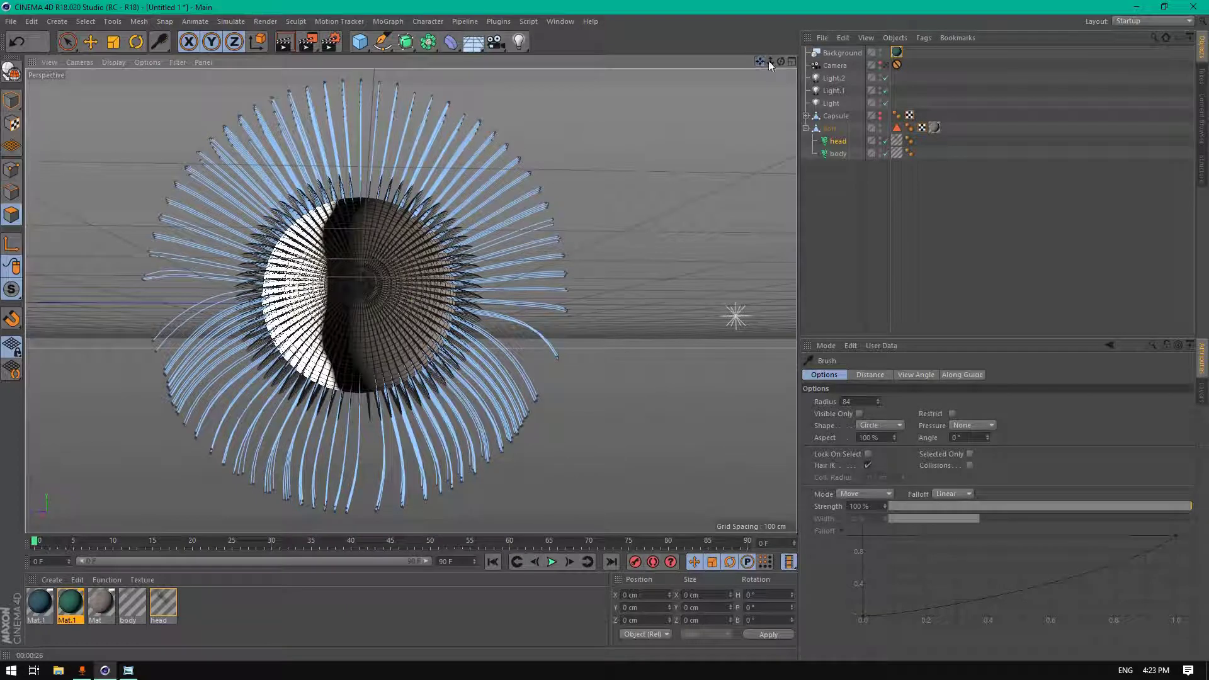
pyautogui.moveTo(760, 61); pyautogui.dragTo(725, 58)
pyautogui.click(492, 45)
# - Add an omni light and move it along the X axis to behind the lion's tail end
pyautogui.click(518, 42)
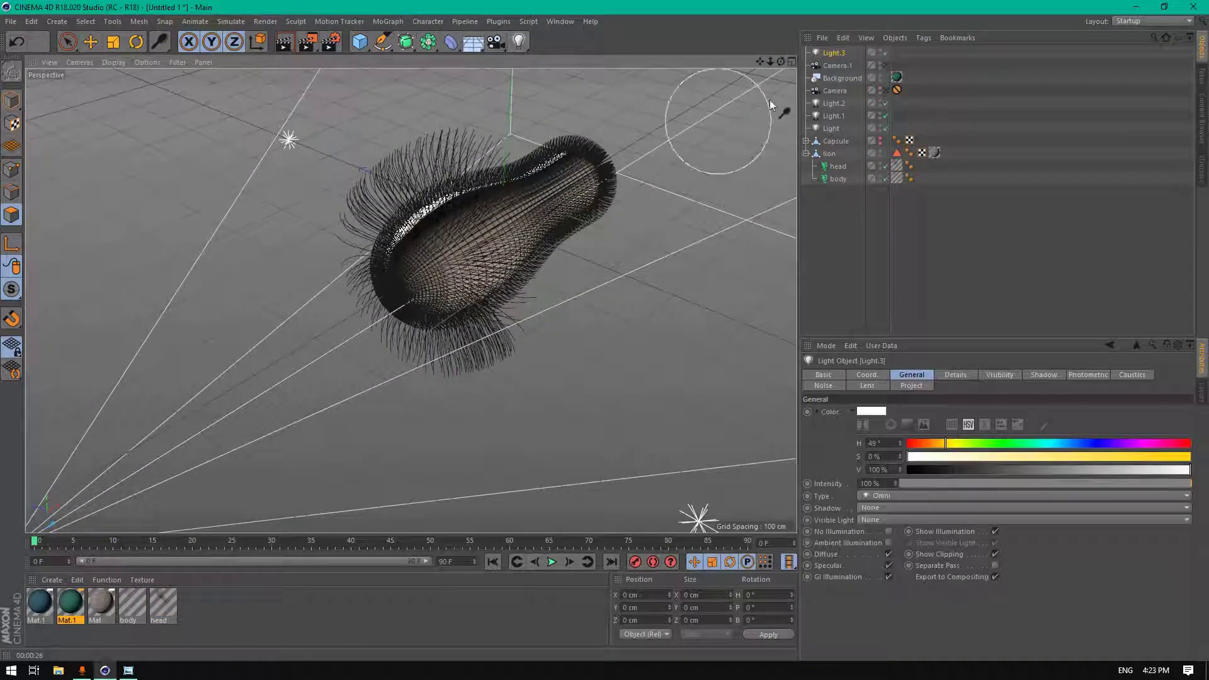
pyautogui.click(91, 42)
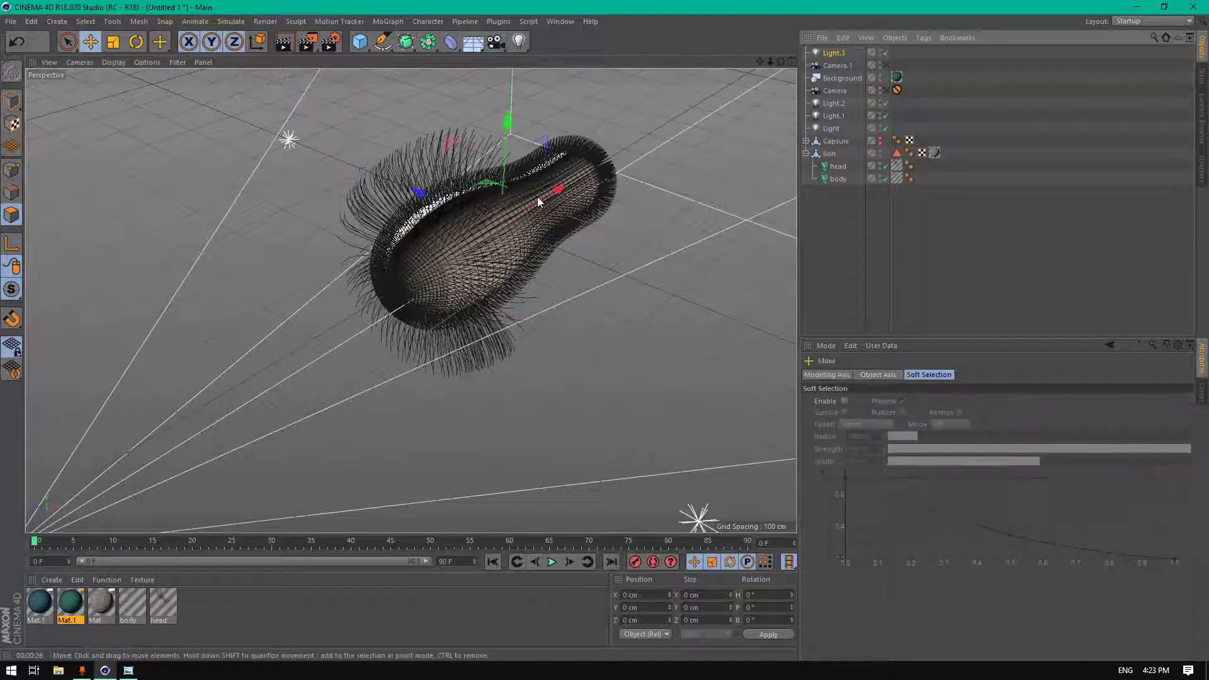
pyautogui.moveTo(580, 189); pyautogui.dragTo(726, 99)
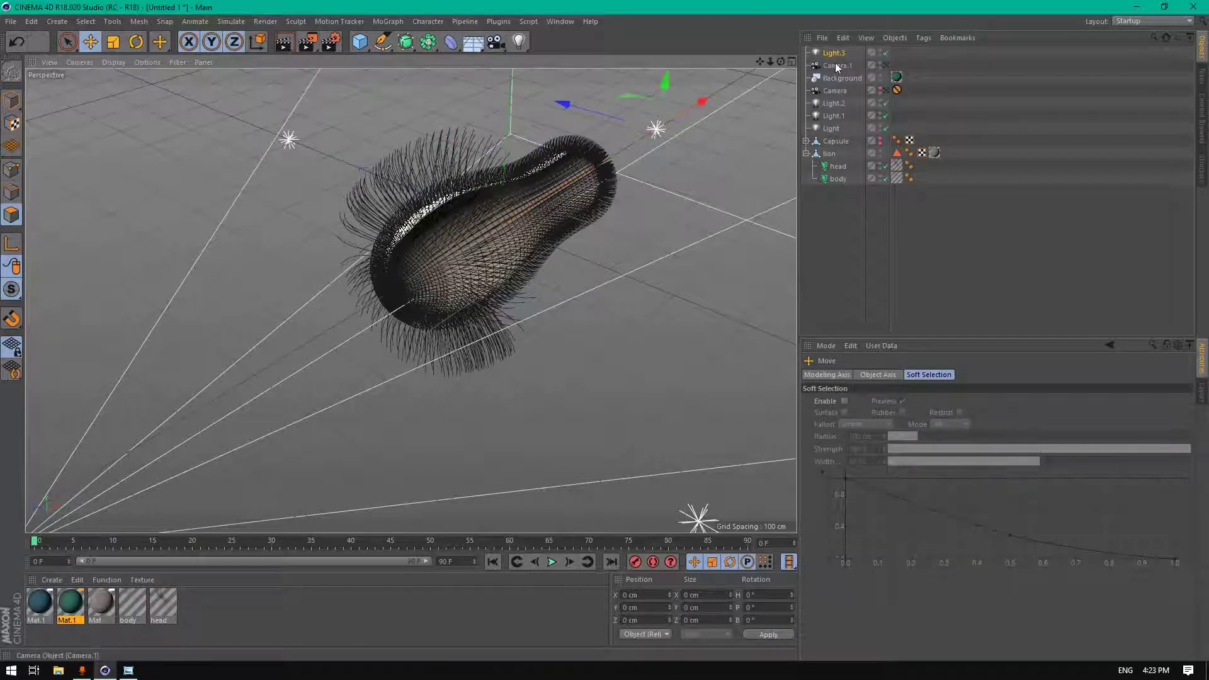
# - Set the new light's shadow to Shadow Maps (Soft) and its intensity to 60%
pyautogui.click(835, 55)
pyautogui.click(888, 505)
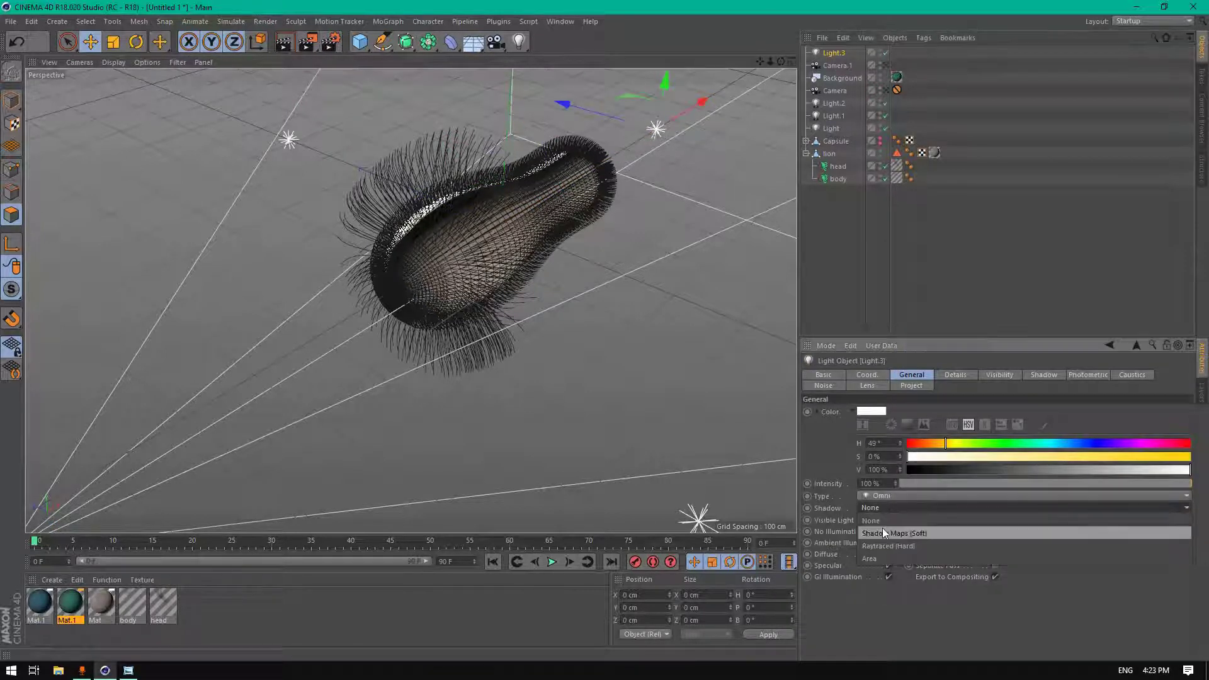
pyautogui.click(882, 529)
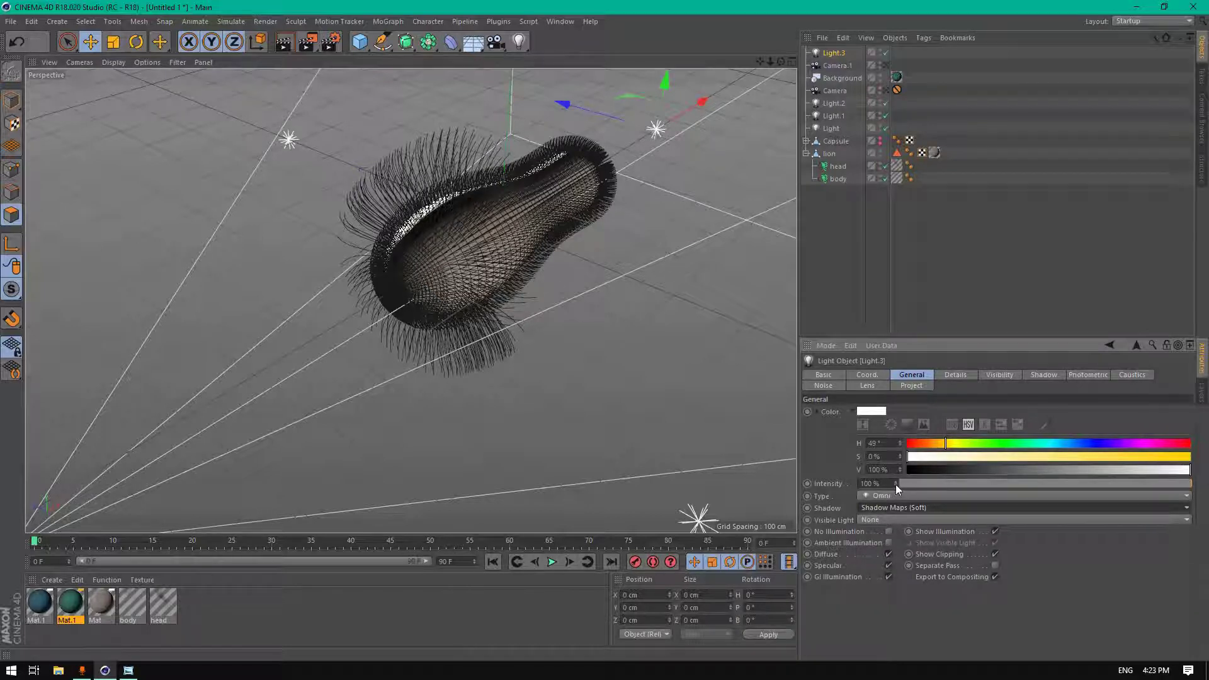
pyautogui.click(895, 484)
pyautogui.write('60')
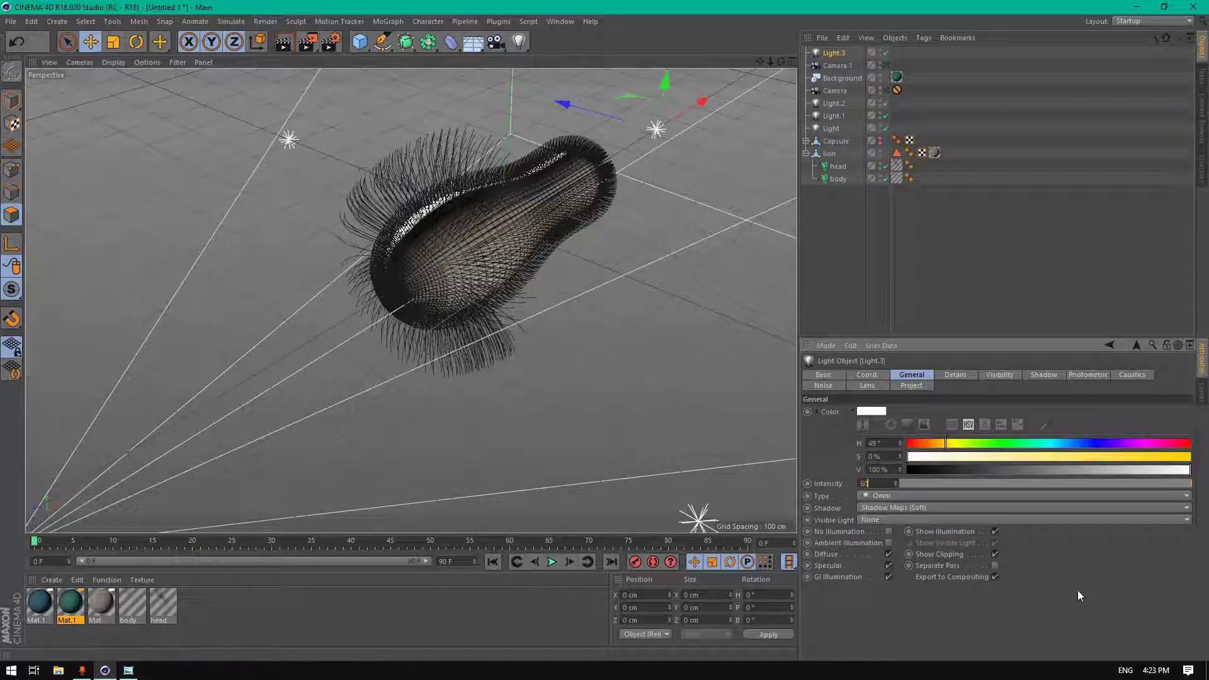
pyautogui.press('Return')
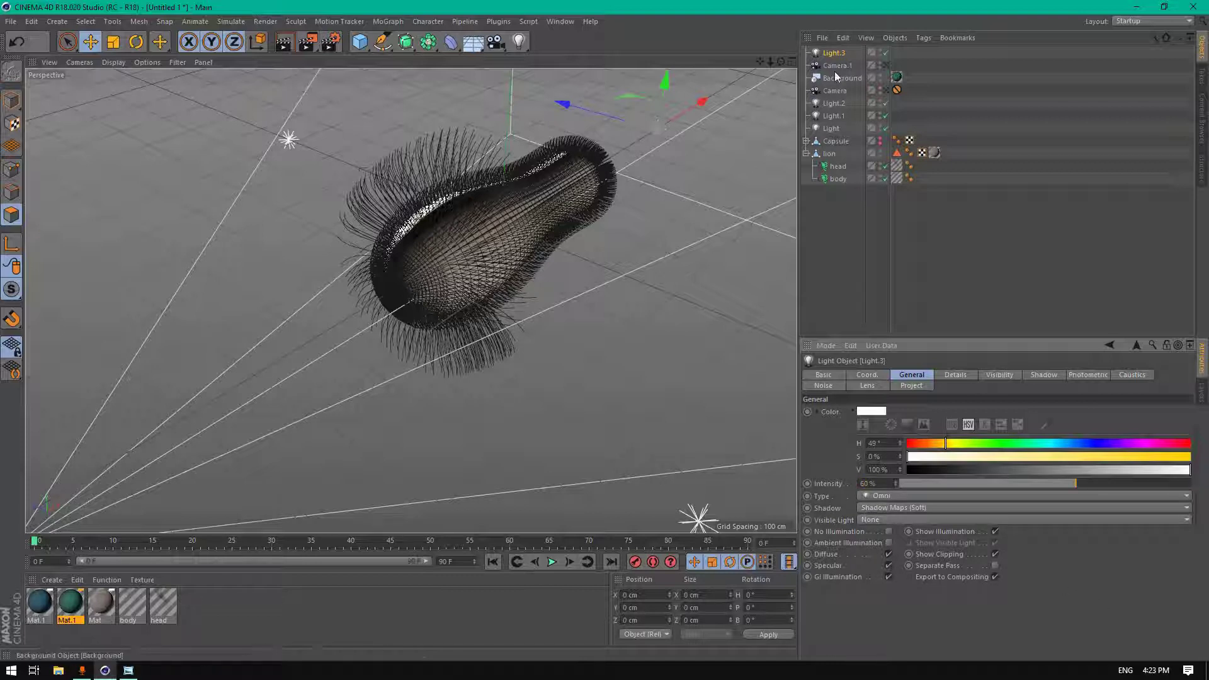
# - Disable Light.2, look through the new head-on camera and start a render of the active view
pyautogui.click(885, 103)
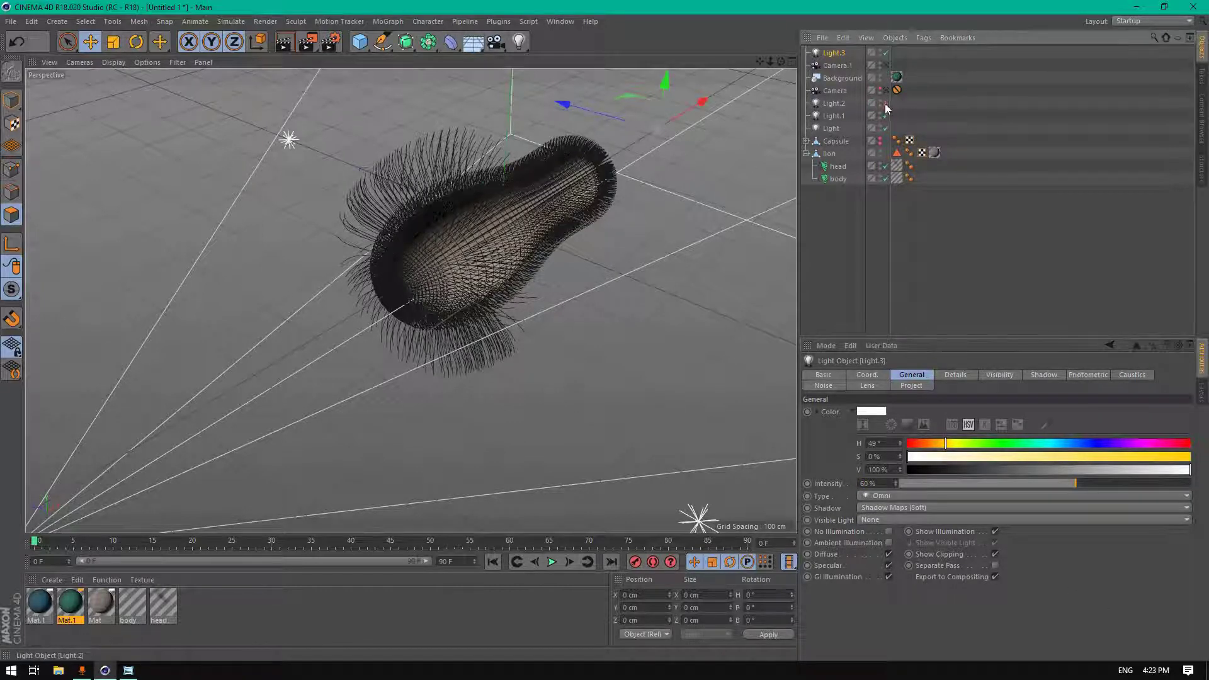
pyautogui.click(884, 65)
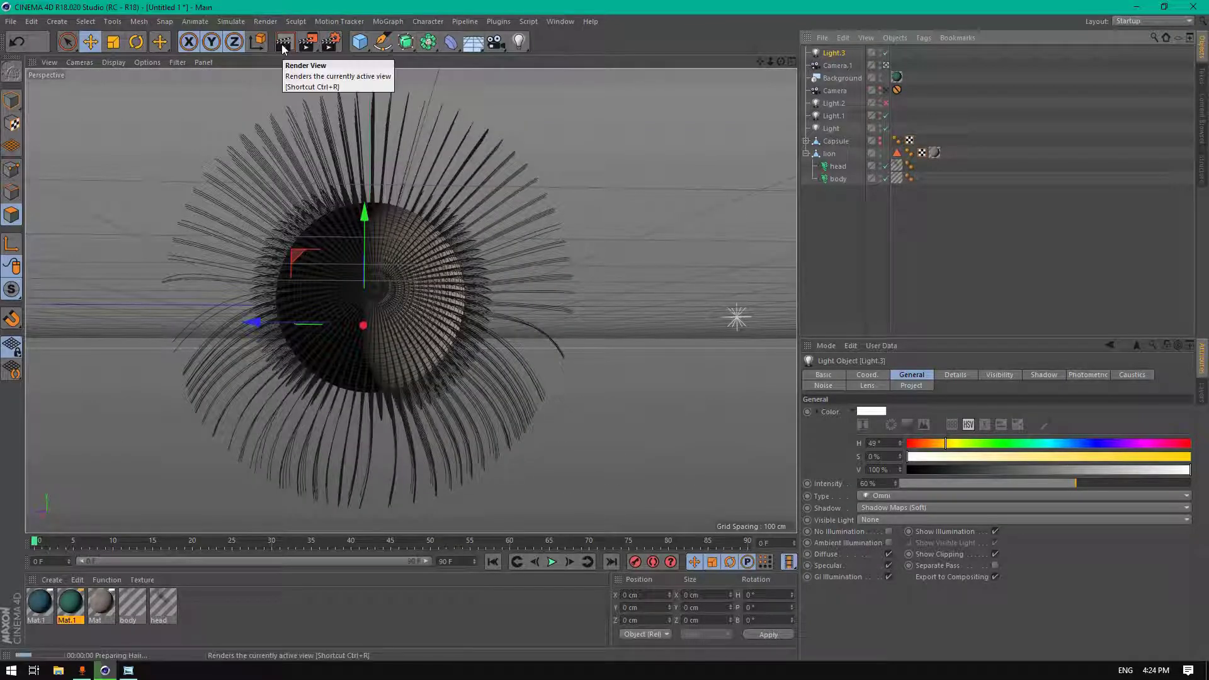
pyautogui.scroll(-2, 546, 179)
pyautogui.scroll(1, 579, 164)
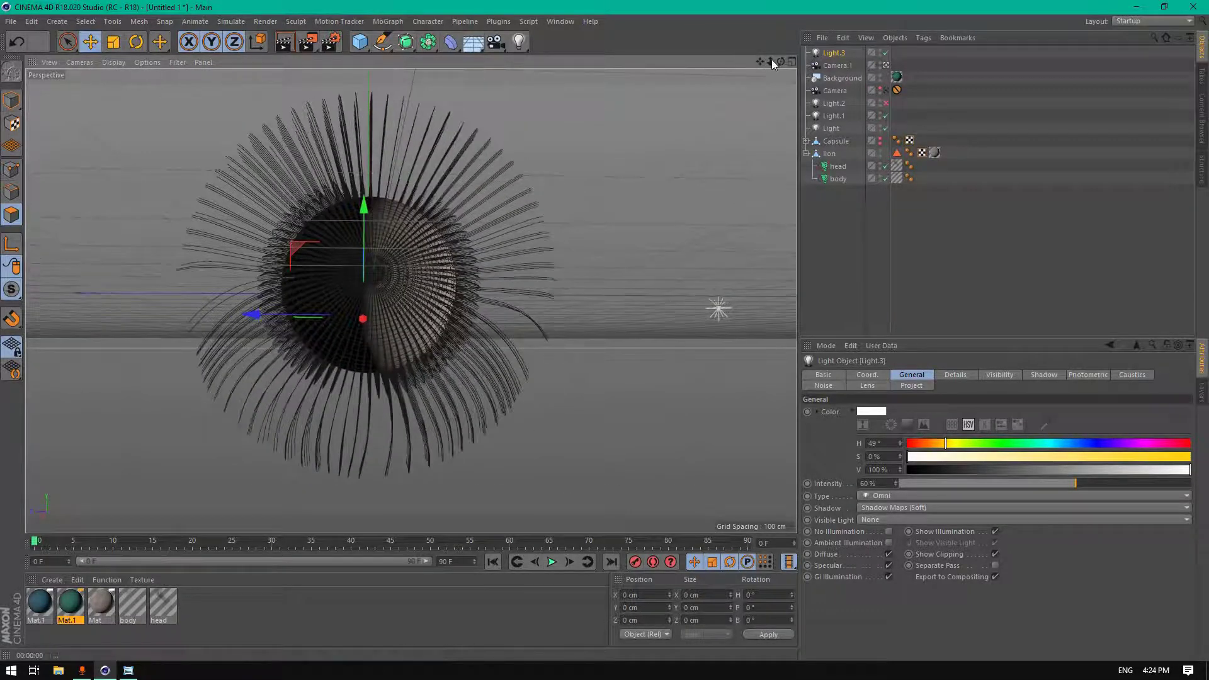
# - Copy Light and Light.1 together to the opposite side of the lion and render the head-on view
pyautogui.moveTo(782, 62); pyautogui.dragTo(712, 63)
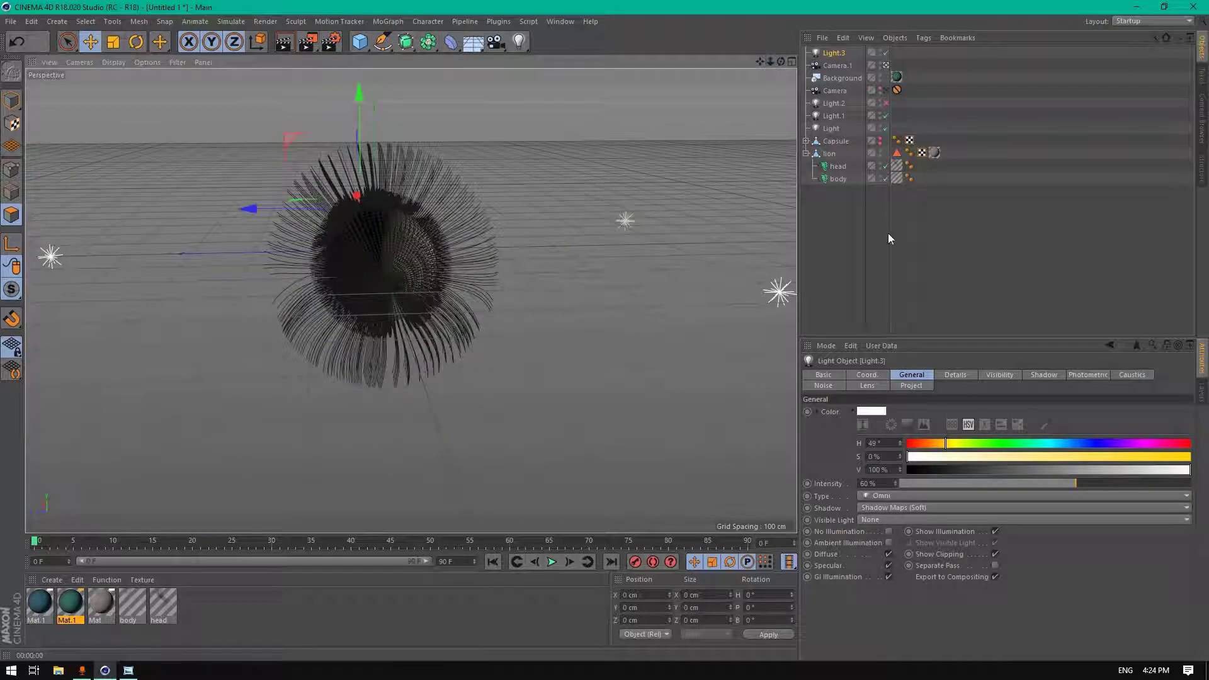
pyautogui.click(834, 117)
pyautogui.keyDown('ctrl'); pyautogui.click(819, 129); pyautogui.keyUp('ctrl')
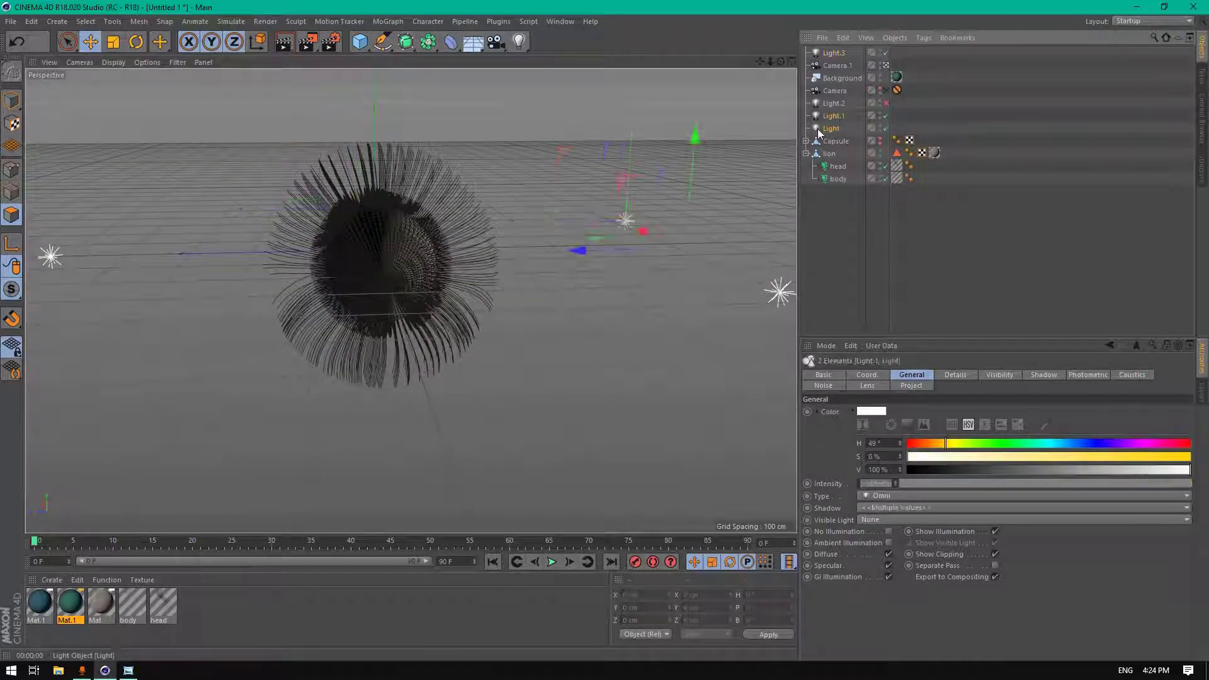
pyautogui.keyDown('ctrl'); pyautogui.moveTo(596, 257); pyautogui.dragTo(44, 260); pyautogui.keyUp('ctrl')
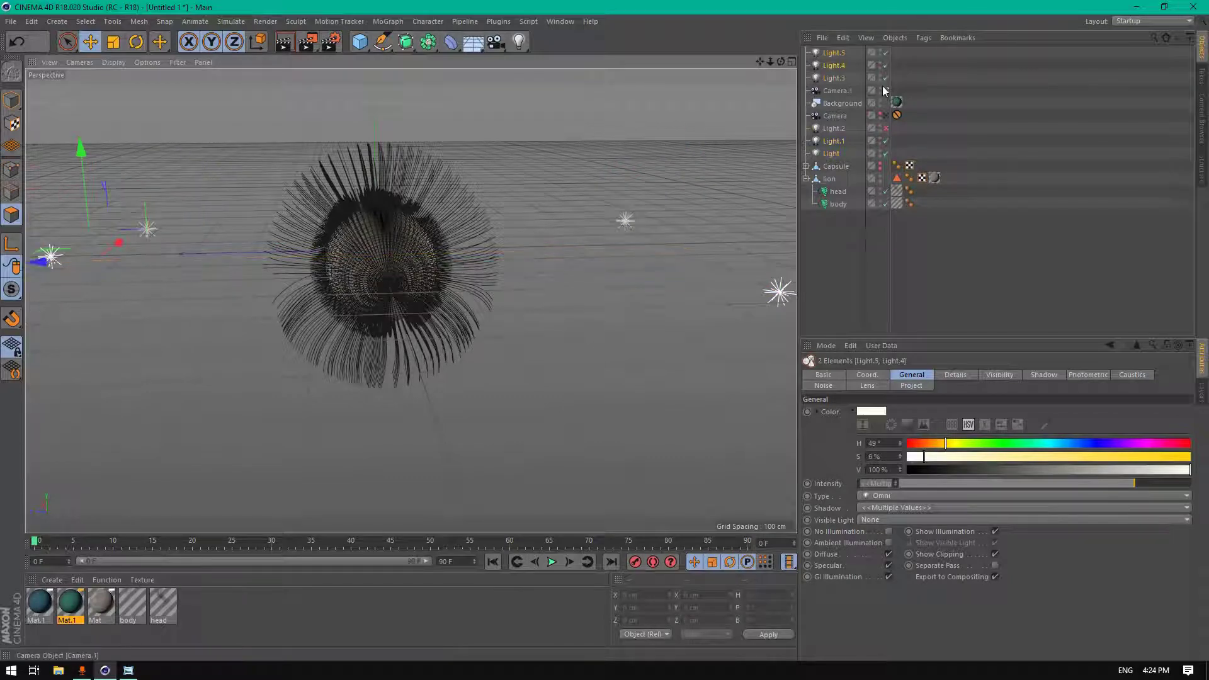
pyautogui.moveTo(769, 62)
pyautogui.mouseDown()
pyautogui.moveTo(851, 61)
pyautogui.moveTo(782, 46)
pyautogui.moveTo(765, 95)
pyautogui.moveTo(783, 42)
pyautogui.moveTo(783, 62)
pyautogui.moveTo(768, 56)
pyautogui.mouseUp()
pyautogui.click(284, 45)
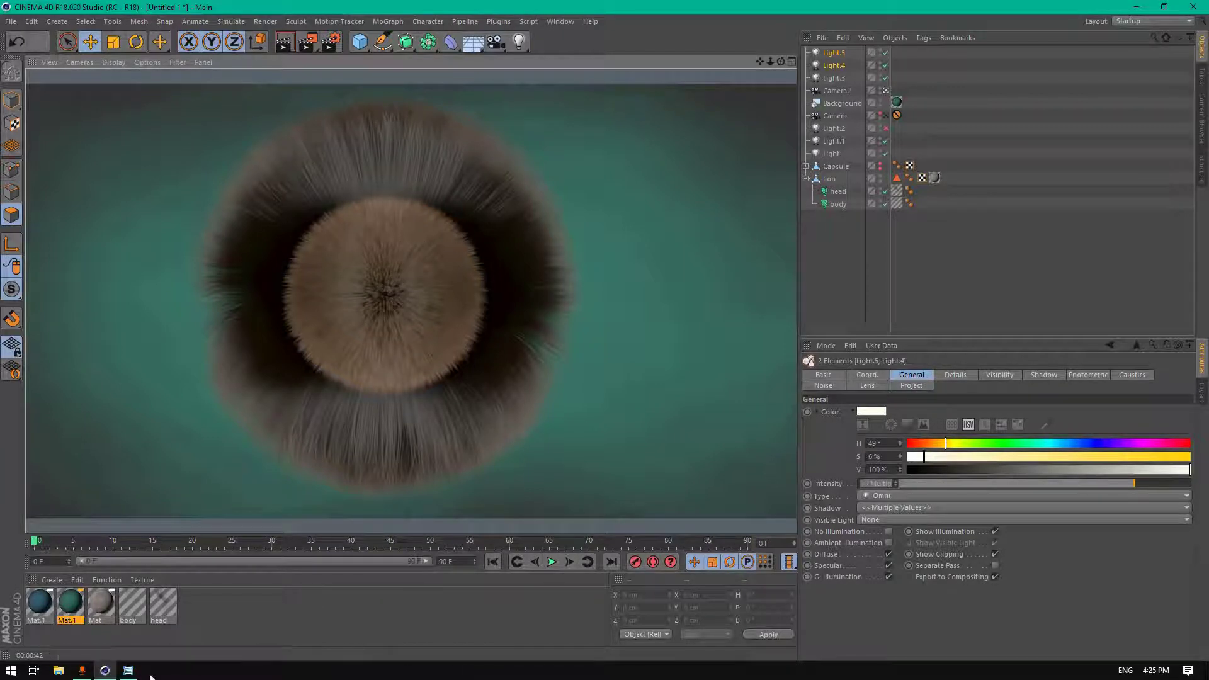
# - Switch to Windows Photo Viewer, examine the fur and mane in the simple lion reference image, and return to Cinema 4D
pyautogui.click(129, 672)
pyautogui.click(636, 648)
pyautogui.click(635, 648)
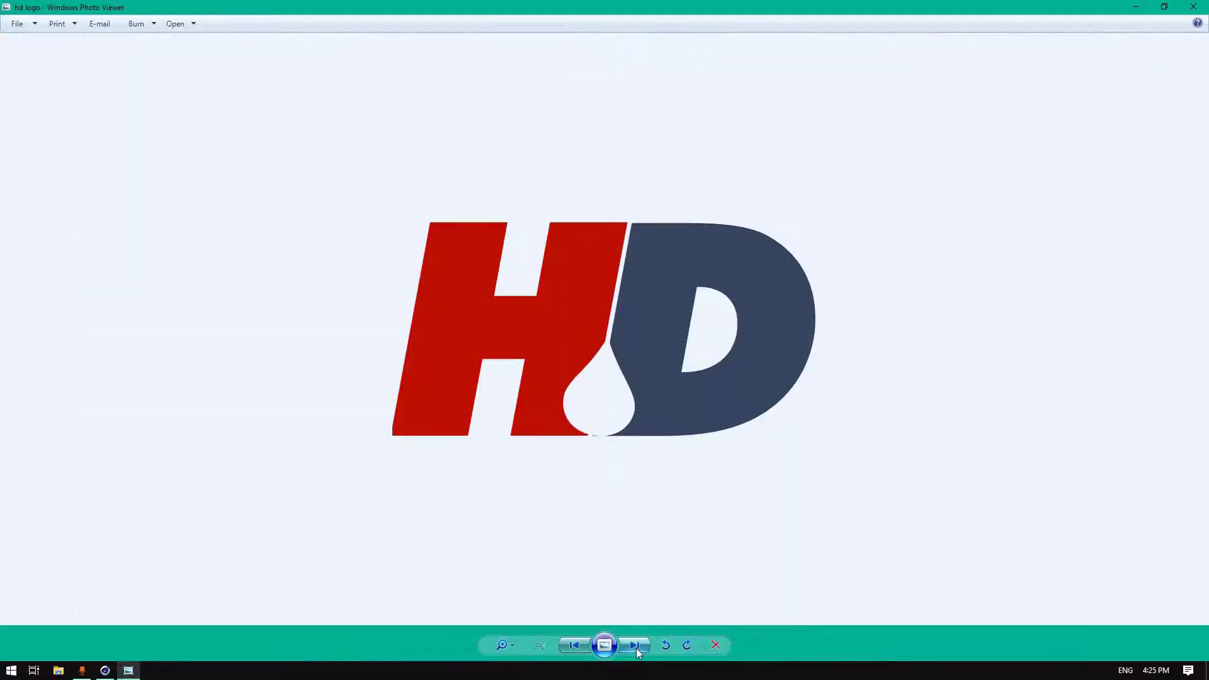
pyautogui.click(573, 647)
pyautogui.scroll(4, 491, 246)
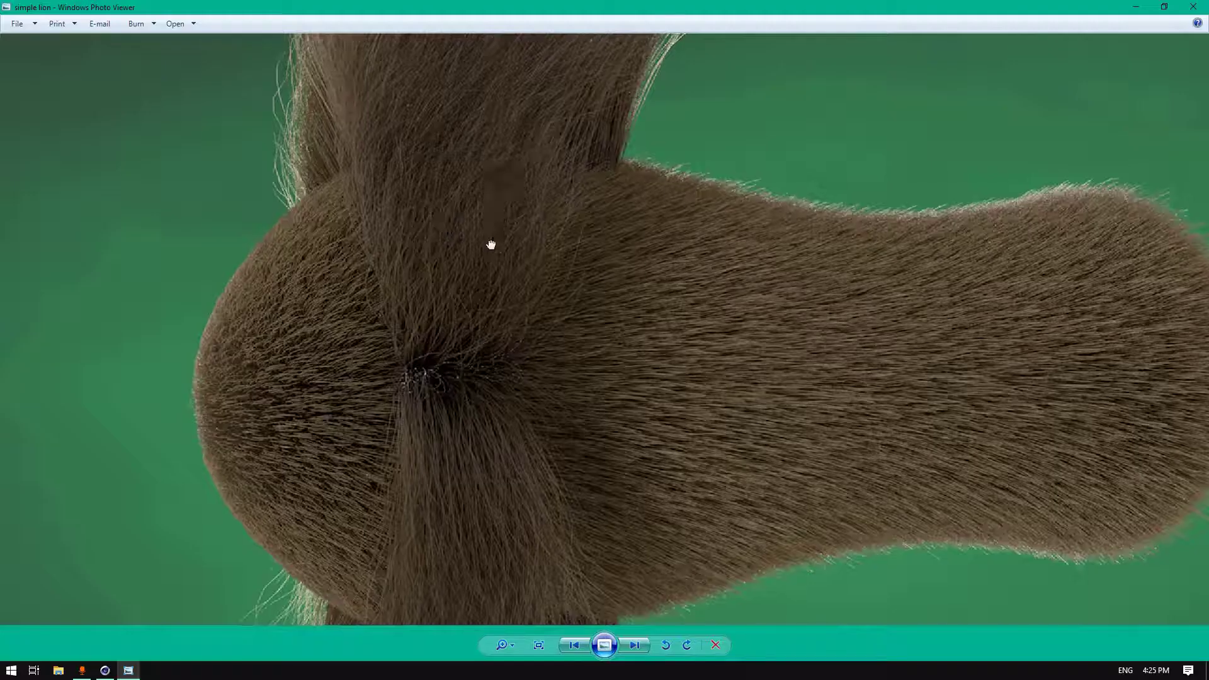
pyautogui.scroll(-5, 491, 350)
pyautogui.scroll(5, 442, 385)
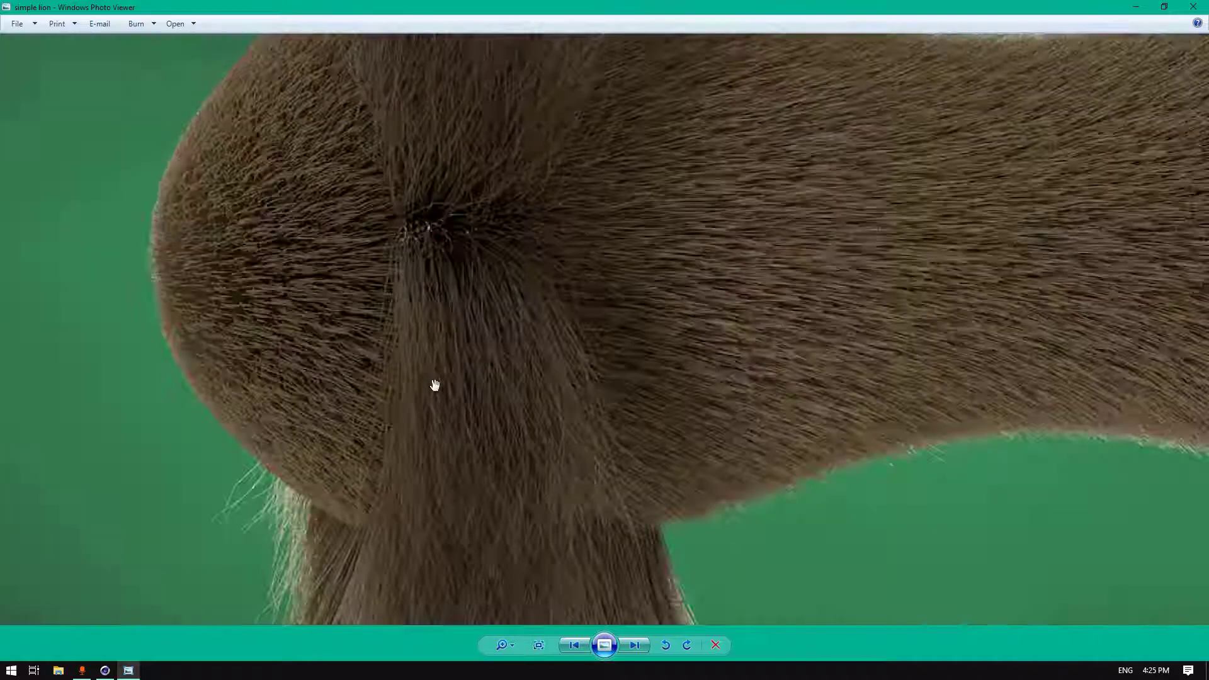
pyautogui.scroll(-3, 489, 342)
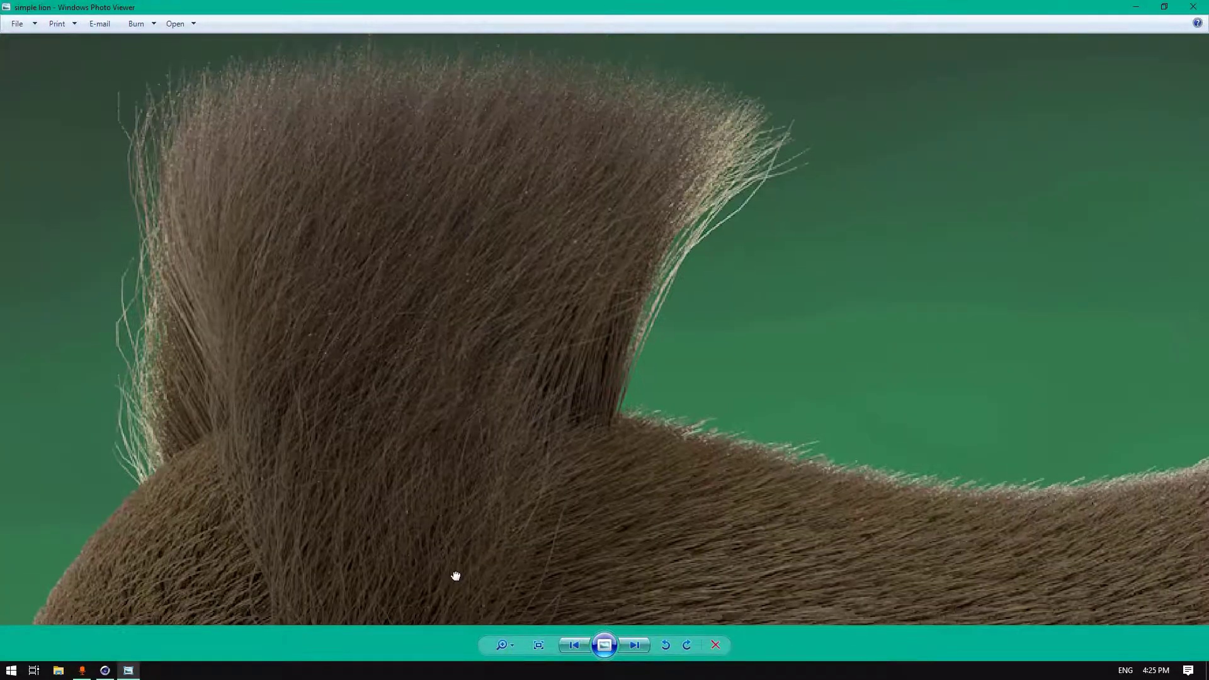
pyautogui.scroll(4, 505, 413)
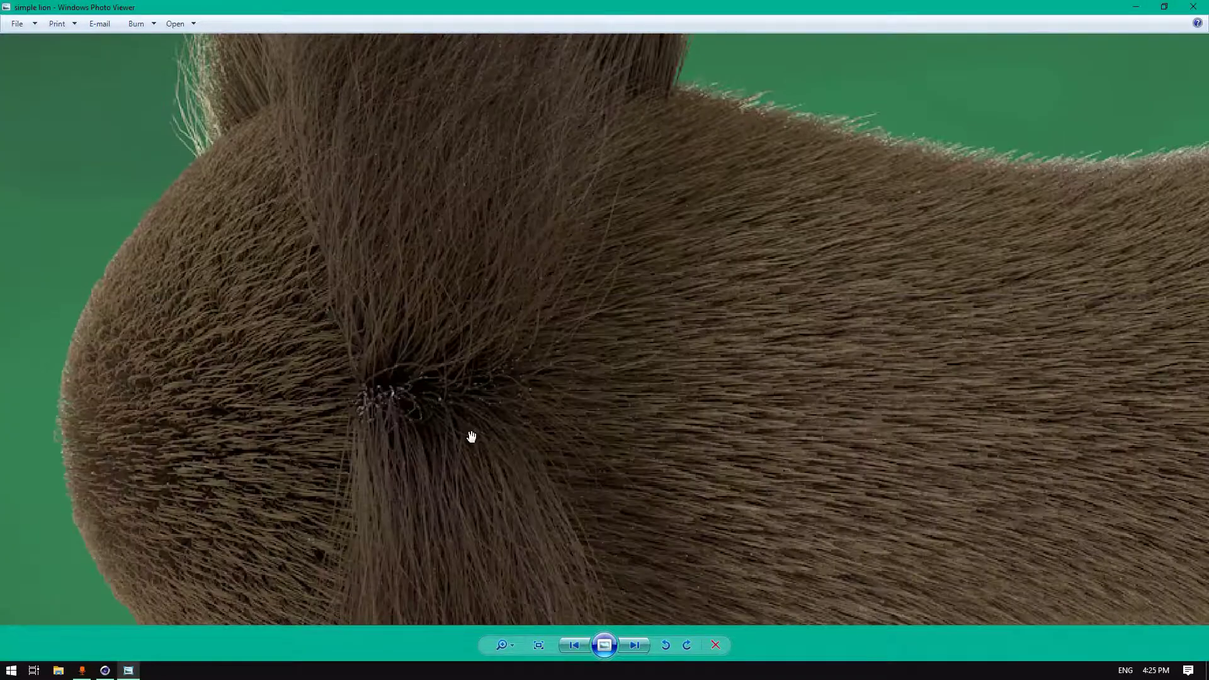
pyautogui.scroll(-5, 524, 57)
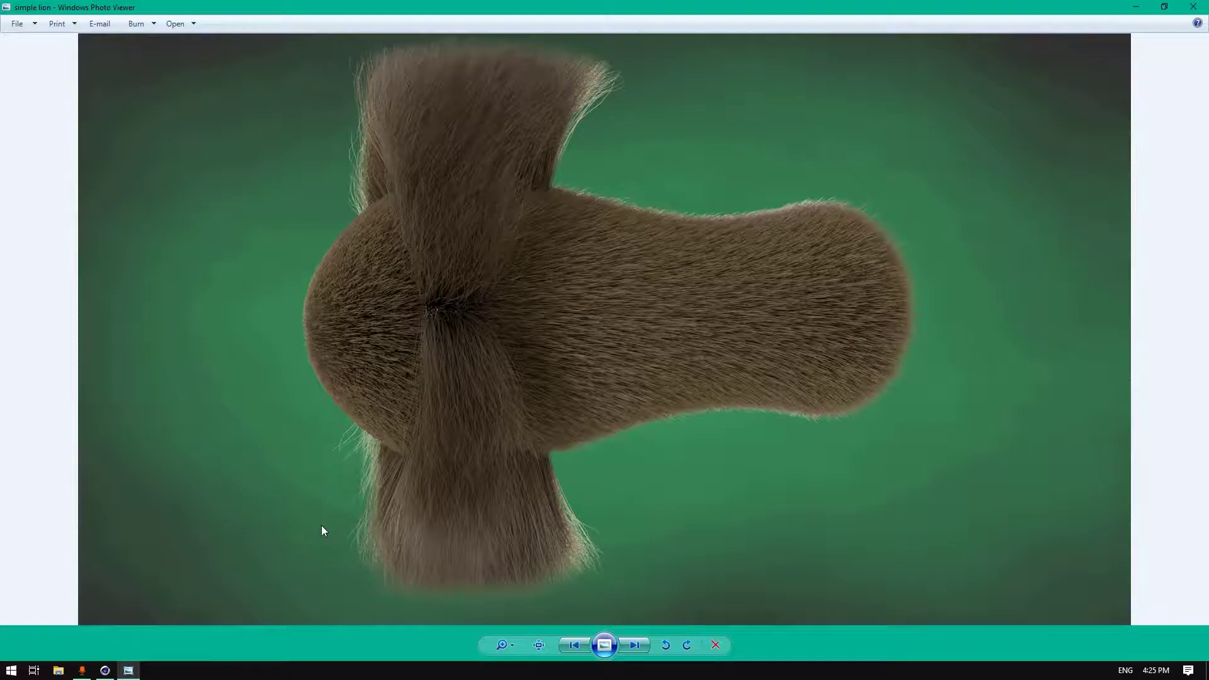
pyautogui.click(105, 670)
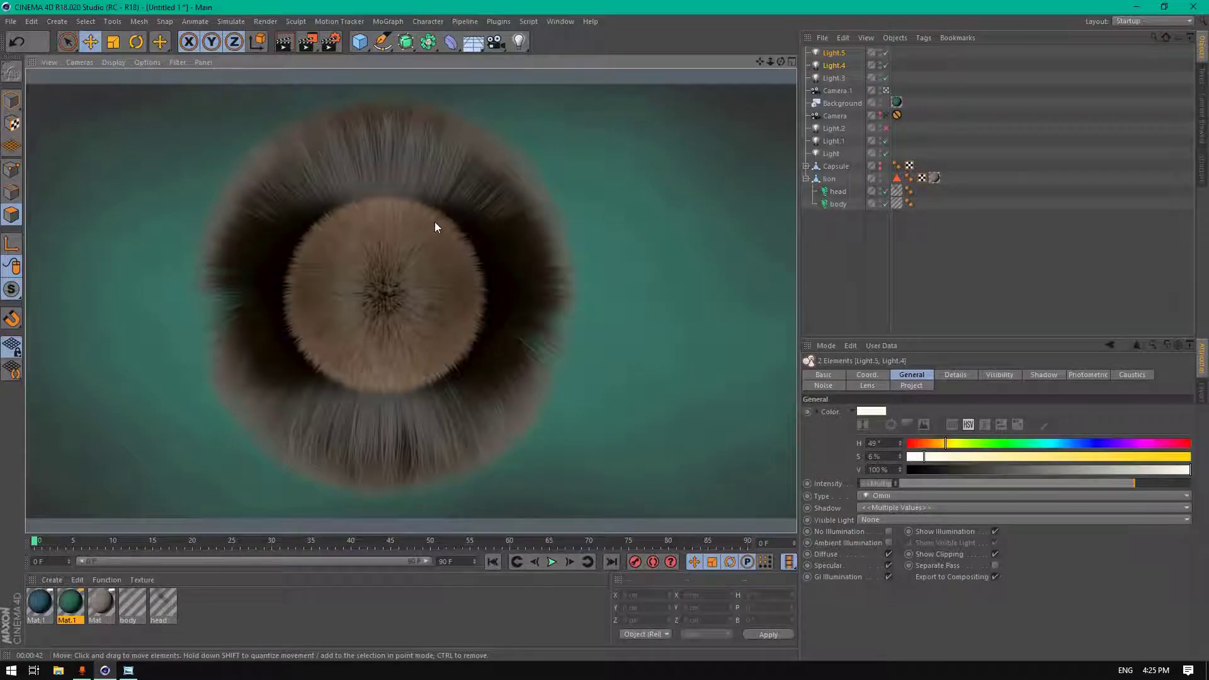